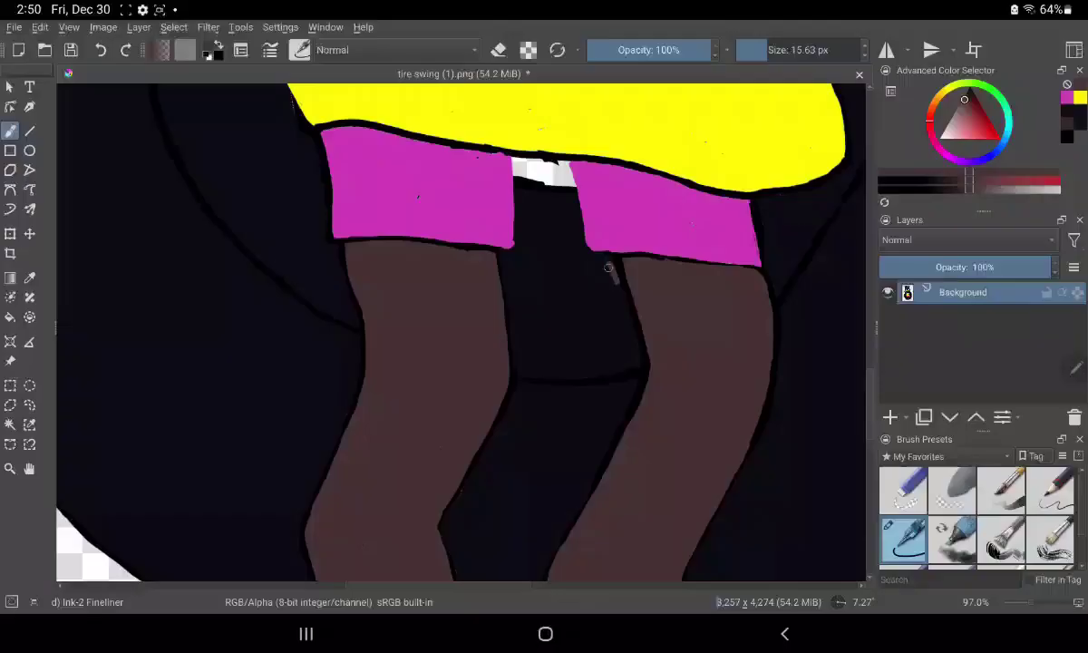
Step: Paint a short brown stroke just below the right magenta shorts leg
left_click_drag(607, 262, 621, 305)
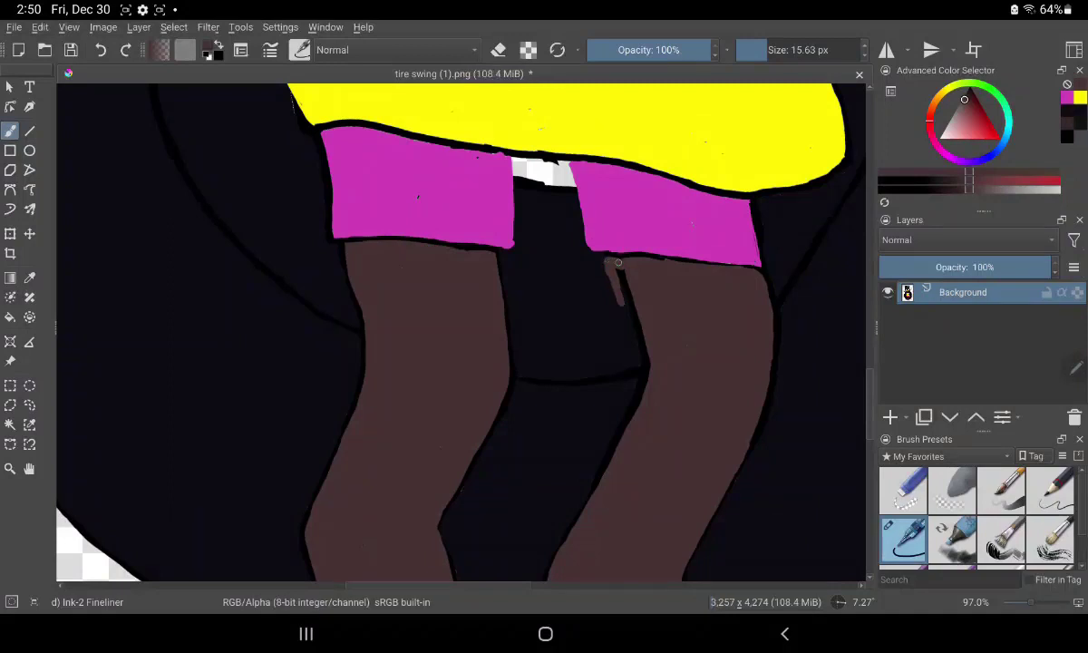
Step: Extend and touch up the right leg's inner edge with brown strokes
left_click_drag(619, 263, 622, 308)
mouse_move(609, 268)
left_mouse_down()
mouse_move(647, 362)
mouse_move(623, 273)
mouse_move(651, 384)
left_mouse_up()
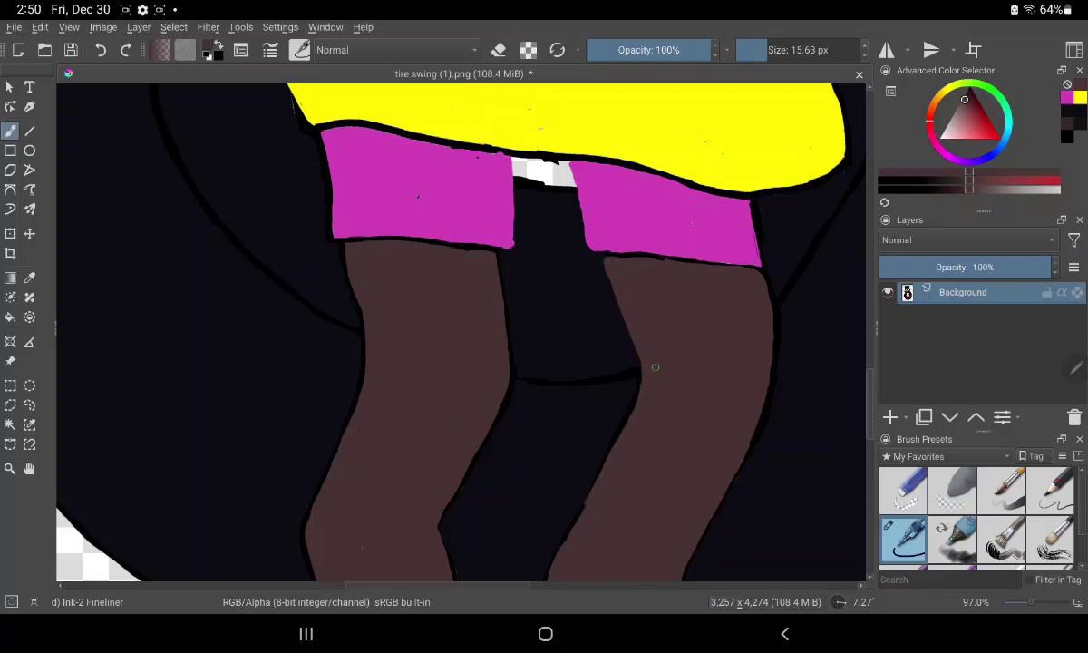
left_click_drag(551, 550, 581, 512)
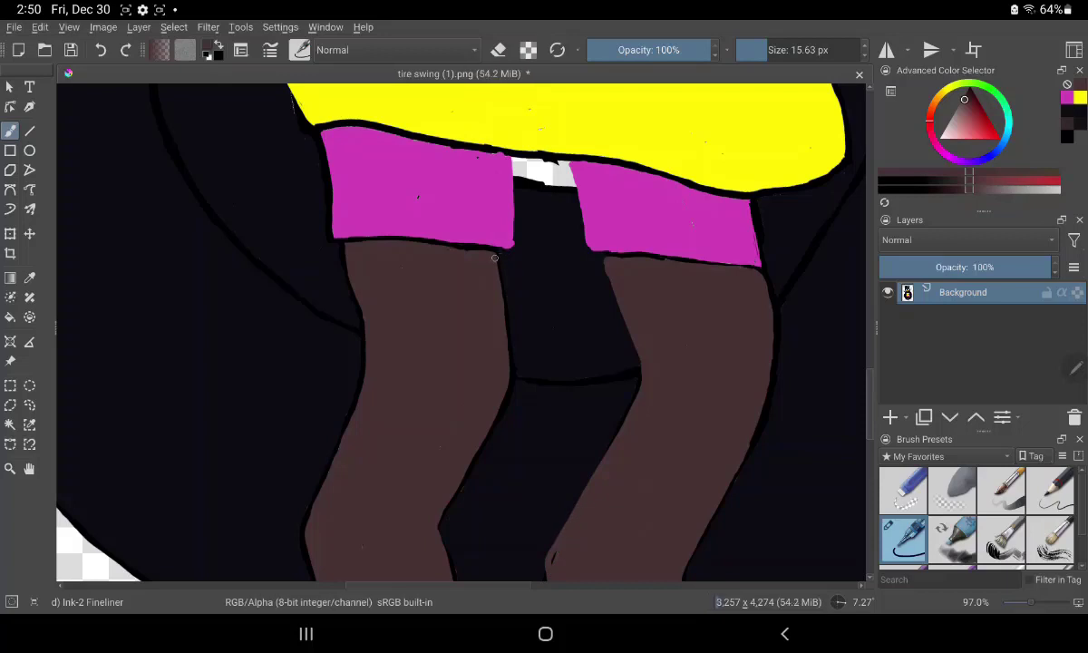
Step: Paint the left leg's dark inner edge, fill its top corner, and widen its right edge
left_click_drag(503, 268, 512, 386)
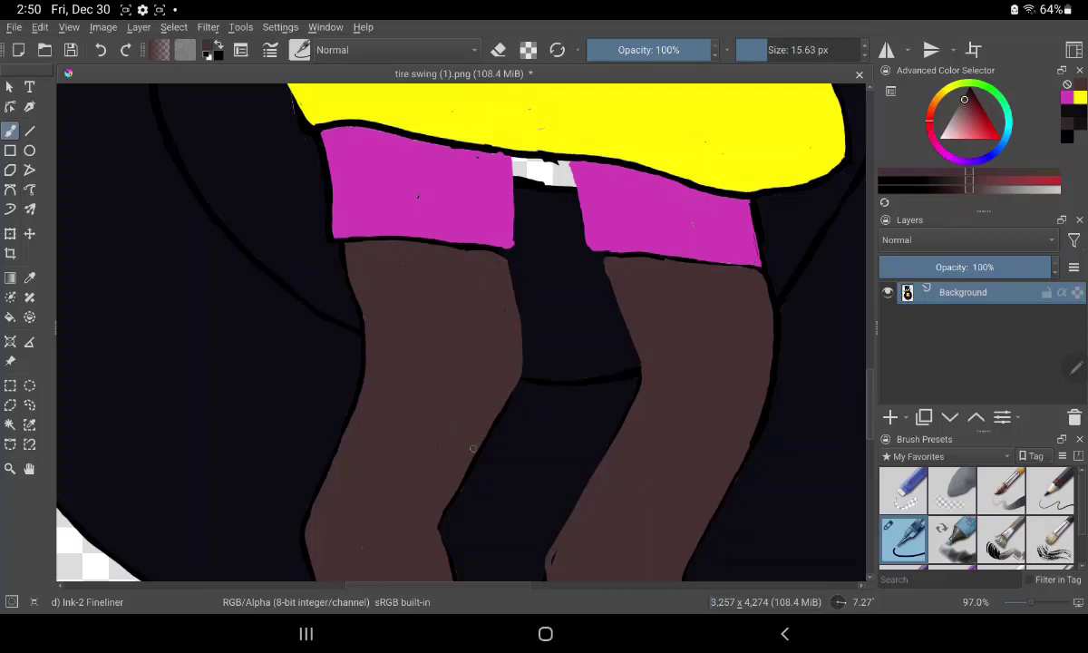
left_click_drag(355, 262, 337, 242)
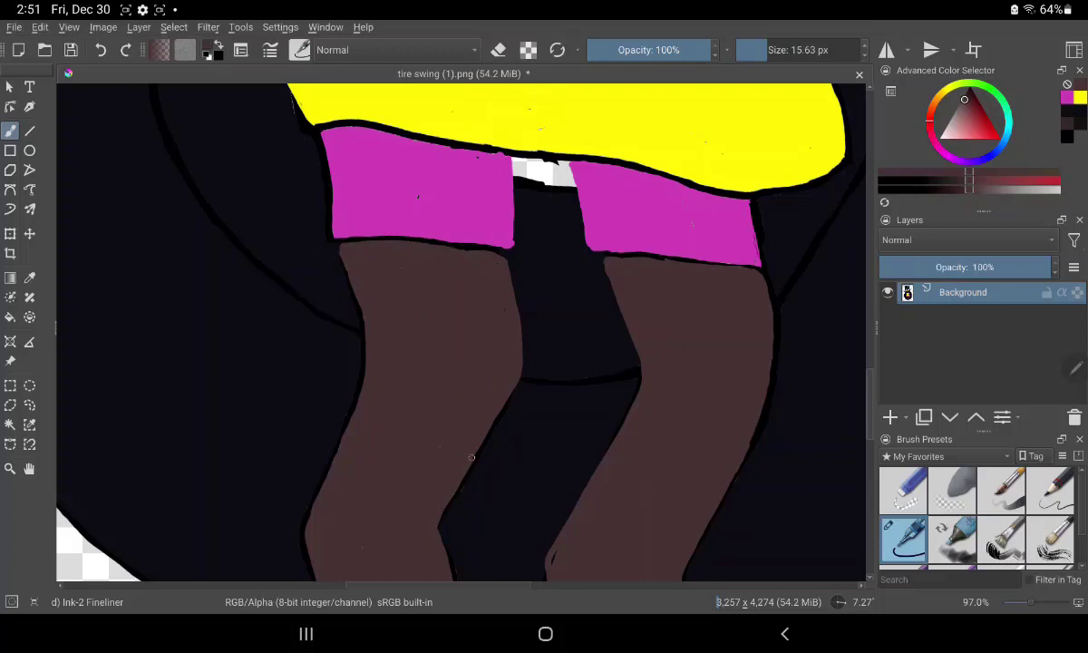
left_click_drag(503, 393, 519, 315)
Step: Fill the right leg's top corner and smooth its left edge with dark paint
left_click_drag(603, 264, 600, 261)
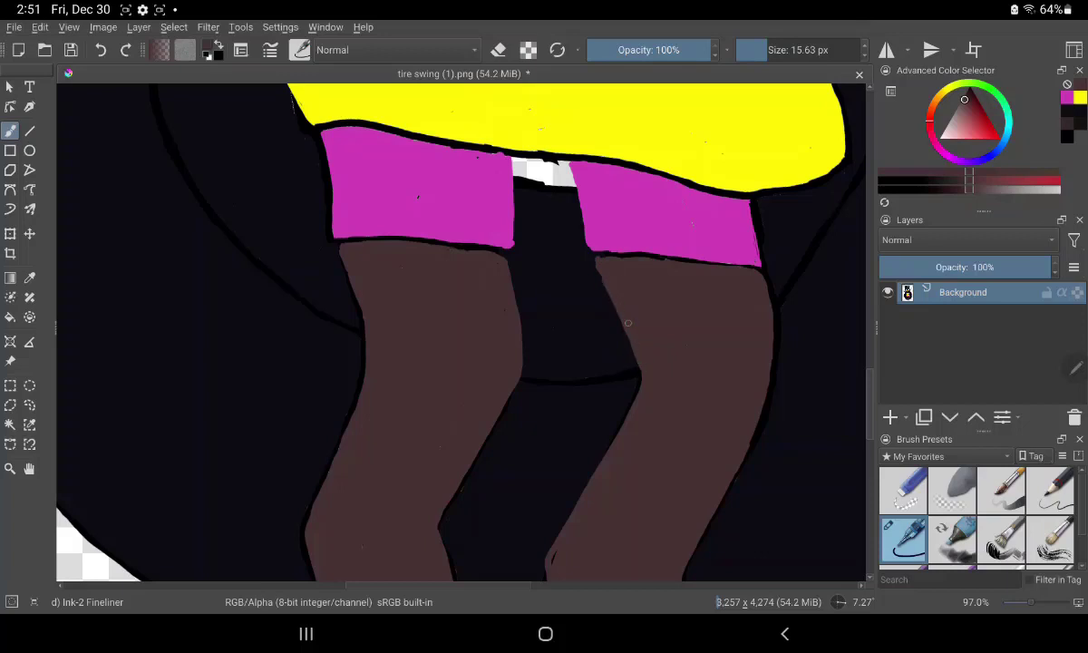
left_click_drag(638, 365, 621, 430)
left_click_drag(646, 378, 555, 556)
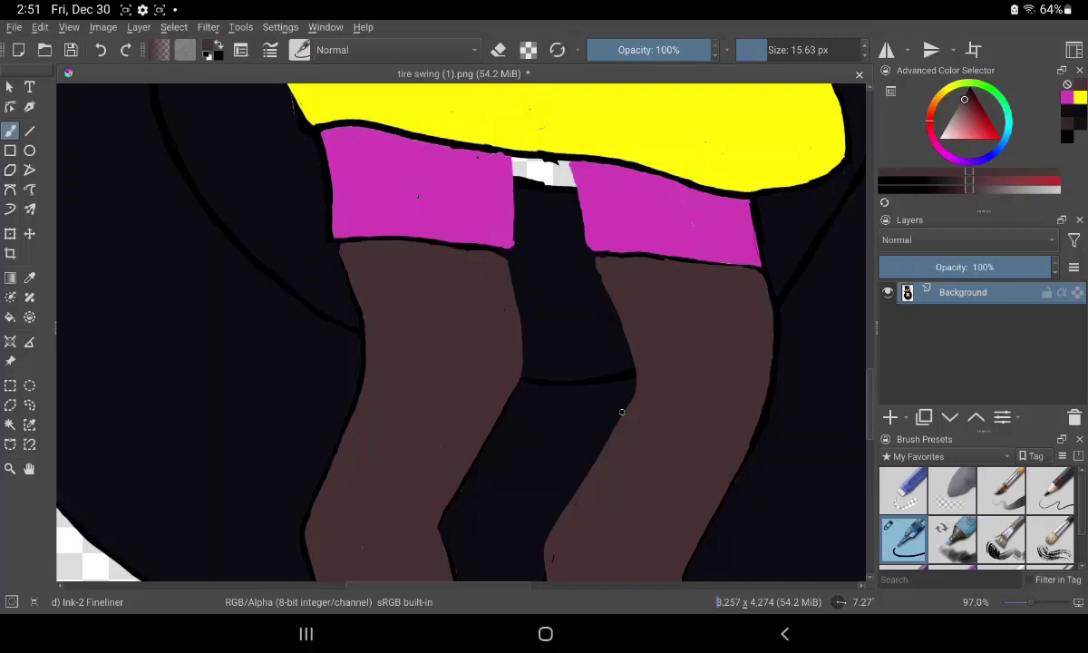
Step: Sample the tire's dark navy and paint it along the right leg's outer edge
left_click(29, 277)
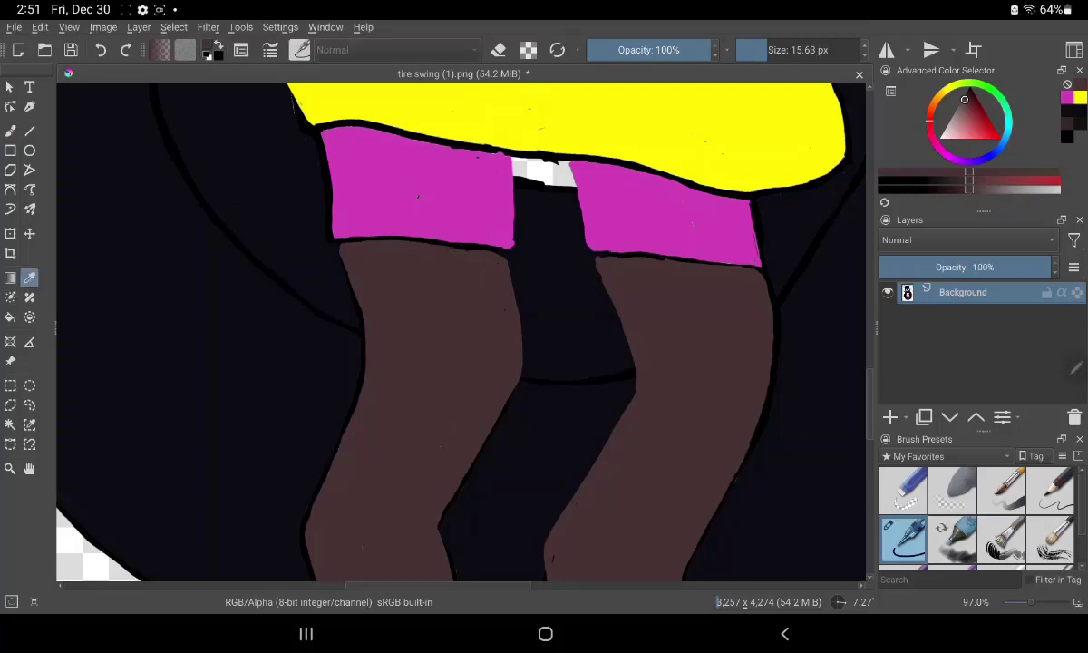
left_click(760, 288)
left_click(803, 300)
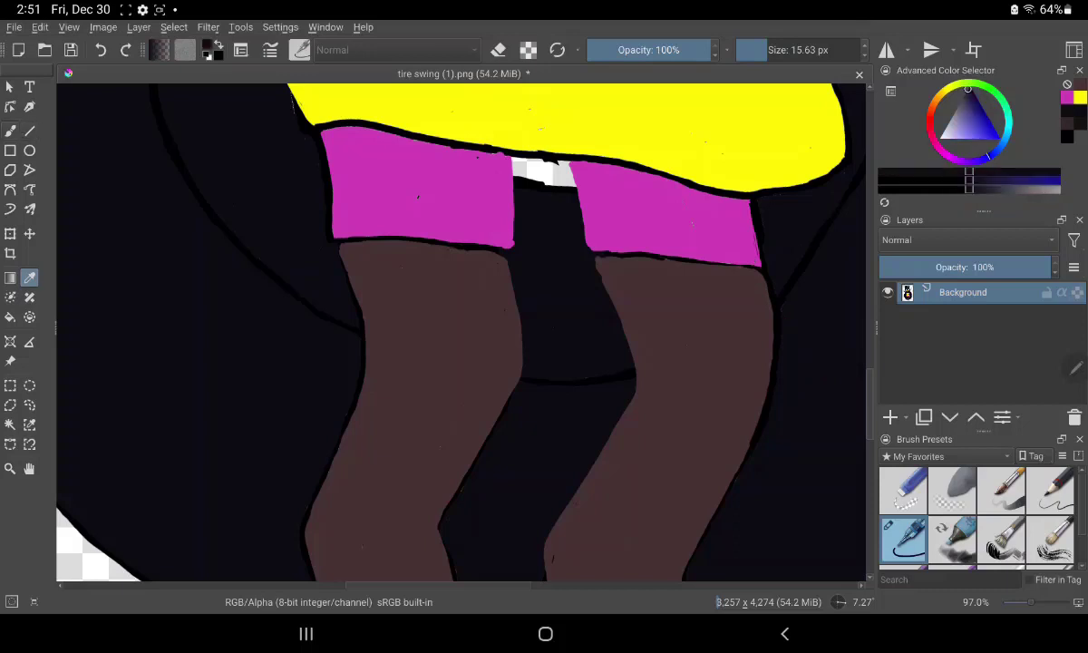
left_click(10, 130)
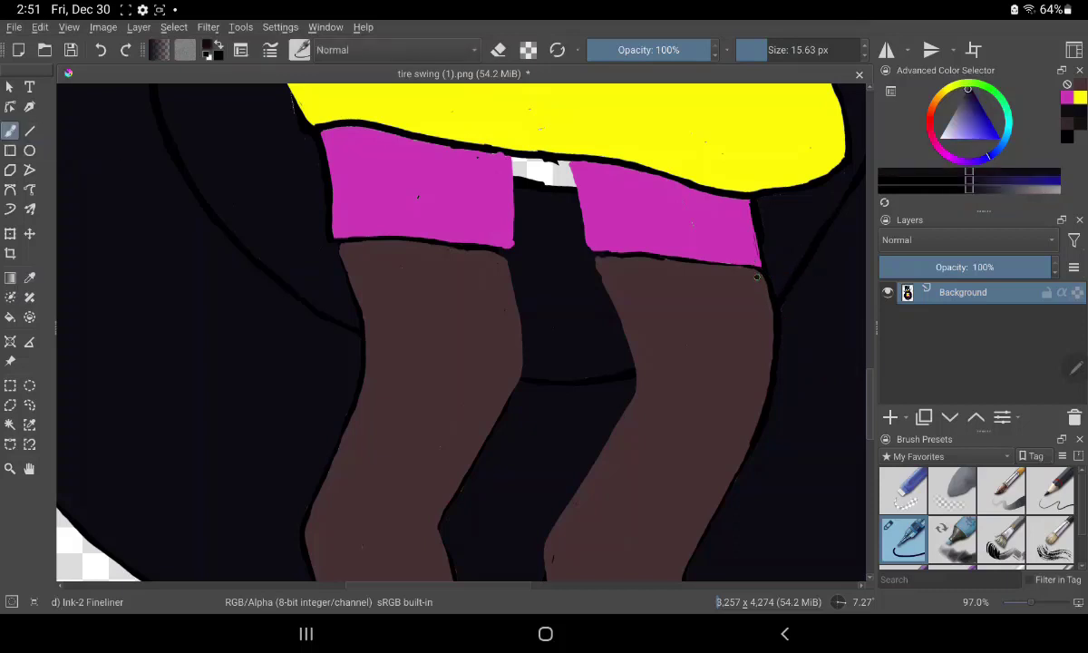
left_click_drag(757, 278, 774, 368)
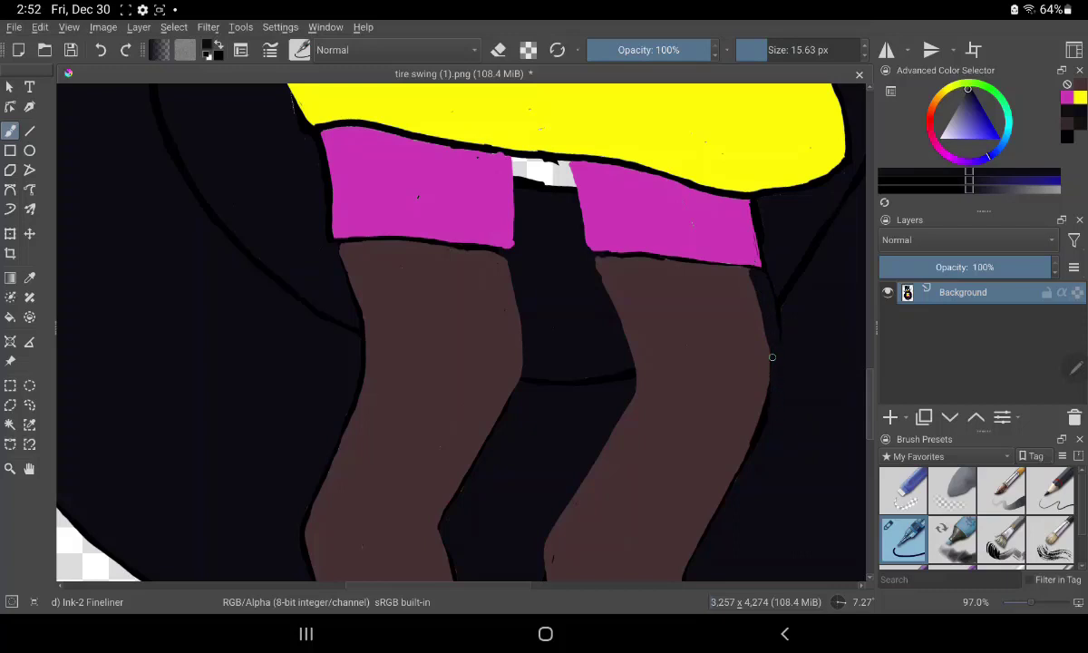
left_click_drag(772, 357, 769, 367)
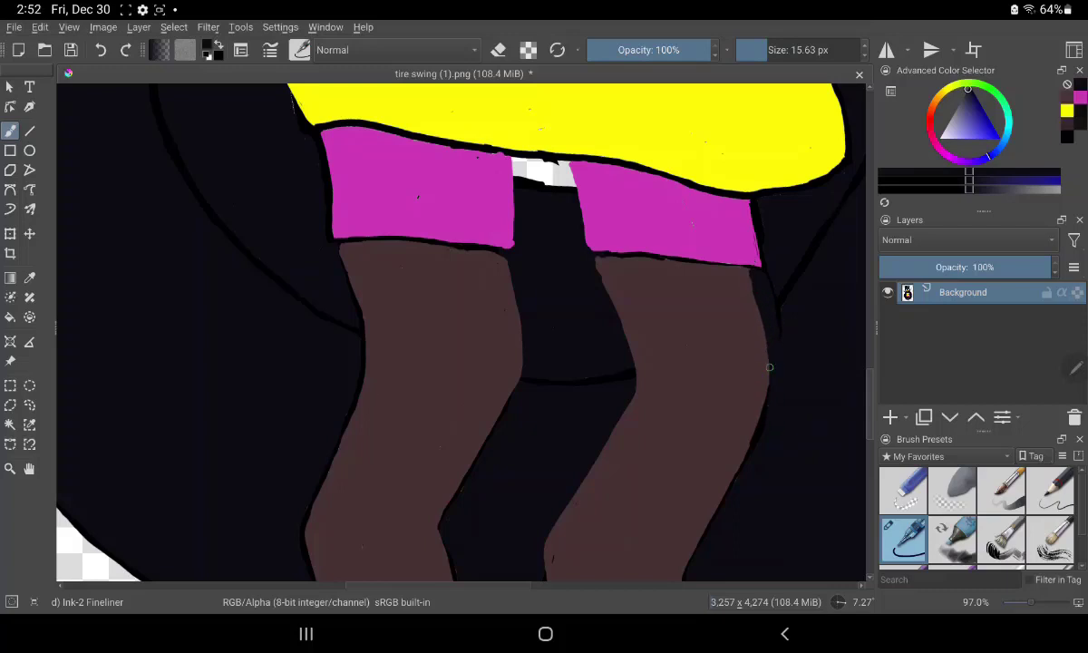
Step: Darken the lower right leg's outer edge and extend the dark line upward
scroll(797, 389, "down", 5)
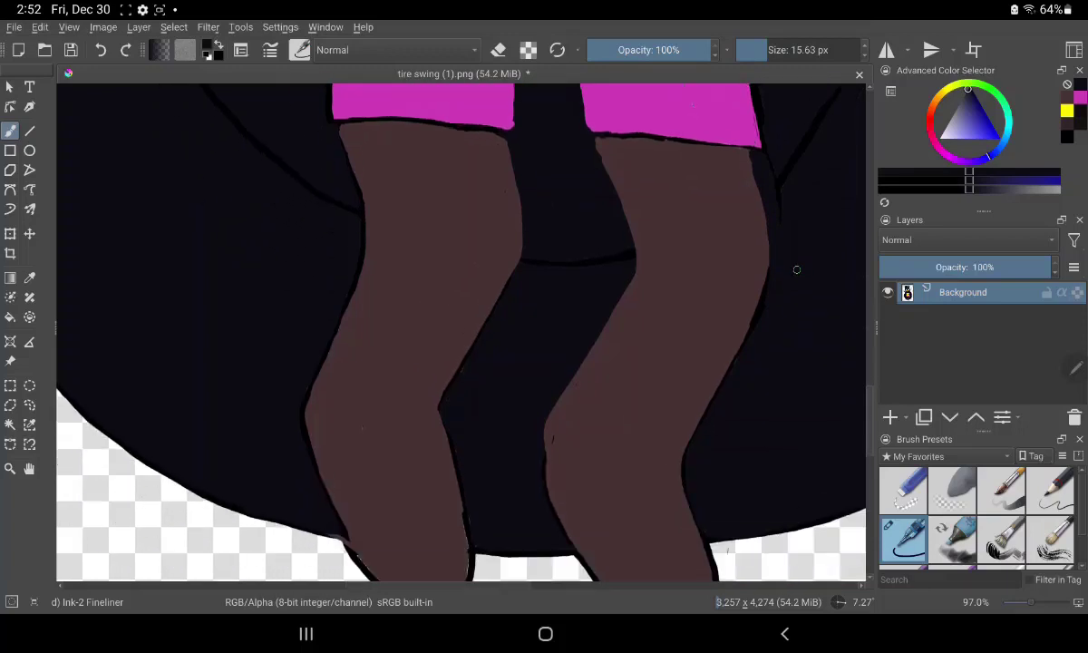
scroll(797, 267, "down", 1)
left_click_drag(672, 418, 679, 442)
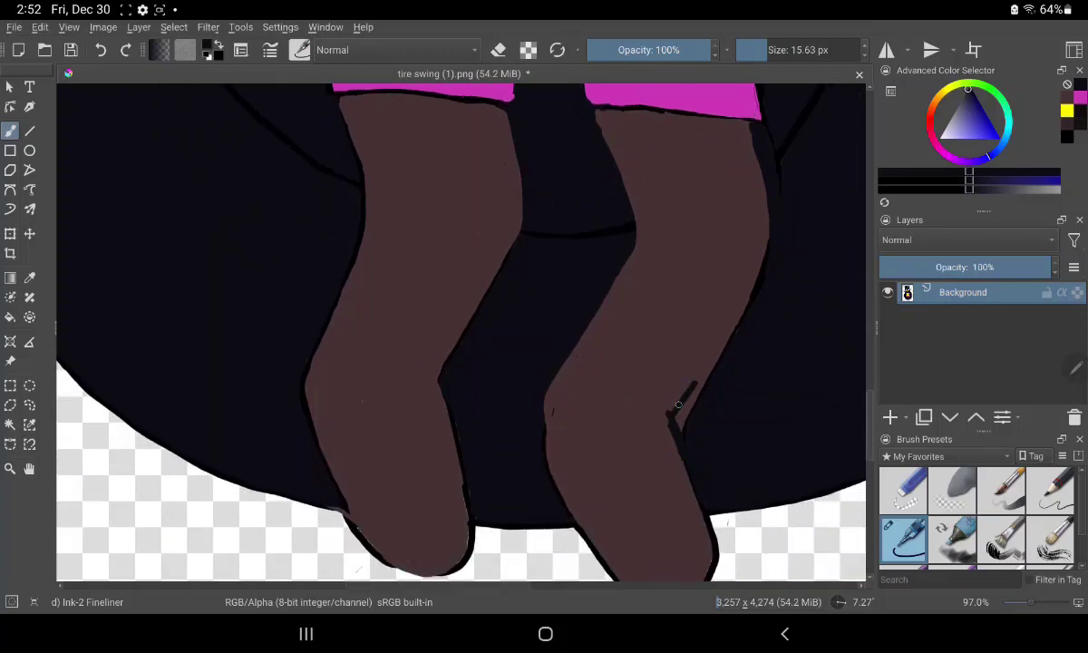
mouse_move(669, 413)
left_mouse_down()
mouse_move(725, 342)
mouse_move(678, 415)
mouse_move(691, 402)
left_mouse_up()
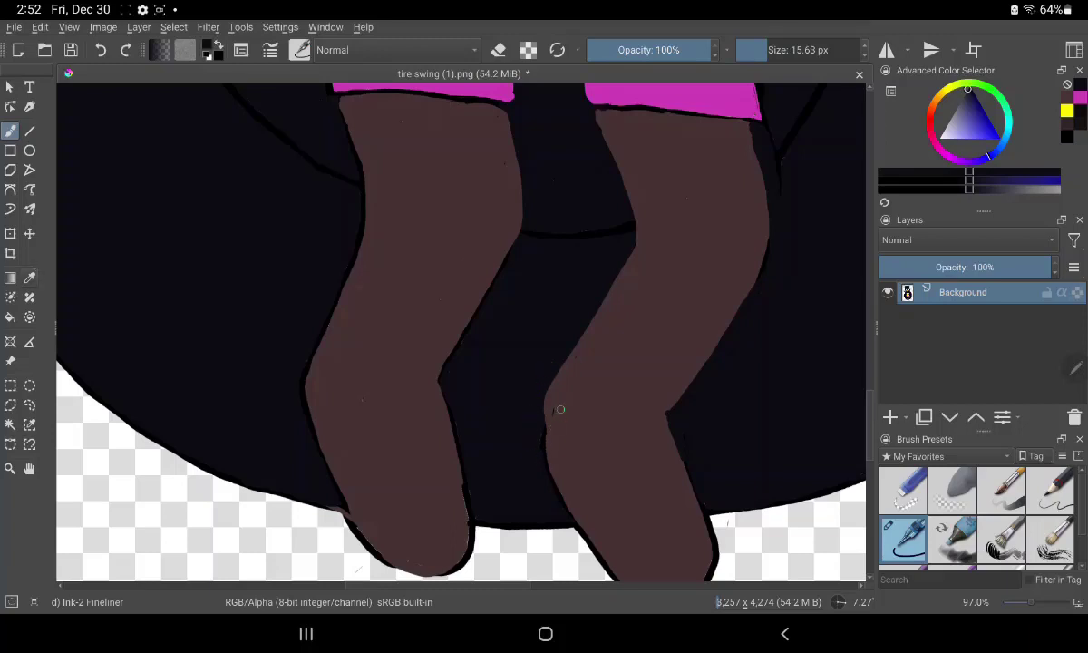
Step: Sample the leg's brown and brush it over the right leg's inner knee outline
left_click(29, 278)
left_click(359, 381)
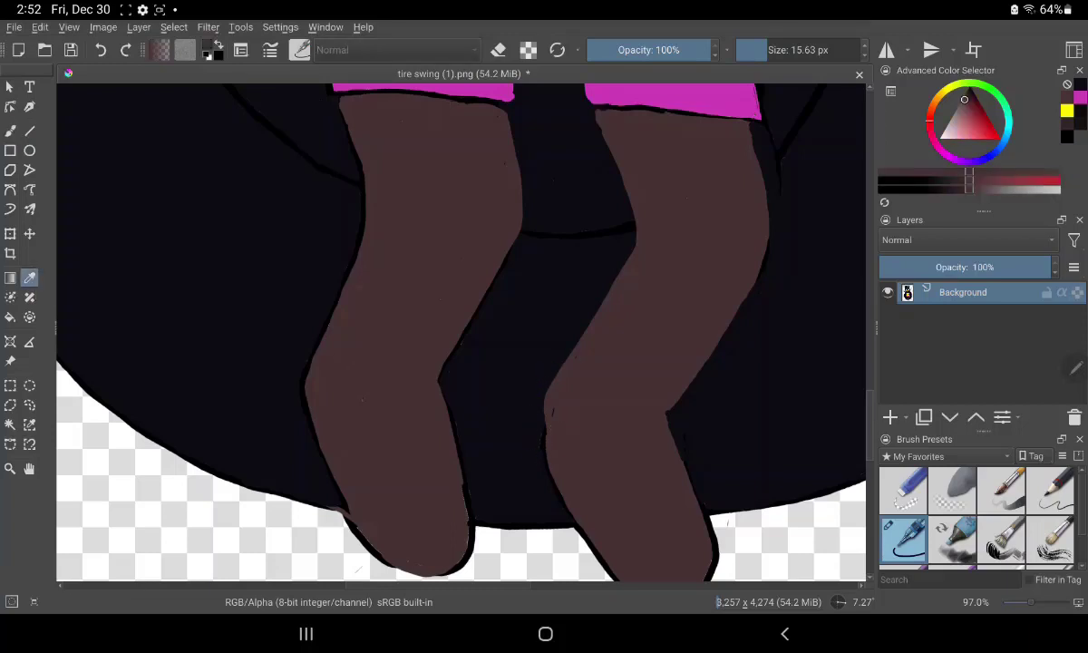
left_click(10, 130)
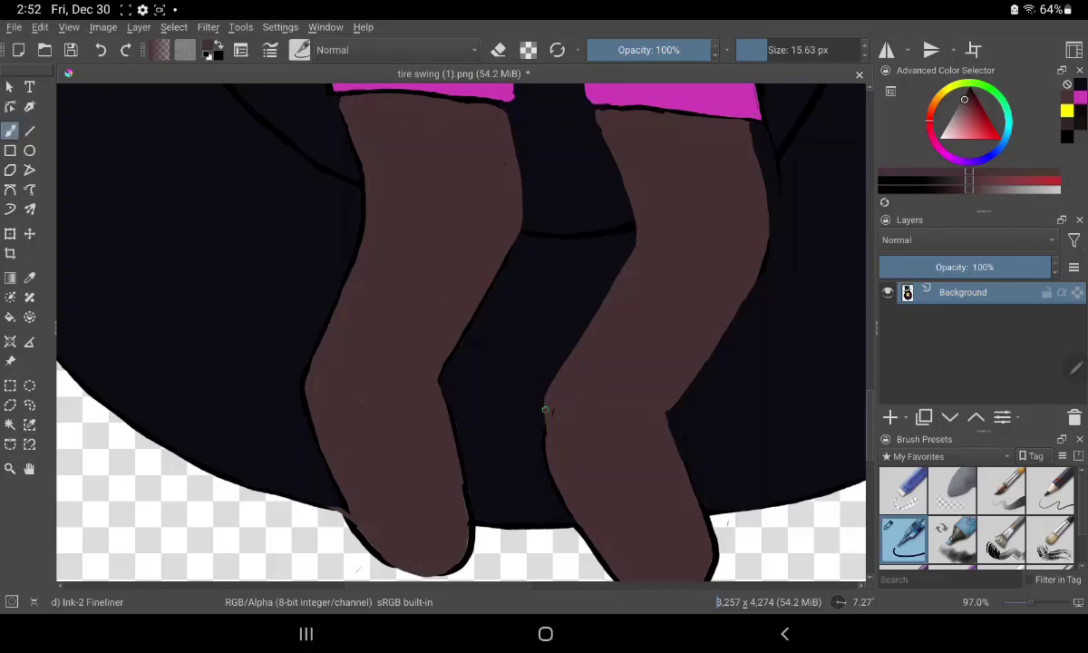
left_click_drag(545, 410, 560, 478)
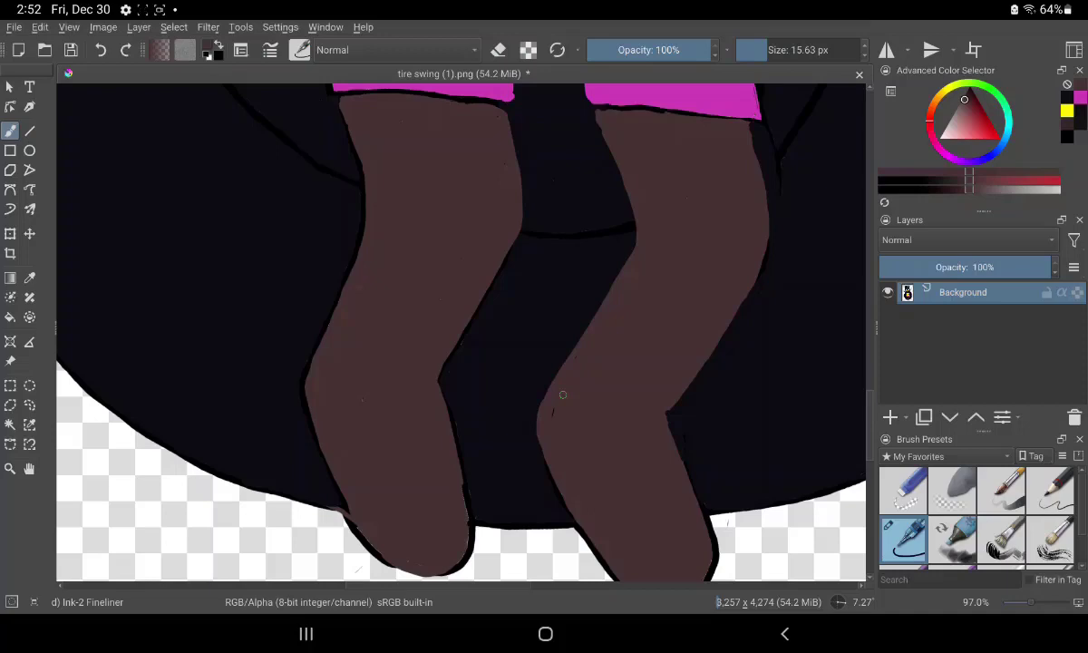
Step: Zoom out and level the canvas to bring the girl's head into view
scroll(562, 395, "down", 5)
scroll(580, 317, "down", 5)
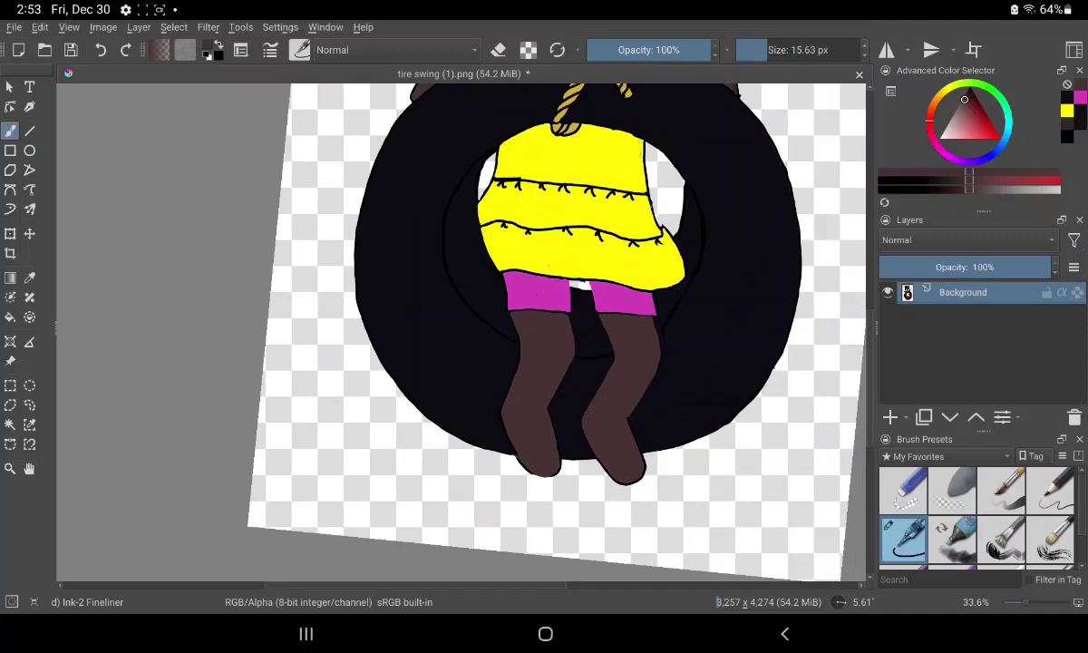
left_click_drag(563, 362, 598, 453)
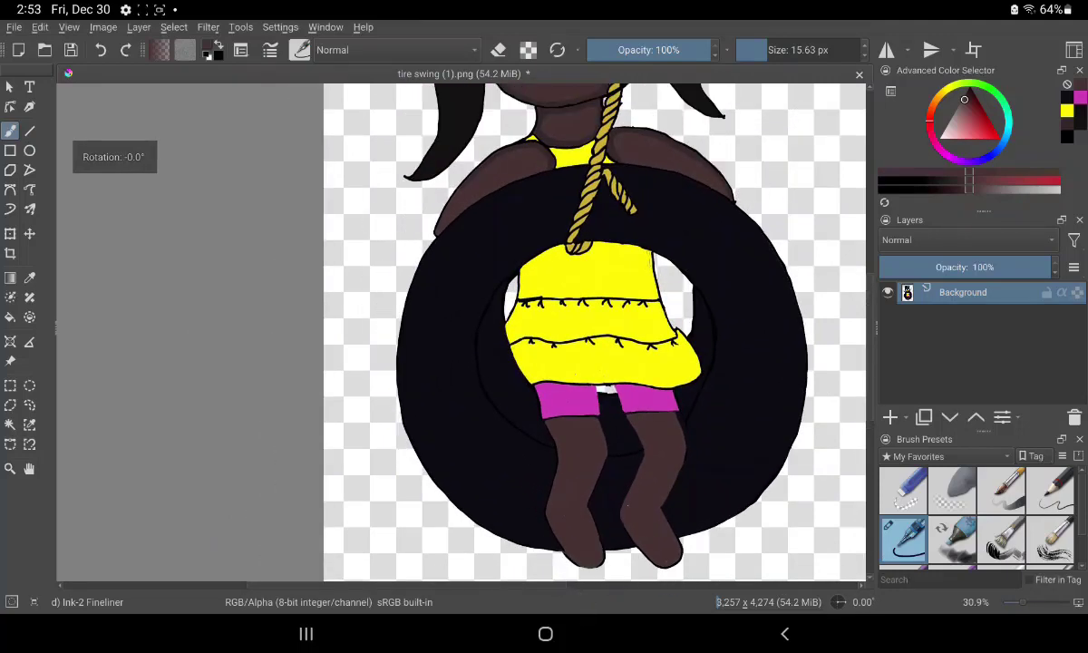
left_click_drag(481, 511, 524, 561)
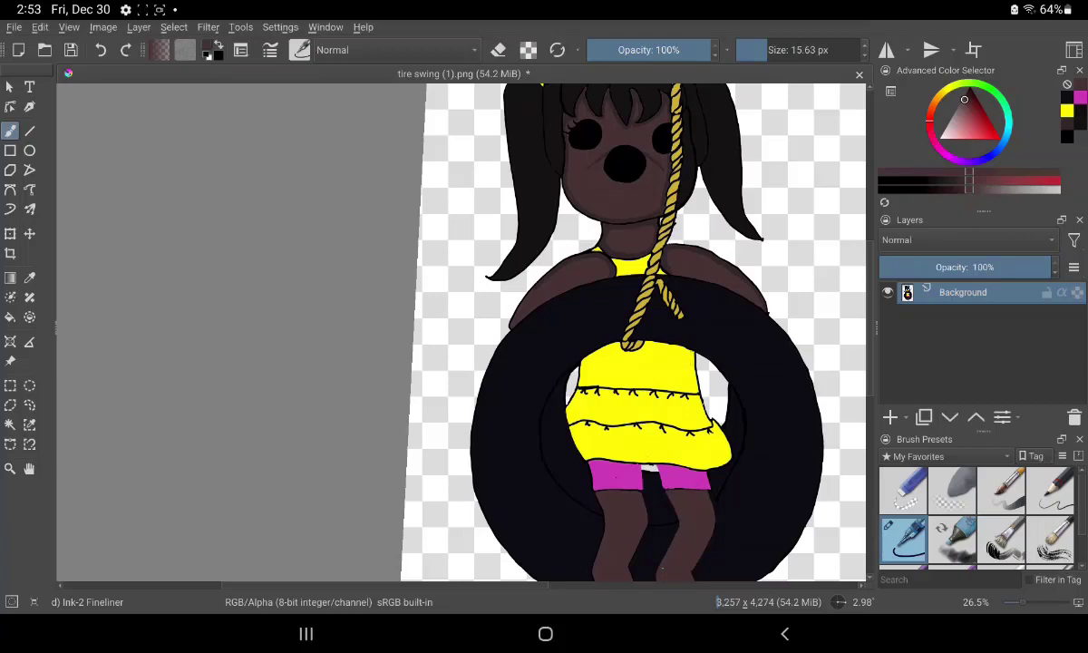
Step: Zoom in on the upper body and rotate the view level over the girl's face
left_click_drag(537, 522, 572, 615)
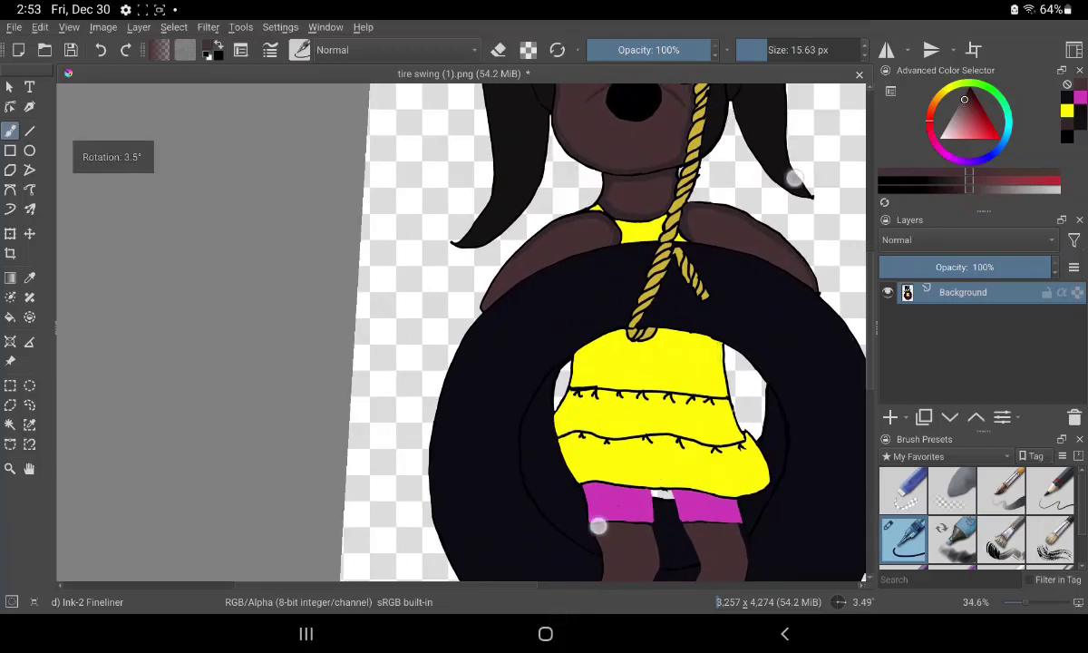
scroll(563, 345, "up", 3)
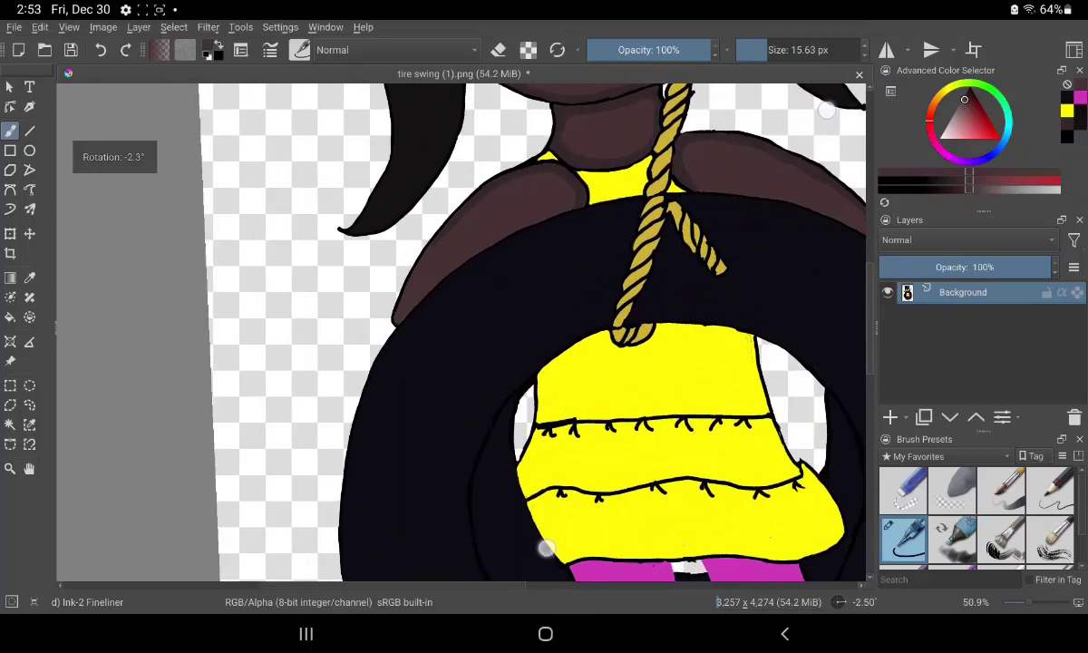
scroll(562, 344, "up", 3)
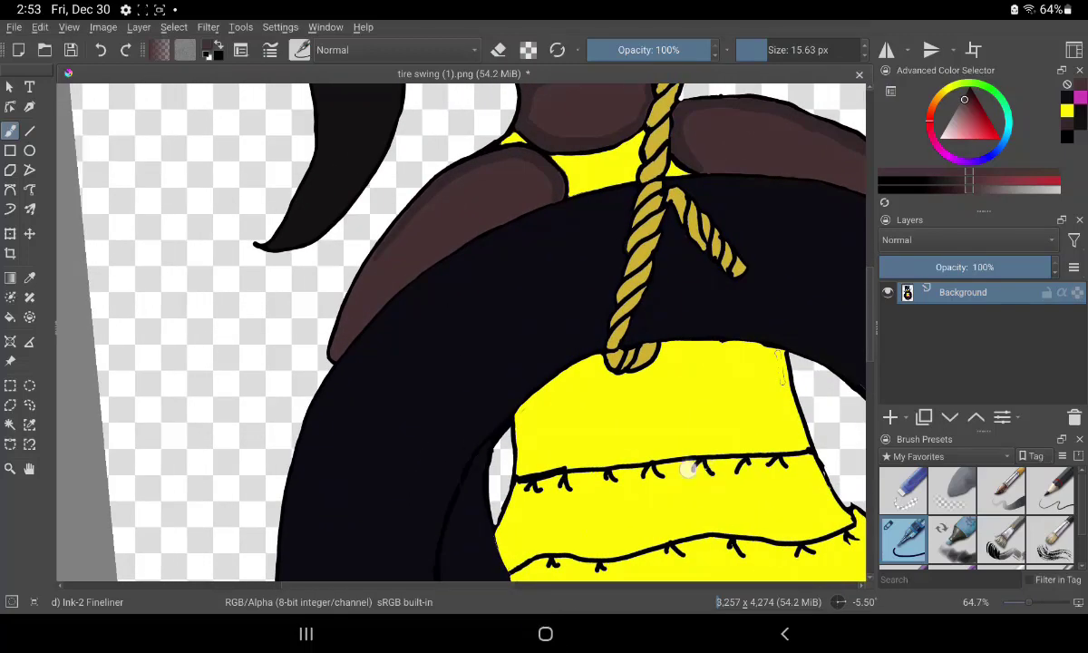
mouse_move(562, 208)
left_mouse_down()
mouse_move(587, 186)
mouse_move(512, 429)
left_mouse_up()
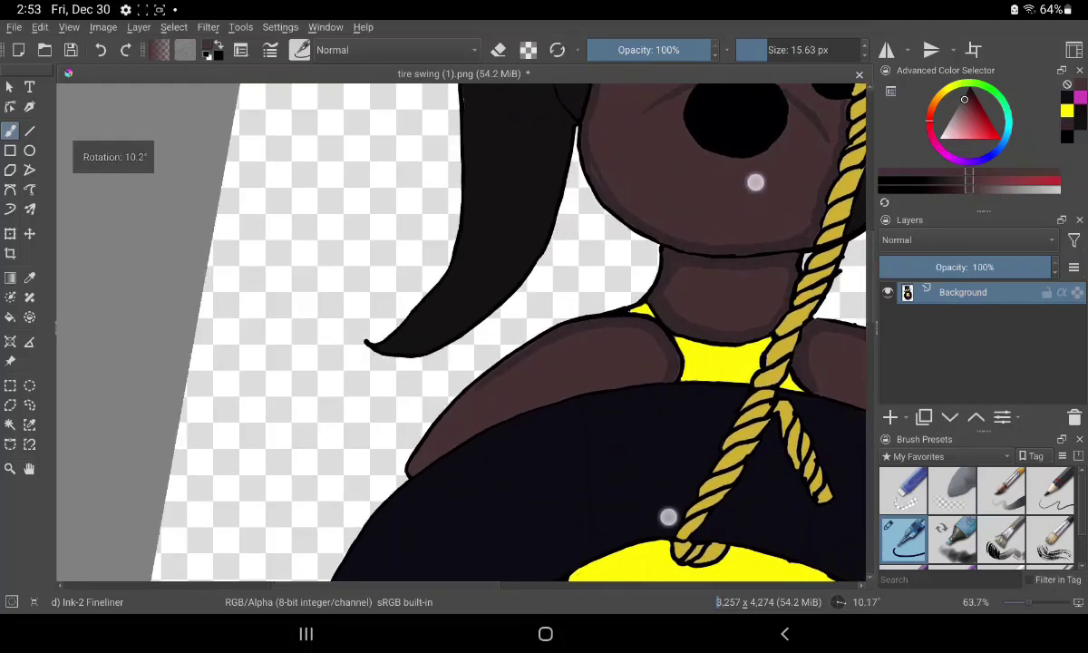
scroll(711, 347, "up", 5)
scroll(707, 380, "down", 3)
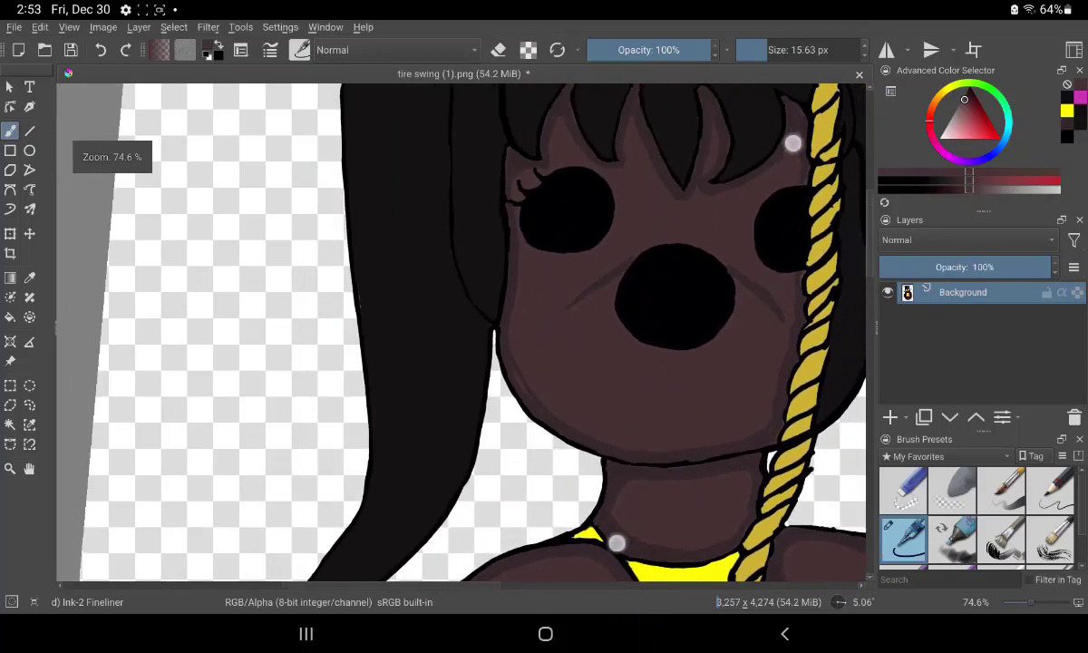
mouse_move(770, 290)
left_mouse_down()
mouse_move(752, 221)
mouse_move(694, 180)
left_mouse_up()
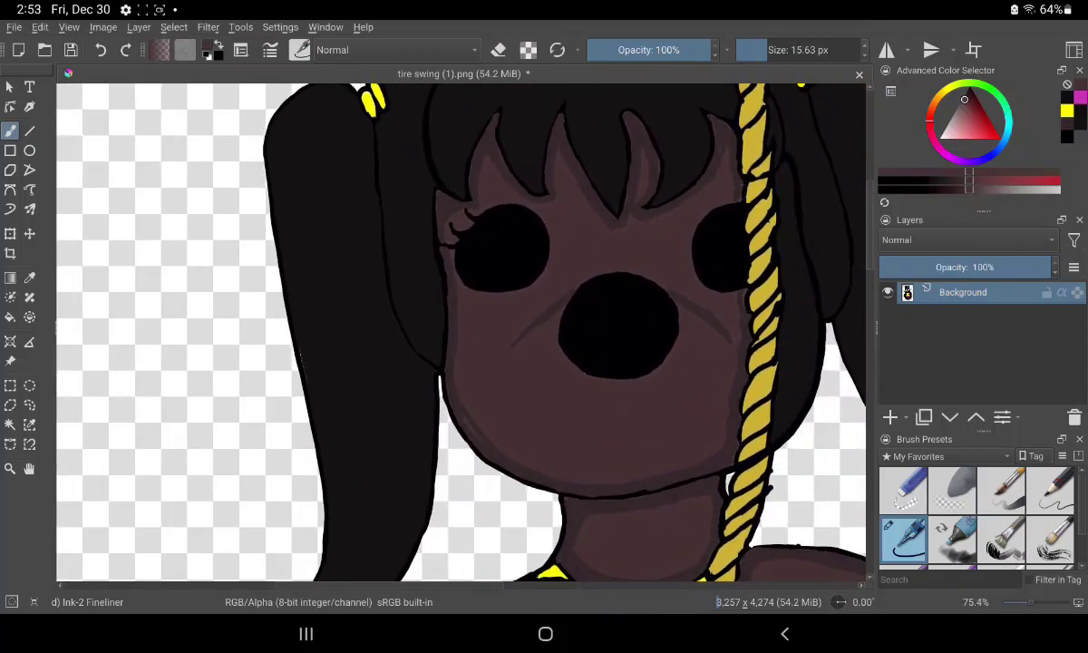
Step: Sample the skin near the eye and shade darker brown under the bangs and down the face's left side
left_click(29, 277)
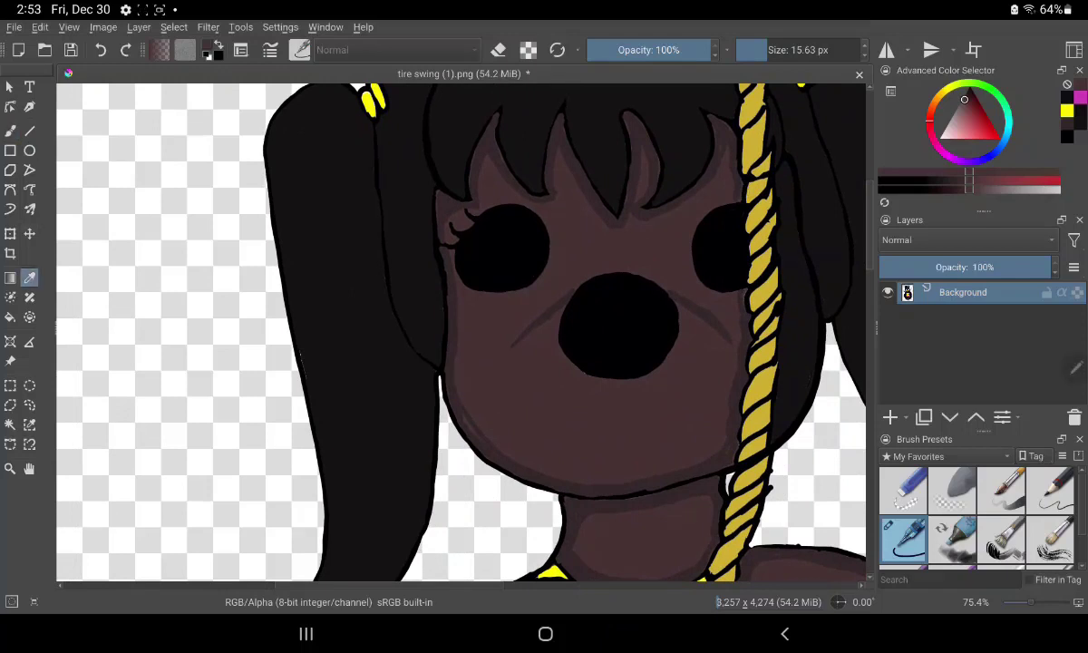
left_click(503, 245)
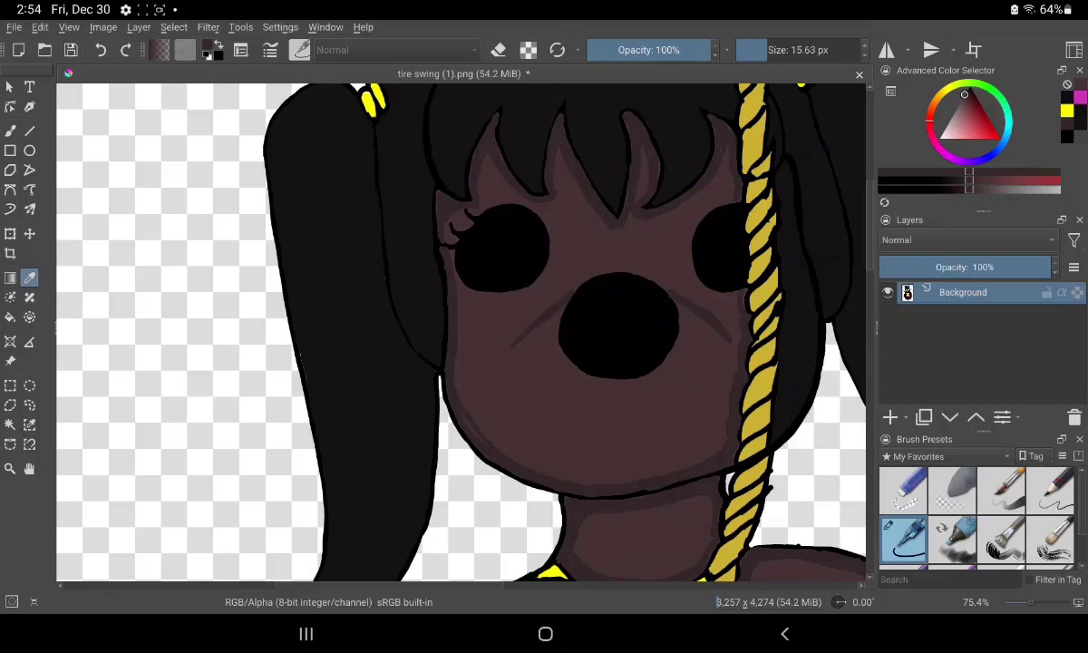
left_click(10, 132)
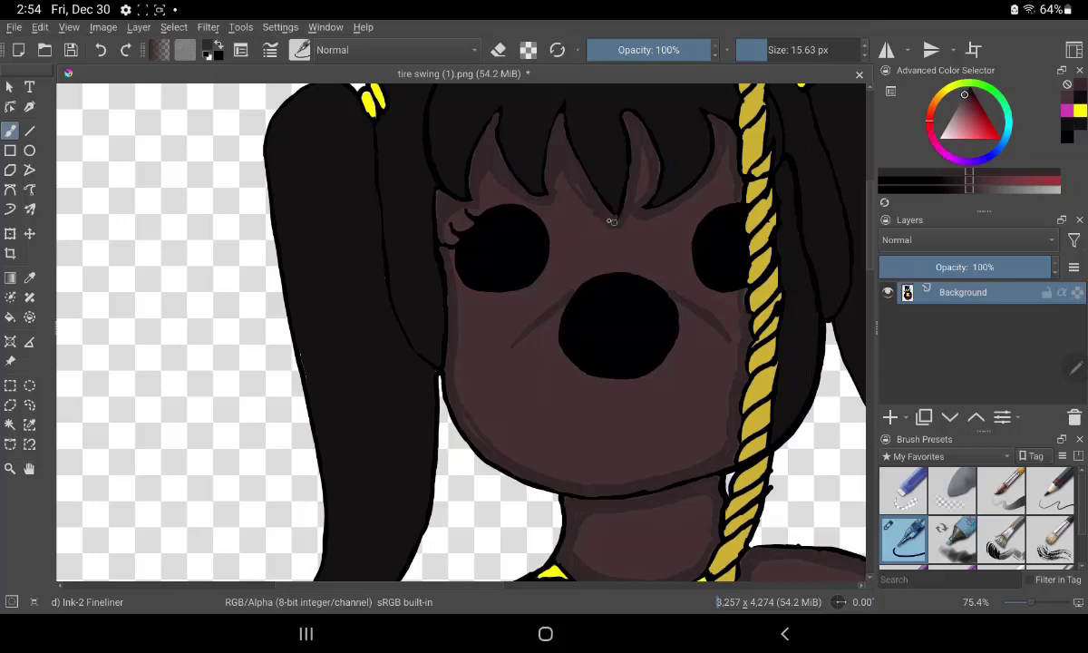
left_click_drag(591, 189, 642, 182)
left_click_drag(444, 233, 449, 263)
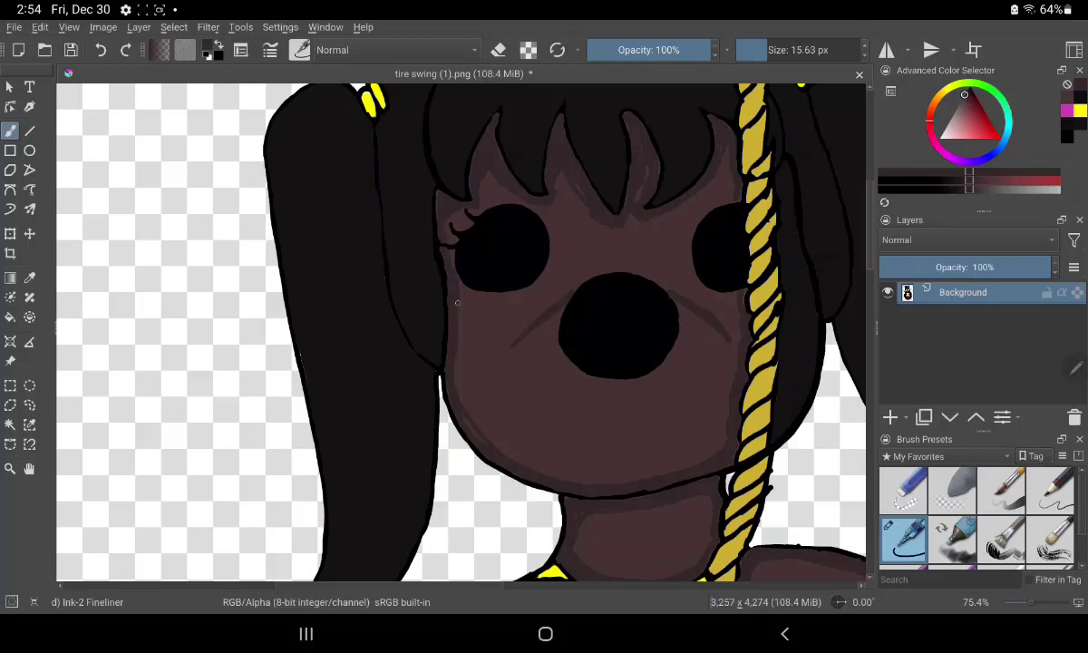
mouse_move(457, 302)
left_mouse_down()
mouse_move(466, 392)
mouse_move(534, 467)
left_mouse_up()
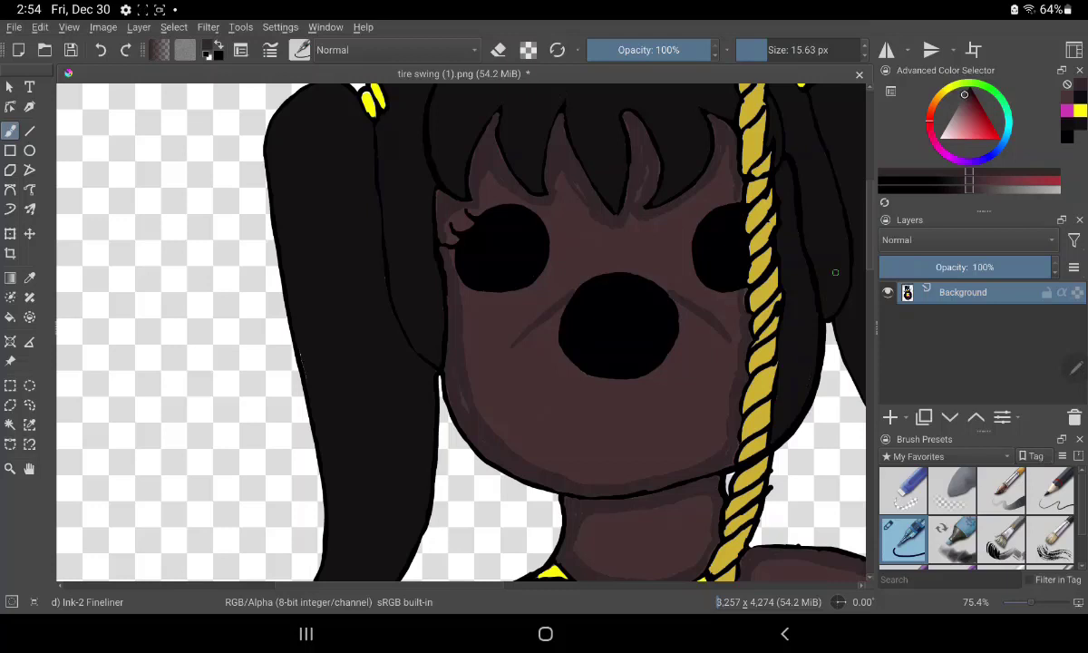
key("p")
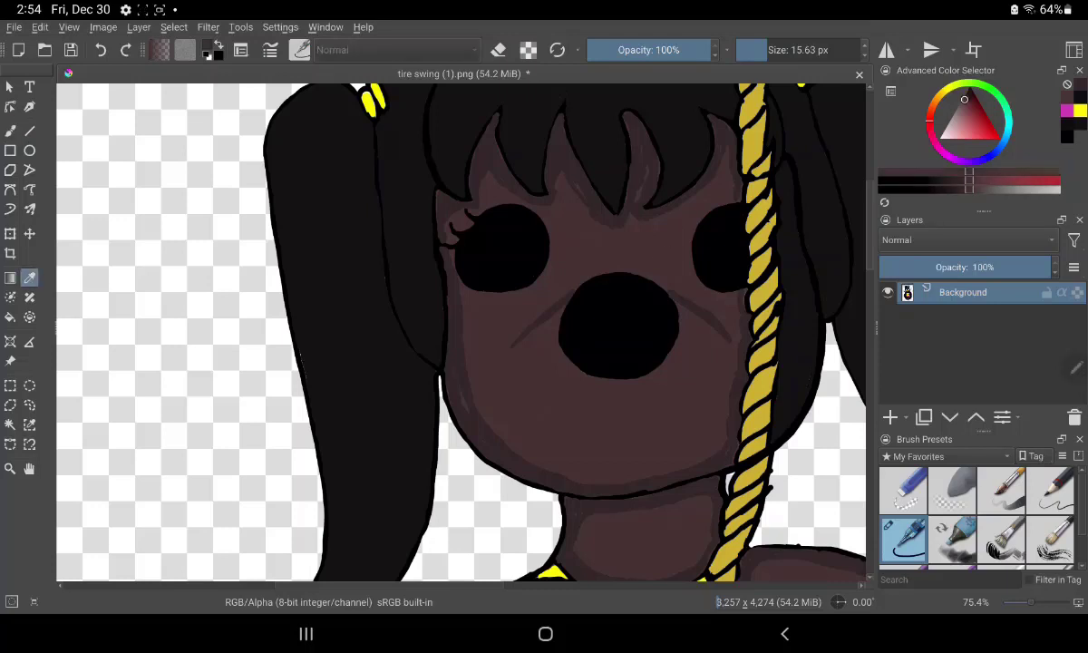
left_click(10, 130)
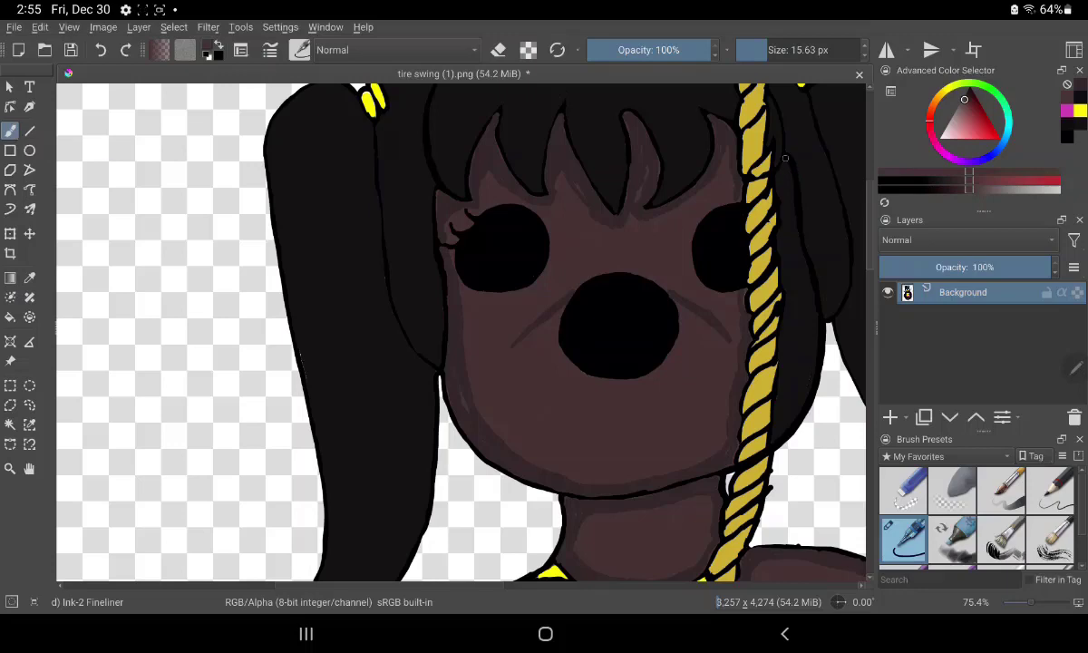
Step: Zoom in on the rope beside the face and paint brown skin into the strip next to it
scroll(793, 309, "up", 2)
scroll(792, 309, "up", 1)
scroll(793, 309, "up", 2)
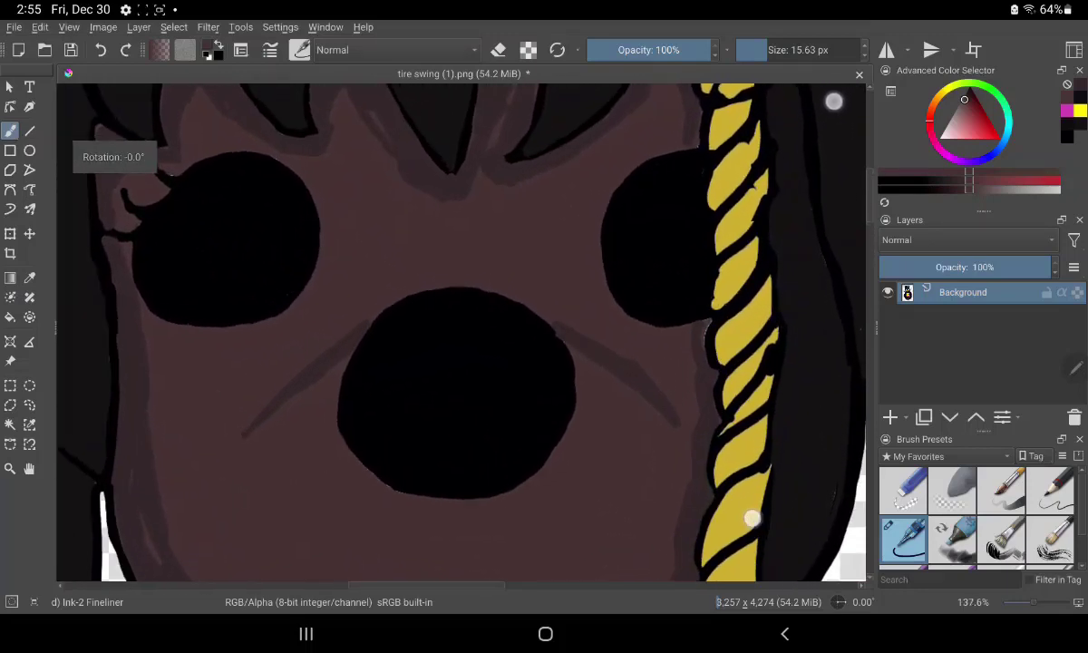
mouse_move(752, 518)
left_mouse_down()
mouse_move(619, 511)
mouse_move(524, 446)
left_mouse_up()
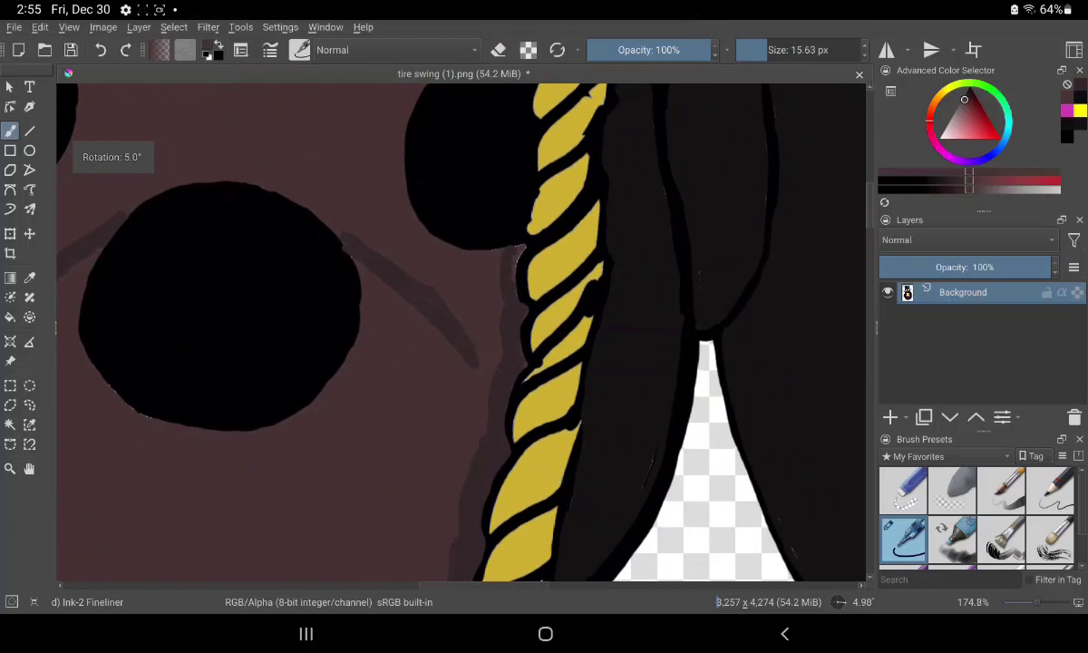
scroll(665, 309, "up", 1)
mouse_move(622, 214)
left_mouse_down()
mouse_move(617, 173)
mouse_move(622, 262)
mouse_move(578, 494)
mouse_move(610, 363)
left_mouse_up()
mouse_move(594, 446)
left_mouse_down()
mouse_move(581, 467)
mouse_move(615, 432)
mouse_move(644, 318)
mouse_move(626, 224)
mouse_move(644, 212)
mouse_move(661, 236)
mouse_move(654, 152)
mouse_move(683, 369)
mouse_move(666, 448)
mouse_move(632, 525)
mouse_move(646, 437)
mouse_move(629, 391)
mouse_move(640, 432)
mouse_move(673, 364)
mouse_move(656, 323)
mouse_move(673, 355)
mouse_move(652, 388)
left_mouse_up()
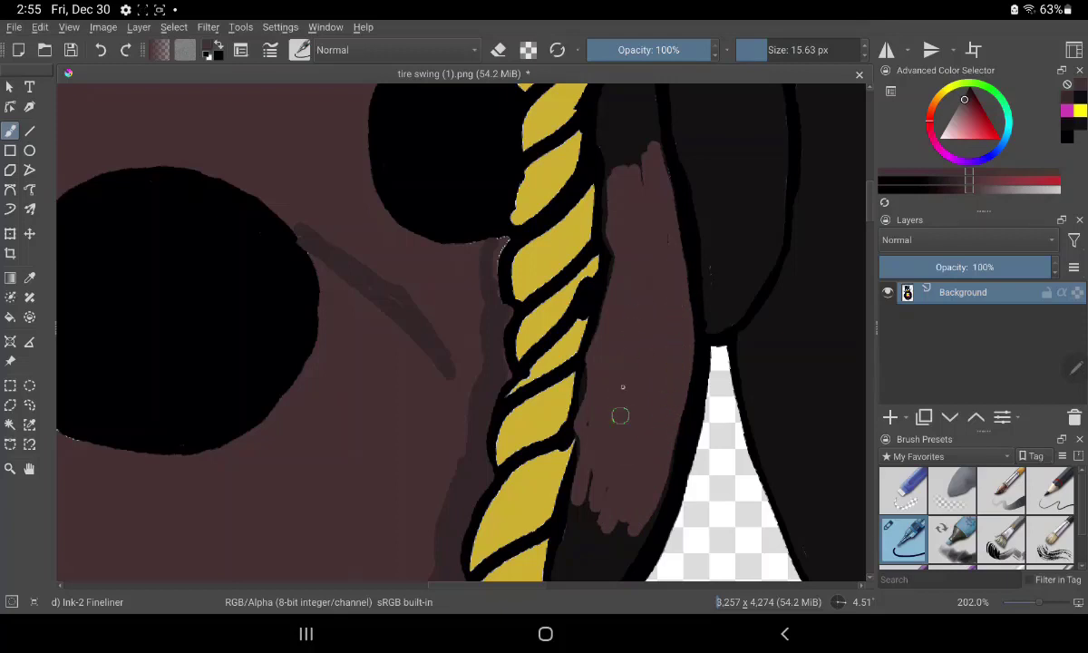
Step: Cover the dark strip along the rope's right edge with brown skin paint
left_click_drag(638, 332, 637, 134)
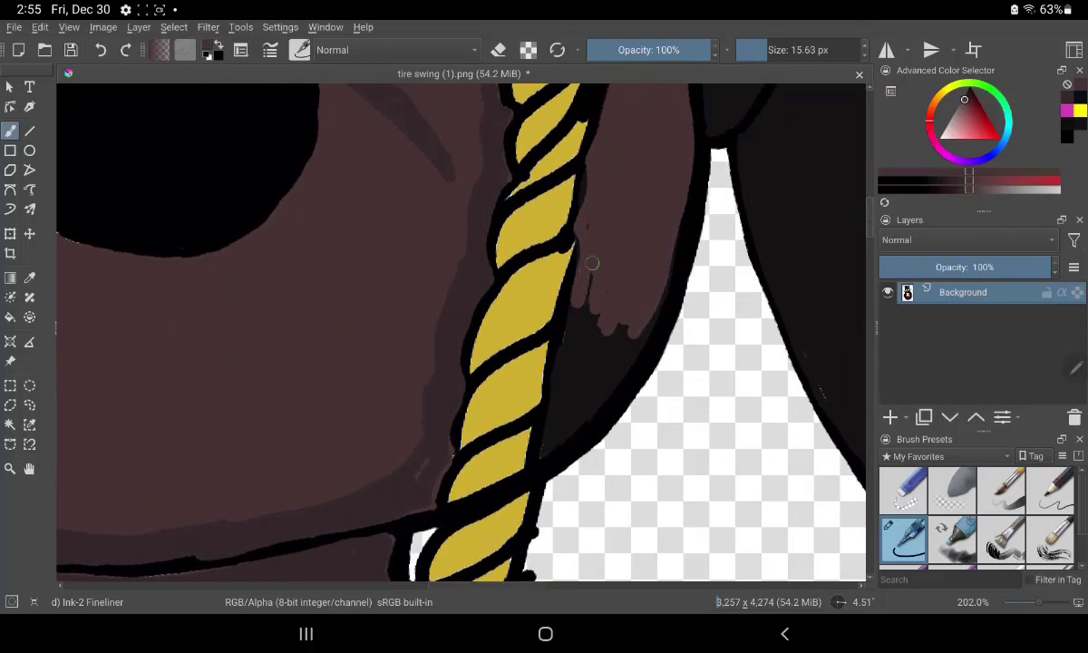
left_click_drag(592, 263, 544, 446)
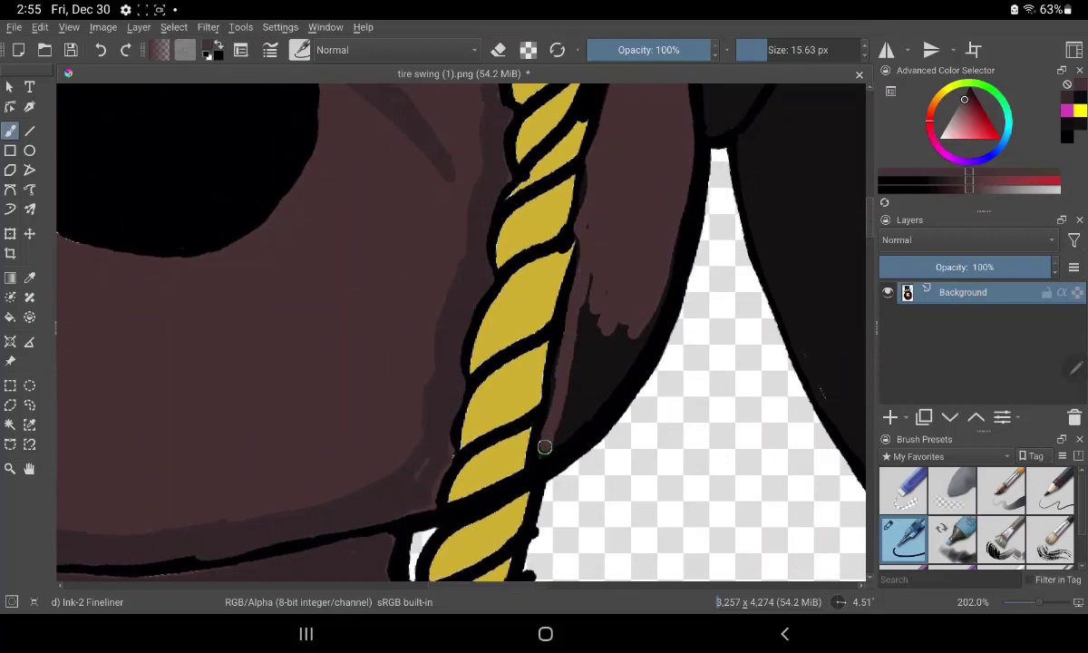
mouse_move(591, 399)
left_mouse_down()
mouse_move(550, 444)
mouse_move(621, 265)
mouse_move(569, 350)
left_mouse_up()
left_click_drag(585, 306, 544, 379)
mouse_move(603, 337)
left_mouse_down()
mouse_move(566, 405)
mouse_move(610, 218)
left_mouse_up()
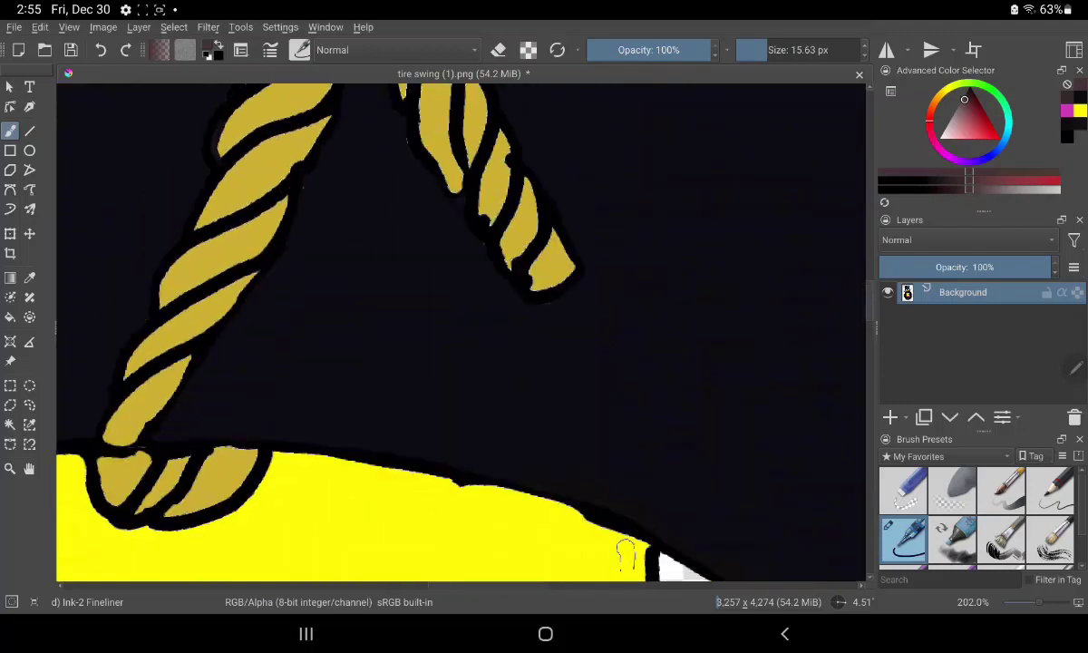
left_click_drag(454, 453, 426, 182)
left_click_drag(454, 272, 535, 426)
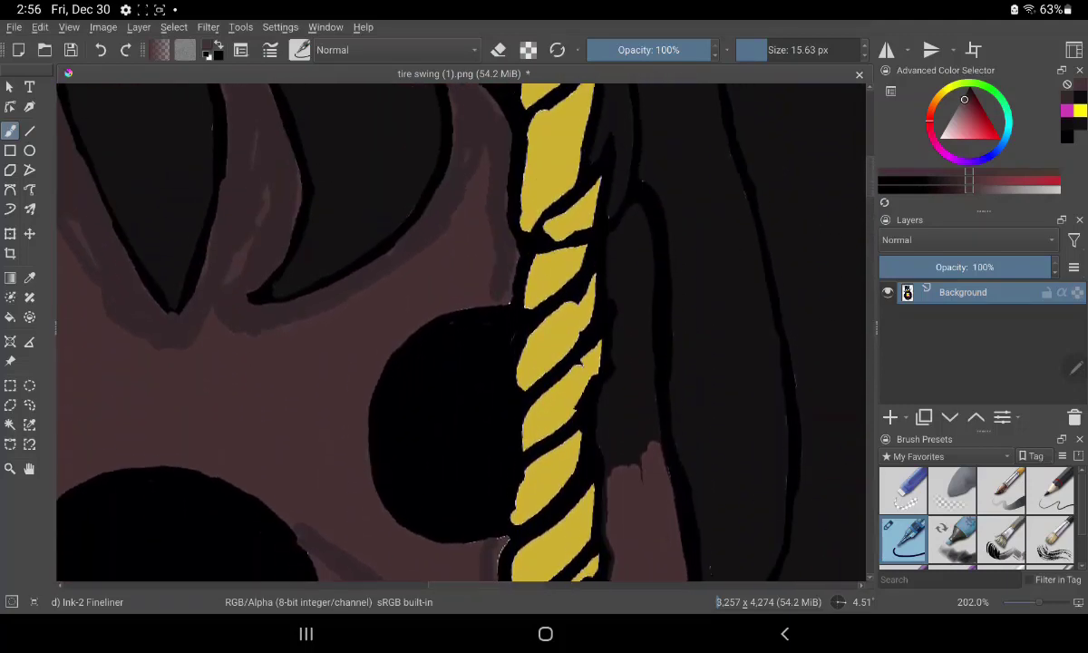
mouse_move(620, 242)
left_mouse_down()
mouse_move(631, 213)
mouse_move(637, 259)
mouse_move(643, 243)
mouse_move(639, 333)
mouse_move(622, 242)
mouse_move(610, 261)
mouse_move(626, 361)
mouse_move(634, 311)
mouse_move(644, 456)
mouse_move(643, 378)
mouse_move(656, 471)
mouse_move(622, 437)
mouse_move(620, 380)
mouse_move(607, 408)
mouse_move(621, 464)
left_mouse_up()
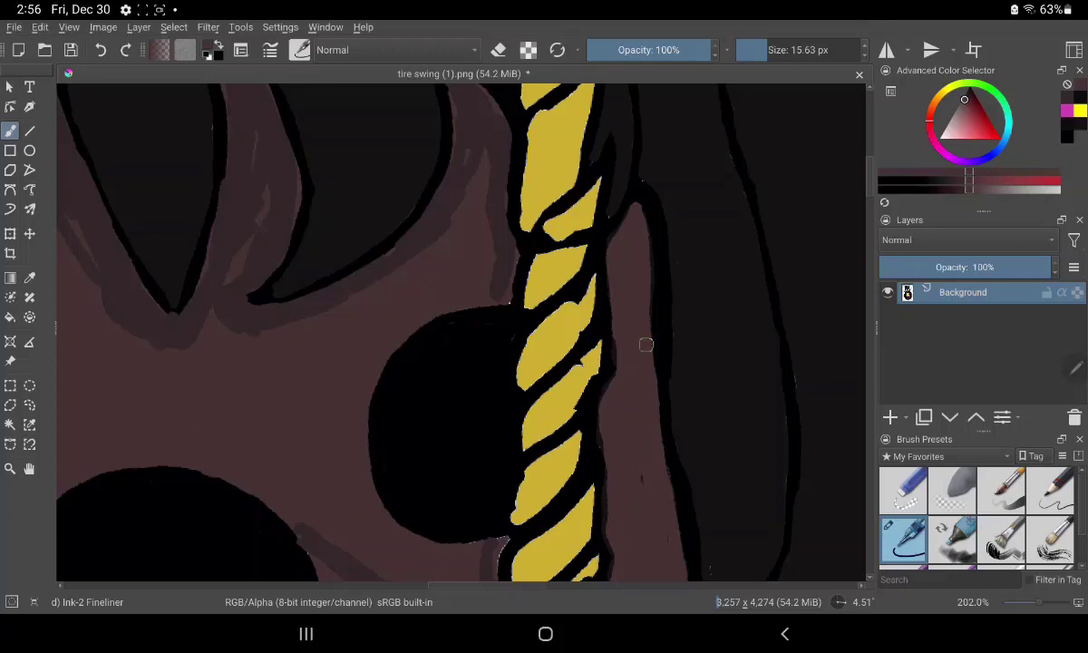
Step: Sample the skin colour and cover the light streaks under the bangs and beside the rope
key("p")
left_click(80, 203)
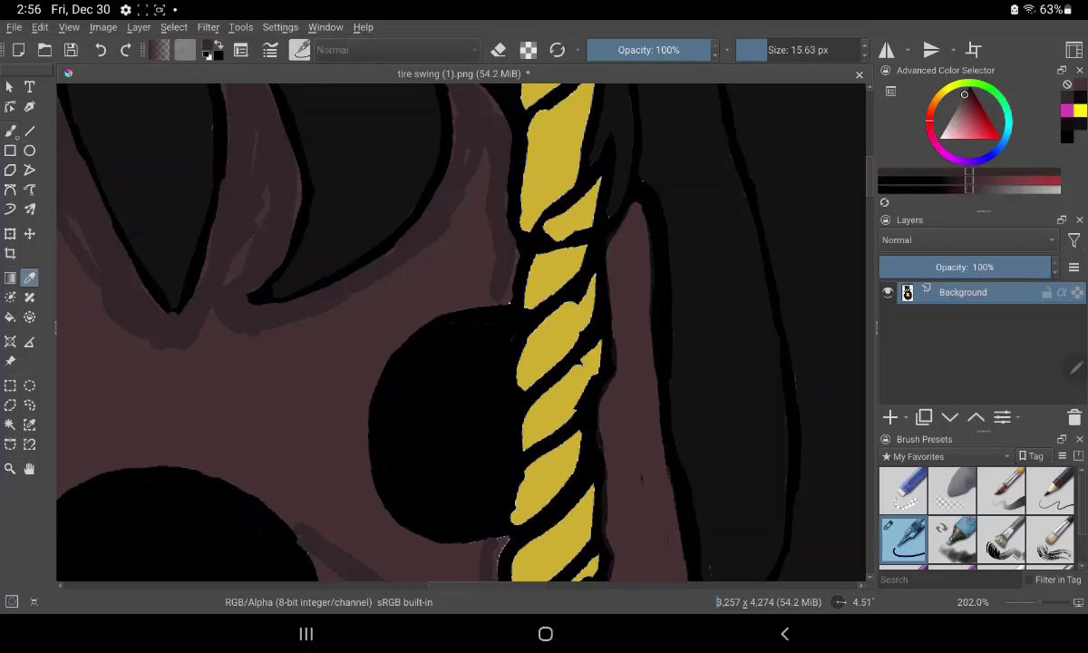
key("b")
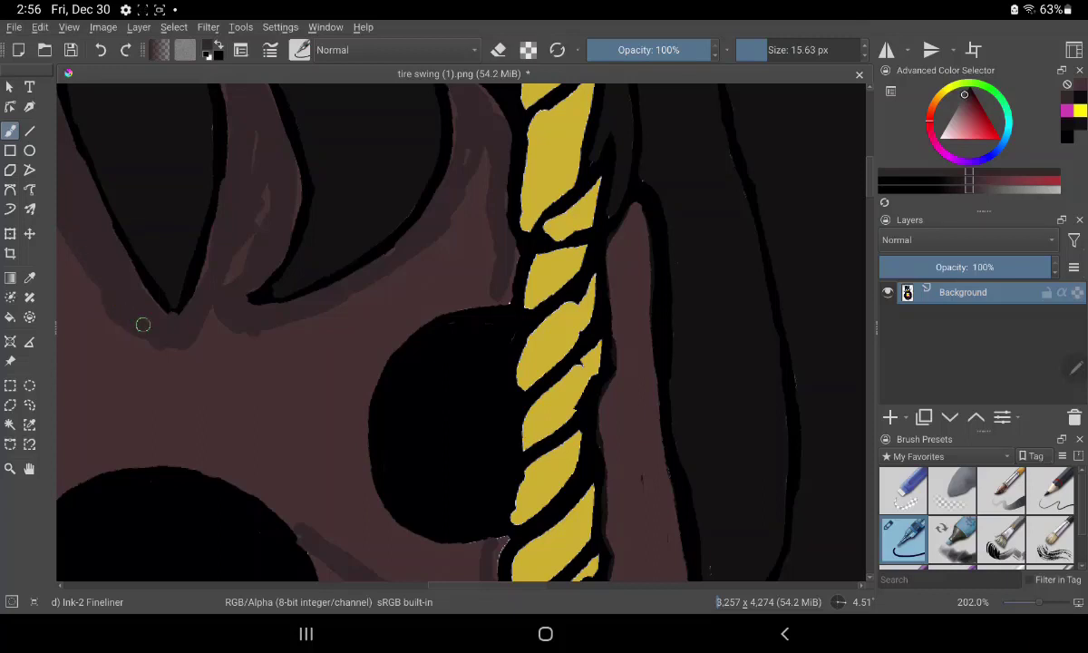
mouse_move(143, 324)
left_mouse_down()
mouse_move(231, 225)
mouse_move(208, 266)
left_mouse_up()
mouse_move(259, 159)
left_mouse_down()
mouse_move(245, 241)
mouse_move(259, 260)
left_mouse_up()
left_click_drag(285, 173, 293, 211)
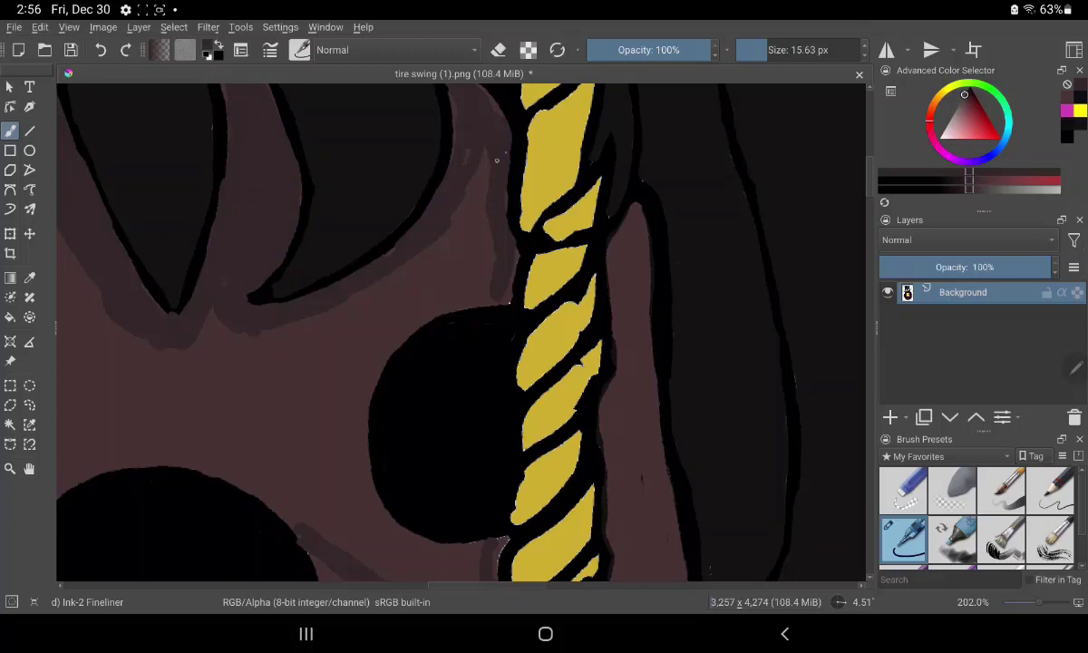
left_click_drag(466, 165, 470, 142)
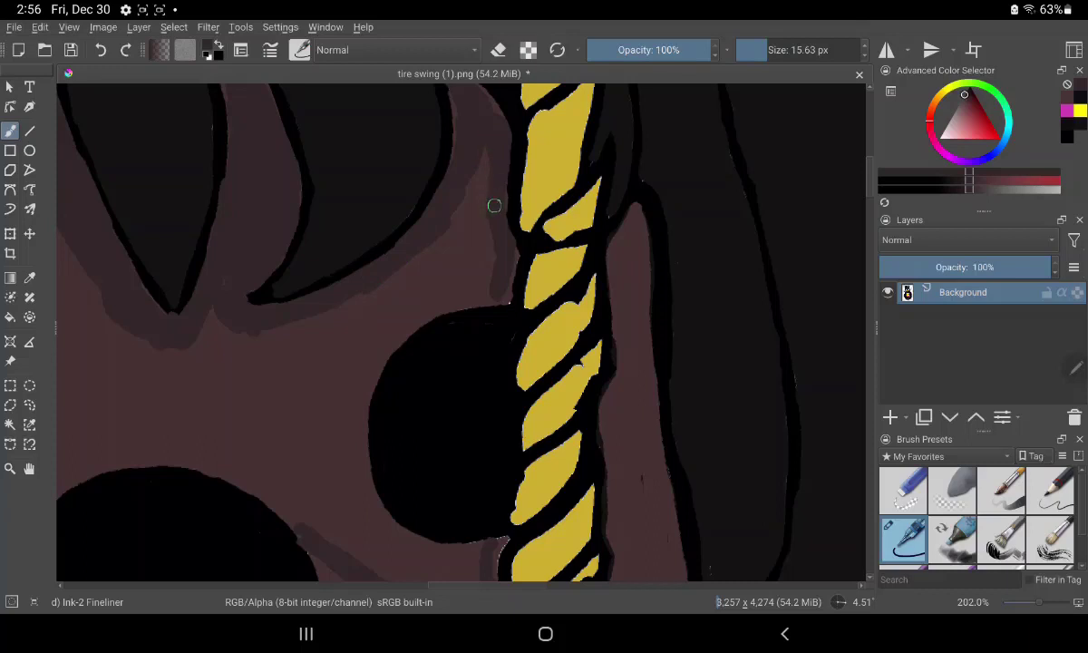
left_click_drag(495, 206, 504, 270)
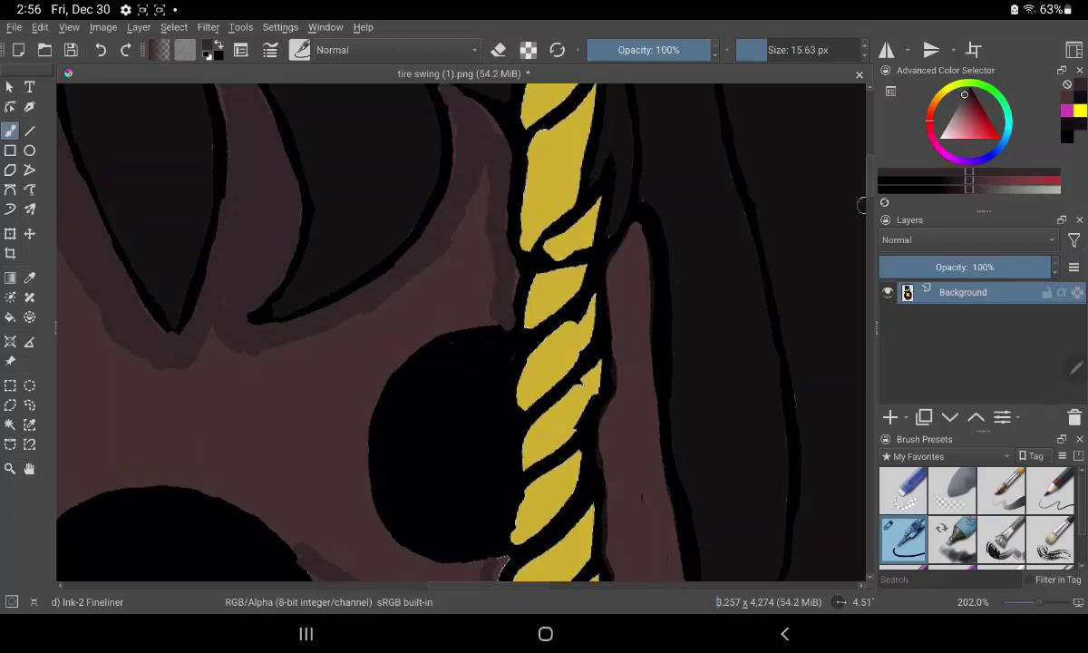
Step: Darken the skin edge beside the rope, then zoom closer on the rope at the face's side
scroll(490, 226, "up", 5)
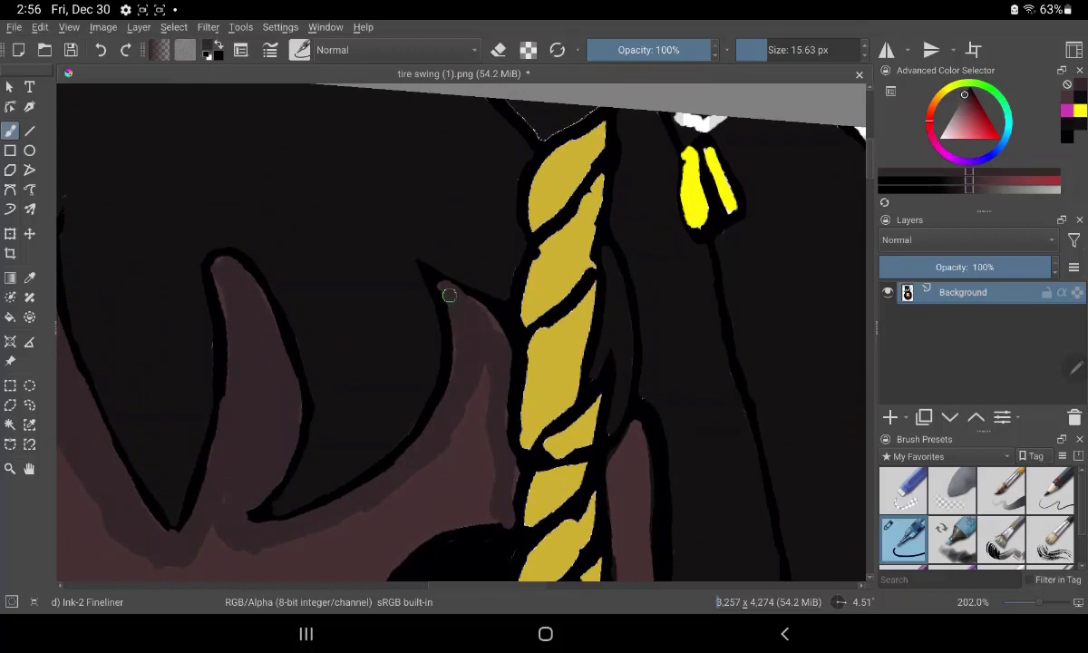
left_click_drag(474, 307, 505, 352)
left_click_drag(485, 324, 735, 346)
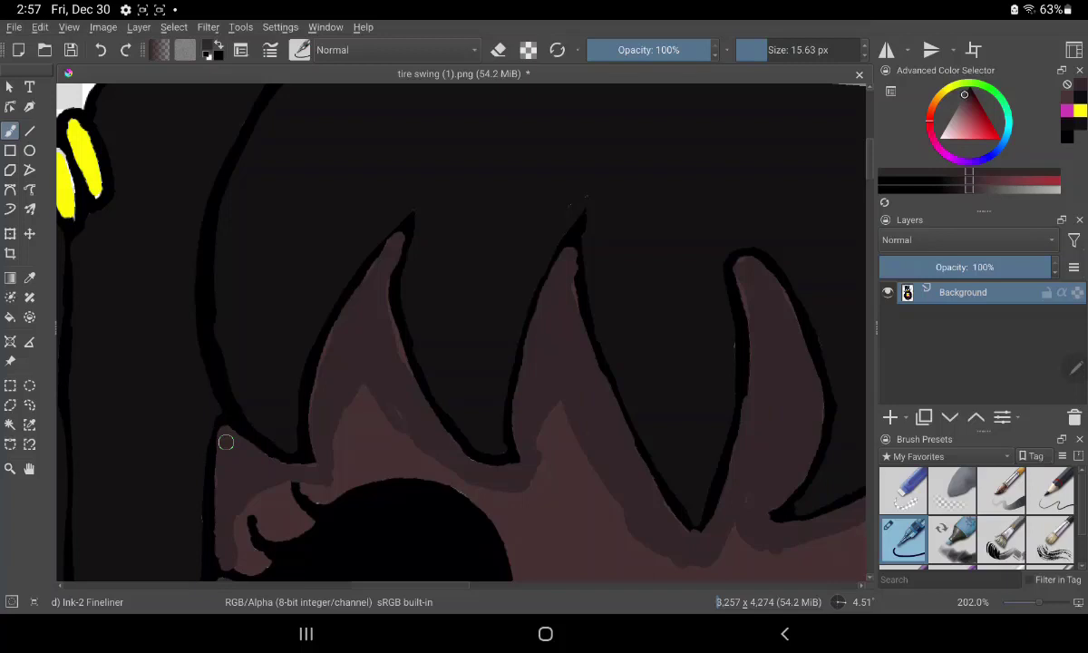
left_click_drag(765, 177, 513, 111)
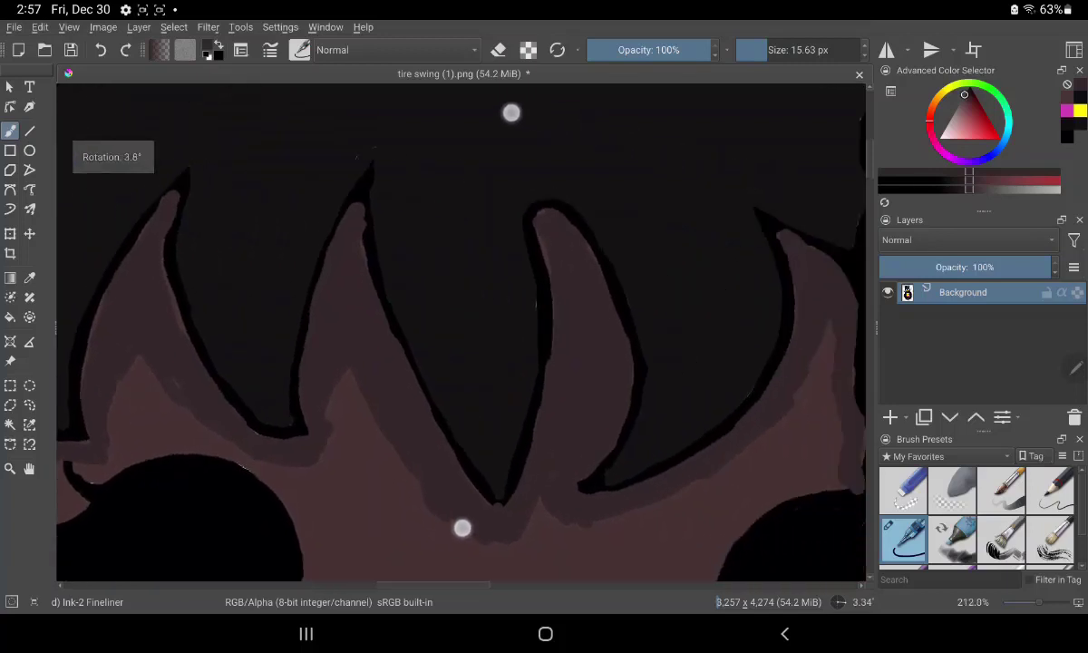
left_click_drag(589, 508, 257, 473)
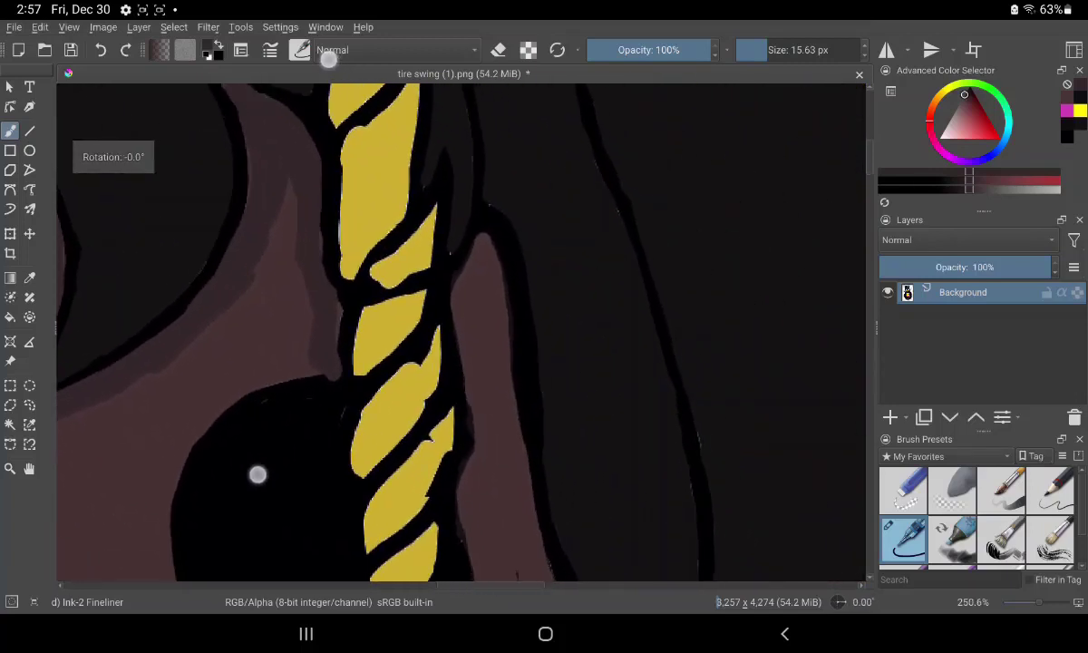
Step: Shade the brown strip and neck skin beside the rope darker, covering the lighter stripes
mouse_move(470, 315)
left_mouse_down()
mouse_move(447, 308)
mouse_move(476, 245)
mouse_move(500, 459)
mouse_move(478, 255)
mouse_move(464, 269)
mouse_move(482, 231)
left_mouse_up()
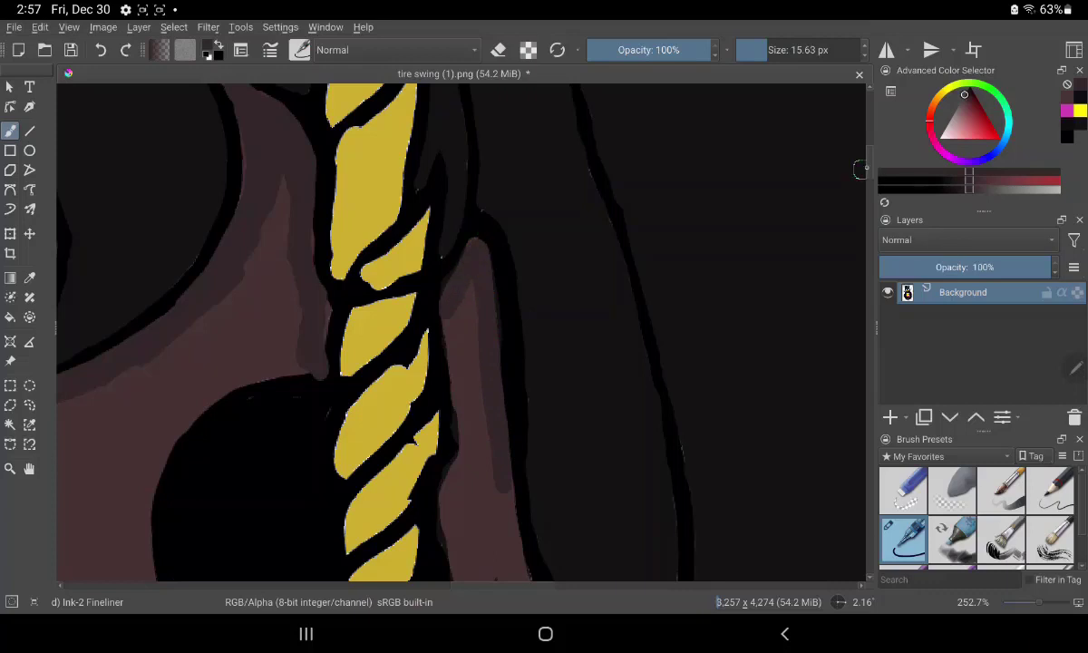
scroll(798, 154, "down", 3)
scroll(794, 145, "down", 2)
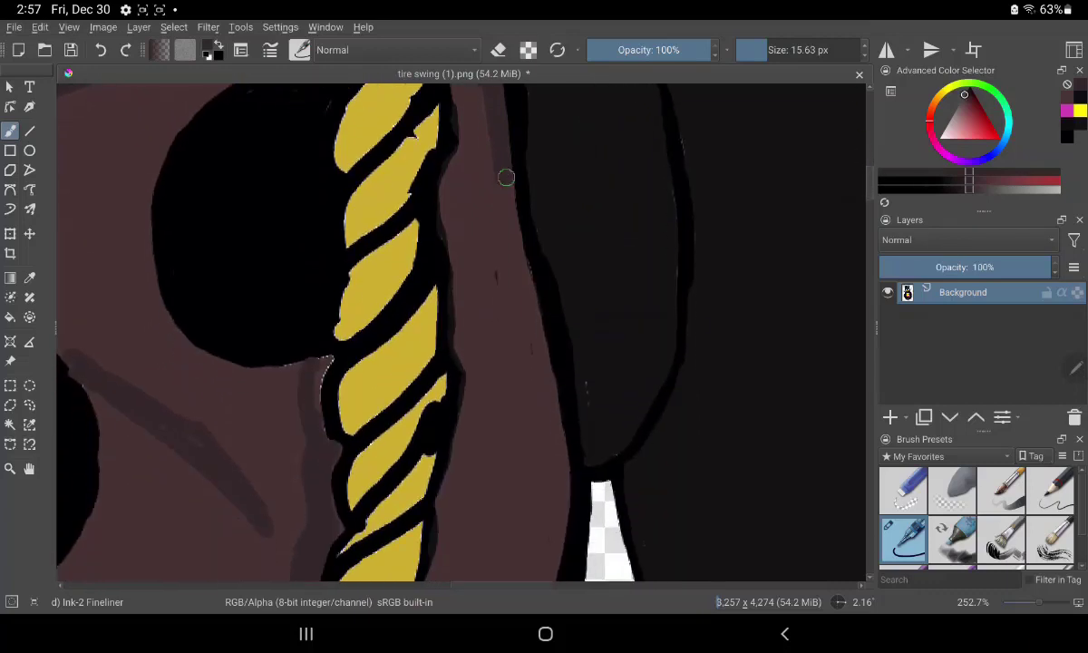
mouse_move(506, 177)
left_mouse_down()
mouse_move(533, 398)
mouse_move(526, 312)
left_mouse_up()
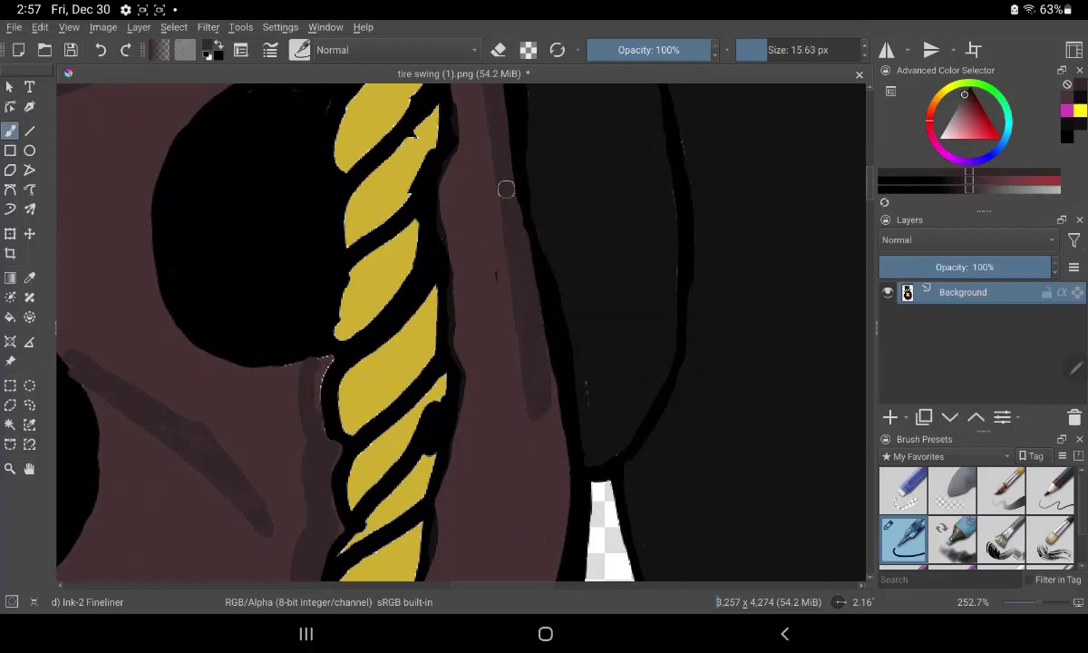
mouse_move(517, 243)
left_mouse_down()
mouse_move(525, 553)
mouse_move(537, 502)
mouse_move(539, 558)
mouse_move(558, 525)
left_mouse_up()
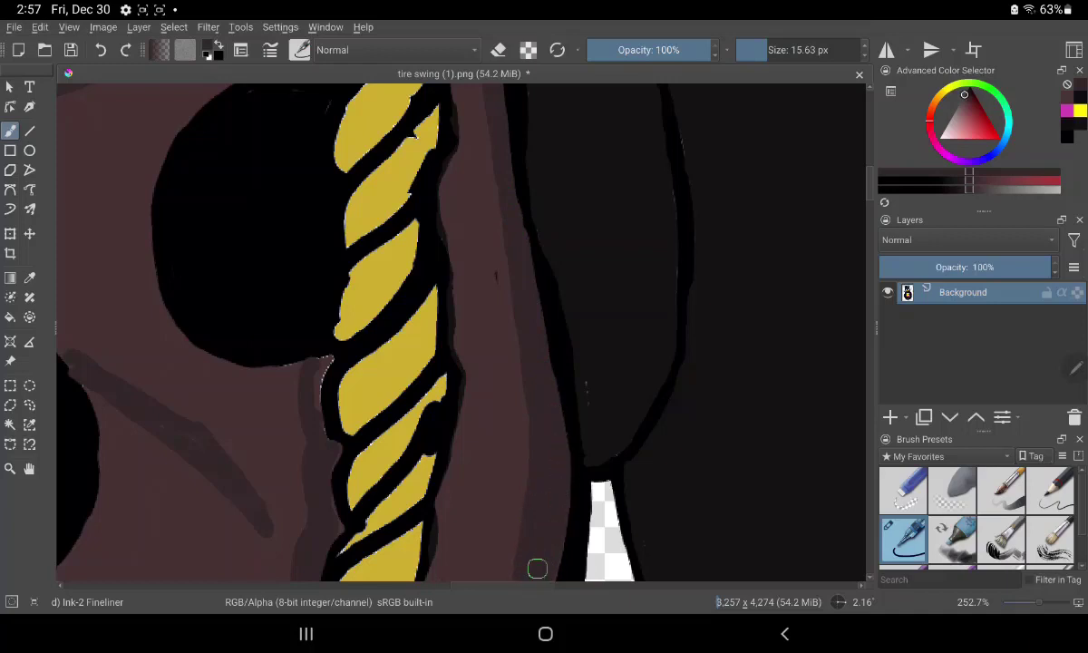
left_click_drag(531, 561, 530, 183)
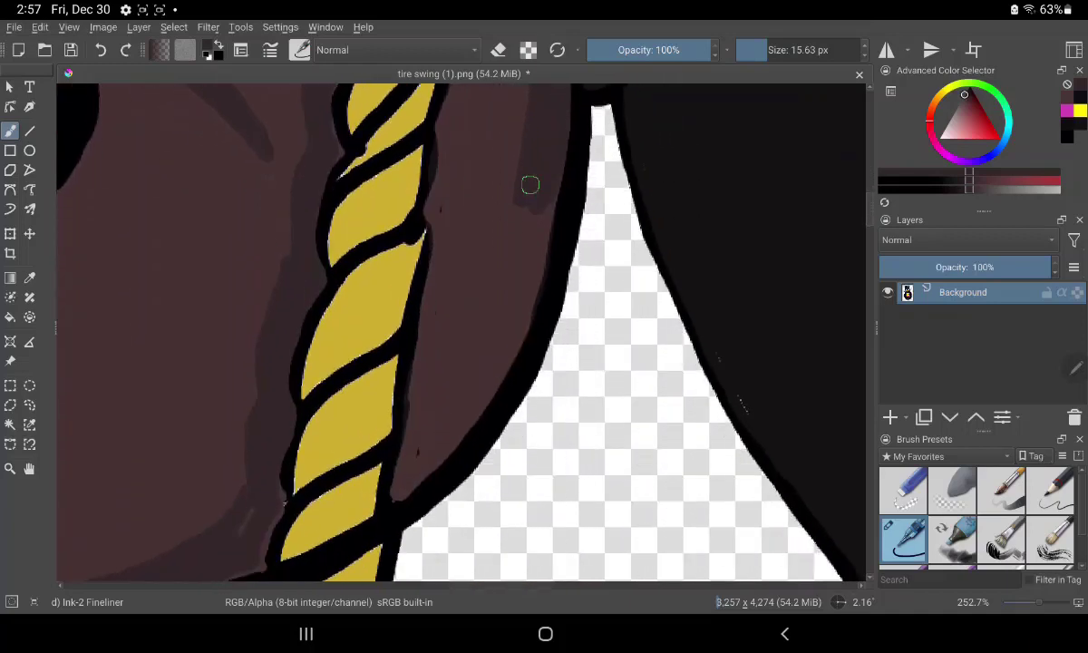
mouse_move(438, 399)
left_mouse_down()
mouse_move(416, 401)
mouse_move(501, 247)
mouse_move(423, 408)
mouse_move(404, 486)
mouse_move(459, 425)
mouse_move(501, 344)
mouse_move(544, 185)
mouse_move(525, 311)
mouse_move(465, 422)
left_mouse_up()
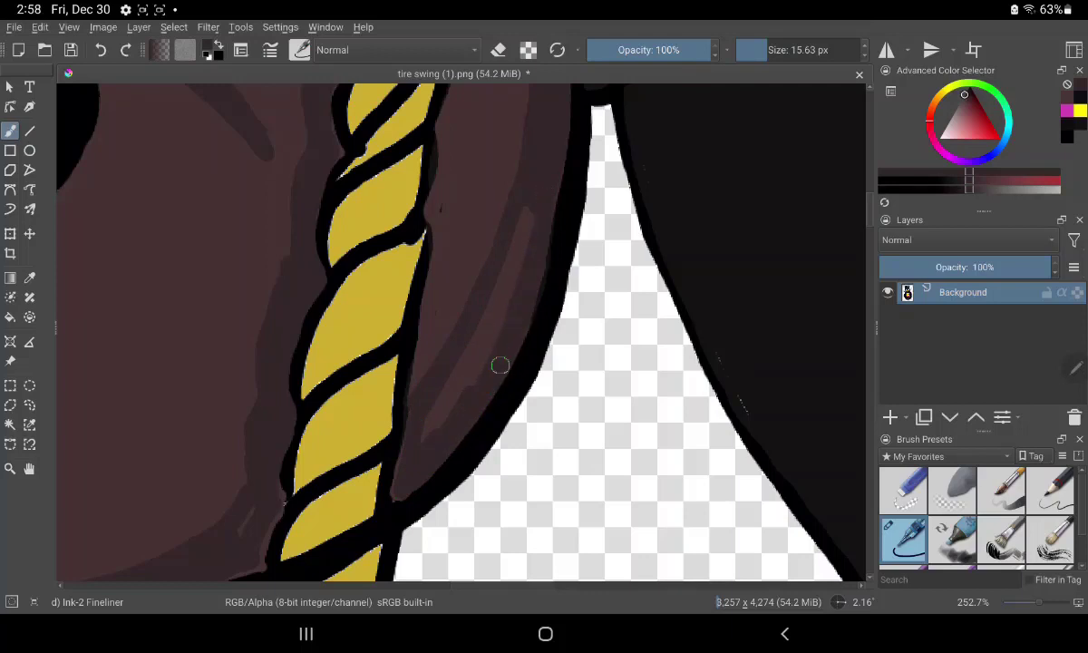
mouse_move(533, 279)
left_mouse_down()
mouse_move(510, 265)
mouse_move(461, 370)
mouse_move(476, 336)
mouse_move(496, 335)
left_mouse_up()
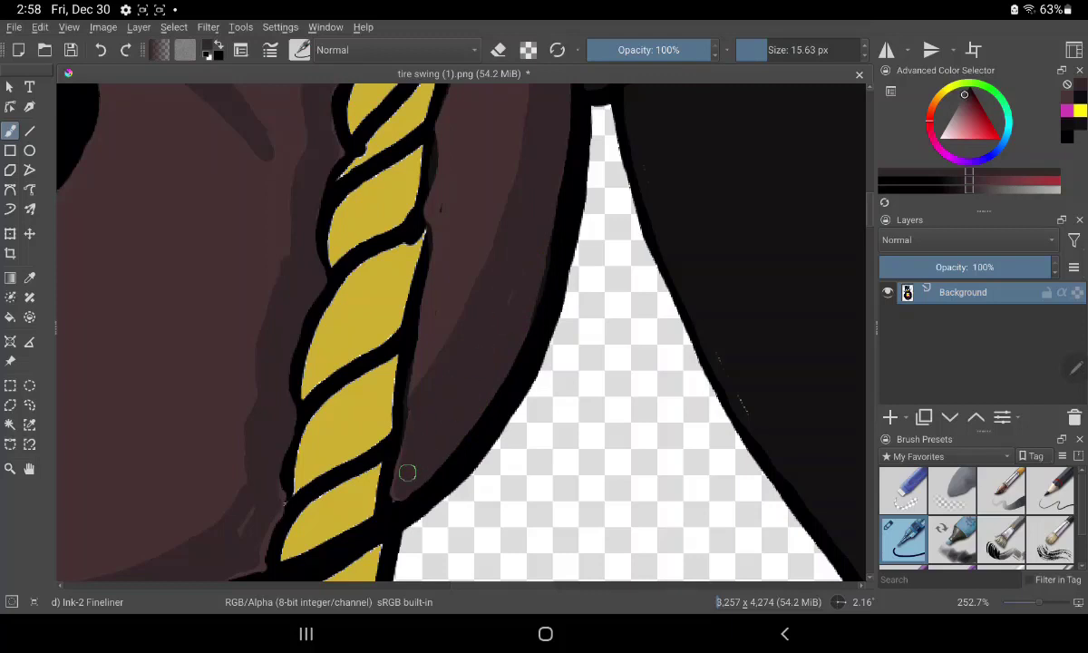
left_click_drag(245, 519, 258, 539)
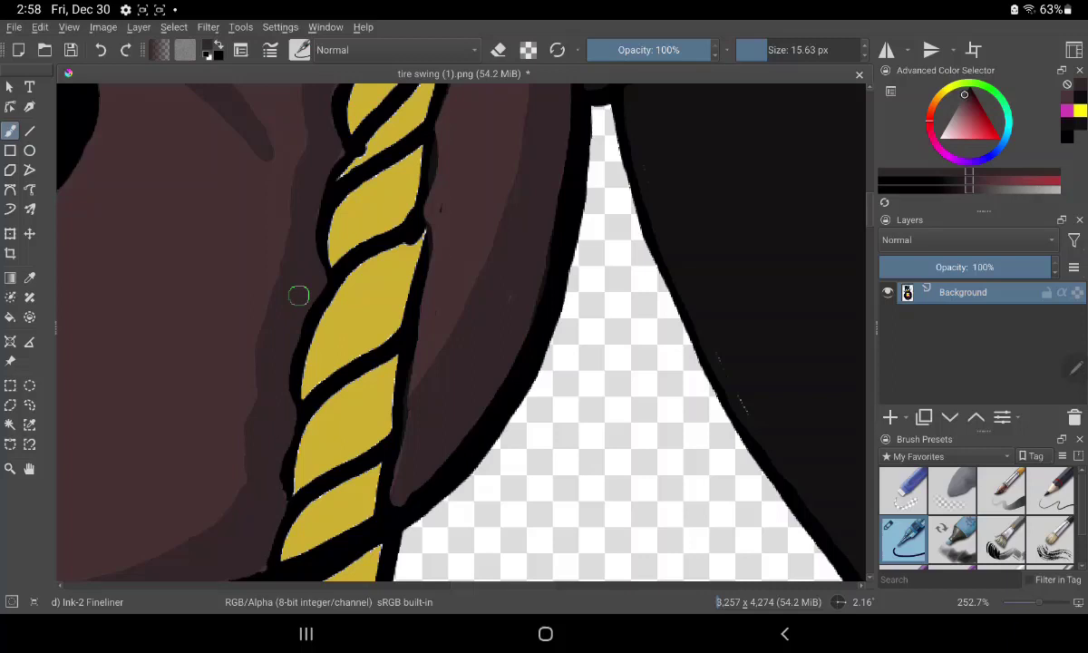
Step: Paint sampled lighter brown along the rope's left edge, covering the dark streaks
key("p")
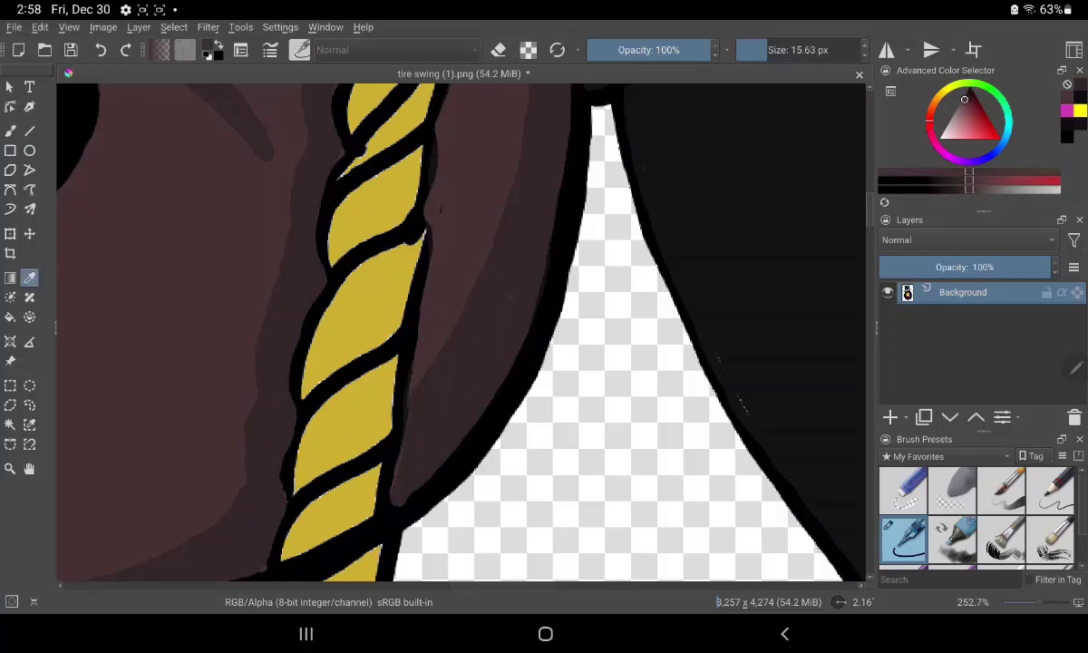
key("b")
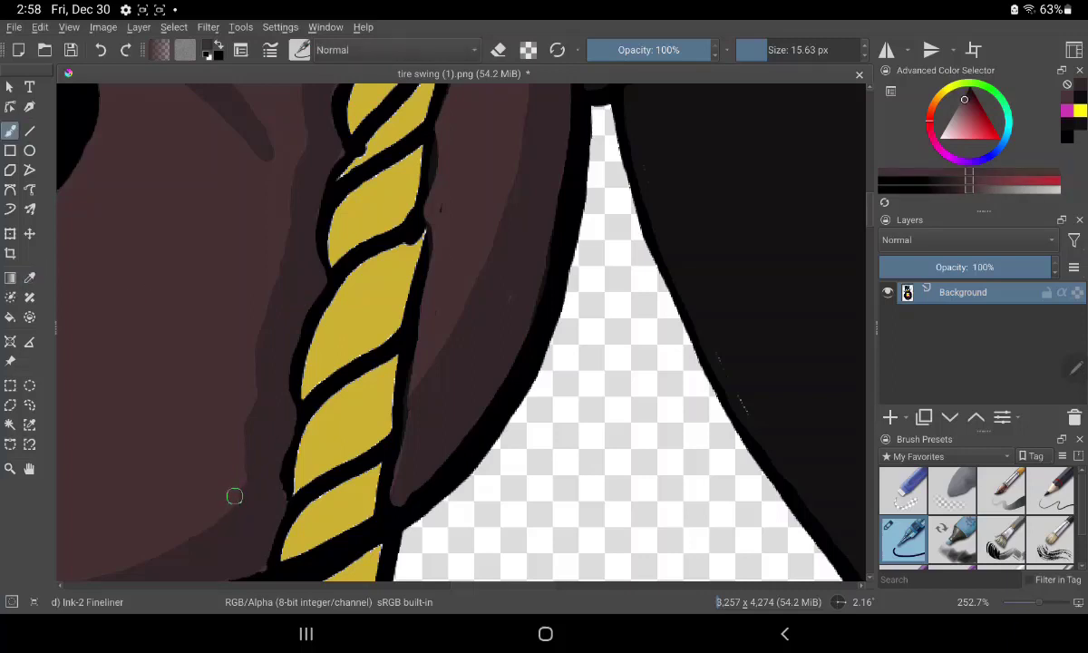
mouse_move(264, 443)
left_mouse_down()
mouse_move(303, 285)
mouse_move(245, 416)
mouse_move(300, 275)
mouse_move(302, 181)
mouse_move(286, 272)
mouse_move(269, 292)
left_mouse_up()
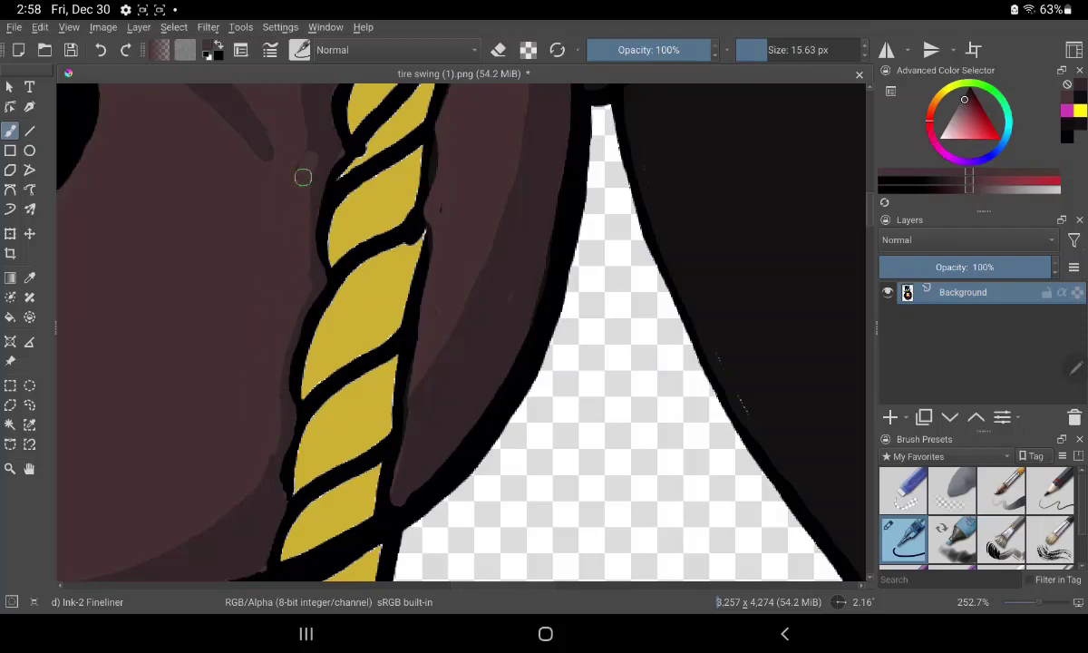
left_click_drag(303, 177, 310, 94)
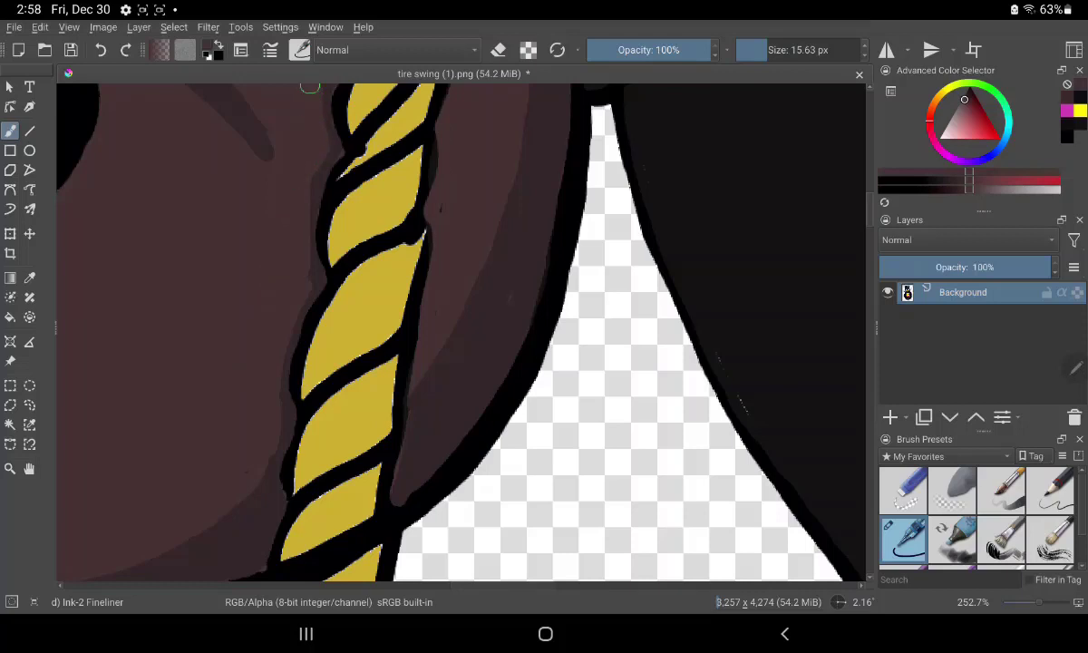
left_click_drag(310, 87, 308, 294)
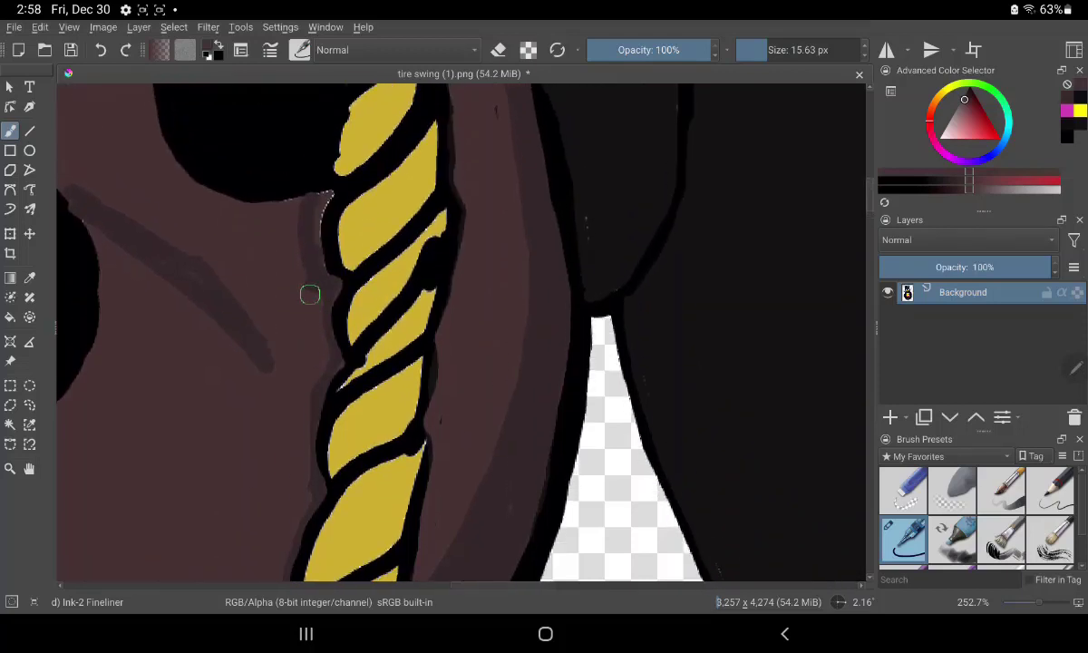
mouse_move(299, 215)
left_mouse_down()
mouse_move(301, 253)
mouse_move(309, 203)
left_mouse_up()
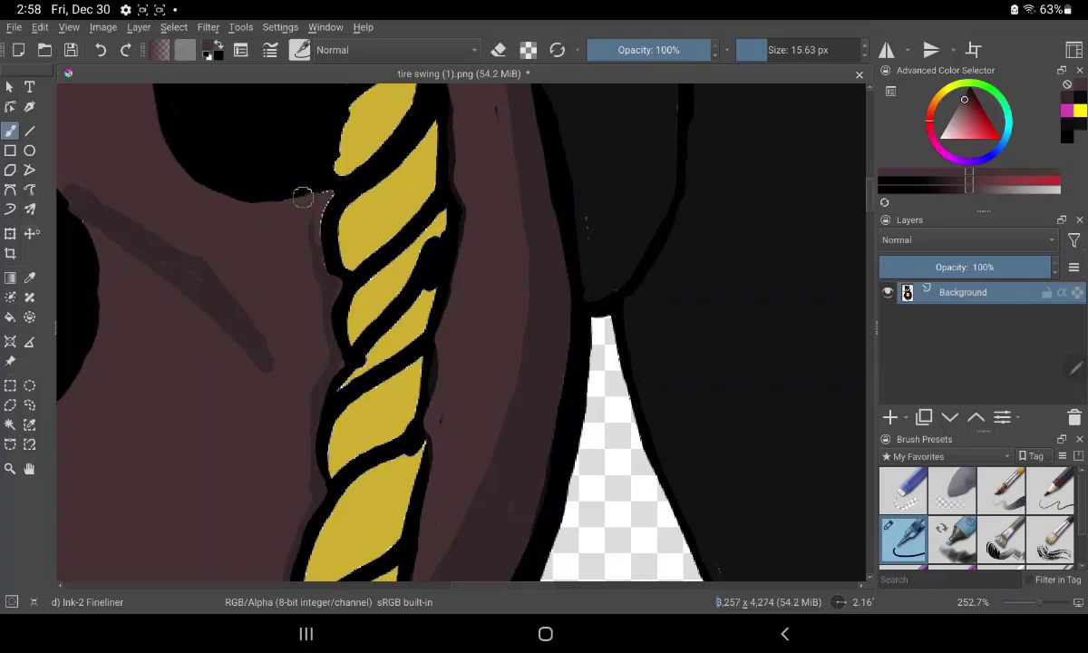
Step: Sample the muted dark brown from the shading and paint it along the rope's left edge
left_click(29, 278)
left_click(525, 318)
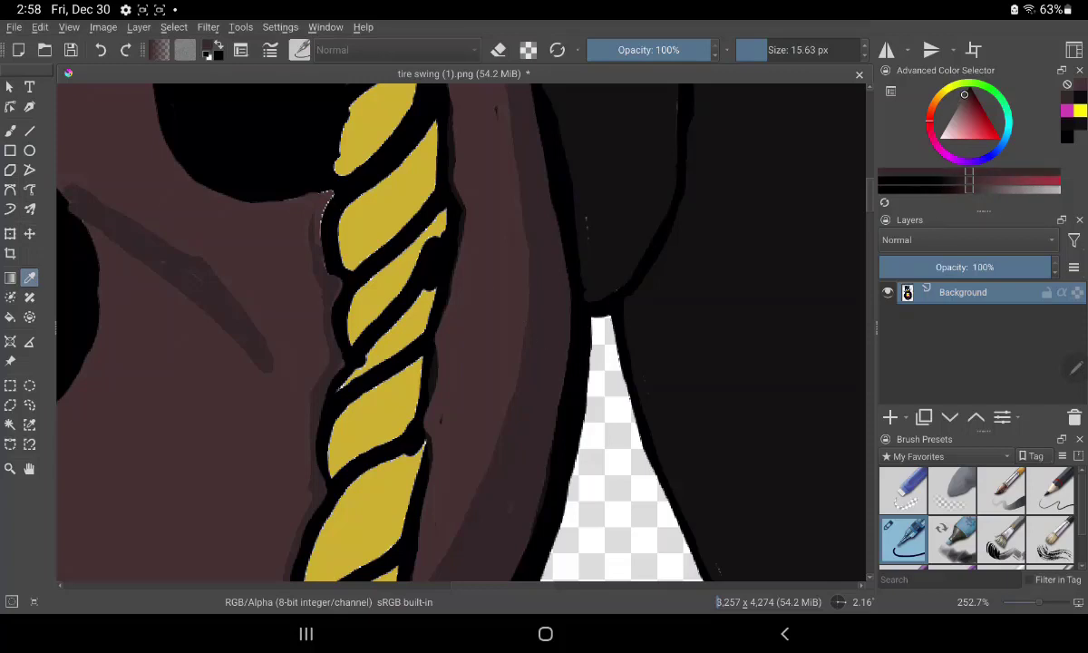
key("b")
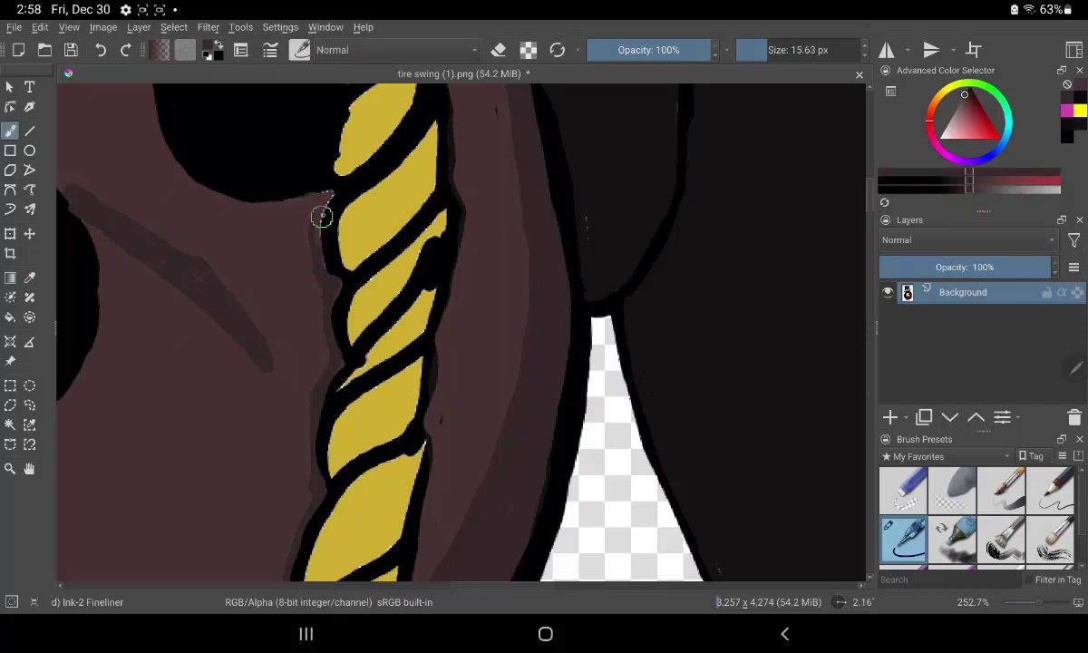
mouse_move(318, 226)
left_mouse_down()
mouse_move(330, 194)
mouse_move(319, 226)
mouse_move(333, 364)
left_mouse_up()
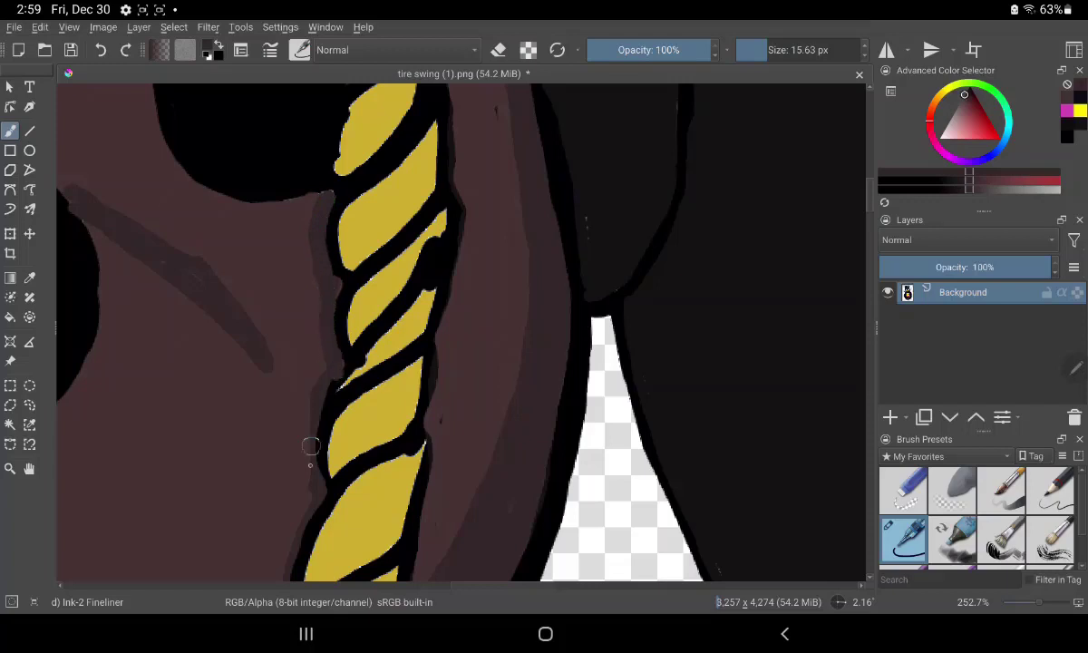
left_click_drag(294, 542, 284, 577)
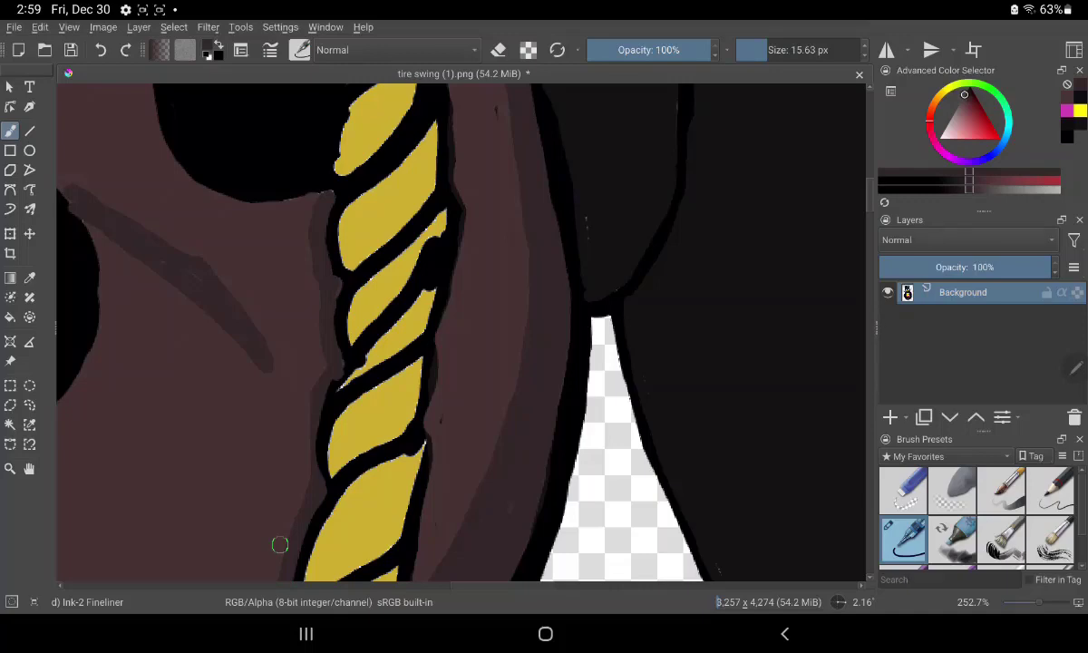
scroll(453, 327, "down", 5)
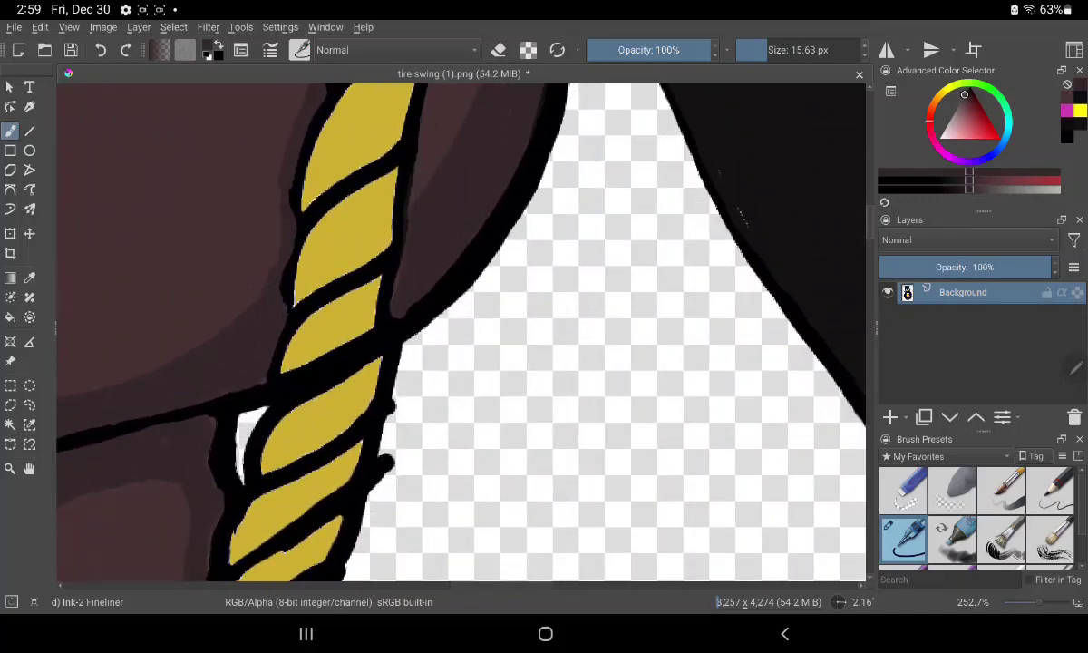
Step: Paint over the tire's upper-right outline, then erase the bumps on its black top edge
scroll(460, 332, "up", 5)
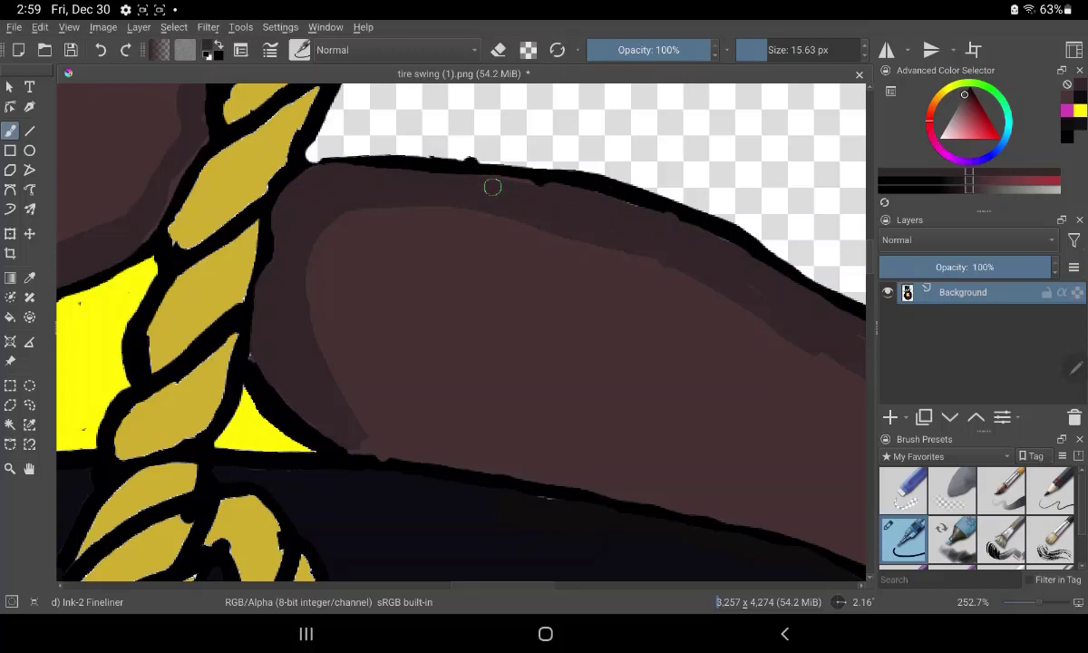
left_click_drag(595, 199, 858, 320)
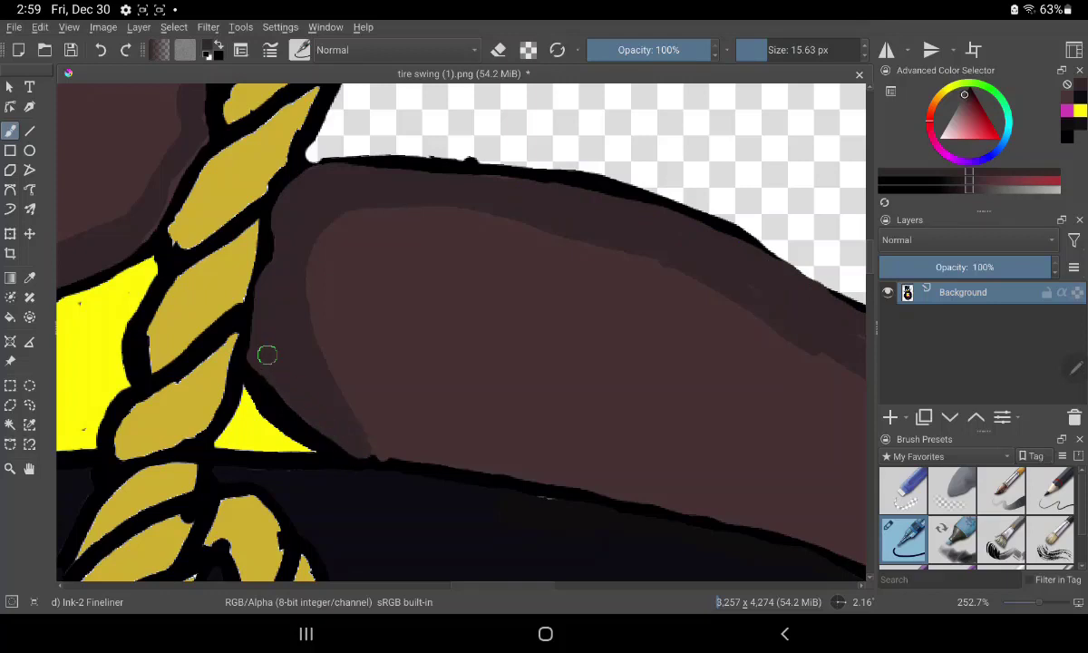
key("e")
left_click_drag(480, 147, 462, 151)
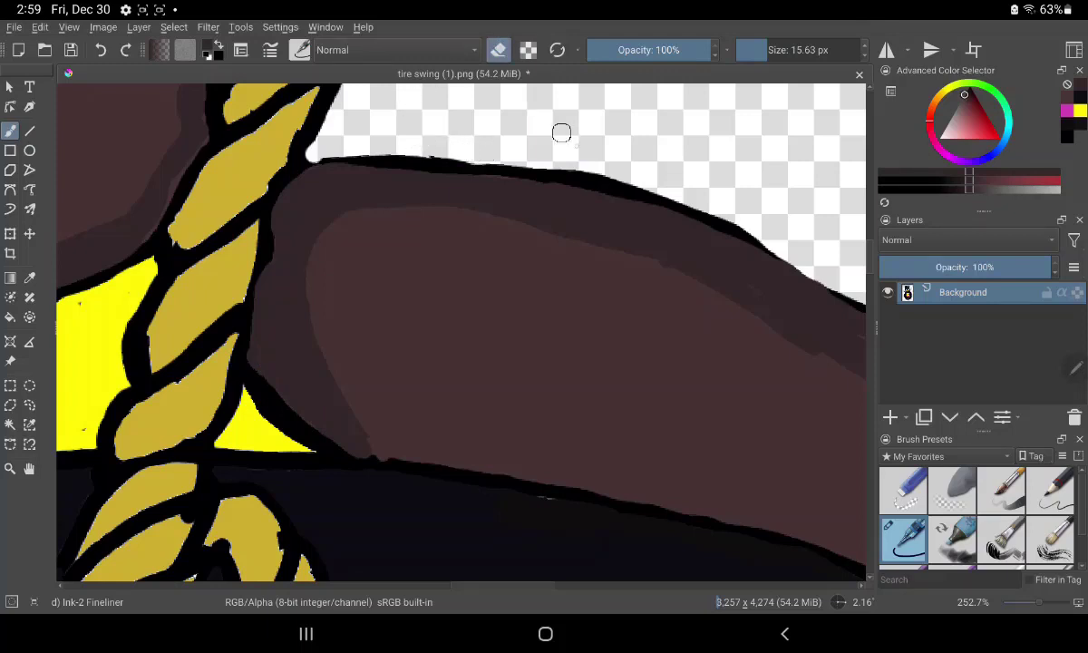
left_click_drag(556, 160, 650, 183)
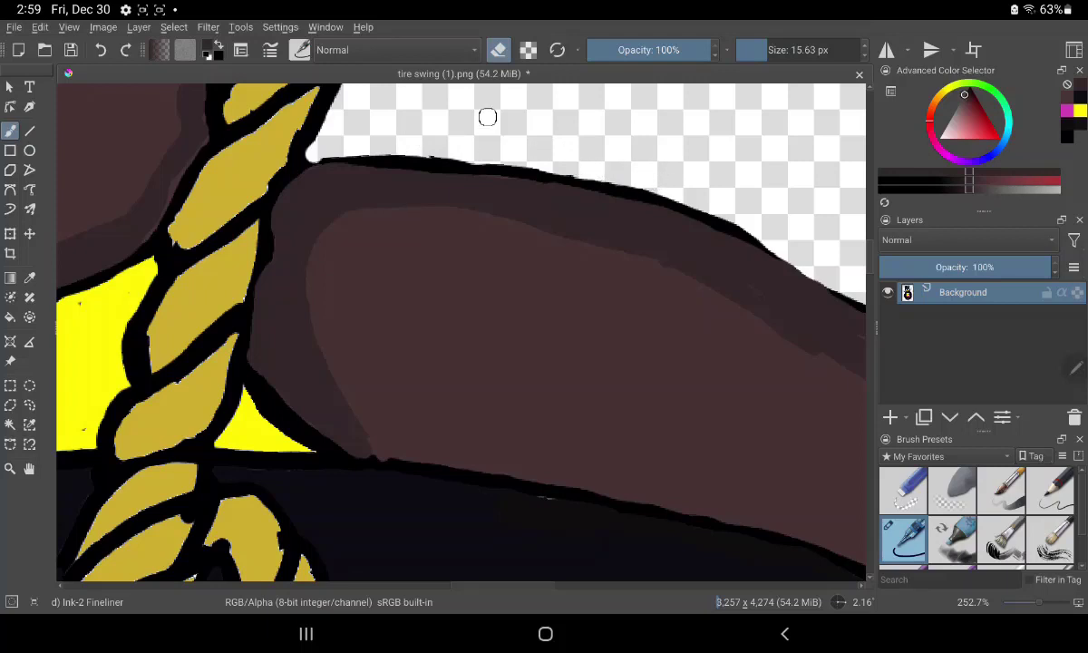
left_click_drag(714, 544, 479, 505)
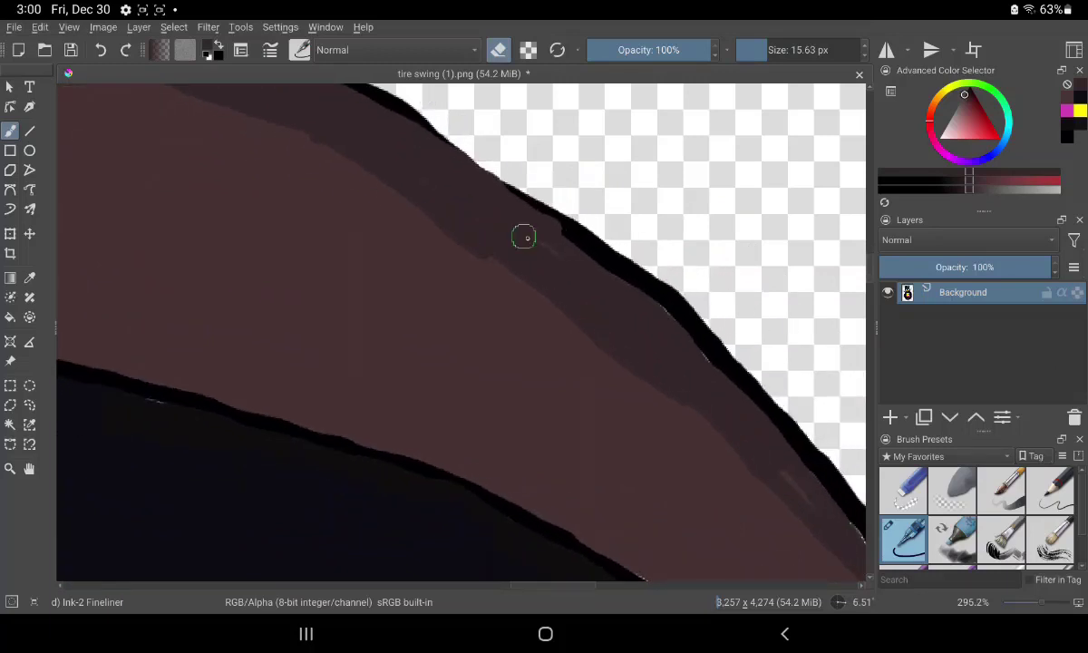
Step: Undo an accidental erased hole, then thicken and smooth the tire's top outline
left_click_drag(524, 237, 560, 263)
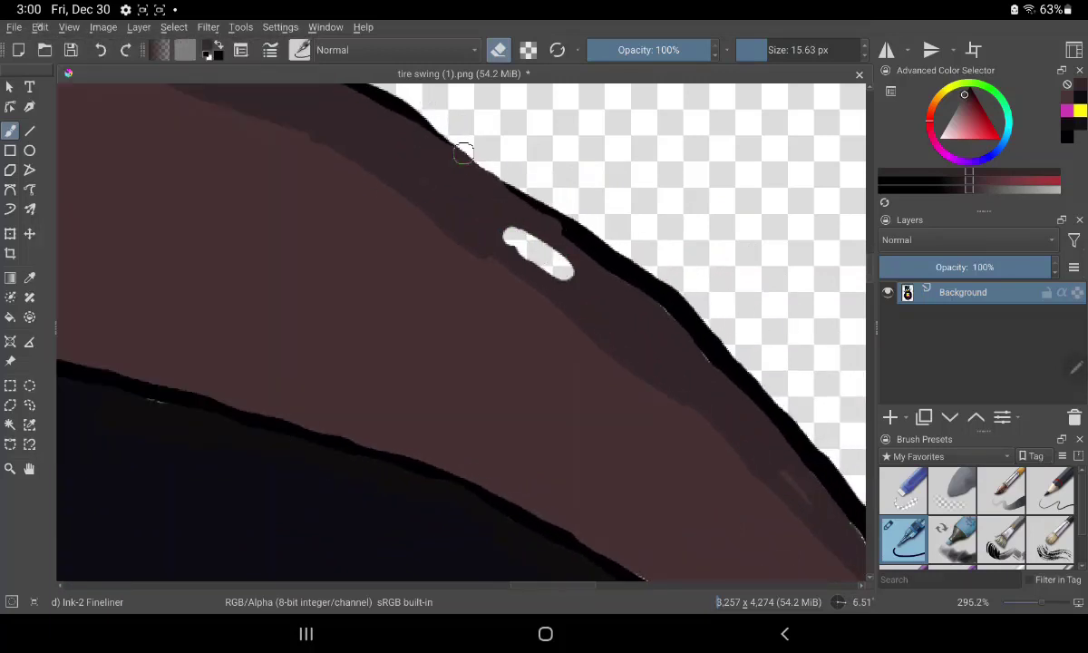
left_click(40, 27)
left_click(91, 42)
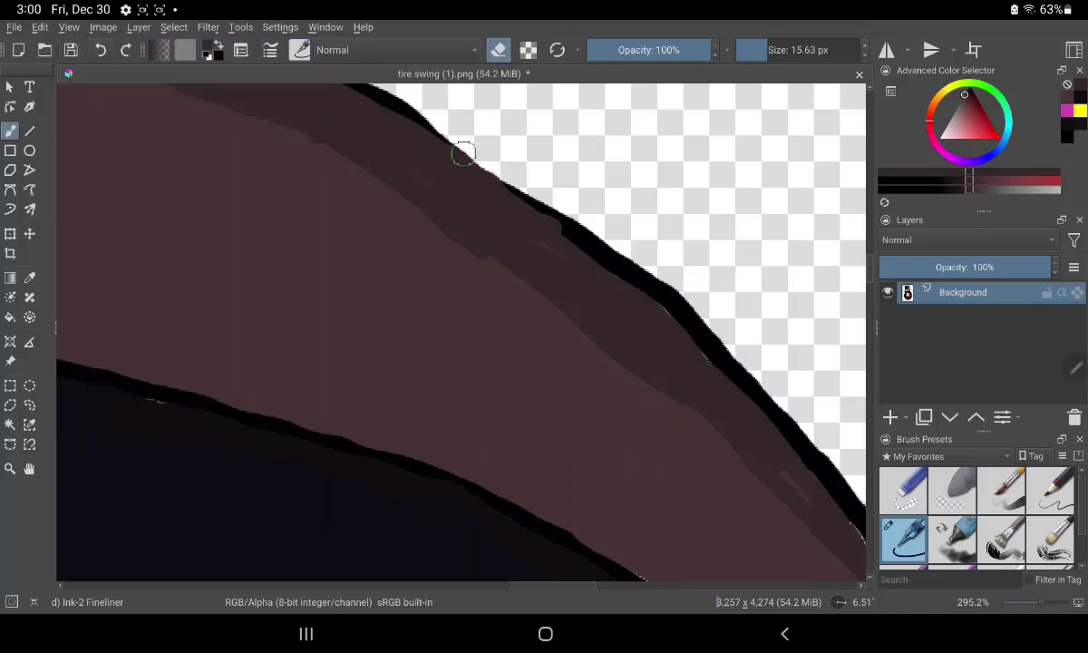
key("e")
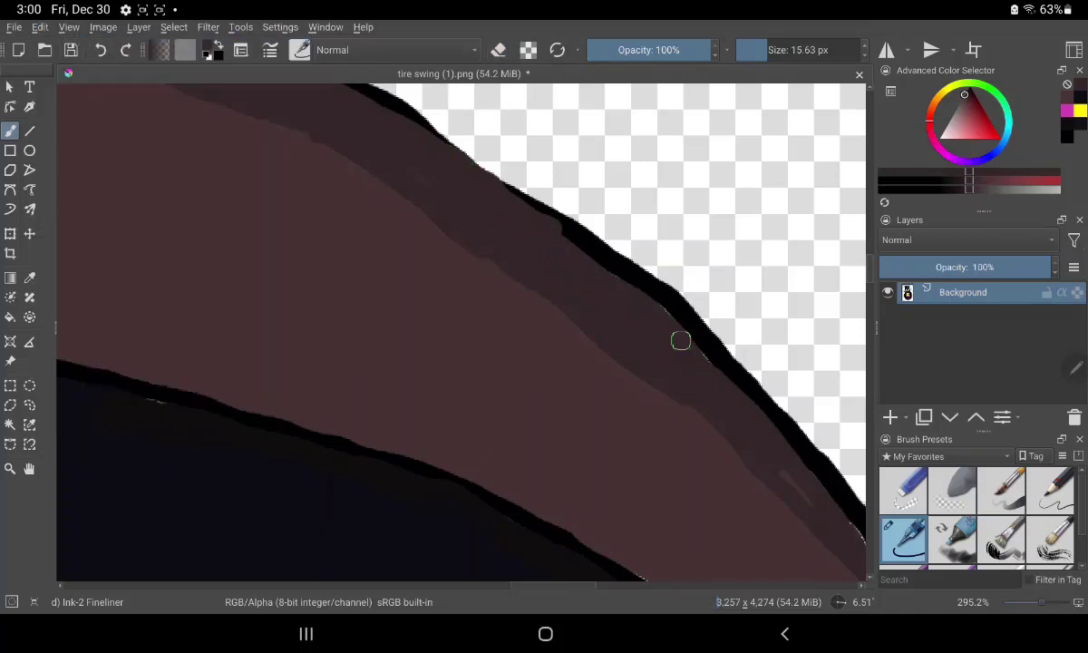
left_click_drag(680, 341, 660, 315)
left_click_drag(723, 416, 831, 512)
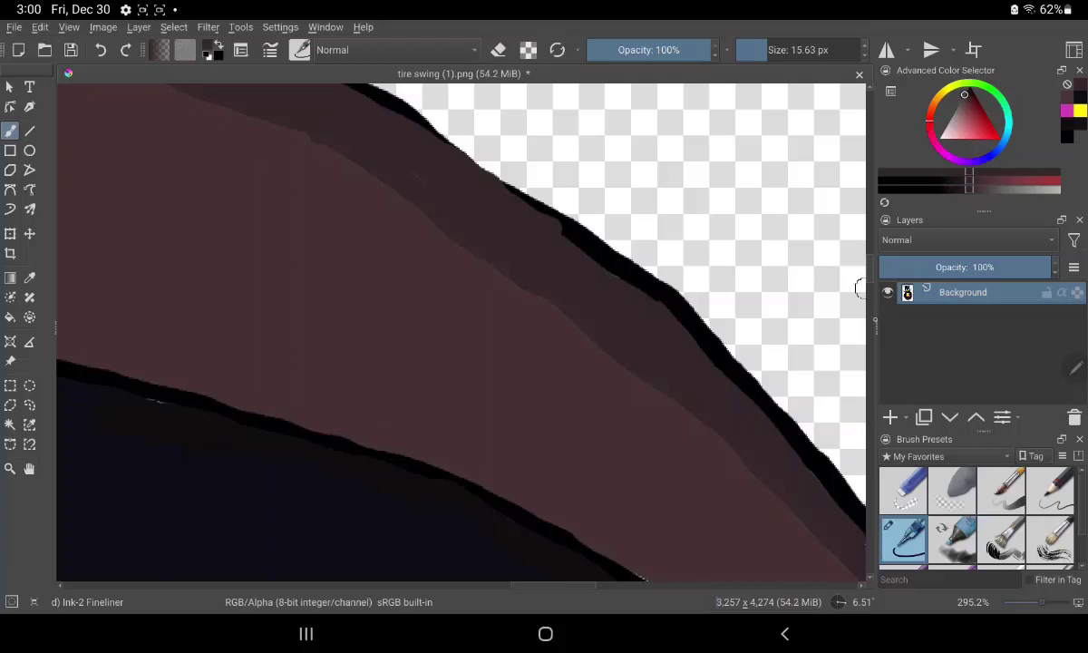
Step: Sample the dark tire colour and cover the white speckles along the dark edge
scroll(860, 160, "down", 5)
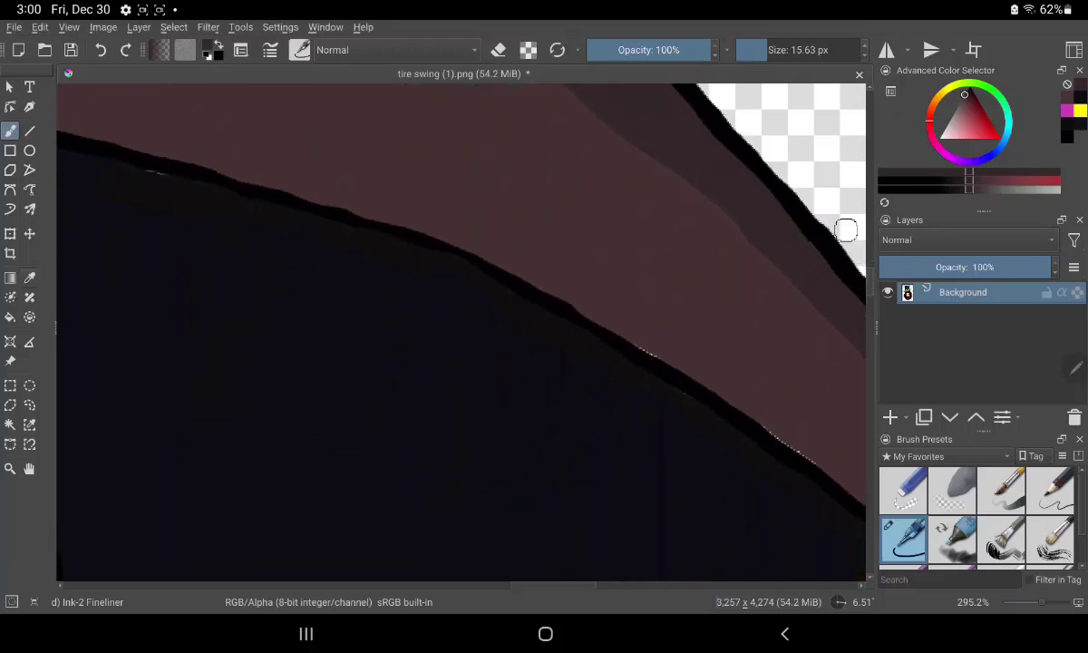
key("p")
left_click(345, 158)
key("b")
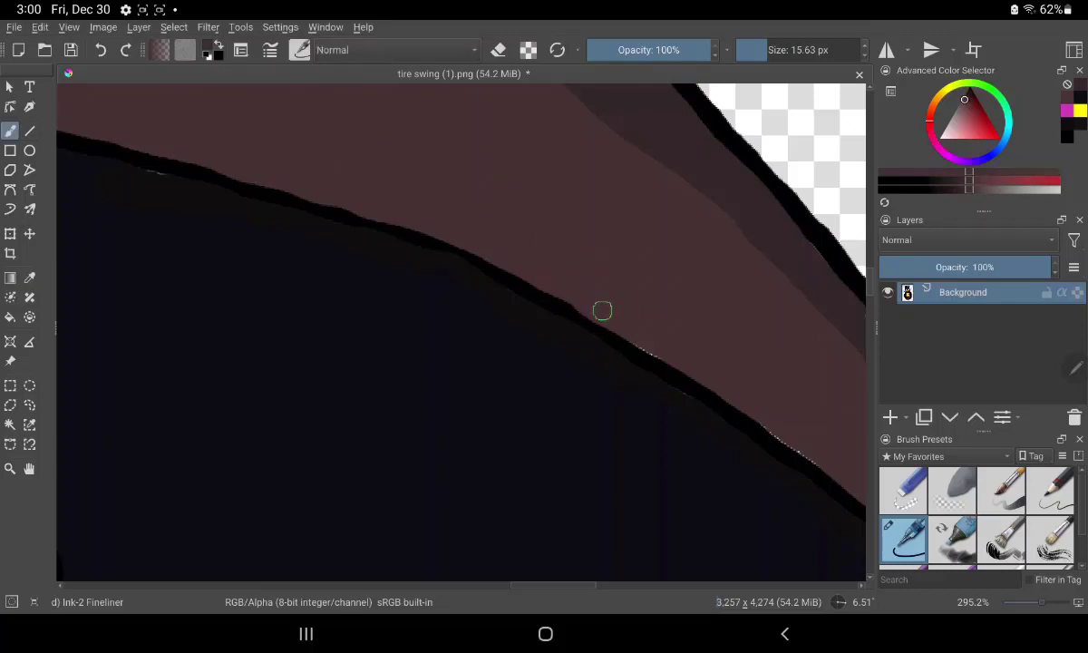
left_click_drag(640, 338, 845, 473)
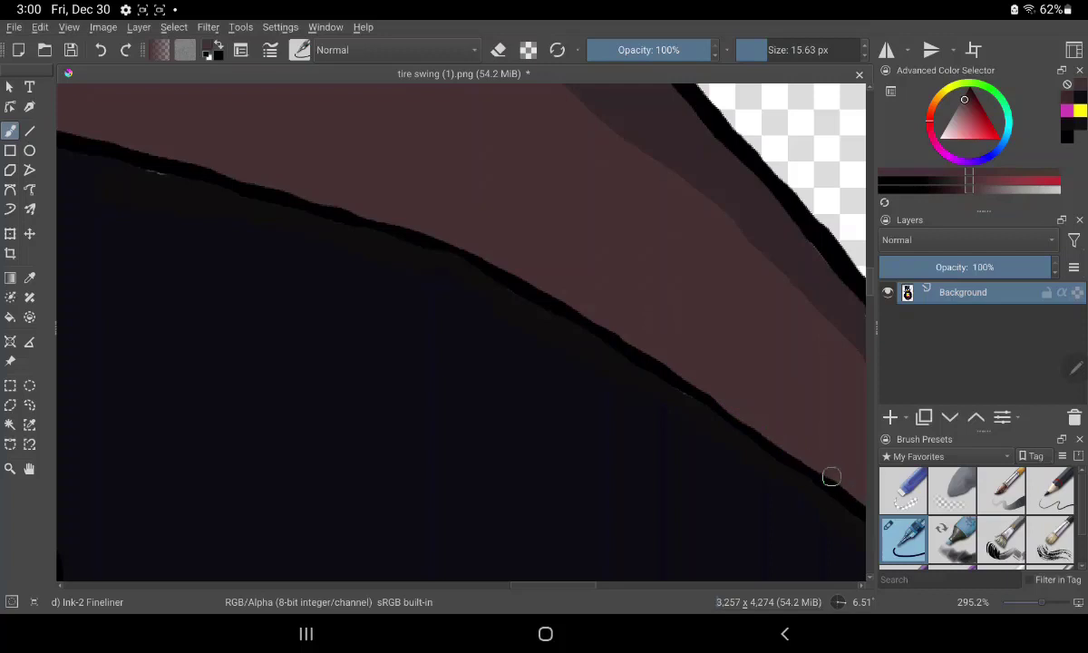
Step: Sample the shading colour and even out the shading band along the tire's outer edge
mouse_move(536, 578)
left_mouse_down()
mouse_move(276, 576)
mouse_move(299, 567)
left_mouse_up()
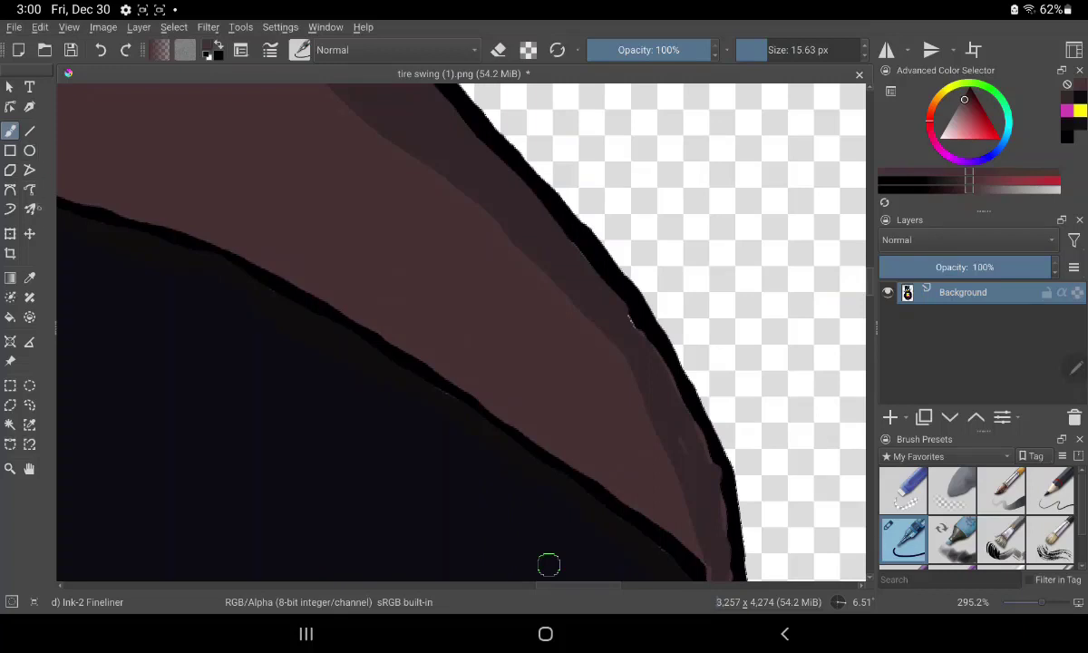
left_click(29, 277)
left_click(593, 263)
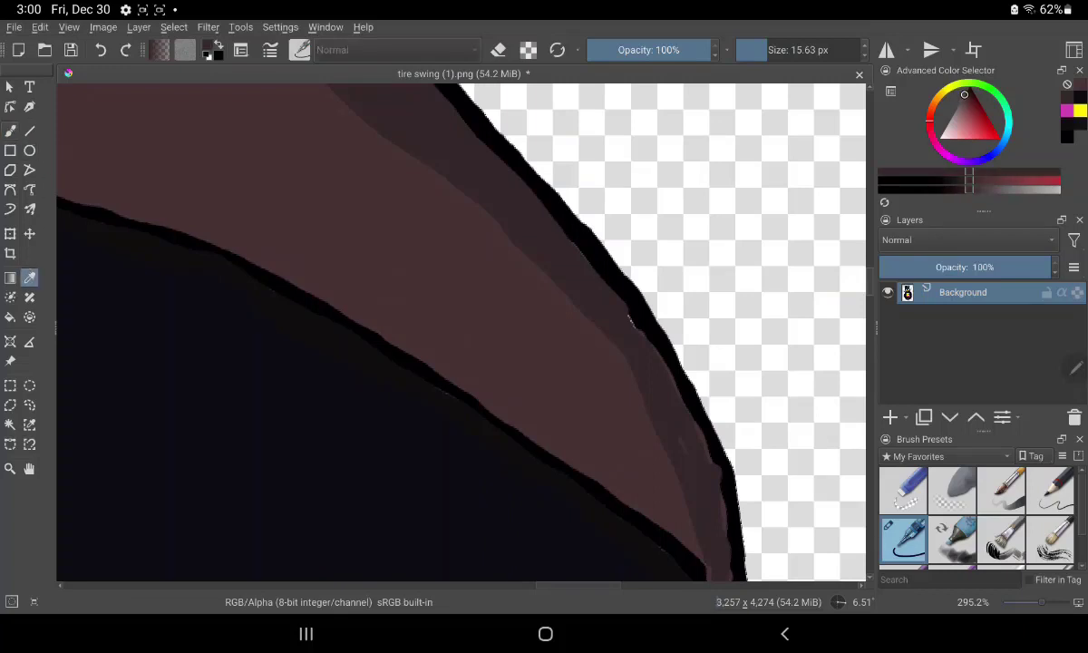
left_click(10, 131)
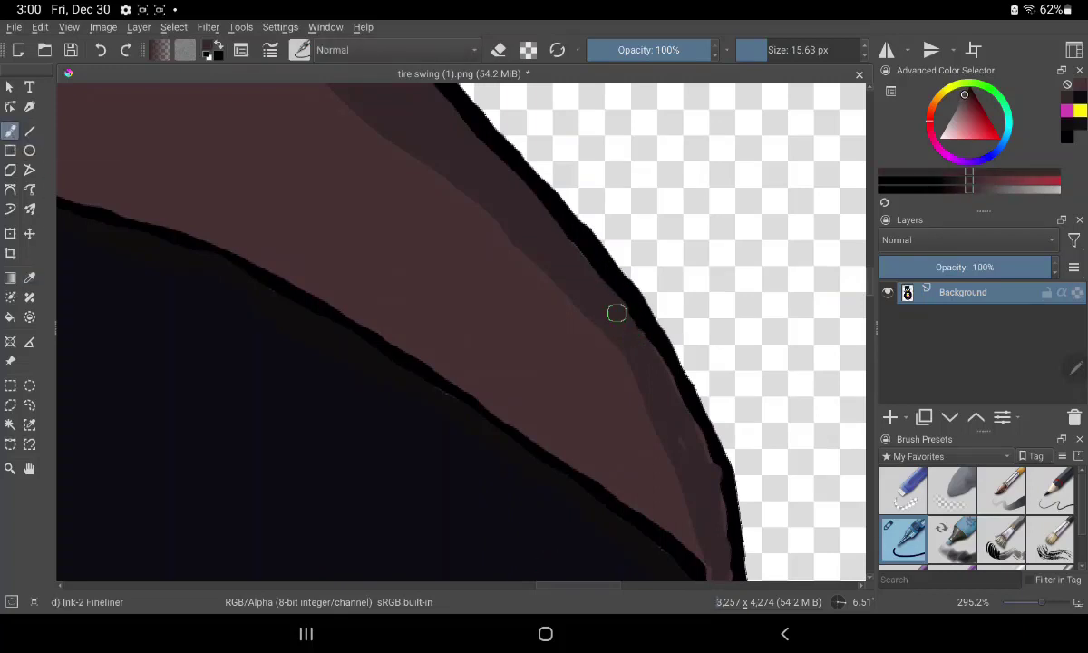
mouse_move(629, 319)
left_mouse_down()
mouse_move(720, 491)
mouse_move(724, 552)
left_mouse_up()
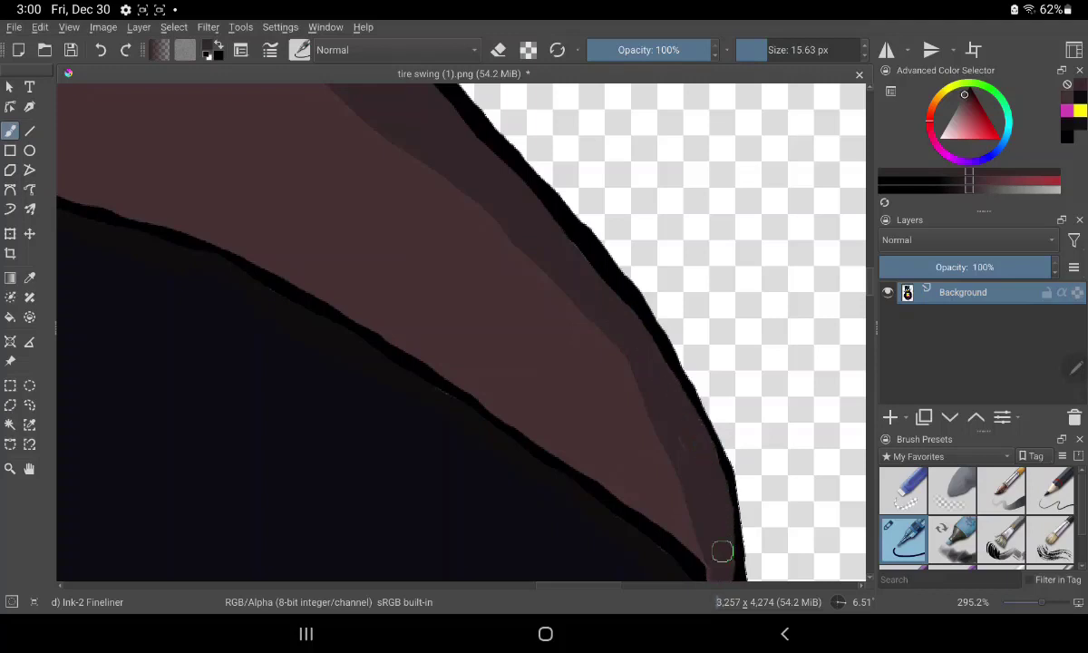
Step: Pan and rotate the view to frame the rope knot
scroll(434, 500, "down", 5)
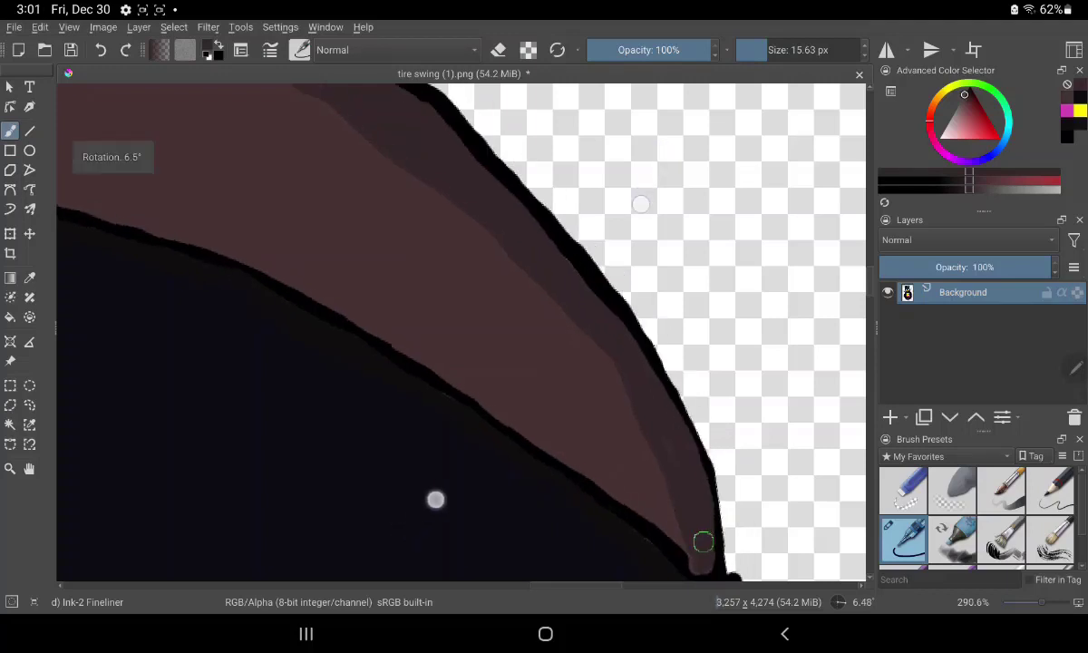
mouse_move(338, 481)
left_mouse_down()
mouse_move(557, 518)
mouse_move(694, 516)
left_mouse_up()
mouse_move(389, 471)
left_mouse_down()
mouse_move(620, 530)
mouse_move(702, 522)
left_mouse_up()
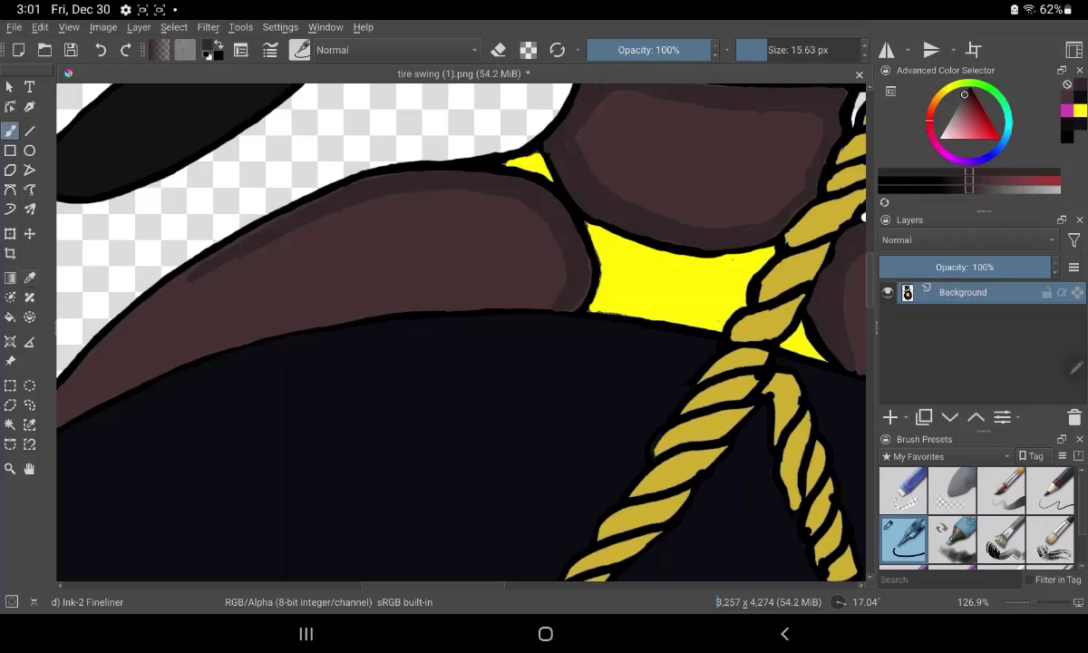
Step: Sample the dark brown beside the rope as the painting colour and return to the fineliner brush
left_click(29, 278)
left_click(363, 454)
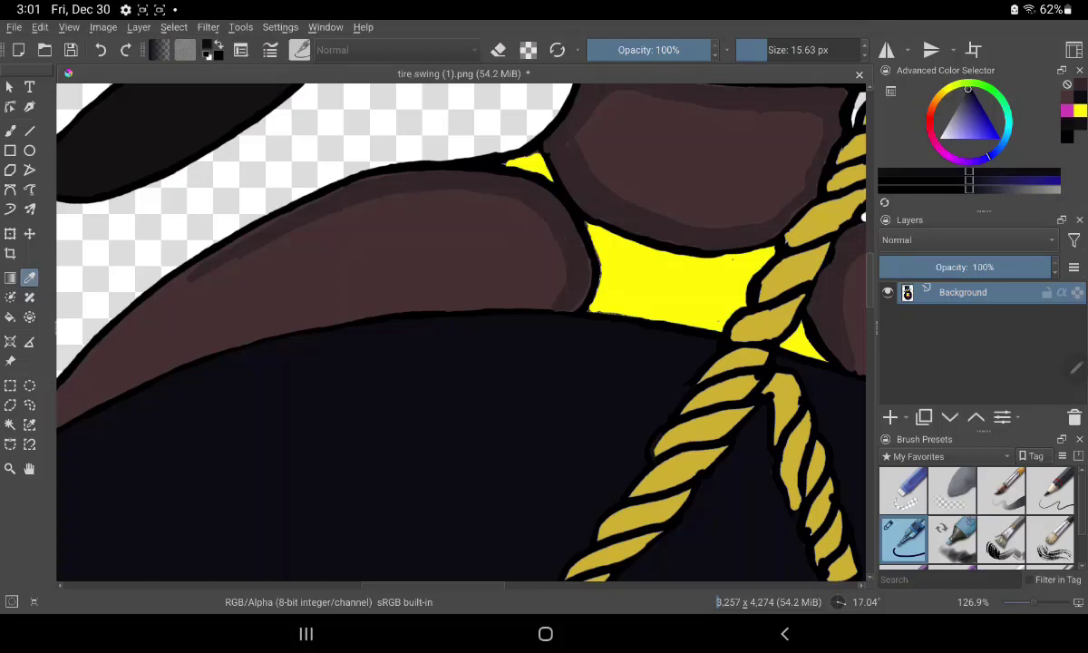
left_click(789, 145)
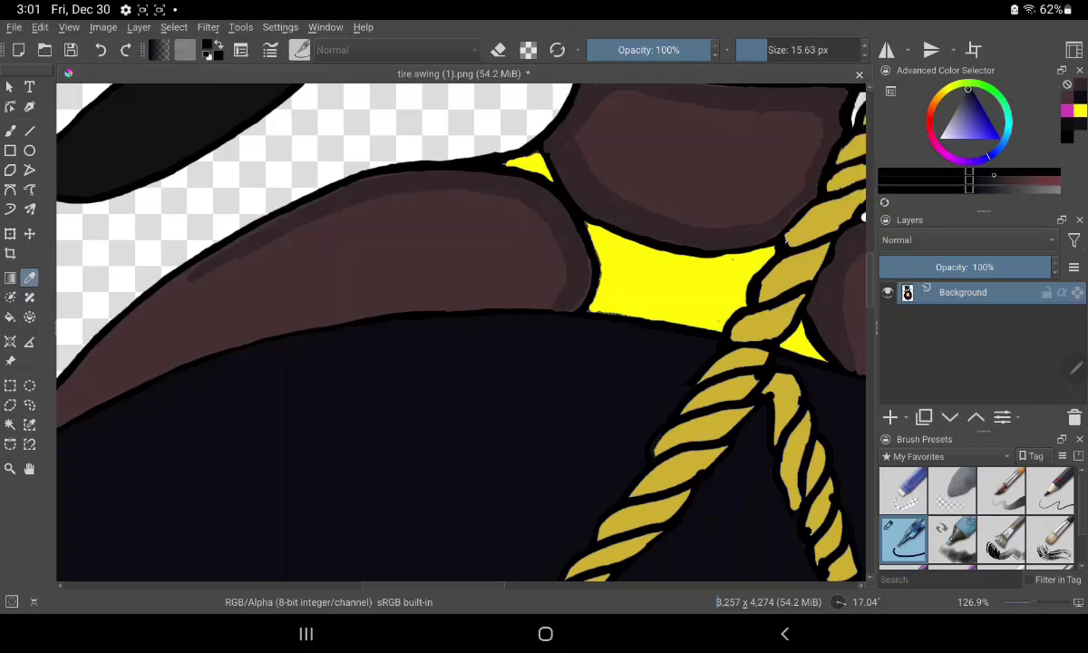
left_click(786, 149)
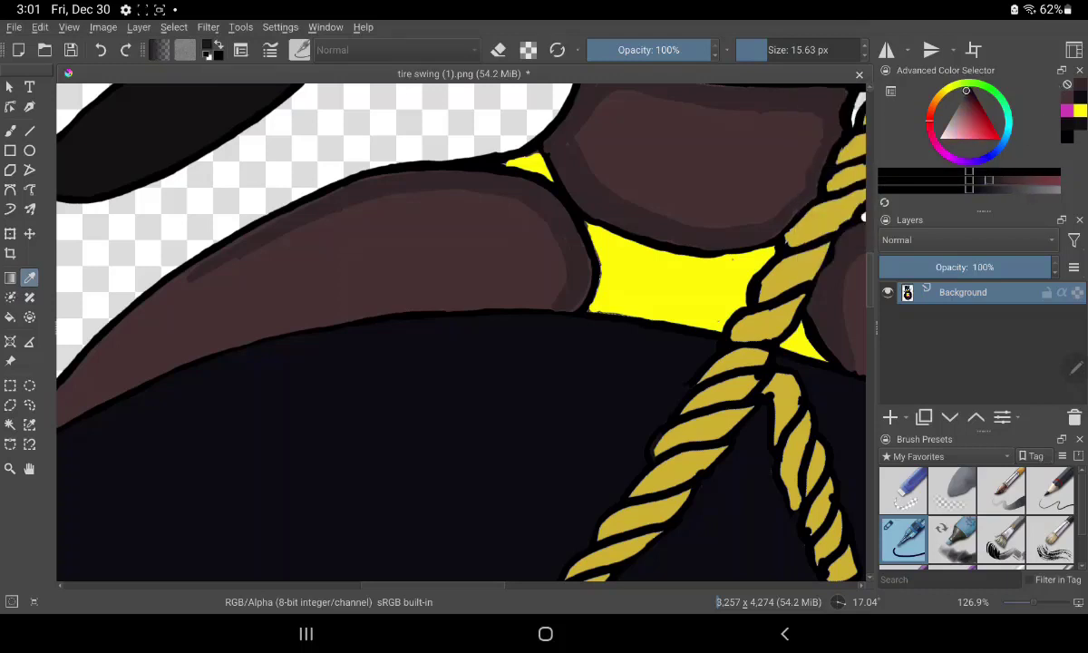
left_click(85, 430)
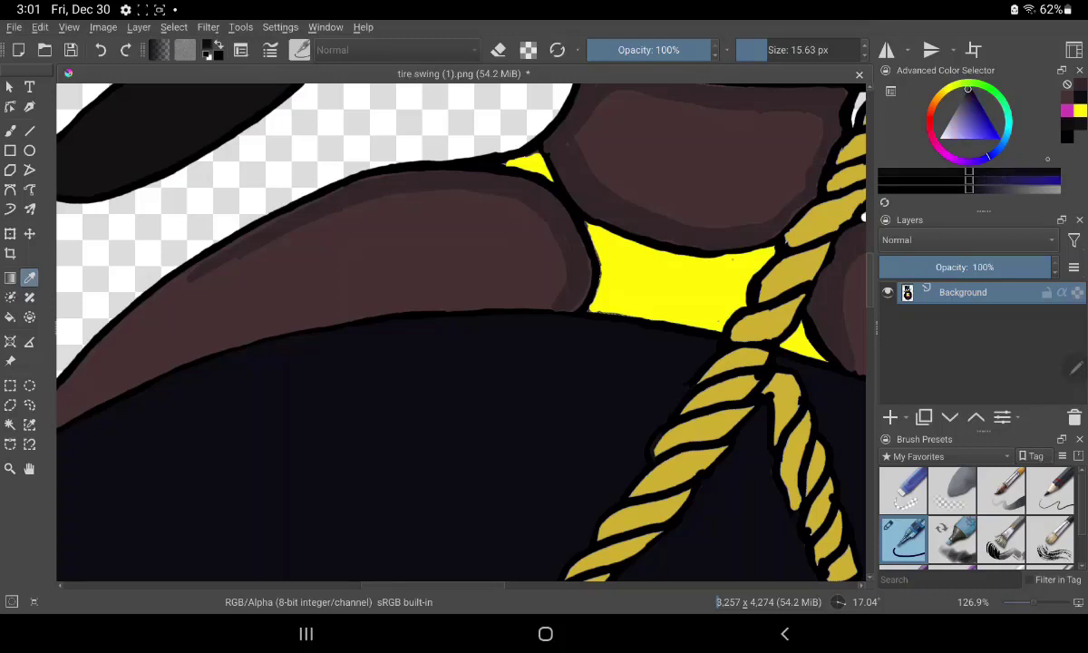
left_click(544, 109)
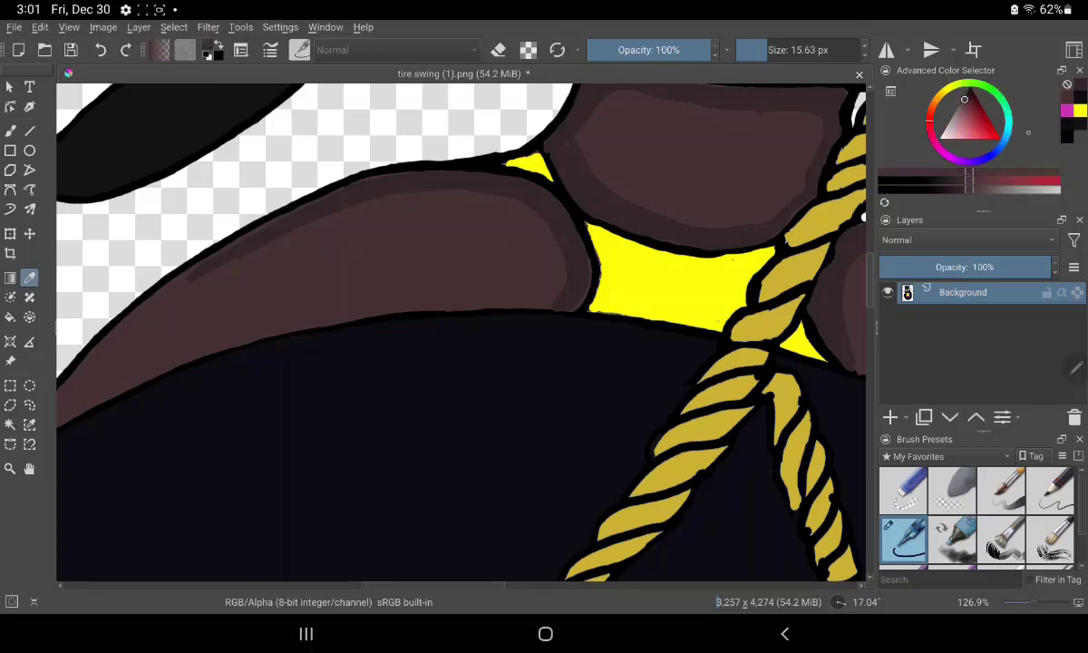
left_click(689, 163)
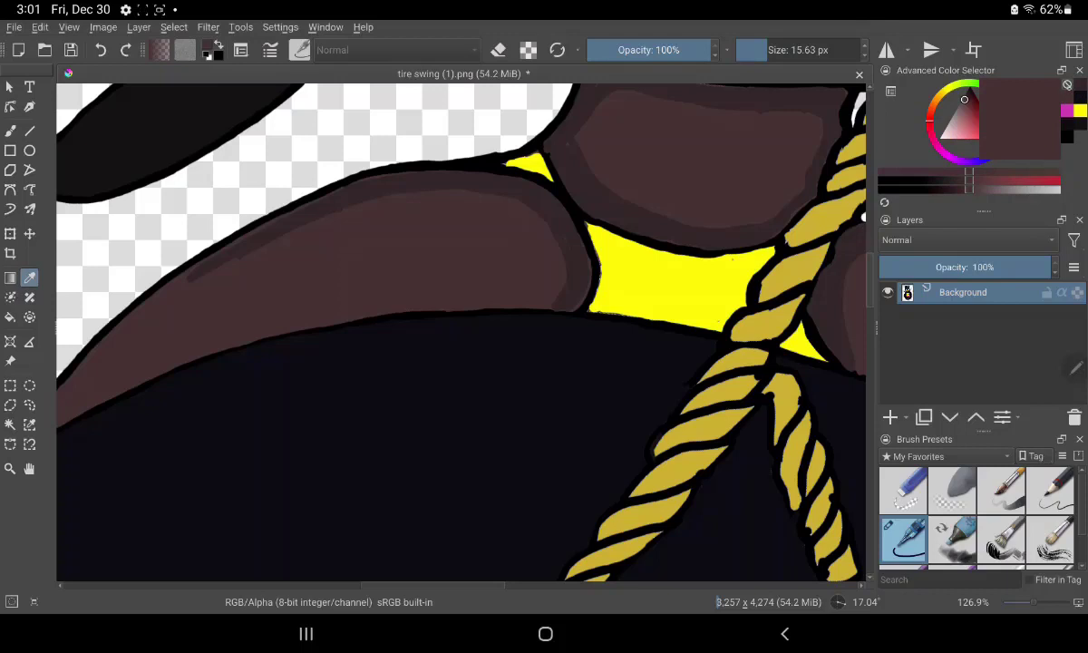
key("b")
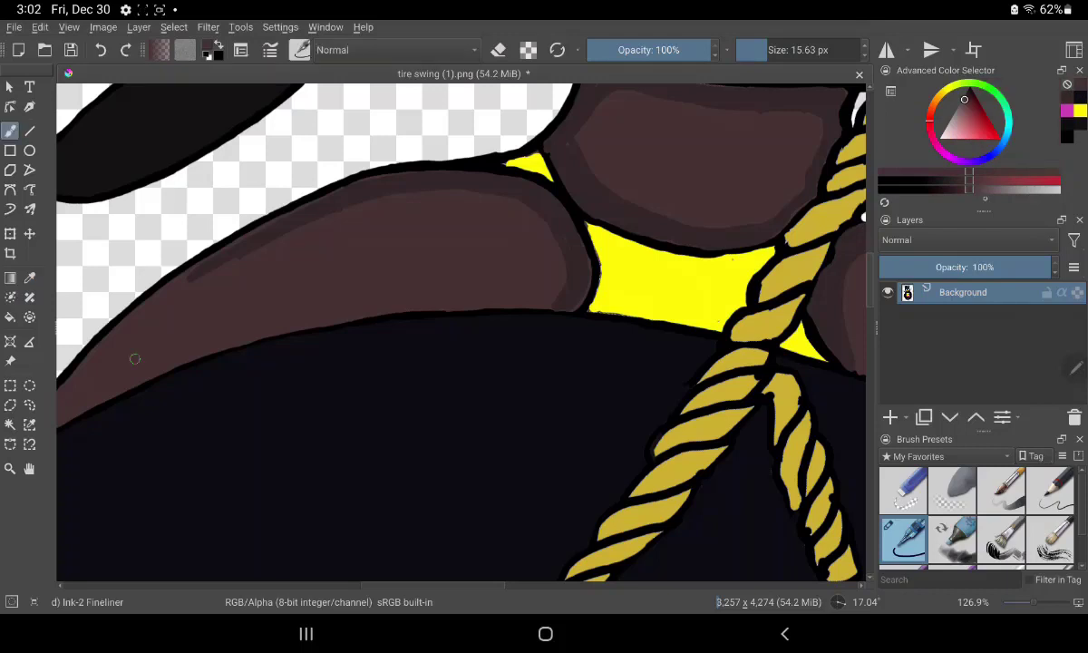
left_click(134, 359, "ctrl")
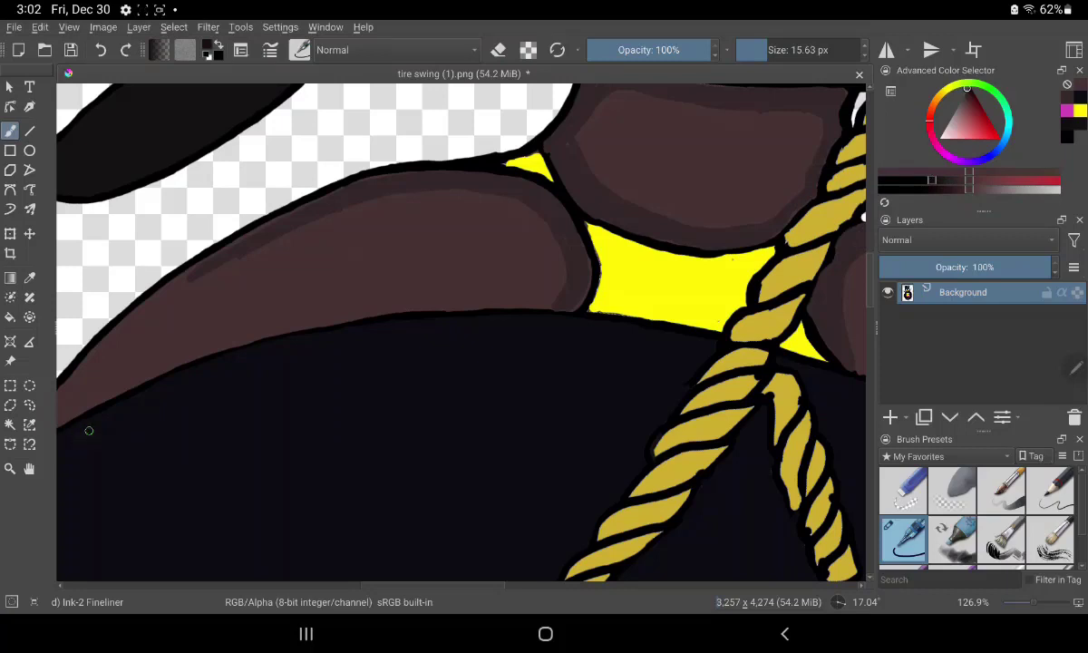
Step: Paint a thick black band along the tire's top edge under the brown arm, reaching its left tip
left_click(141, 361)
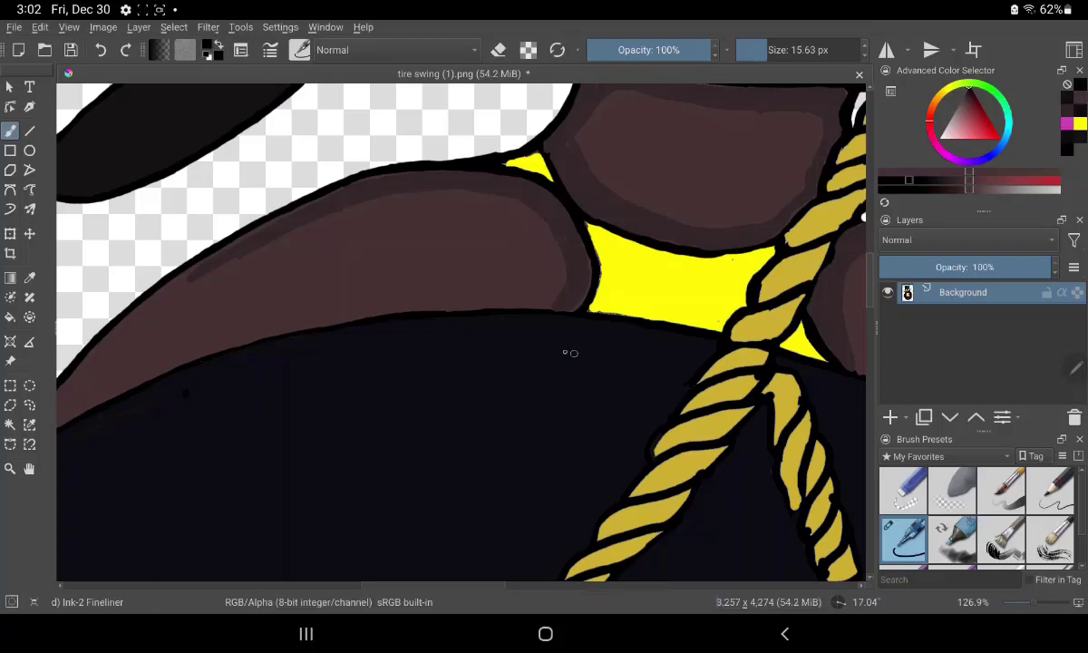
mouse_move(572, 331)
left_mouse_down()
mouse_move(511, 360)
mouse_move(472, 343)
mouse_move(554, 323)
mouse_move(442, 325)
mouse_move(474, 311)
mouse_move(446, 329)
mouse_move(487, 332)
mouse_move(332, 365)
mouse_move(461, 340)
mouse_move(452, 328)
mouse_move(370, 332)
mouse_move(239, 362)
left_mouse_up()
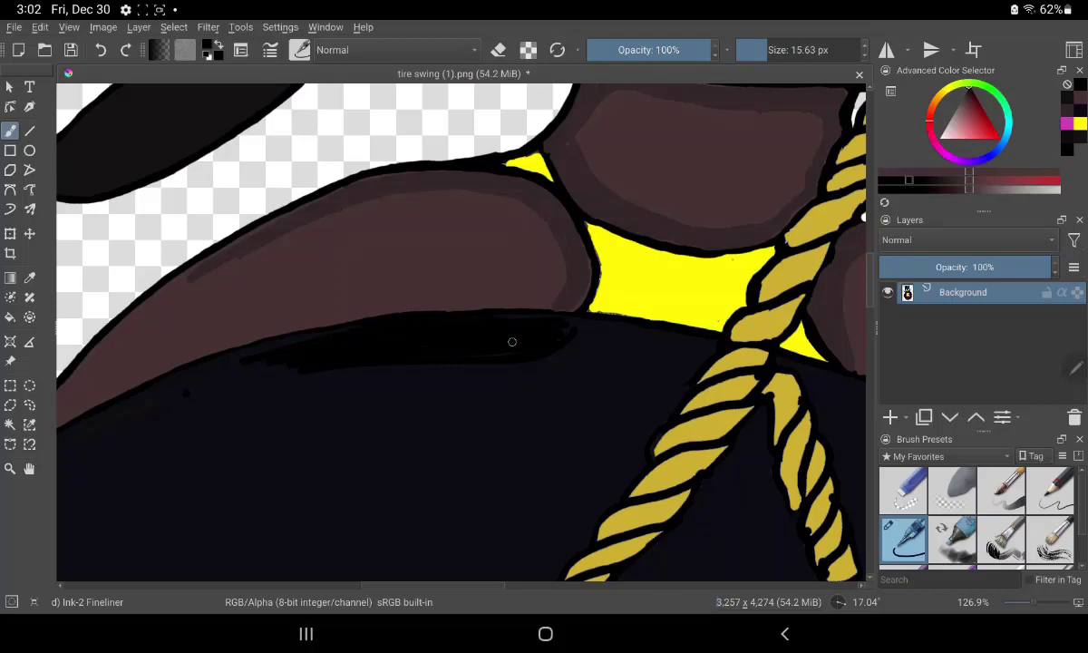
mouse_move(272, 350)
left_mouse_down()
mouse_move(65, 423)
mouse_move(114, 395)
left_mouse_up()
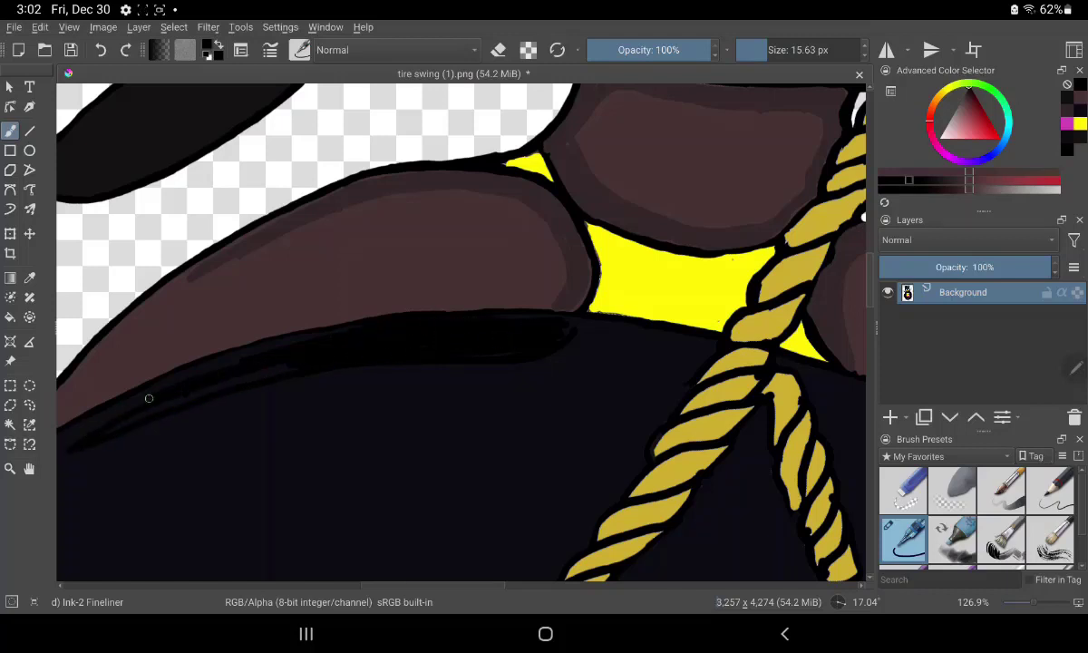
left_click_drag(218, 346, 109, 386)
left_click_drag(268, 343, 151, 378)
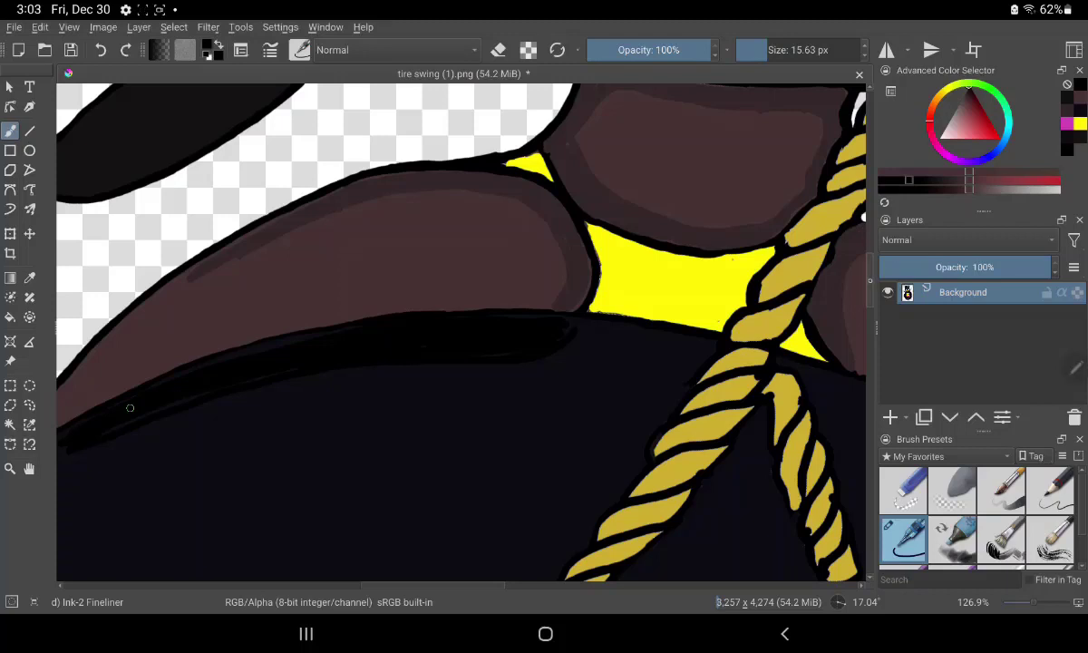
right_click(871, 283)
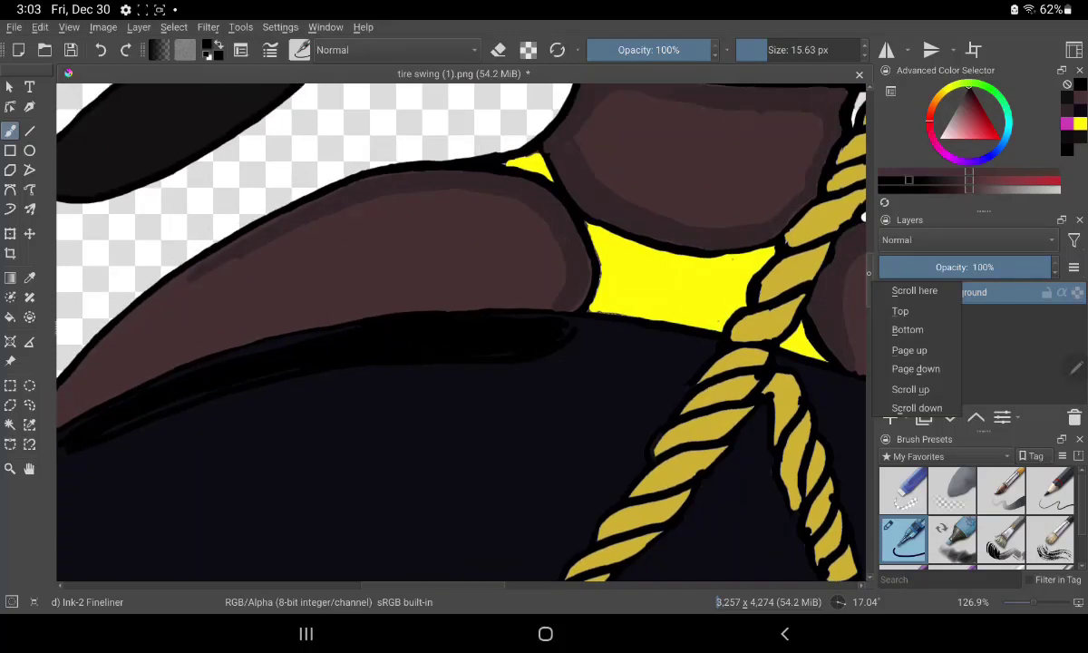
left_click_drag(130, 358, 126, 223)
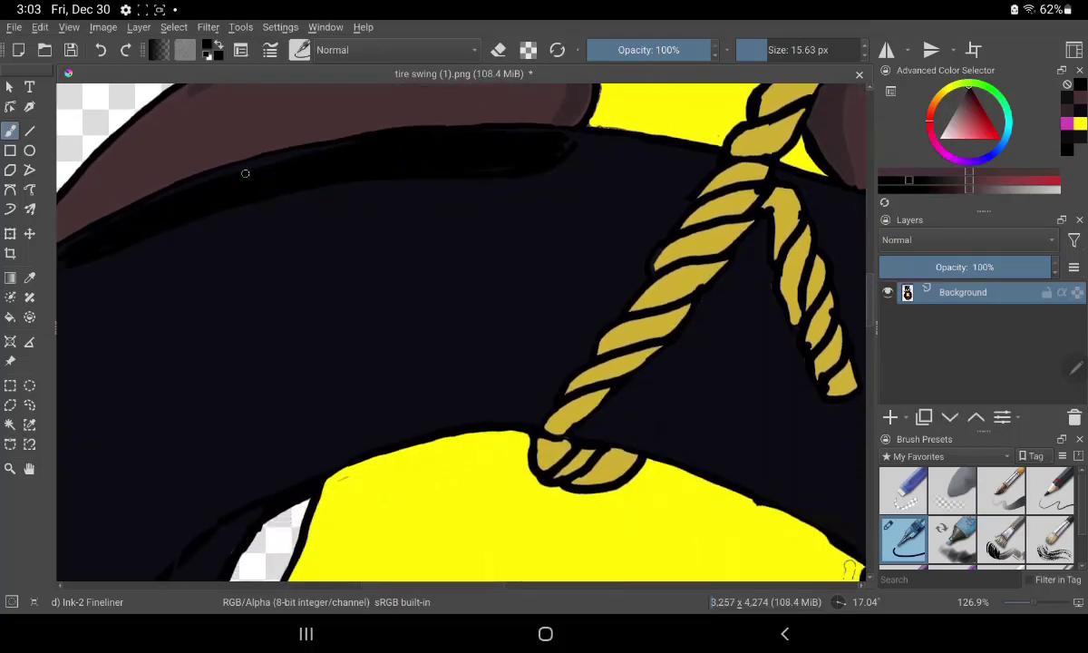
left_click_drag(245, 173, 177, 181)
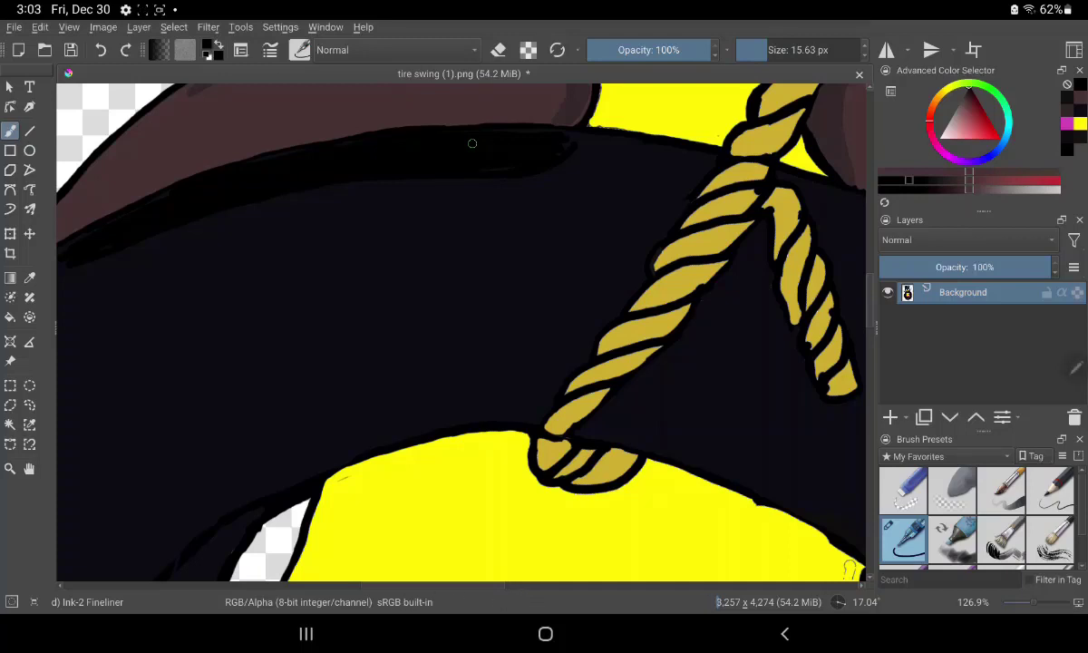
left_click_drag(455, 160, 767, 186)
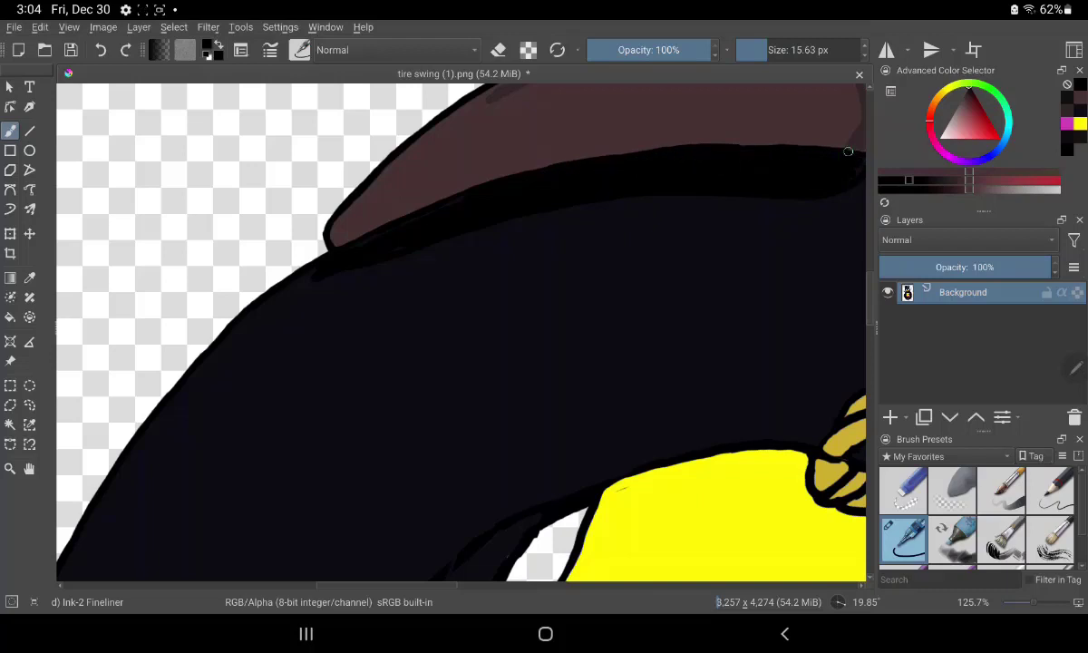
Step: Extend the black band right of the rope along the tire's upper edge below the other arm
scroll(544, 317, "down", 5)
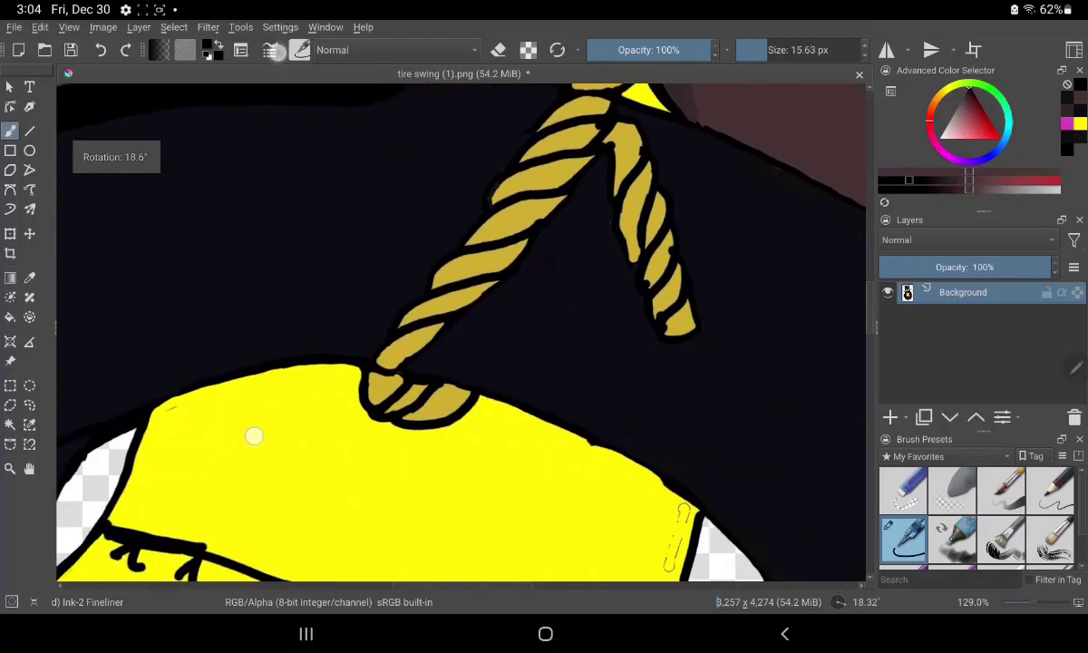
scroll(544, 317, "right", 5)
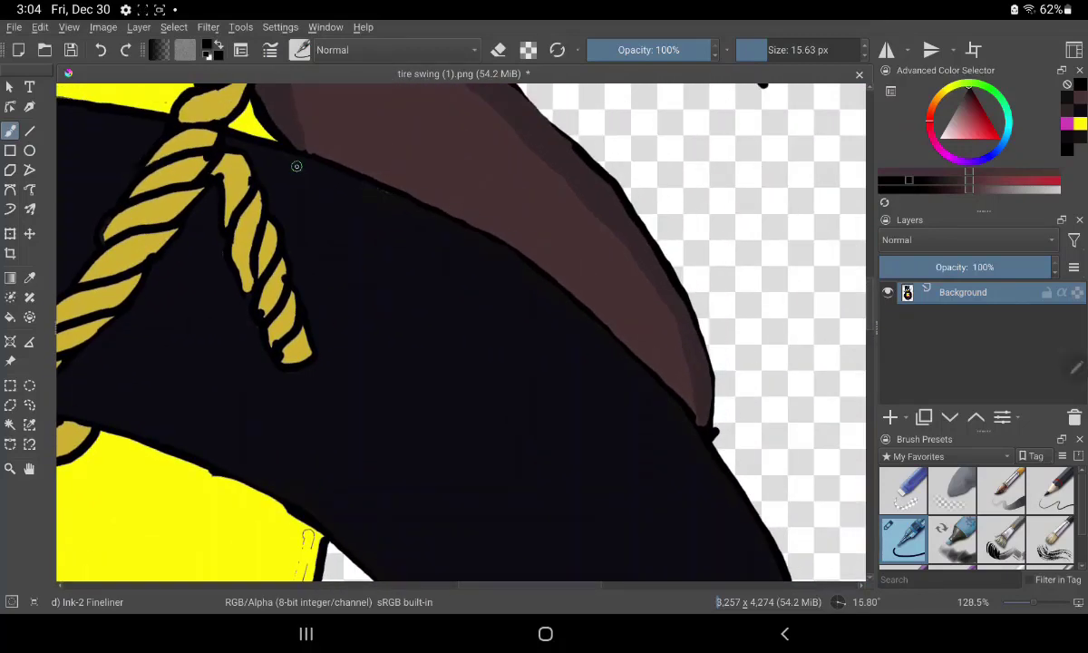
mouse_move(259, 155)
left_mouse_down()
mouse_move(313, 195)
mouse_move(279, 171)
mouse_move(333, 178)
mouse_move(285, 162)
mouse_move(367, 196)
left_mouse_up()
mouse_move(295, 165)
left_mouse_down()
mouse_move(378, 193)
mouse_move(316, 189)
mouse_move(459, 253)
mouse_move(369, 194)
mouse_move(461, 236)
mouse_move(338, 203)
mouse_move(355, 192)
mouse_move(422, 212)
mouse_move(401, 200)
mouse_move(583, 337)
mouse_move(457, 236)
mouse_move(515, 261)
mouse_move(658, 406)
mouse_move(640, 402)
mouse_move(563, 315)
left_mouse_up()
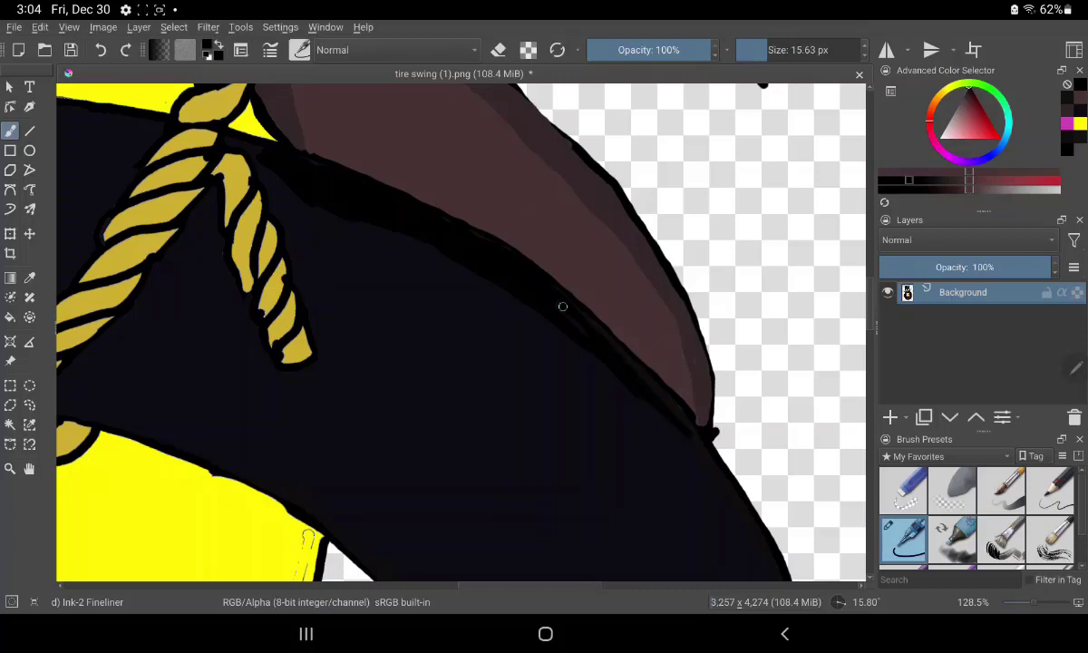
mouse_move(675, 412)
left_mouse_down()
mouse_move(662, 396)
mouse_move(687, 417)
mouse_move(393, 223)
left_mouse_up()
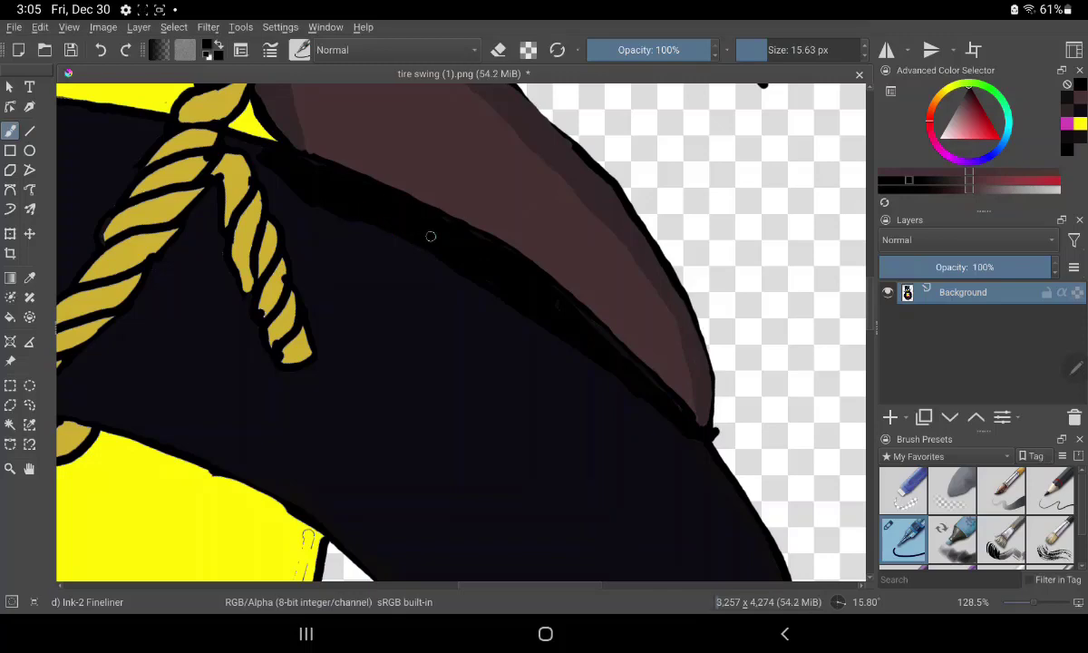
Step: Zoom out and brush dark streaks on the inner tire left of the yellow shirt
scroll(431, 236, "down", 5)
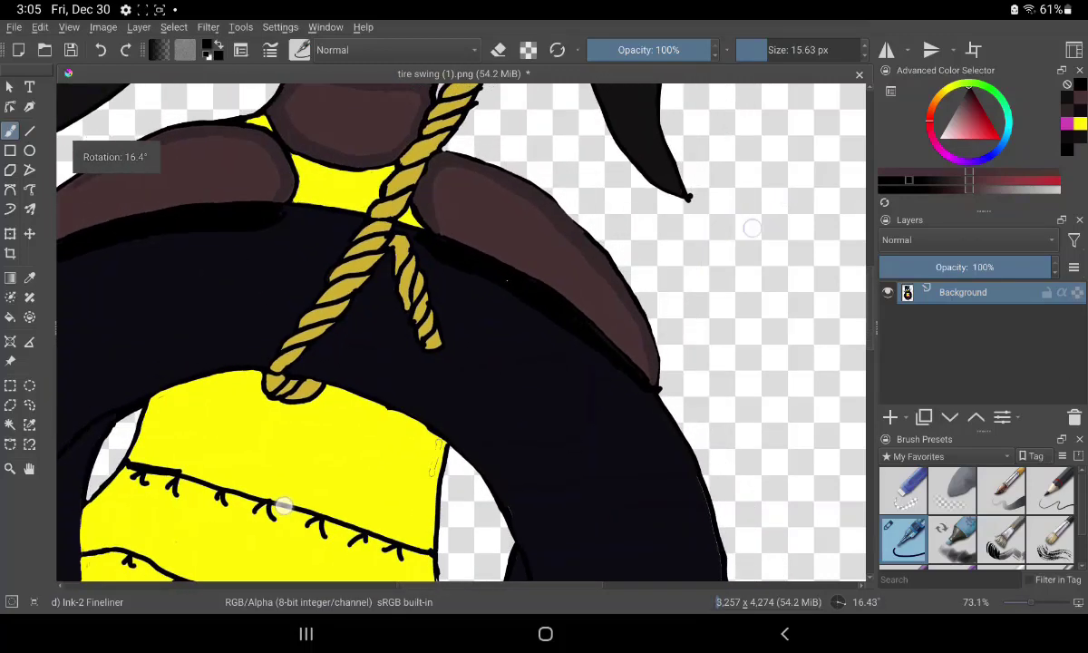
scroll(371, 513, "down", 1)
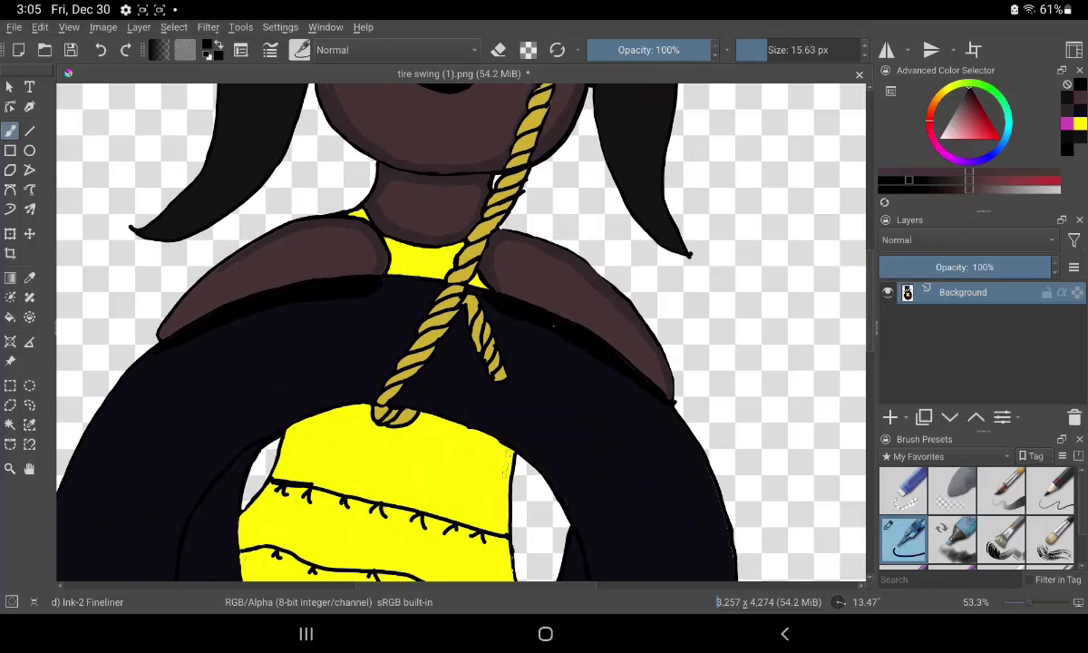
scroll(453, 331, "down", 5)
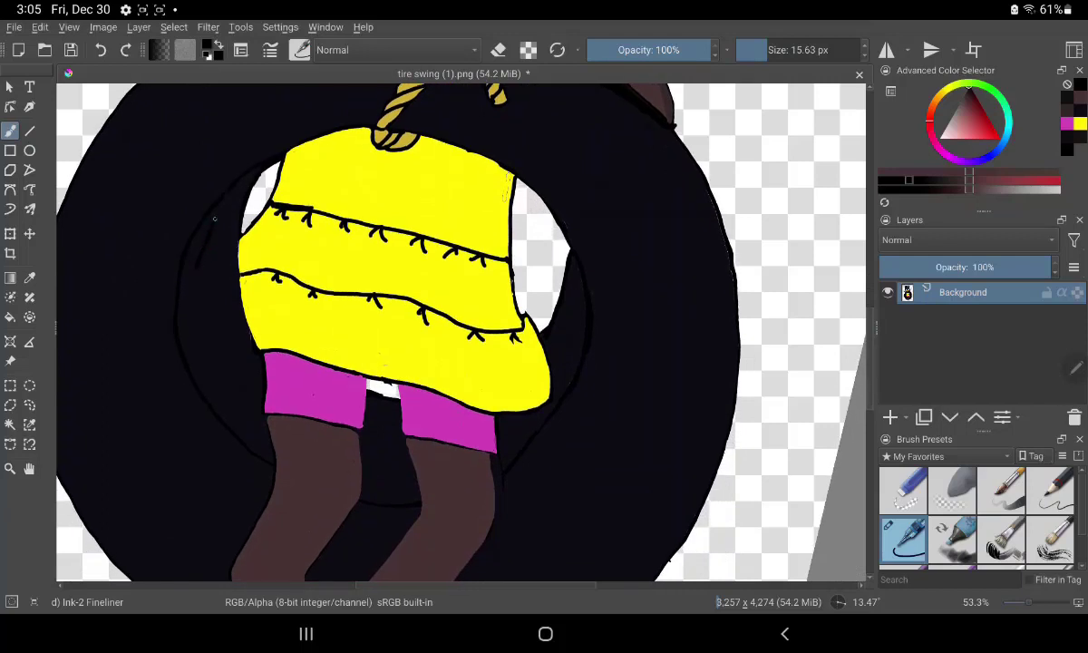
left_click_drag(211, 219, 215, 219)
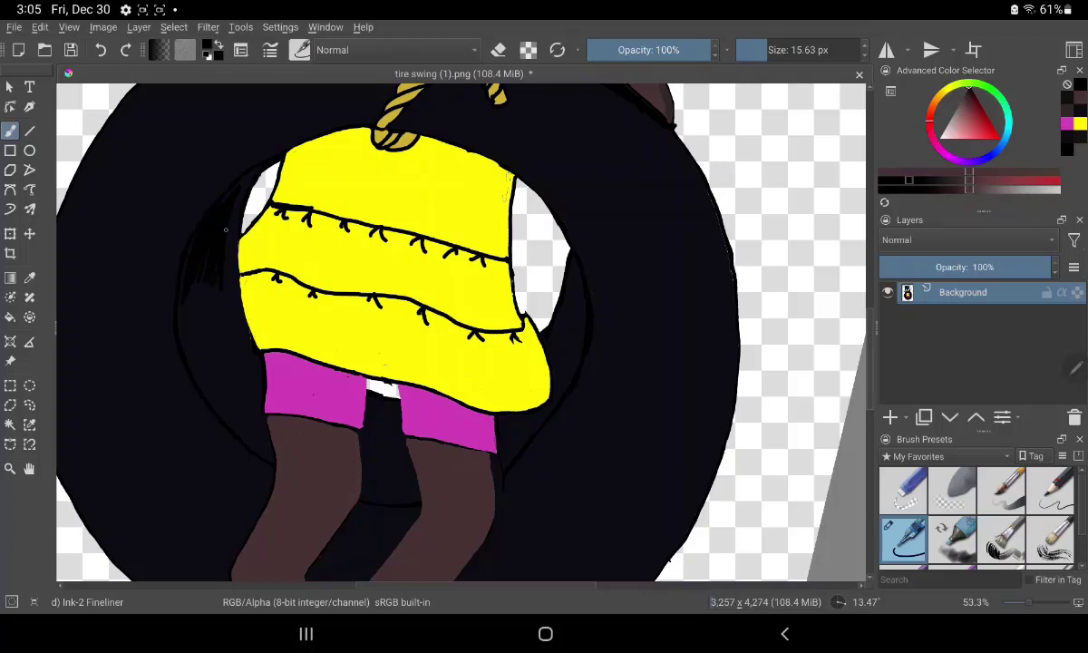
mouse_move(229, 215)
left_mouse_down()
mouse_move(225, 287)
mouse_move(189, 325)
left_mouse_up()
left_click_drag(181, 267, 186, 317)
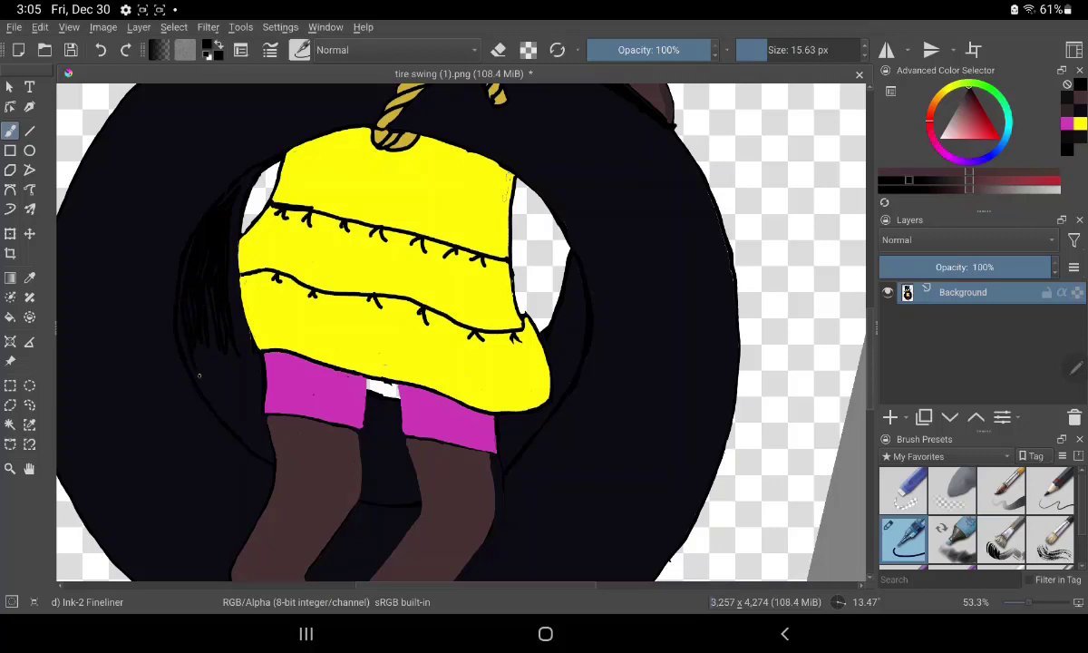
mouse_move(232, 376)
left_mouse_down()
mouse_move(219, 327)
mouse_move(241, 404)
left_mouse_up()
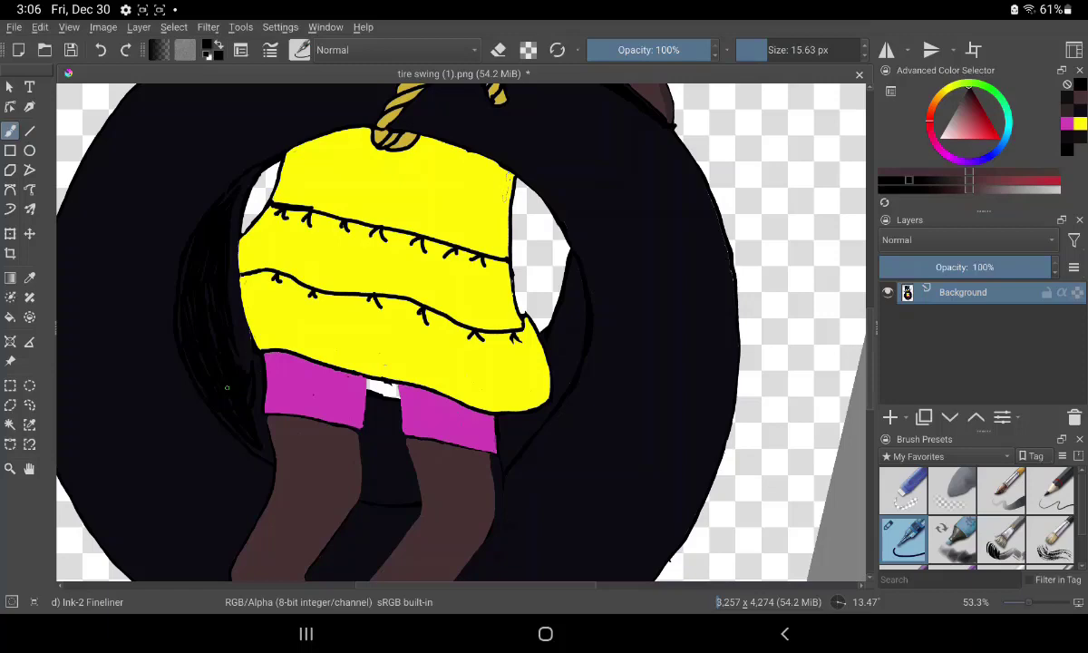
Step: Darken the black hair strip beside the yellow dress with extra streaks
scroll(533, 325, "up", 3)
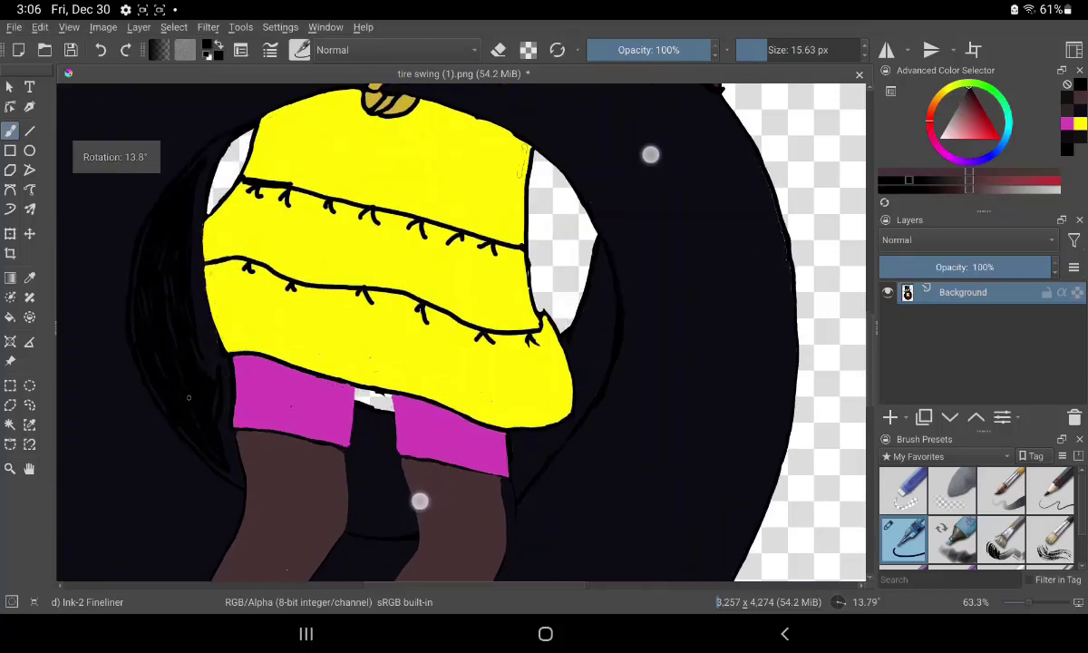
scroll(571, 327, "up", 2)
scroll(562, 354, "up", 2)
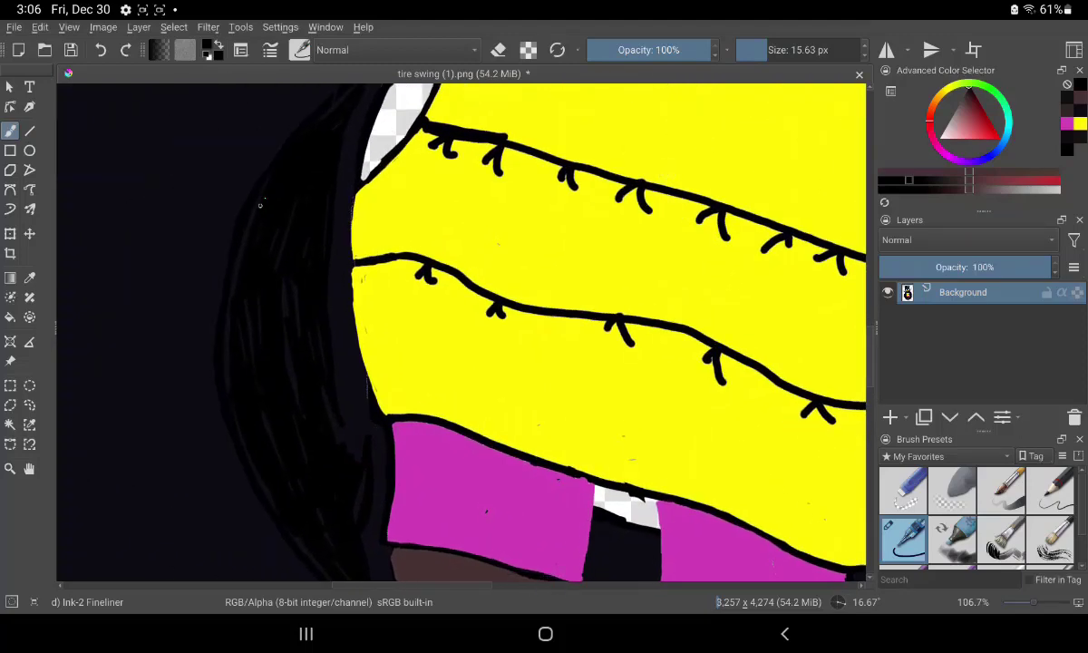
mouse_move(232, 291)
left_mouse_down()
mouse_move(226, 376)
mouse_move(242, 434)
left_mouse_up()
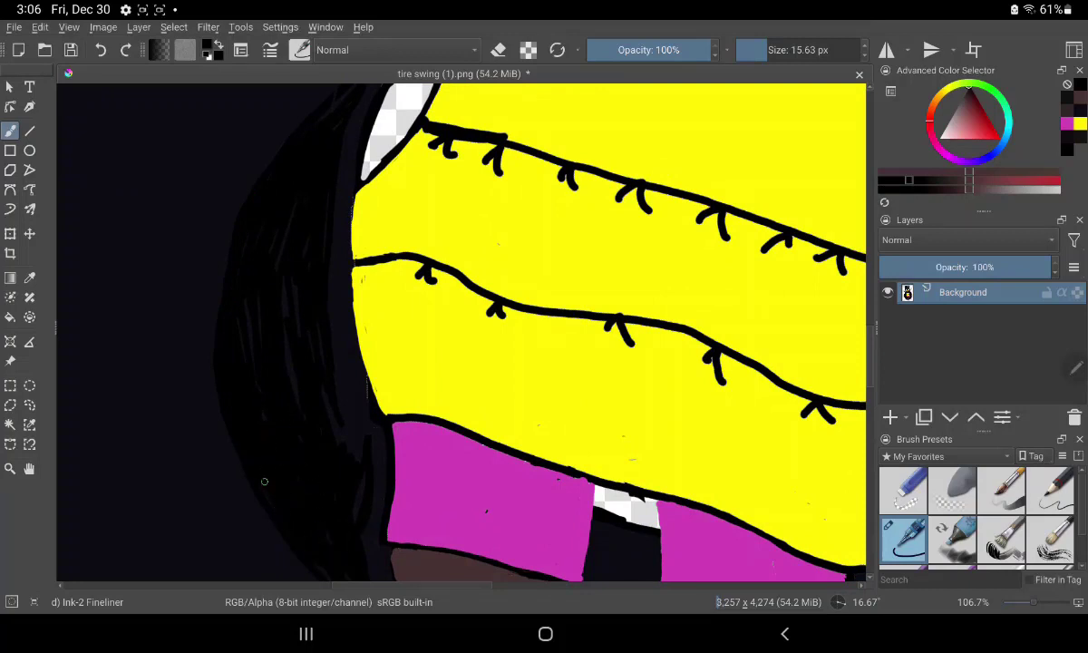
mouse_move(280, 389)
left_mouse_down()
mouse_move(344, 375)
mouse_move(369, 445)
mouse_move(348, 418)
mouse_move(299, 282)
mouse_move(255, 344)
mouse_move(239, 308)
left_mouse_up()
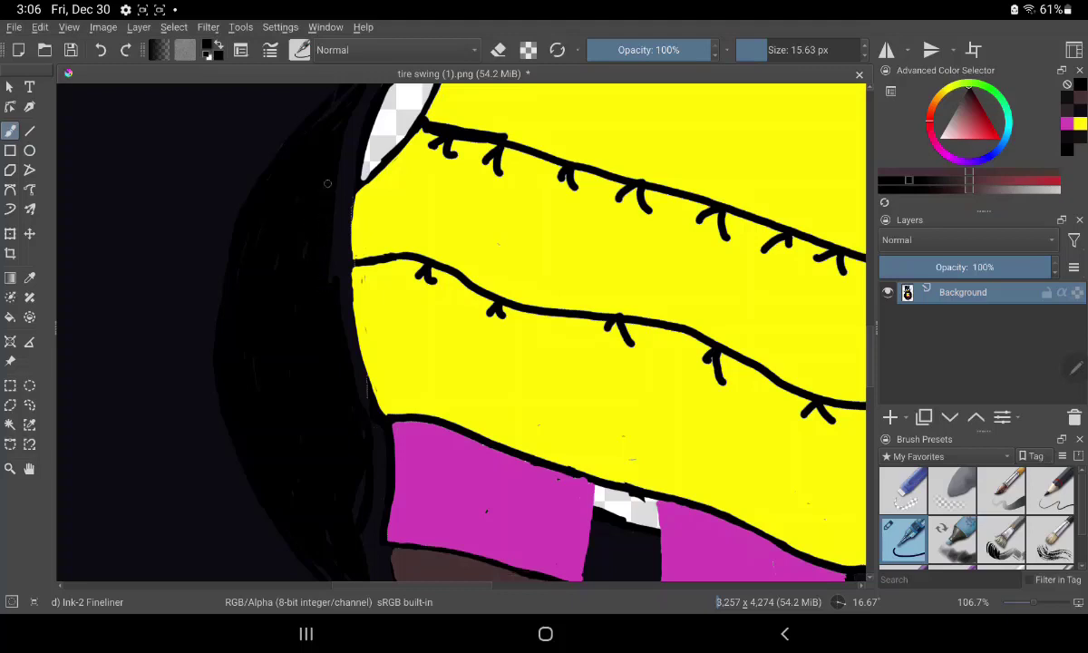
mouse_move(327, 184)
left_mouse_down()
mouse_move(336, 284)
mouse_move(300, 238)
left_mouse_up()
mouse_move(333, 200)
left_mouse_down()
mouse_move(323, 192)
mouse_move(347, 175)
mouse_move(342, 97)
mouse_move(351, 121)
left_mouse_up()
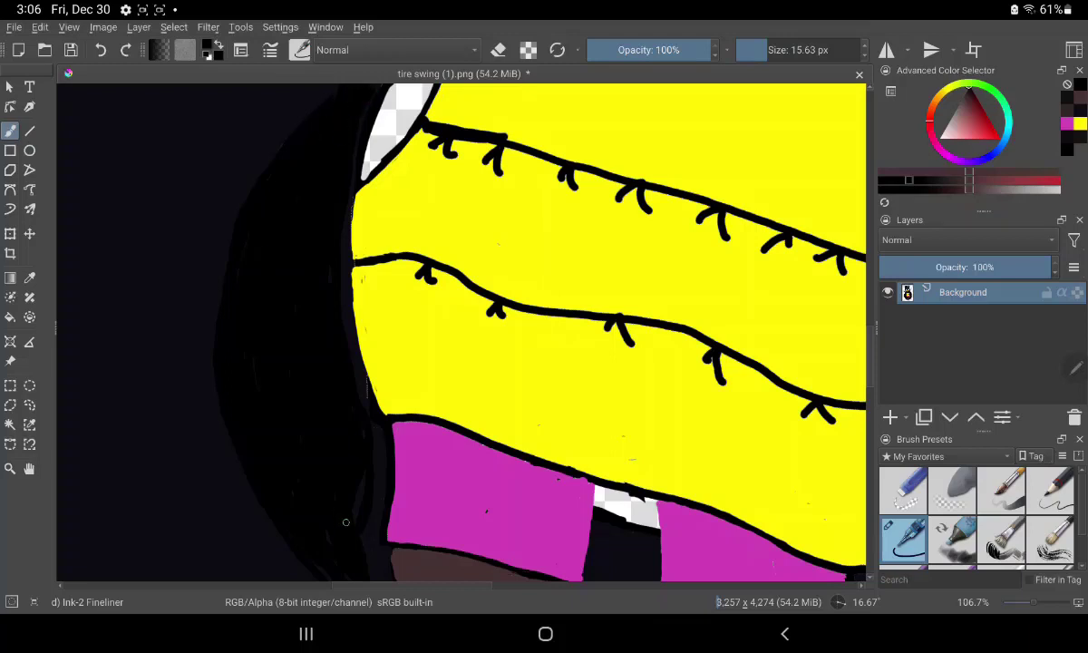
Step: Darken the hair along the magenta shorts' edge and rotate the canvas
left_click_drag(346, 522, 353, 515)
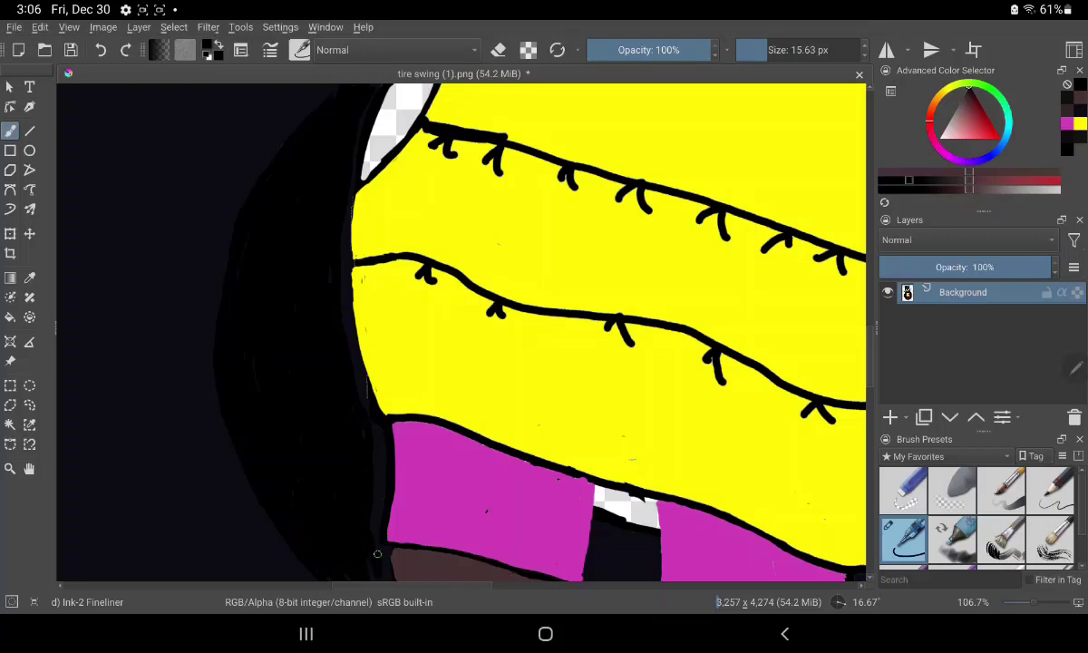
mouse_move(371, 517)
left_mouse_down()
mouse_move(373, 428)
mouse_move(376, 458)
left_mouse_up()
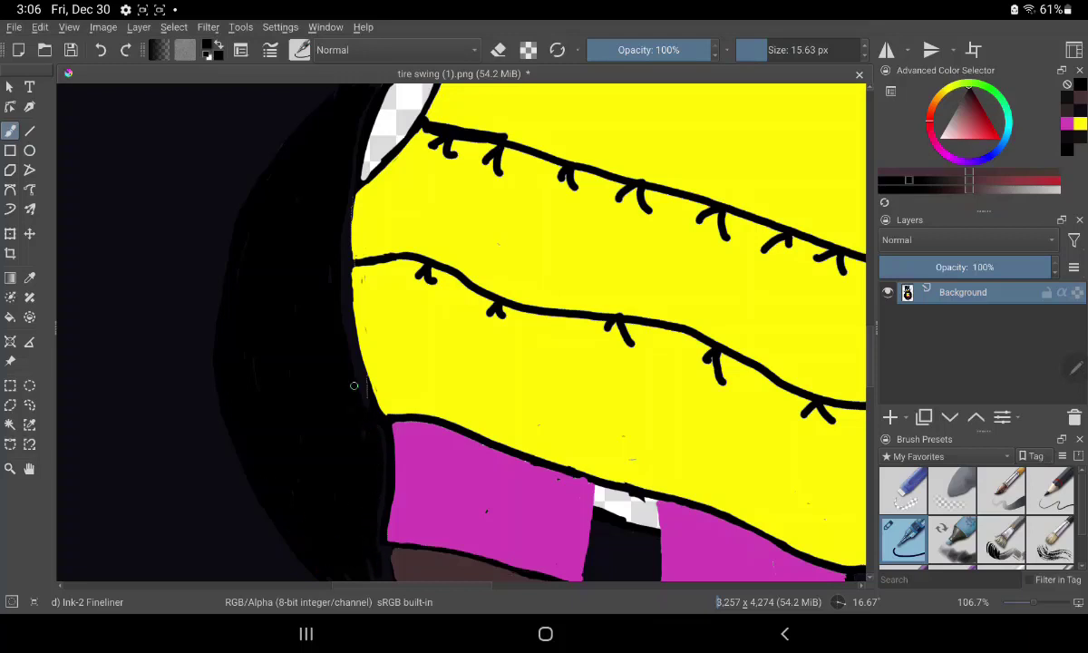
left_click_drag(346, 401, 360, 418)
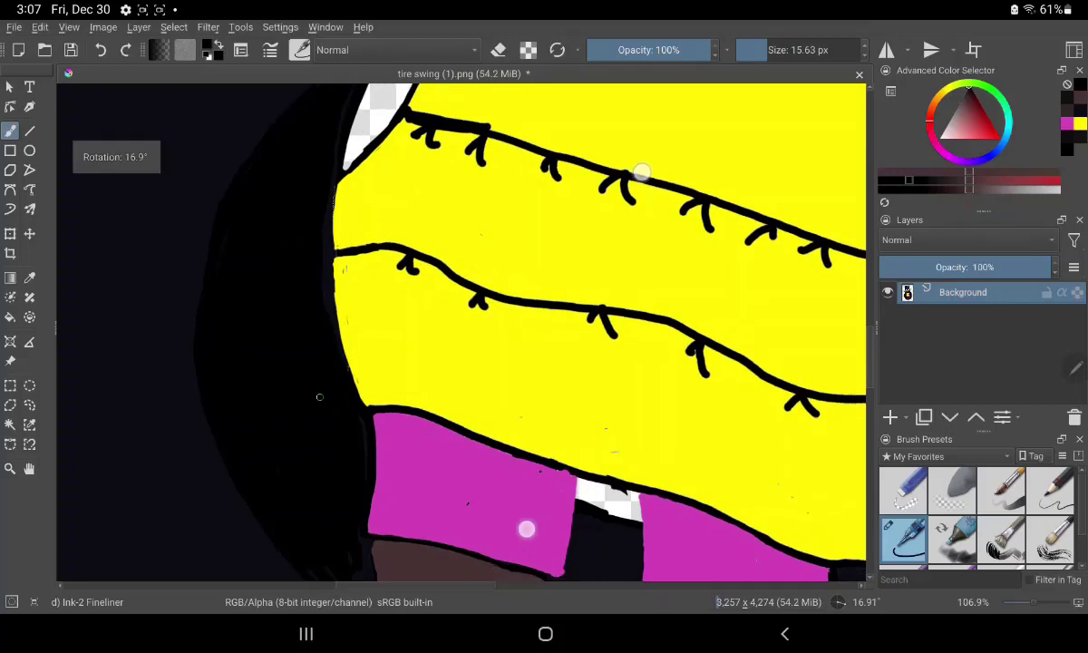
mouse_move(527, 524)
left_mouse_down()
mouse_move(430, 413)
mouse_move(415, 369)
left_mouse_up()
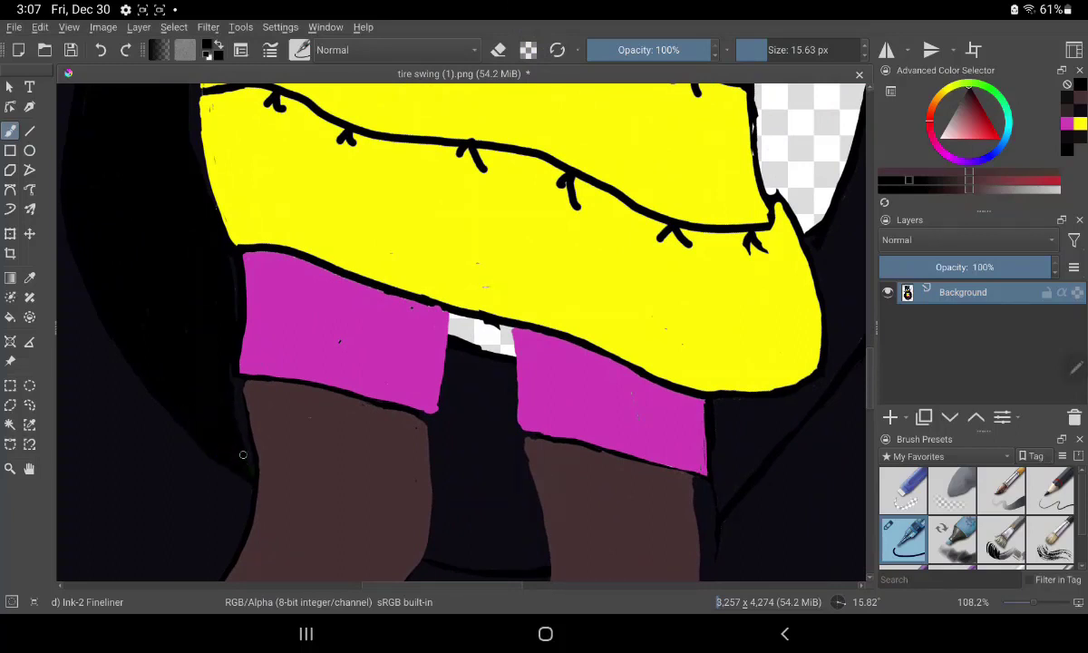
Step: Fill the gap between the legs below the magenta shorts with solid black
left_click_drag(431, 356, 421, 396)
mouse_move(462, 349)
left_mouse_down()
mouse_move(467, 402)
mouse_move(458, 399)
mouse_move(436, 489)
left_mouse_up()
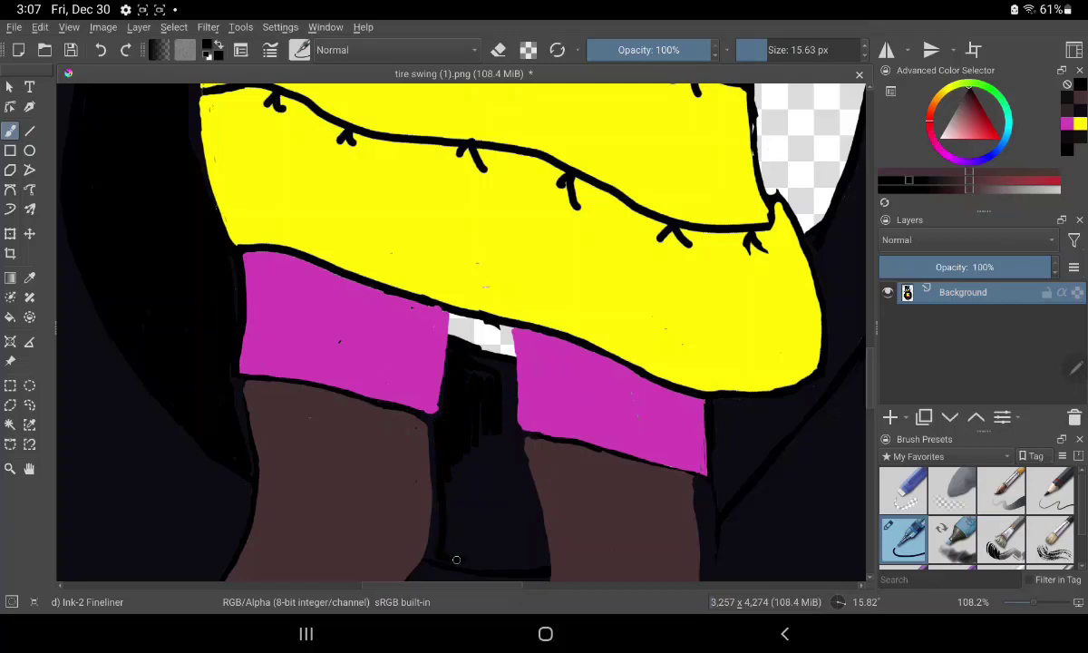
left_click_drag(449, 463, 459, 542)
mouse_move(440, 419)
left_mouse_down()
mouse_move(442, 498)
mouse_move(458, 494)
left_mouse_up()
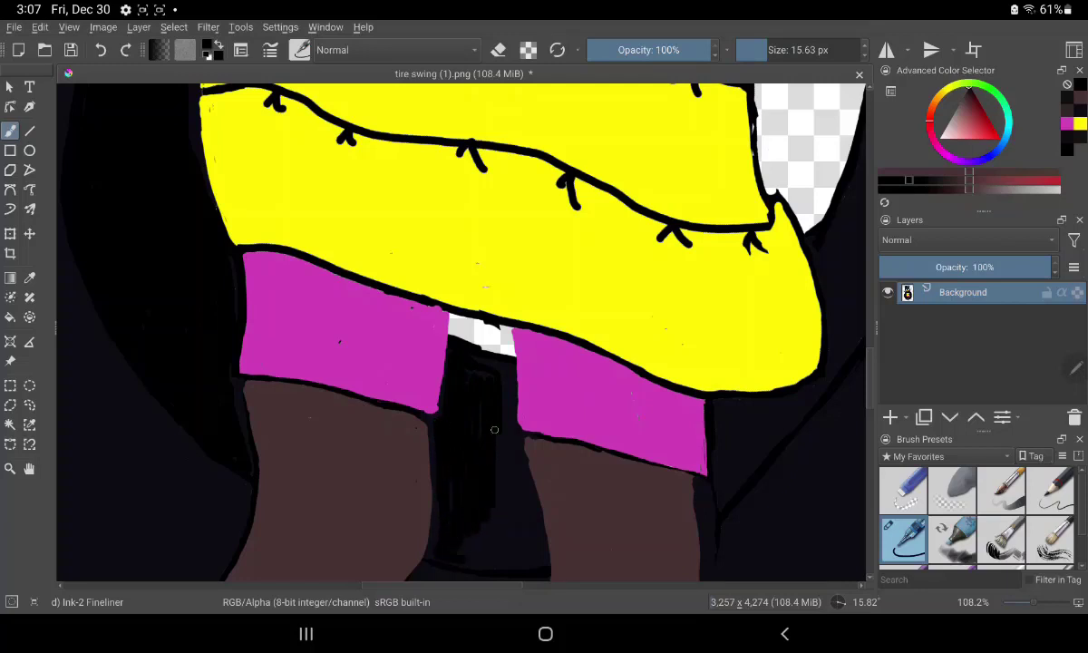
left_click_drag(467, 408, 468, 473)
left_click_drag(473, 345, 477, 385)
mouse_move(480, 428)
left_mouse_down()
mouse_move(489, 508)
mouse_move(532, 548)
left_mouse_up()
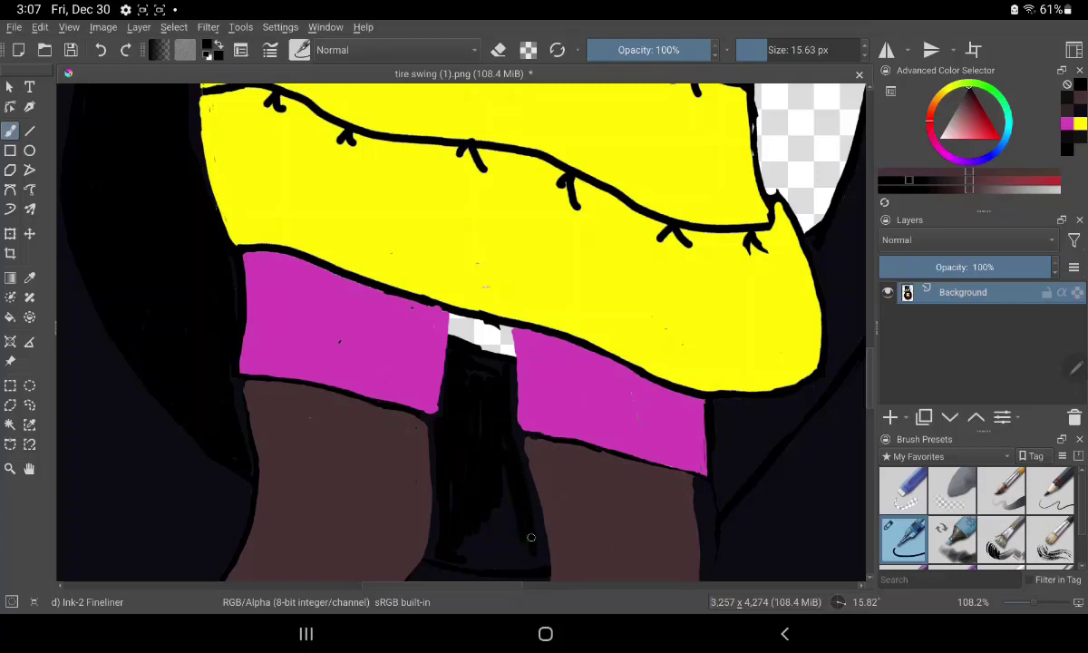
left_click_drag(524, 496, 503, 543)
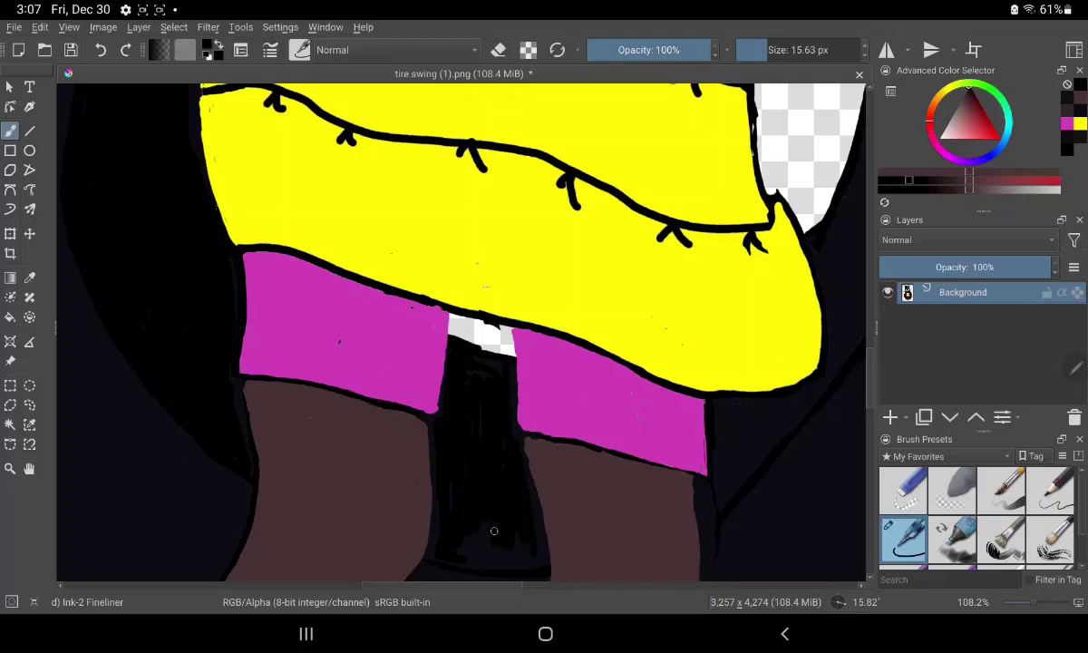
mouse_move(471, 444)
left_mouse_down()
mouse_move(458, 507)
mouse_move(428, 530)
mouse_move(499, 535)
mouse_move(524, 564)
left_mouse_up()
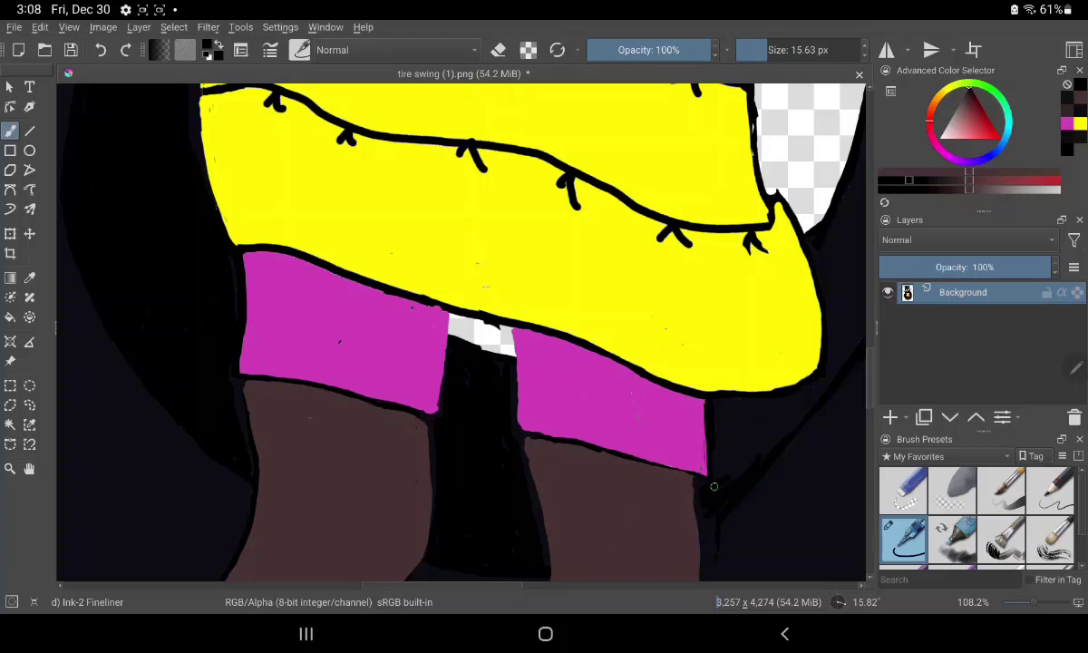
Step: Darken the grey area beside the shorts' right edge and pan left
mouse_move(712, 483)
left_mouse_down()
mouse_move(722, 432)
mouse_move(763, 402)
left_mouse_up()
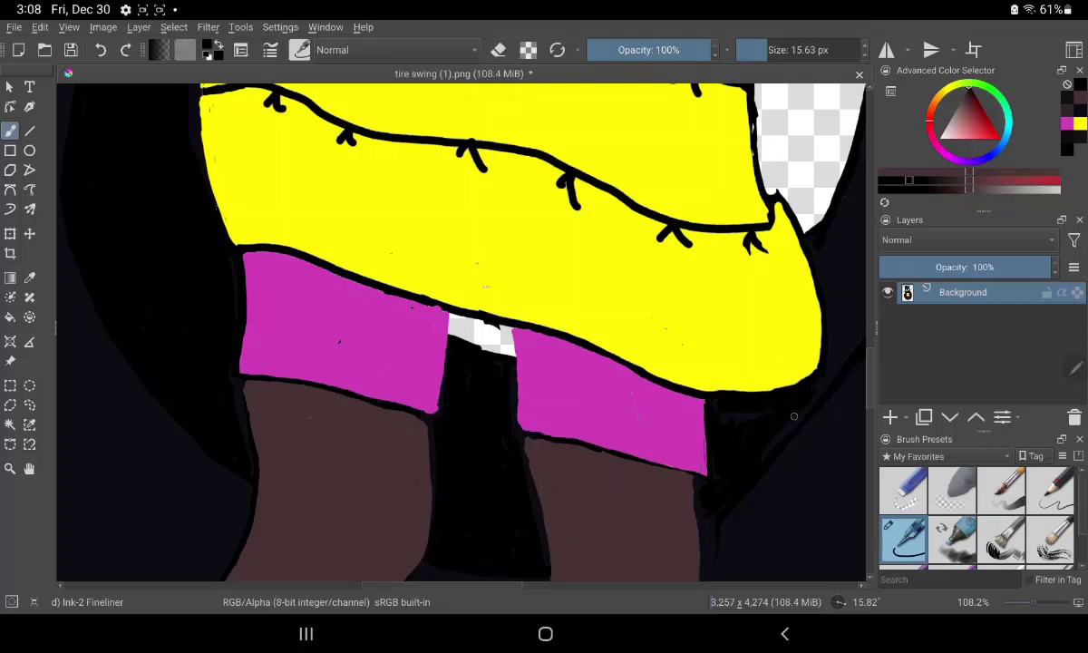
mouse_move(753, 383)
left_mouse_down()
mouse_move(746, 444)
mouse_move(761, 448)
left_mouse_up()
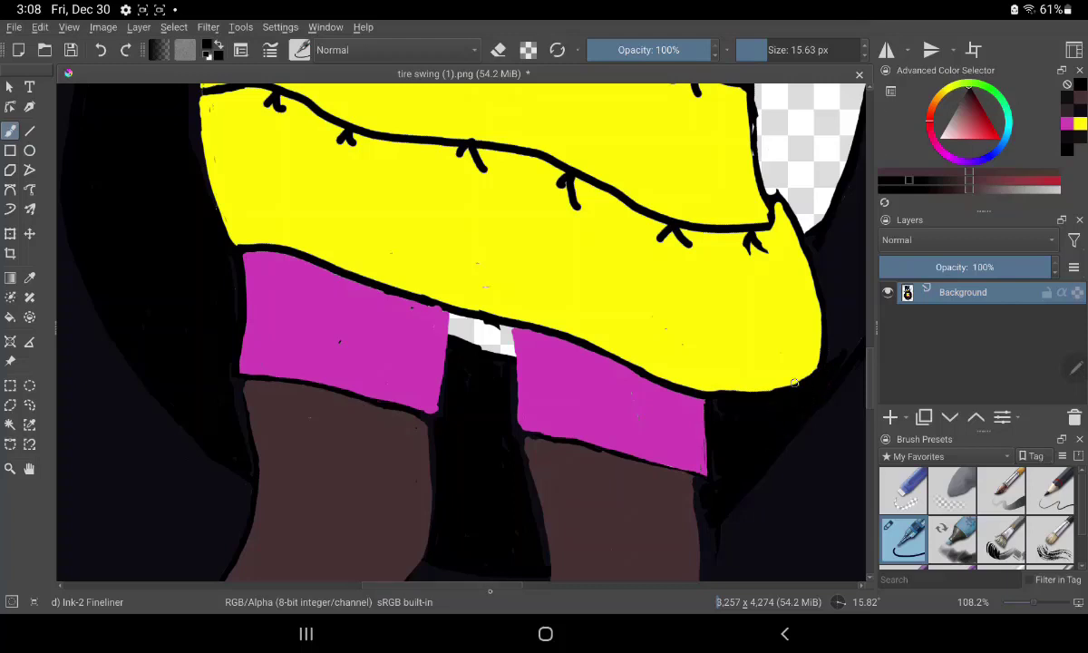
left_click_drag(794, 383, 525, 383)
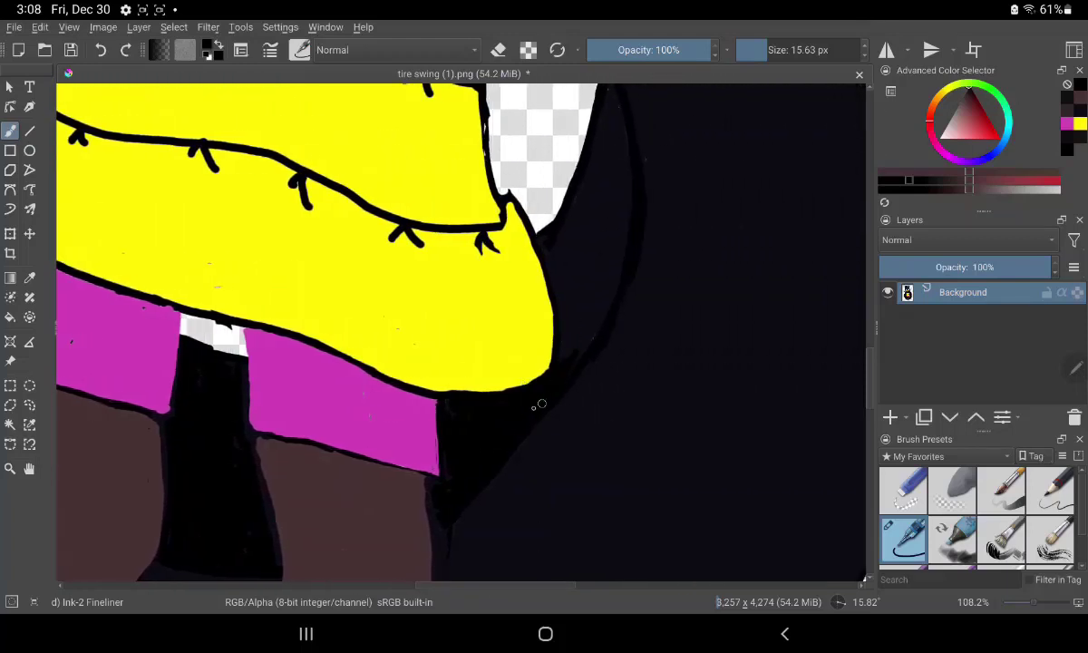
Step: Ink the yellow dress's right edge and the leg's right edge below the shorts
mouse_move(571, 347)
left_mouse_down()
mouse_move(599, 281)
mouse_move(575, 325)
mouse_move(559, 318)
mouse_move(549, 247)
mouse_move(558, 222)
mouse_move(594, 233)
mouse_move(607, 275)
mouse_move(627, 214)
mouse_move(600, 136)
mouse_move(617, 105)
left_mouse_up()
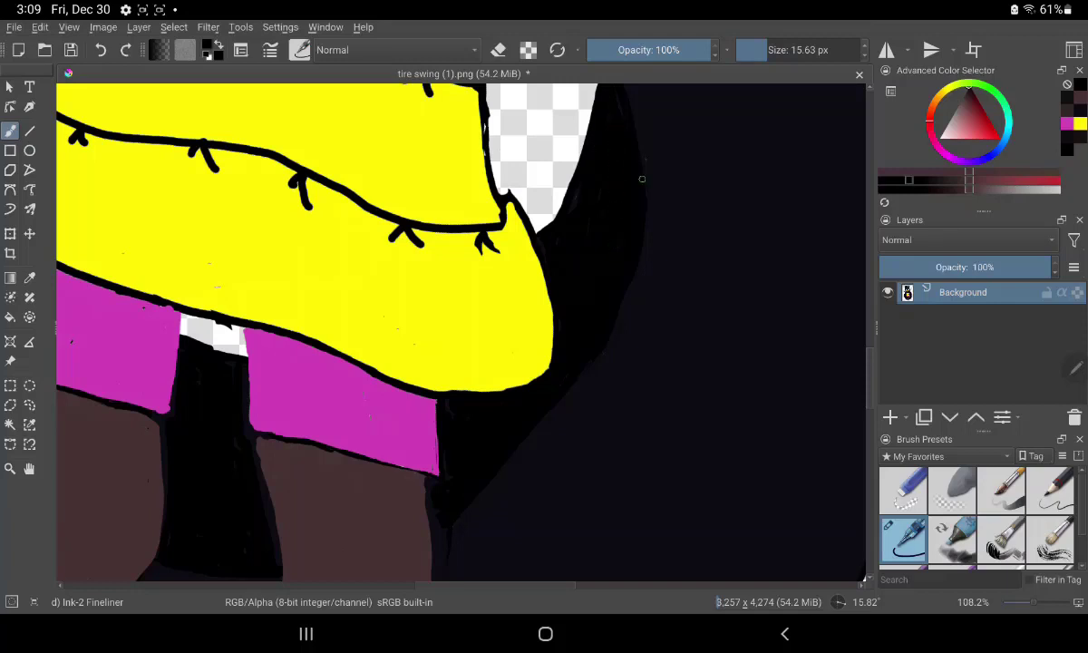
scroll(642, 179, "down", 5)
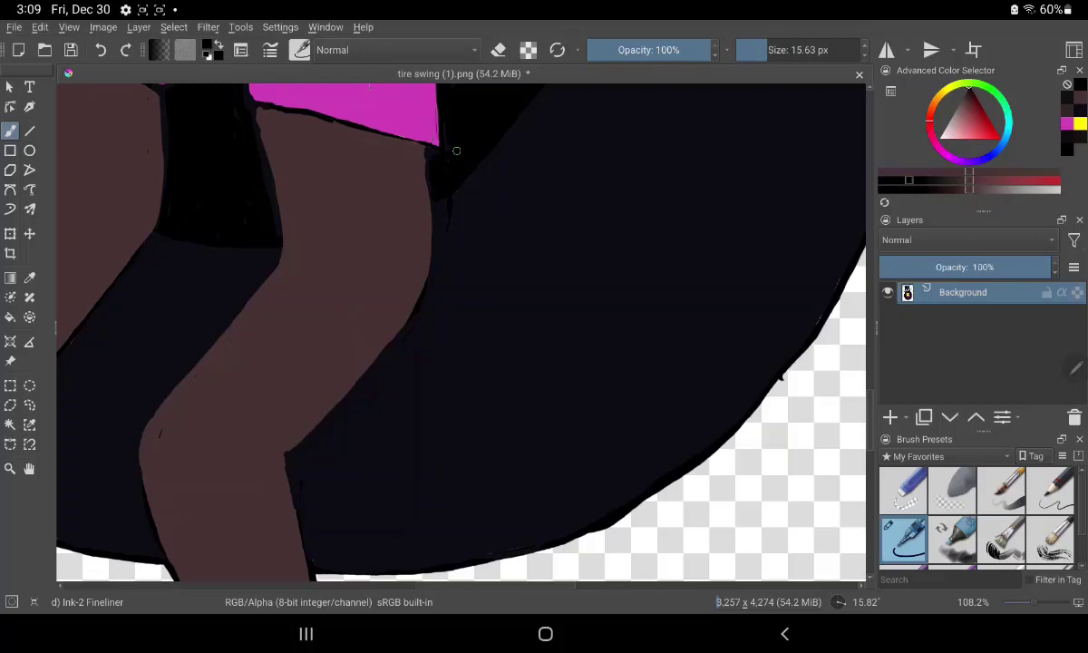
mouse_move(445, 195)
left_mouse_down()
mouse_move(443, 266)
mouse_move(374, 337)
mouse_move(327, 466)
mouse_move(306, 482)
mouse_move(296, 461)
mouse_move(355, 404)
mouse_move(412, 267)
mouse_move(290, 498)
left_mouse_up()
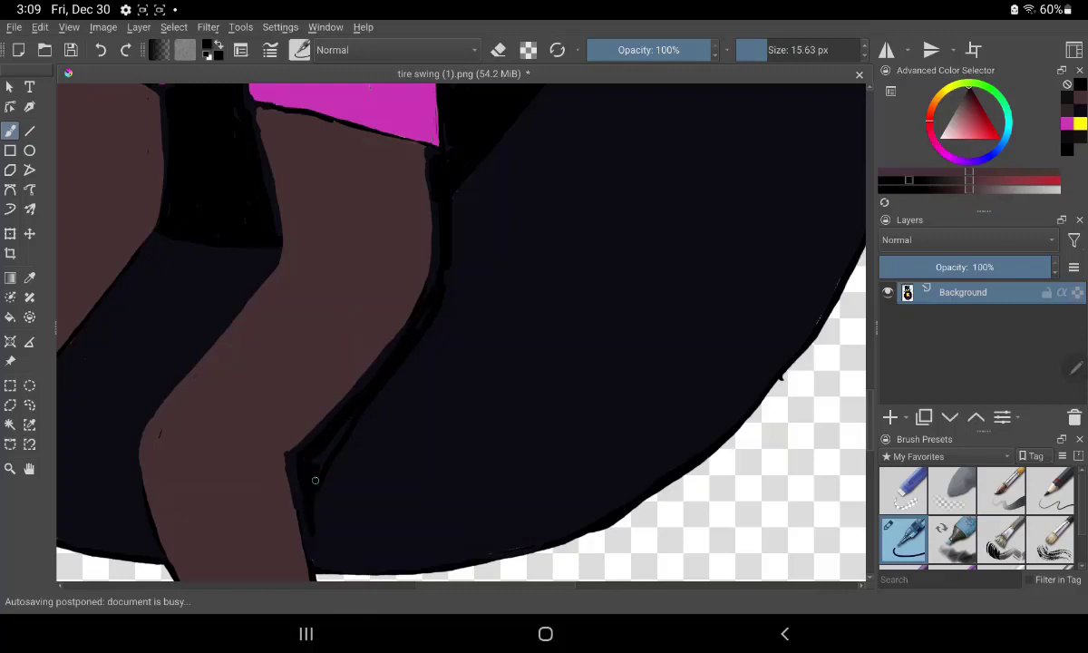
left_click_drag(292, 450, 299, 524)
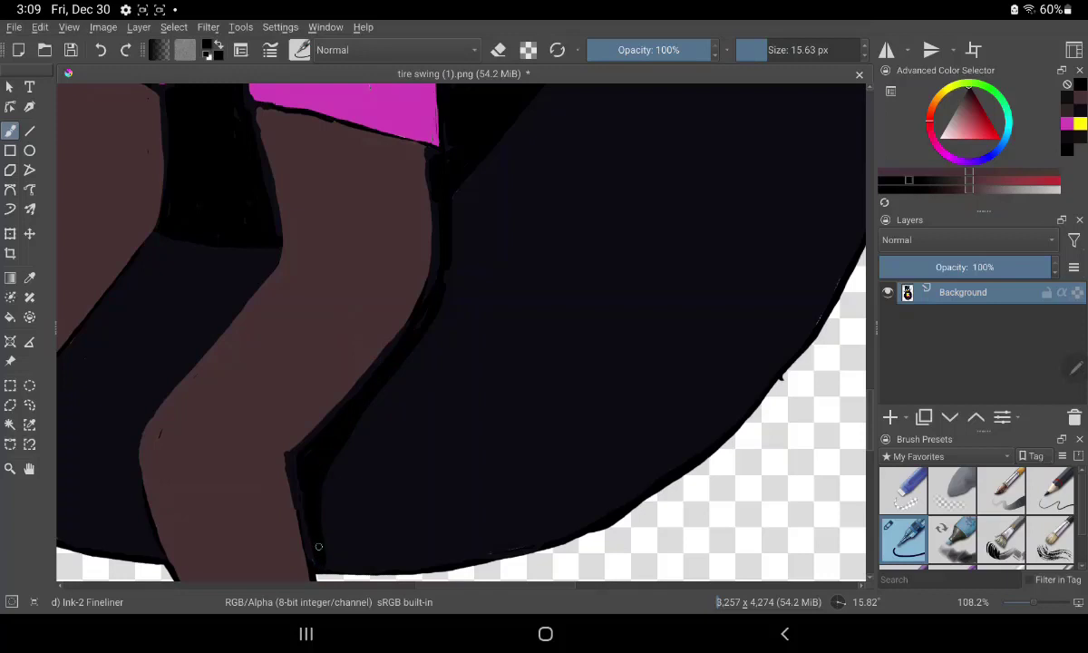
left_click_drag(318, 546, 317, 512)
Step: Ink dark edges down the other leg from its diagonal upper edge to the bottom
left_click_drag(240, 237, 204, 308)
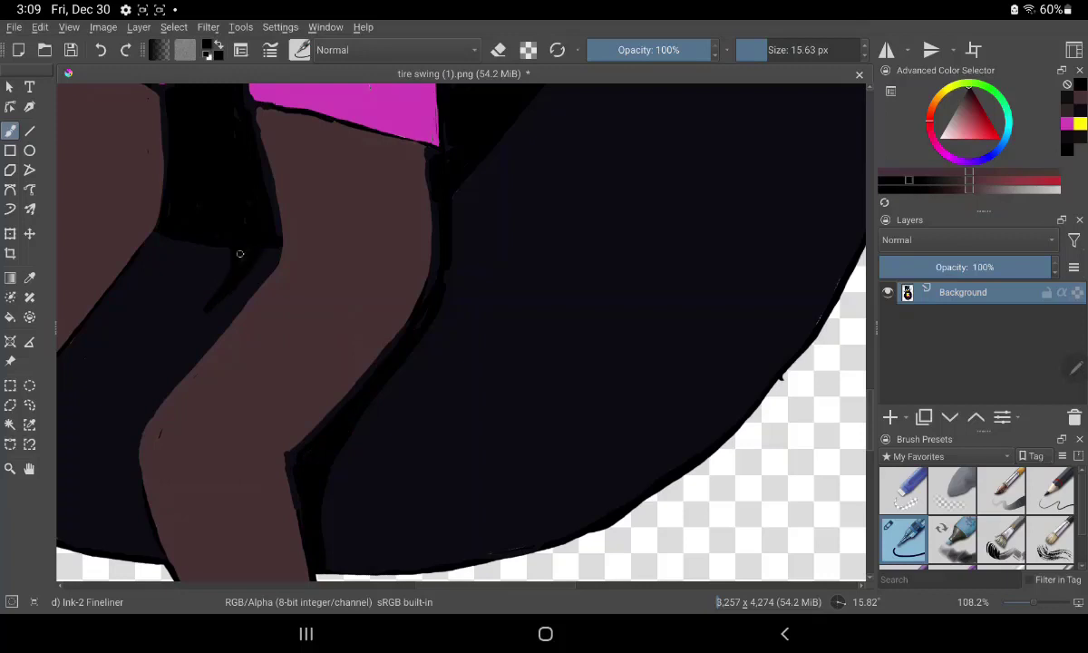
mouse_move(262, 240)
left_mouse_down()
mouse_move(178, 353)
mouse_move(209, 323)
left_mouse_up()
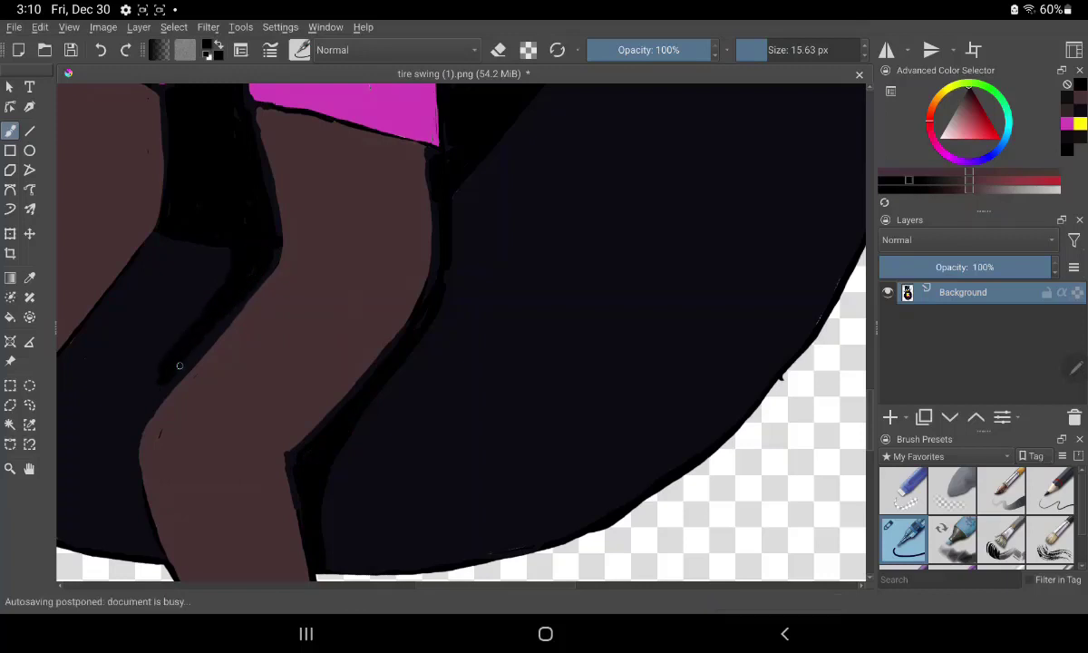
left_click_drag(159, 352, 123, 399)
left_click_drag(167, 329, 125, 386)
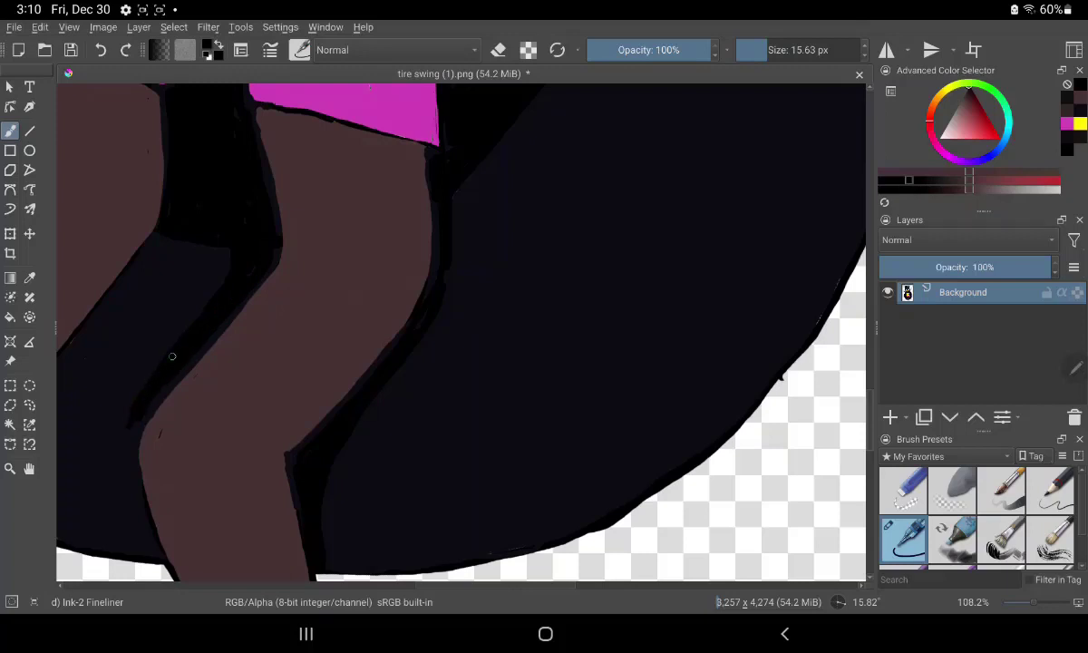
mouse_move(172, 356)
left_mouse_down()
mouse_move(121, 417)
mouse_move(114, 487)
mouse_move(144, 567)
left_mouse_up()
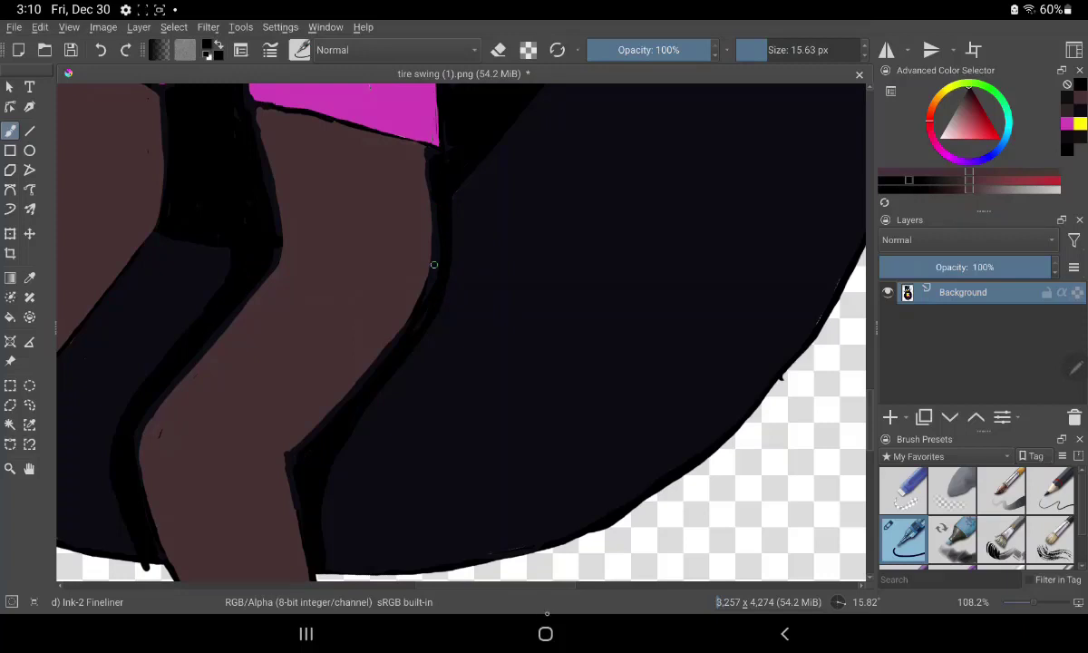
left_click_drag(433, 264, 482, 264)
Step: Thicken the leg outline along its diagonal and inner lower edges
left_click_drag(692, 265, 798, 264)
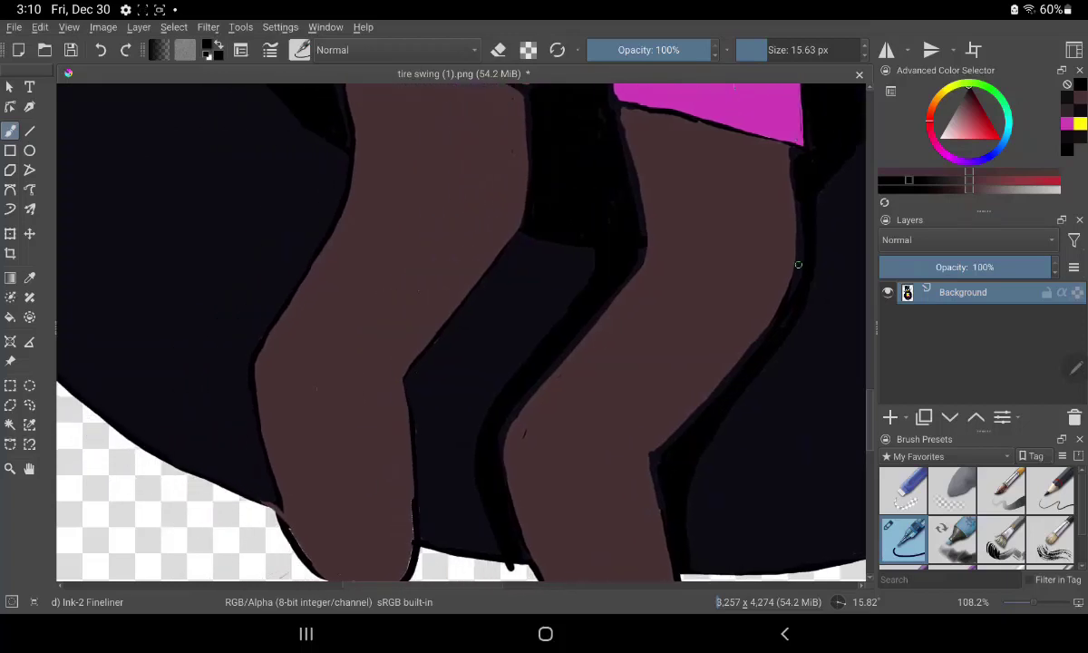
left_click_drag(535, 241, 428, 372)
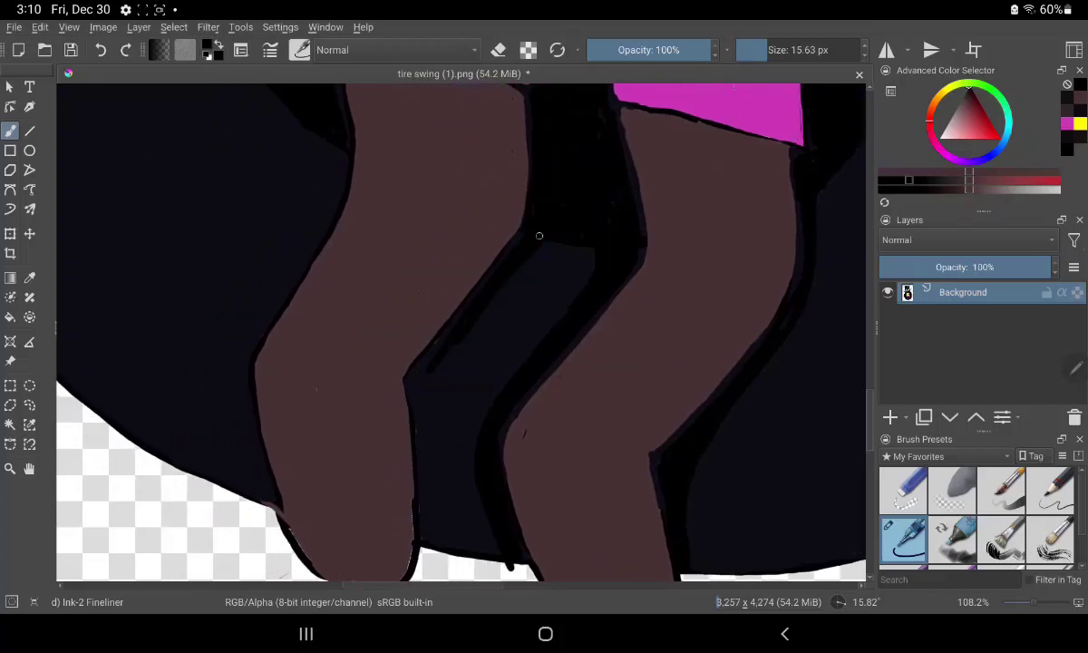
mouse_move(473, 315)
left_mouse_down()
mouse_move(427, 432)
mouse_move(423, 396)
mouse_move(418, 418)
left_mouse_up()
left_click_drag(445, 338, 426, 501)
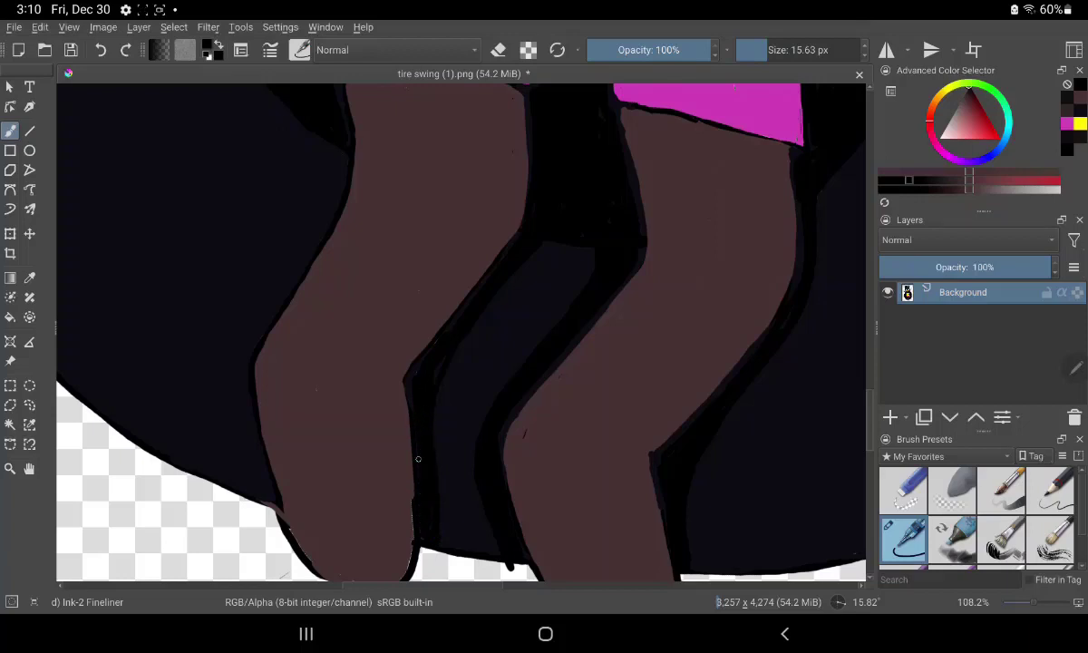
Step: Thicken and darken the left leg's left outline from top to bottom
left_click_drag(317, 128, 296, 241)
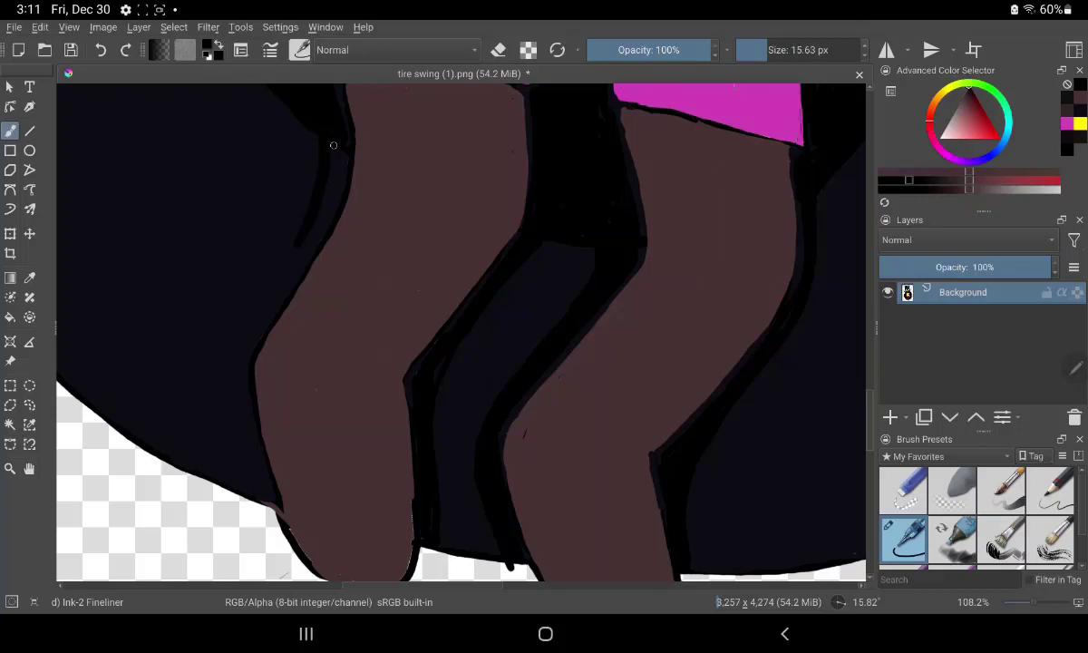
mouse_move(317, 150)
left_mouse_down()
mouse_move(296, 232)
mouse_move(261, 288)
left_mouse_up()
mouse_move(295, 249)
left_mouse_down()
mouse_move(222, 331)
mouse_move(216, 404)
mouse_move(240, 463)
left_mouse_up()
mouse_move(213, 376)
left_mouse_down()
mouse_move(235, 454)
mouse_move(254, 470)
left_mouse_up()
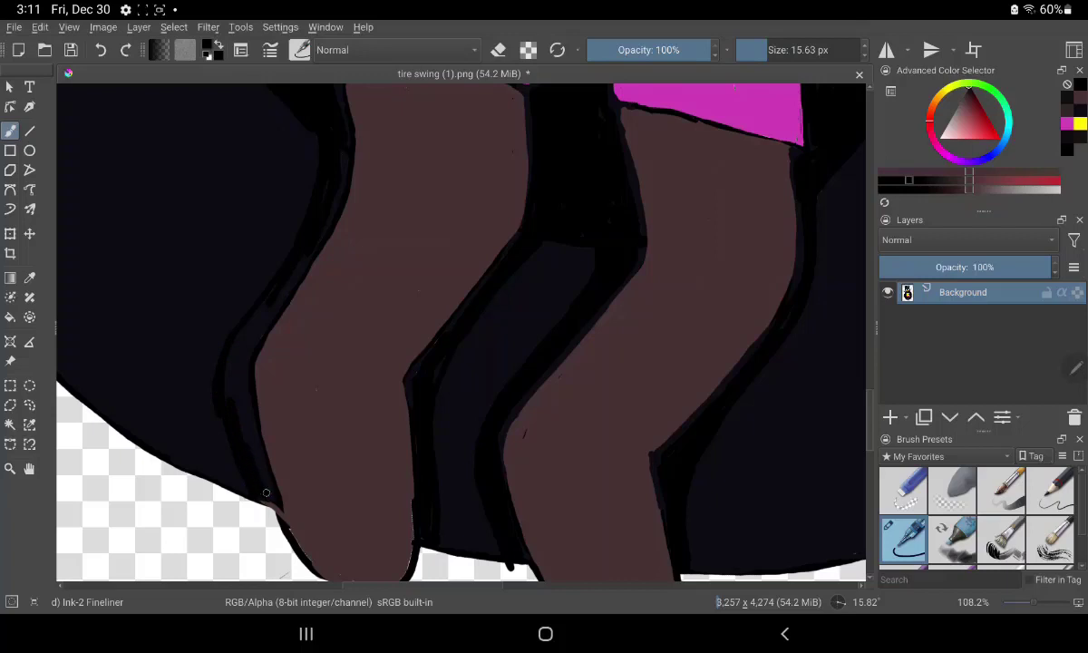
left_click_drag(226, 373, 257, 465)
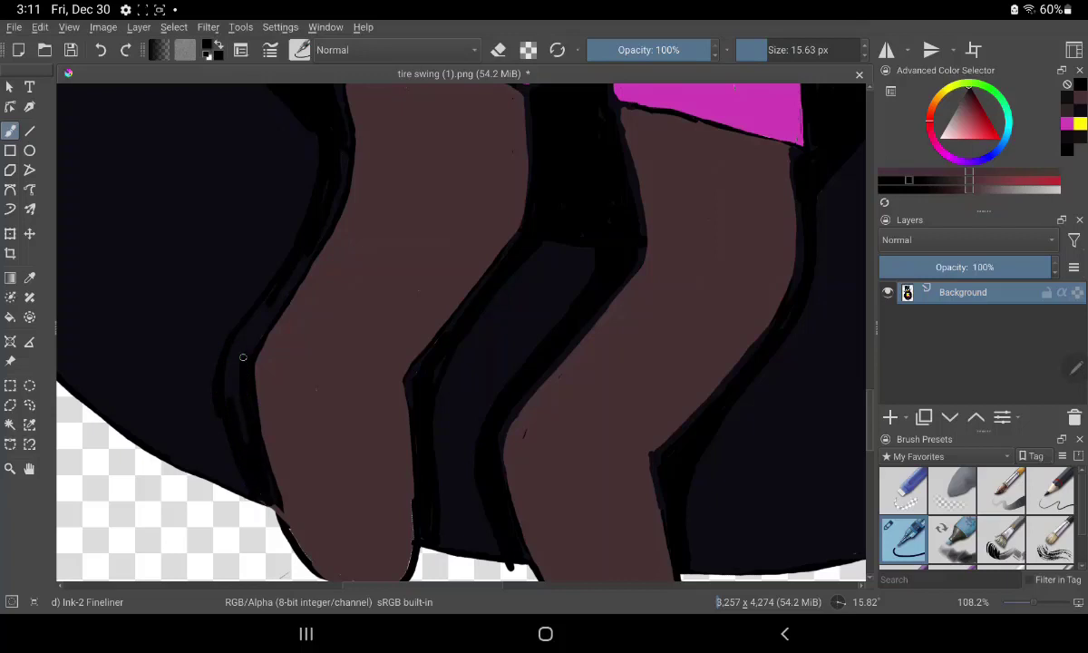
left_click_drag(238, 363, 216, 372)
left_click_drag(267, 295, 227, 334)
mouse_move(307, 243)
left_mouse_down()
mouse_move(240, 364)
mouse_move(265, 311)
left_mouse_up()
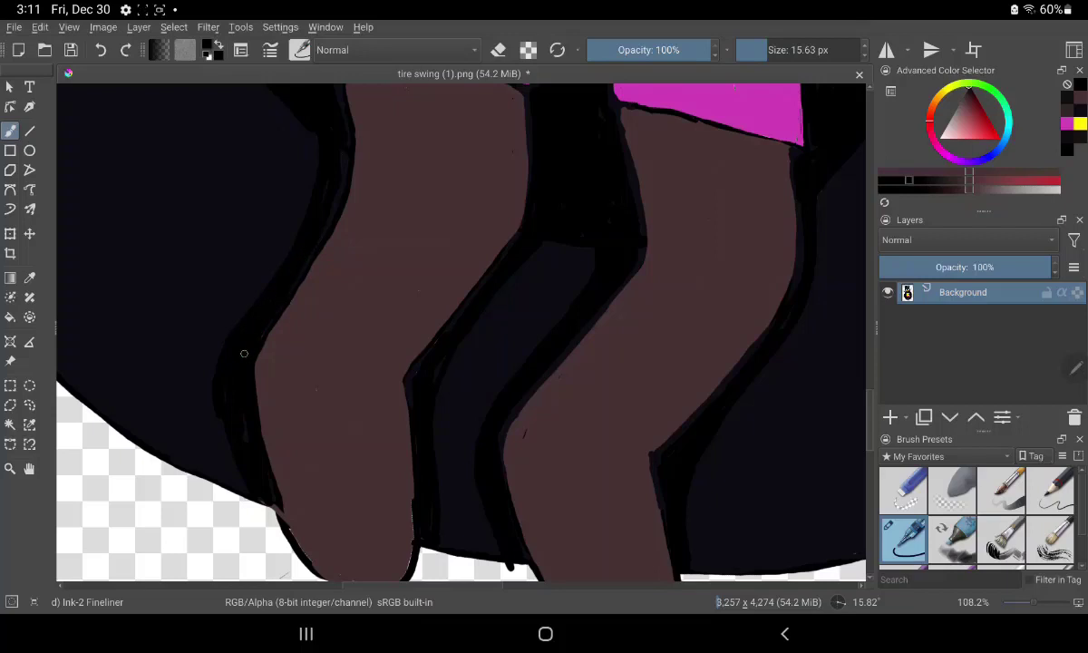
left_click_drag(301, 216, 321, 228)
Step: Switch the brush to eraser mode and remove the stray black squiggle below the legs
left_click(498, 50)
left_click_drag(520, 576, 509, 570)
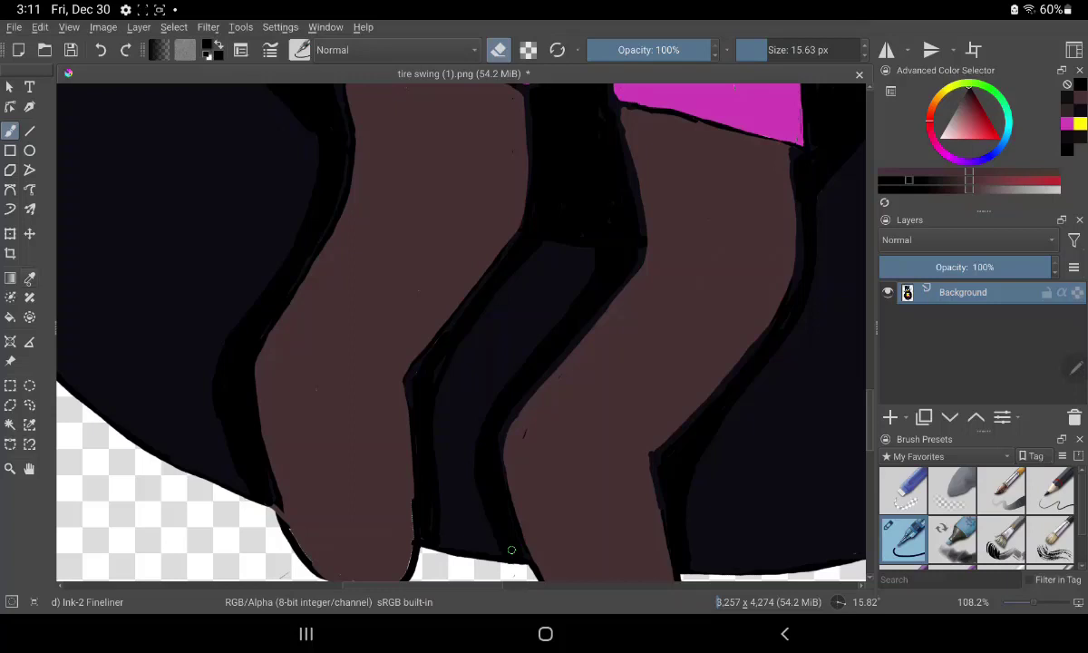
left_click(29, 278)
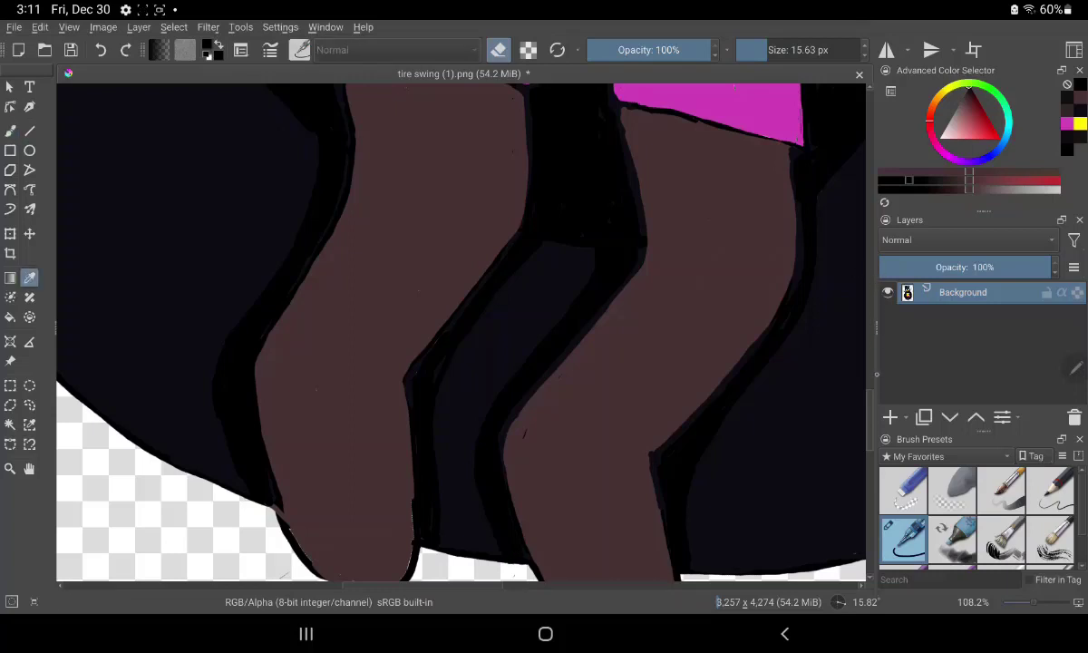
Step: Sample a darker skin tone from the painting and return to the Freehand Brush
scroll(461, 331, "up", 5)
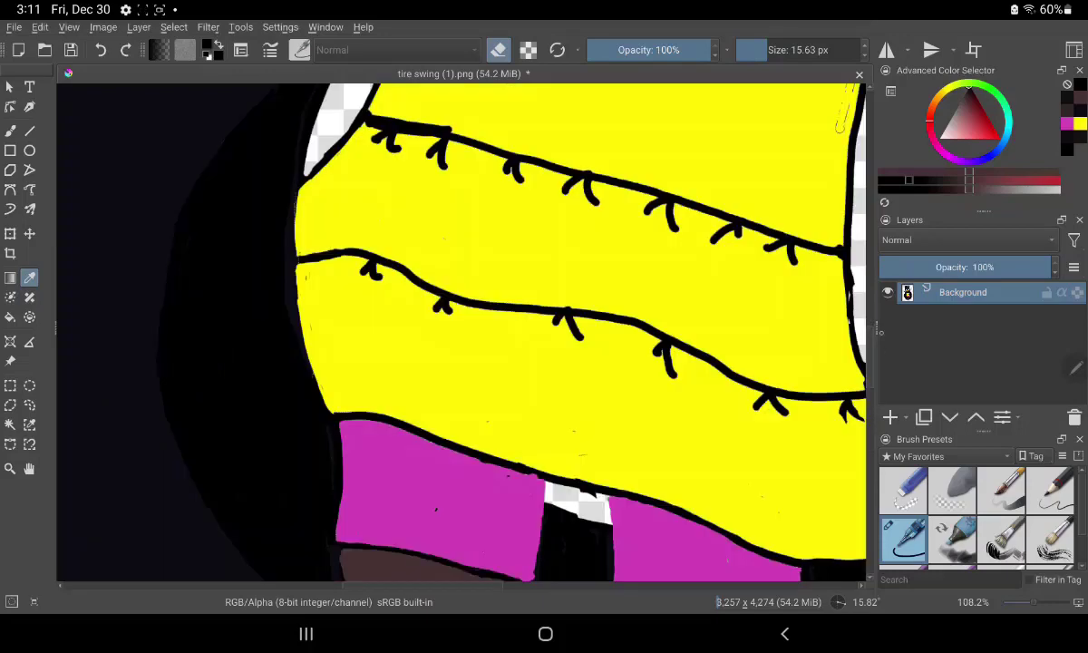
scroll(461, 331, "up", 1)
scroll(461, 331, "up", 5)
scroll(460, 331, "up", 5)
scroll(461, 331, "up", 3)
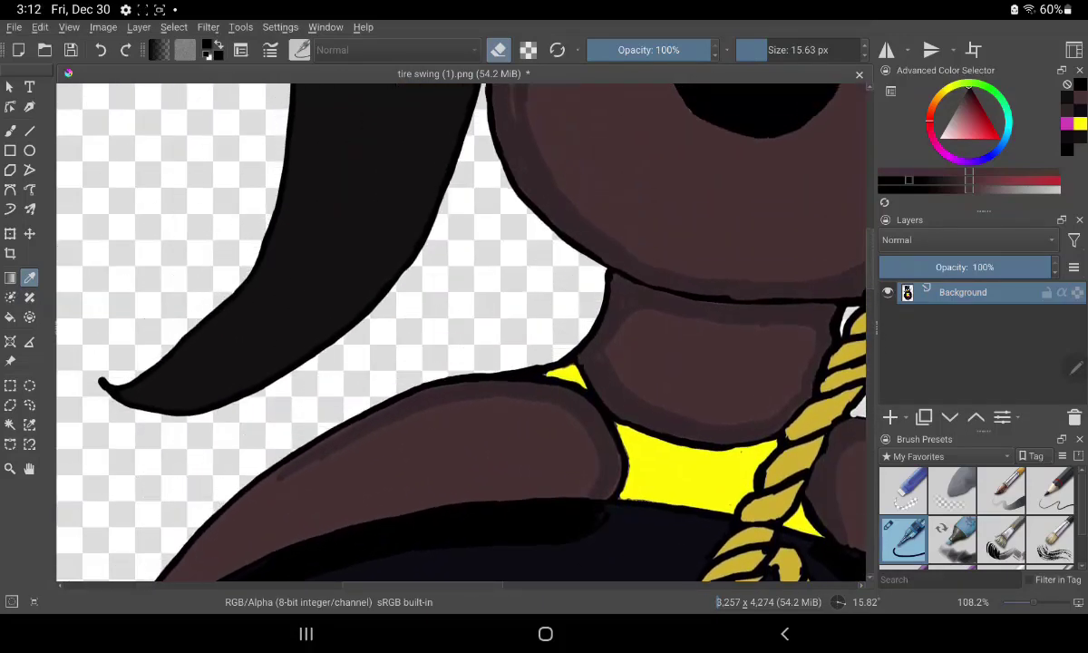
scroll(461, 331, "down", 5)
scroll(461, 331, "down", 5)
scroll(460, 331, "down", 1)
left_click(609, 151)
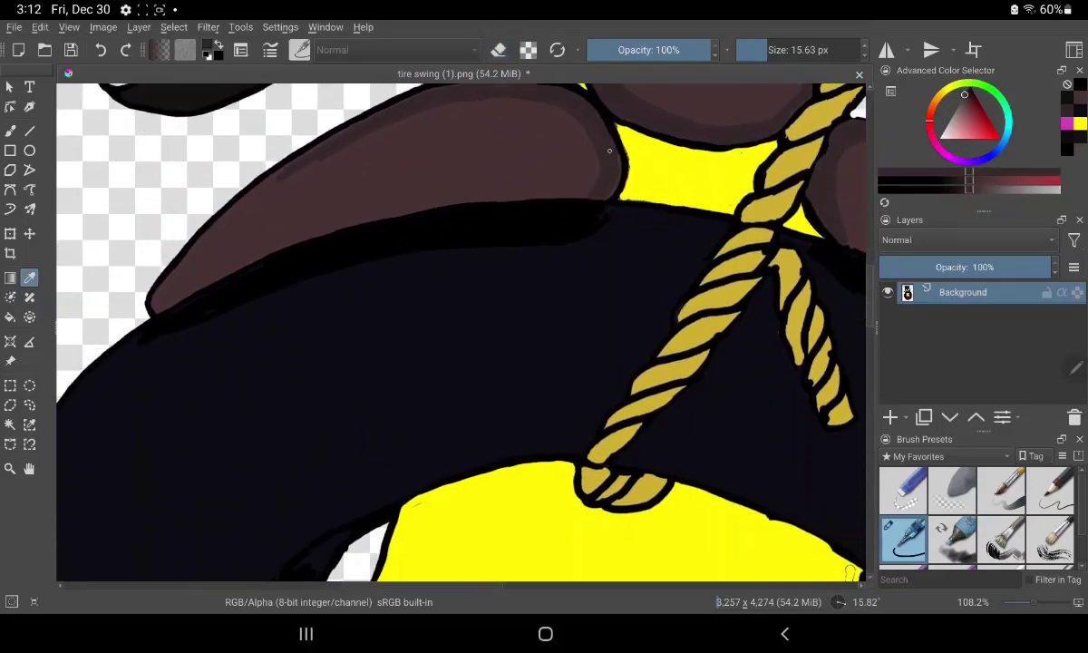
left_click(10, 130)
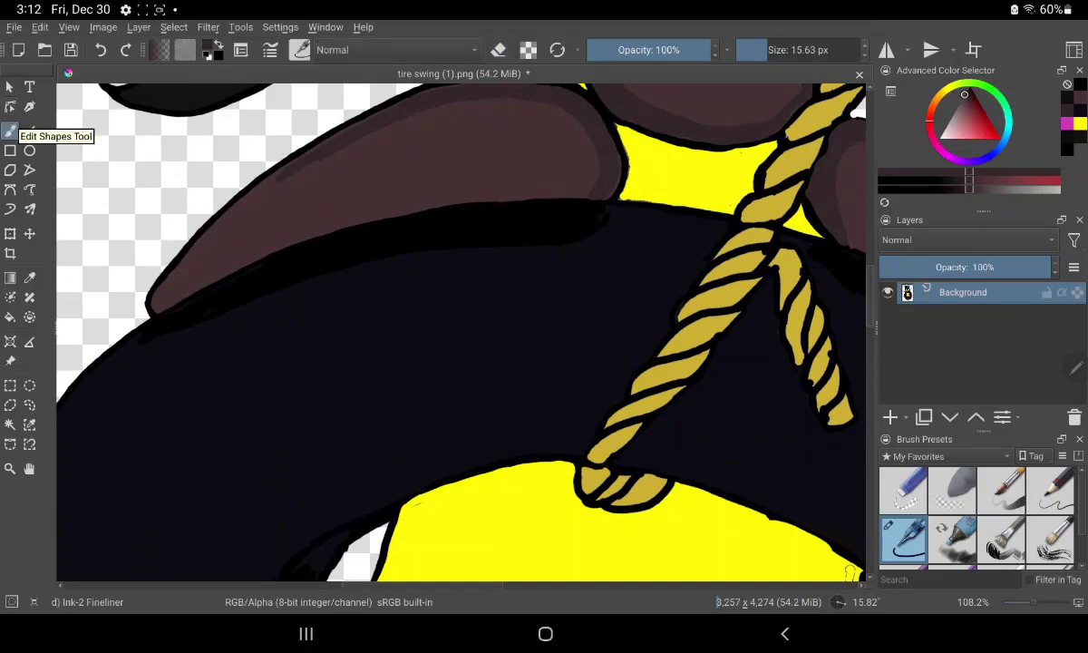
scroll(461, 331, "down", 5)
scroll(461, 331, "down", 5)
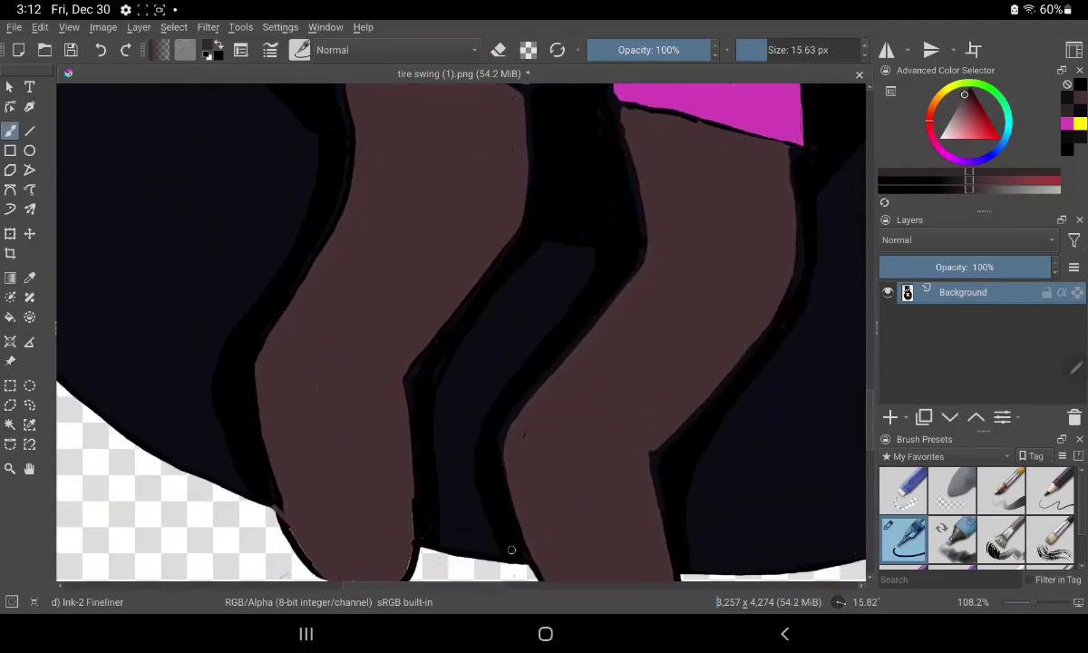
scroll(460, 331, "up", 1)
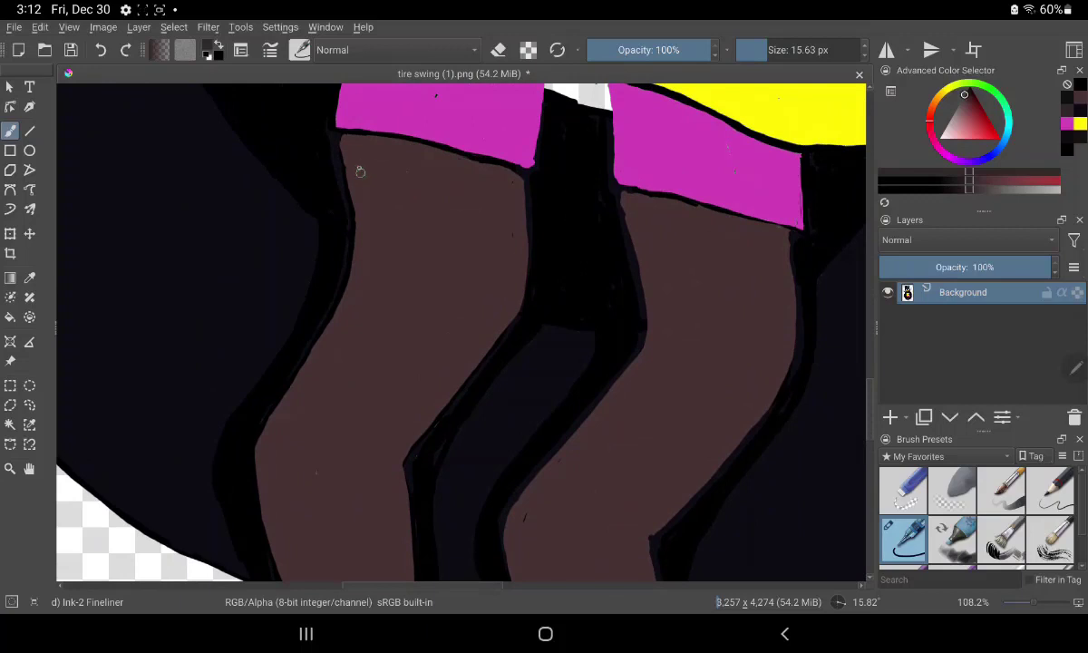
Step: Shade the top of the left leg under the shorts and down its right edge to the knee
mouse_move(383, 152)
left_mouse_down()
mouse_move(336, 161)
mouse_move(347, 220)
mouse_move(359, 187)
mouse_move(338, 227)
mouse_move(326, 136)
mouse_move(423, 150)
left_mouse_up()
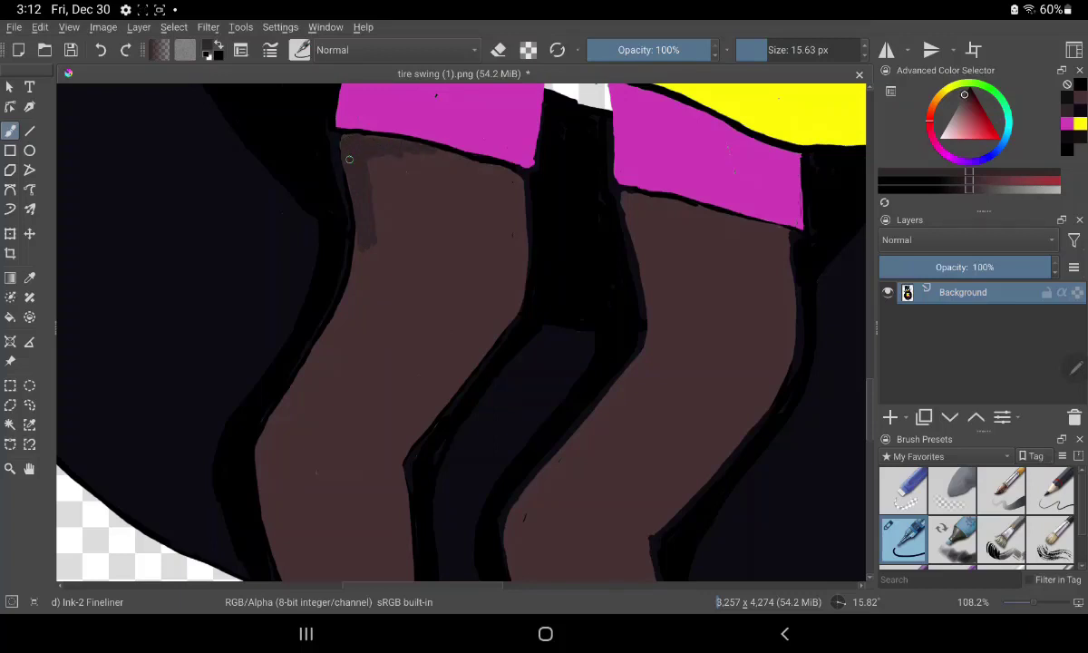
mouse_move(371, 156)
left_mouse_down()
mouse_move(480, 186)
mouse_move(408, 162)
mouse_move(367, 172)
mouse_move(474, 171)
left_mouse_up()
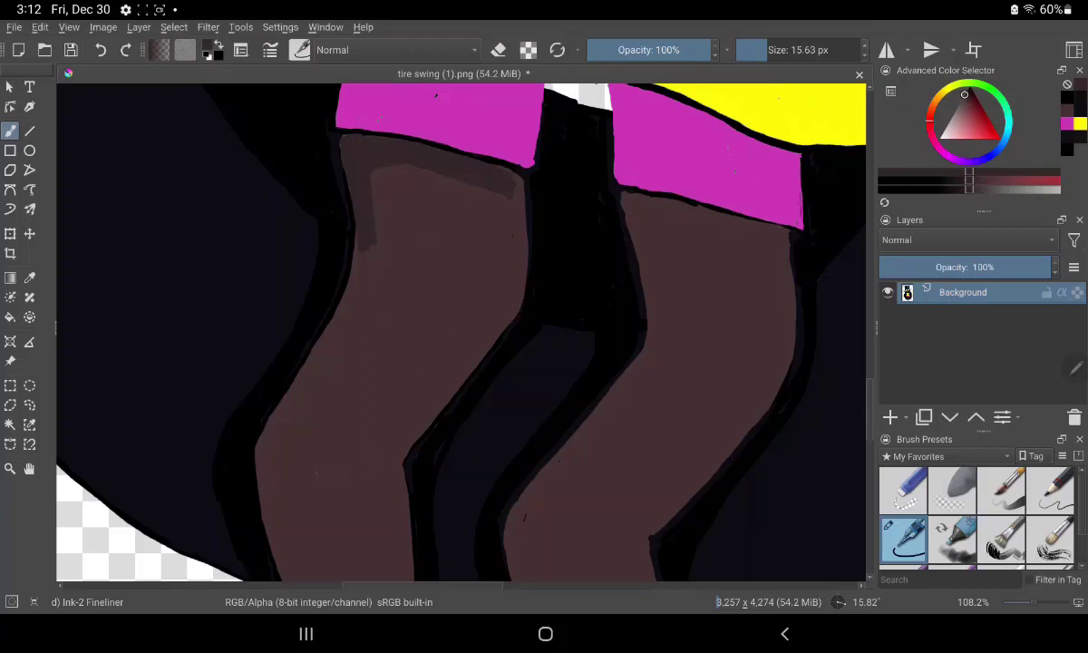
left_click_drag(481, 322, 513, 220)
left_click_drag(486, 313, 488, 166)
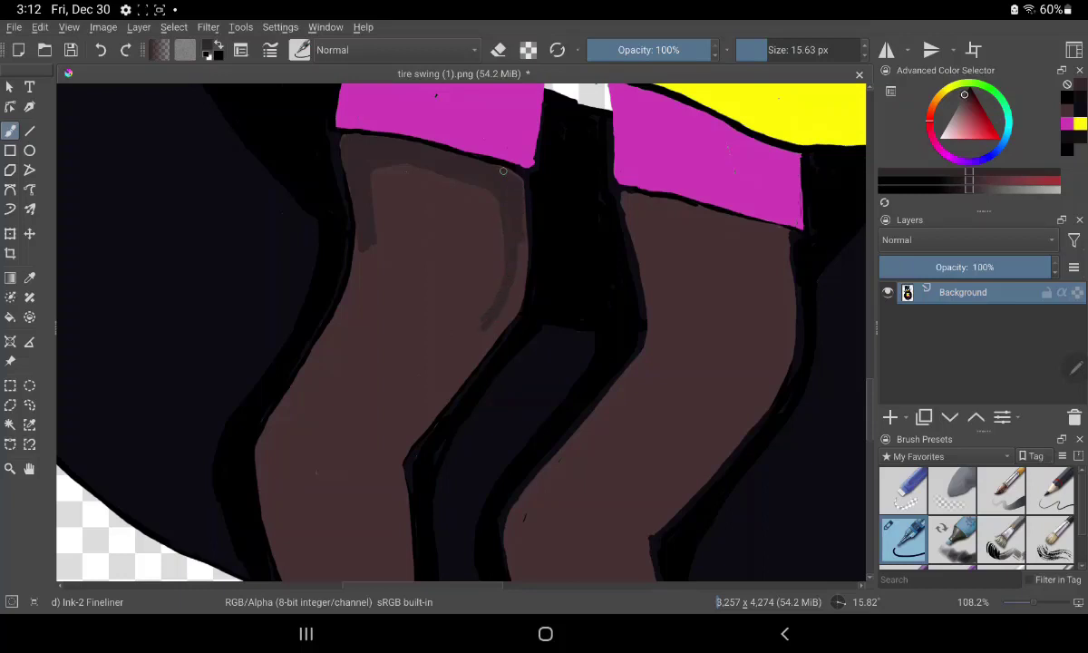
mouse_move(484, 277)
left_mouse_down()
mouse_move(492, 213)
mouse_move(502, 322)
left_mouse_up()
left_click_drag(453, 310, 415, 362)
left_click_drag(480, 344, 447, 386)
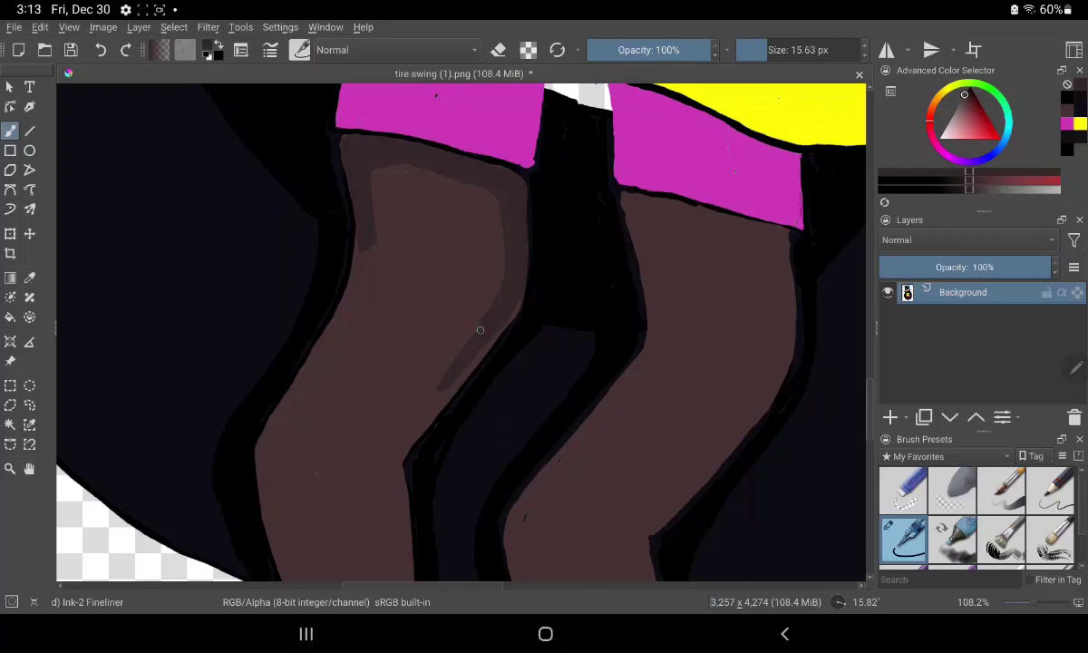
mouse_move(479, 330)
left_mouse_down()
mouse_move(419, 391)
mouse_move(395, 450)
mouse_move(374, 463)
left_mouse_up()
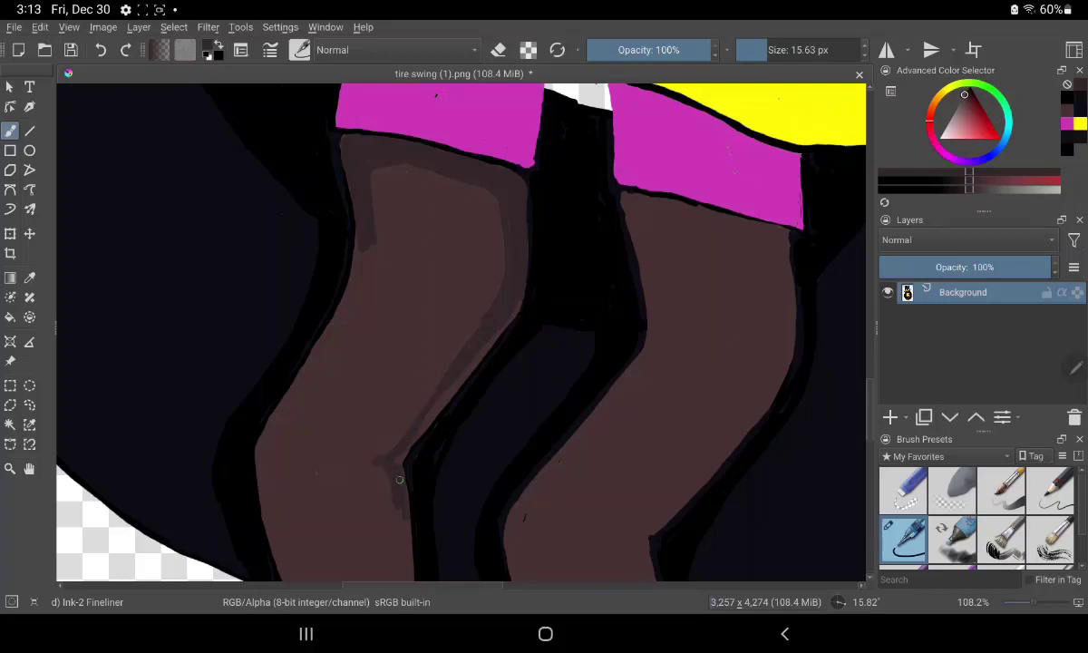
mouse_move(396, 503)
left_mouse_down()
mouse_move(399, 460)
mouse_move(469, 372)
mouse_move(477, 303)
mouse_move(519, 245)
left_mouse_up()
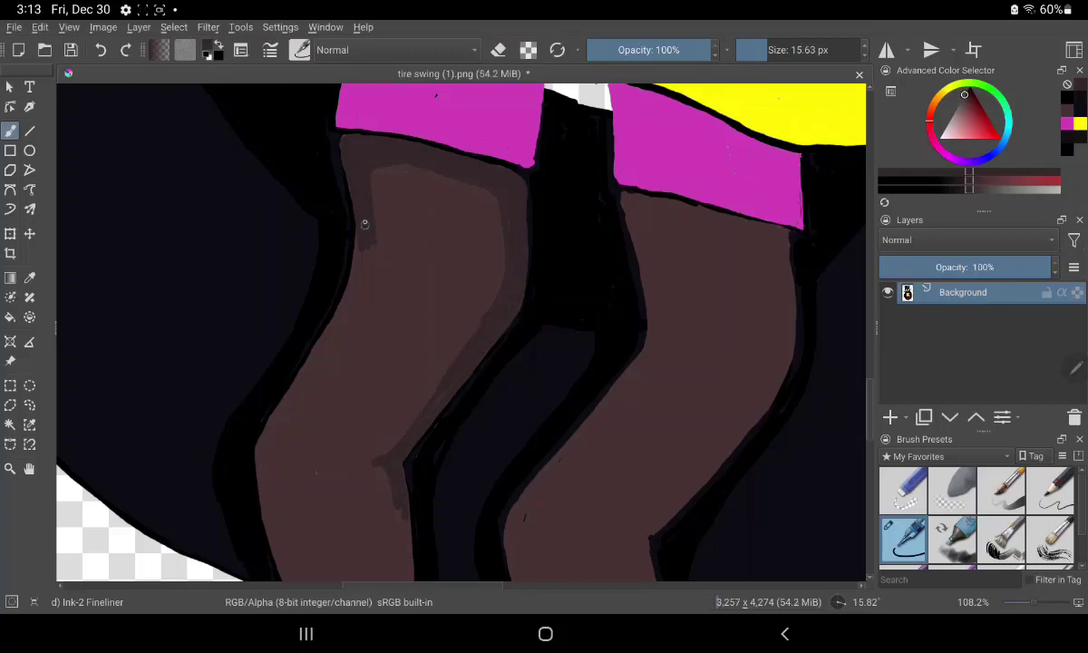
Step: Shade along the left leg's left edge and its right edge below the knee
mouse_move(364, 294)
left_mouse_down()
mouse_move(362, 251)
mouse_move(321, 351)
left_mouse_up()
mouse_move(354, 247)
left_mouse_down()
mouse_move(350, 286)
mouse_move(283, 372)
mouse_move(252, 467)
left_mouse_up()
mouse_move(270, 380)
left_mouse_down()
mouse_move(262, 469)
mouse_move(242, 416)
left_mouse_up()
left_click_drag(247, 461, 249, 483)
left_click_drag(263, 389, 298, 327)
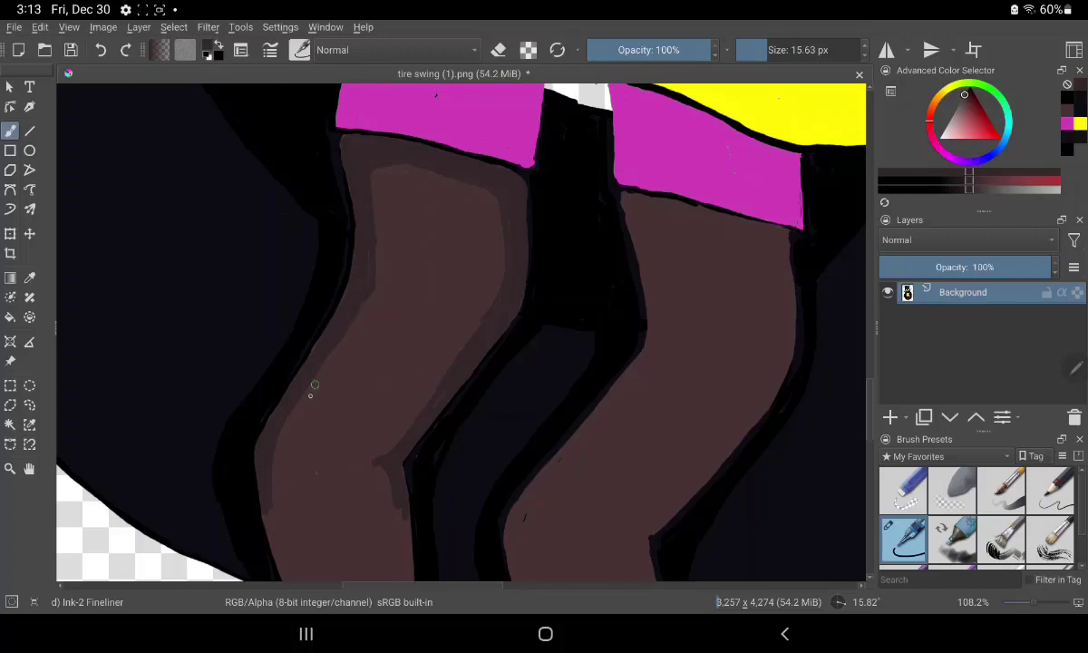
left_click_drag(250, 446, 265, 509)
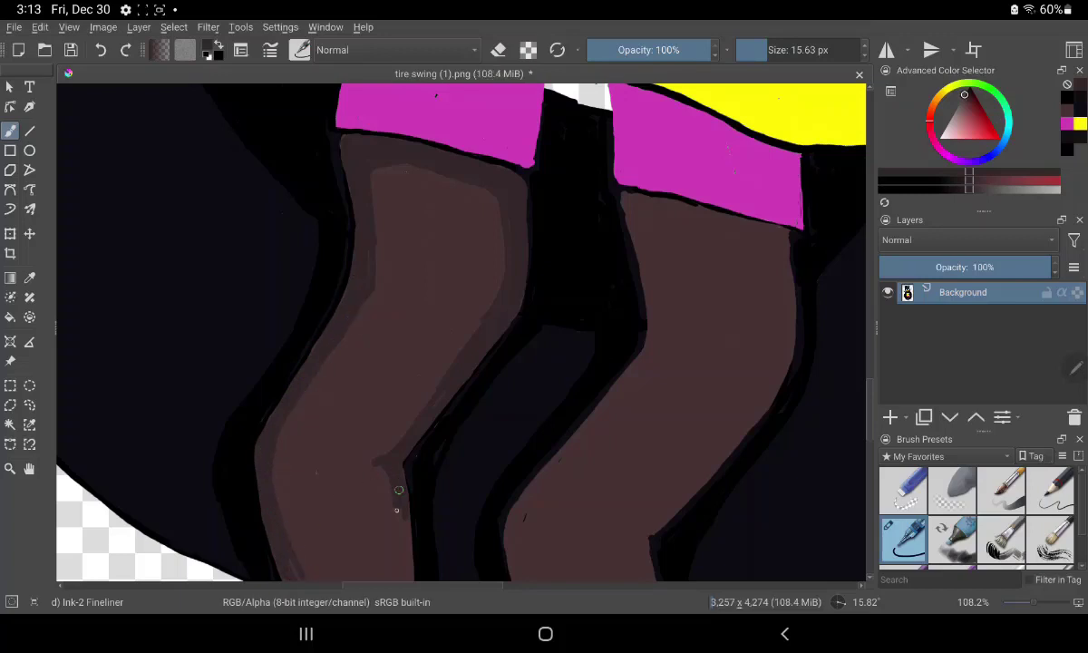
left_click_drag(396, 467, 402, 576)
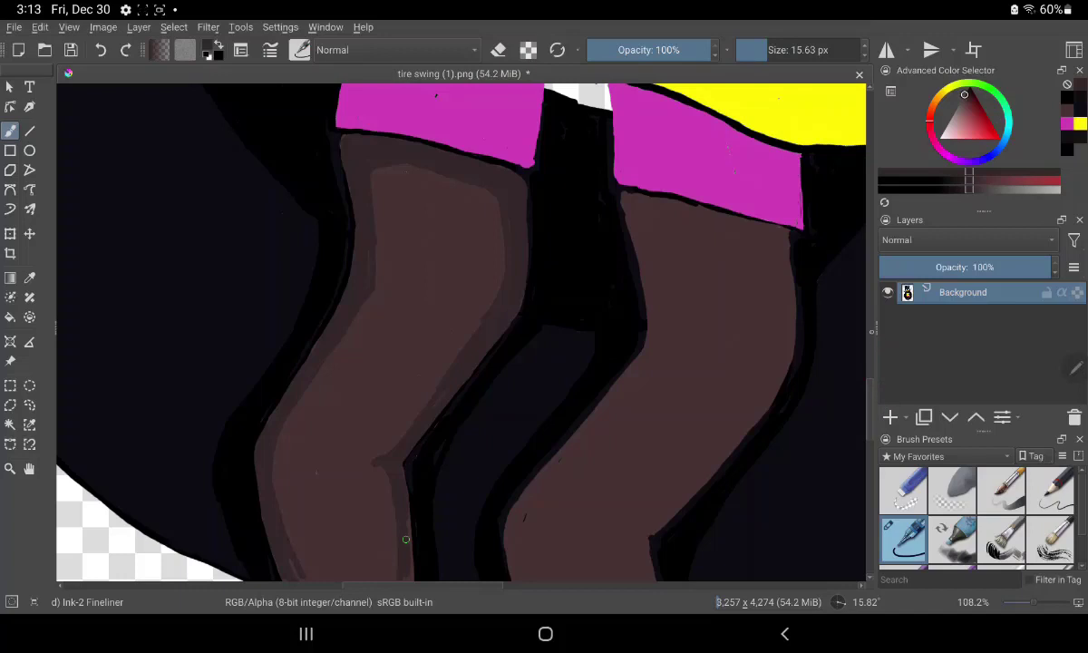
scroll(405, 539, "down", 5)
Step: Finish shading the lower-left edge of the left leg and dismiss the system notifications
left_click_drag(272, 363, 331, 448)
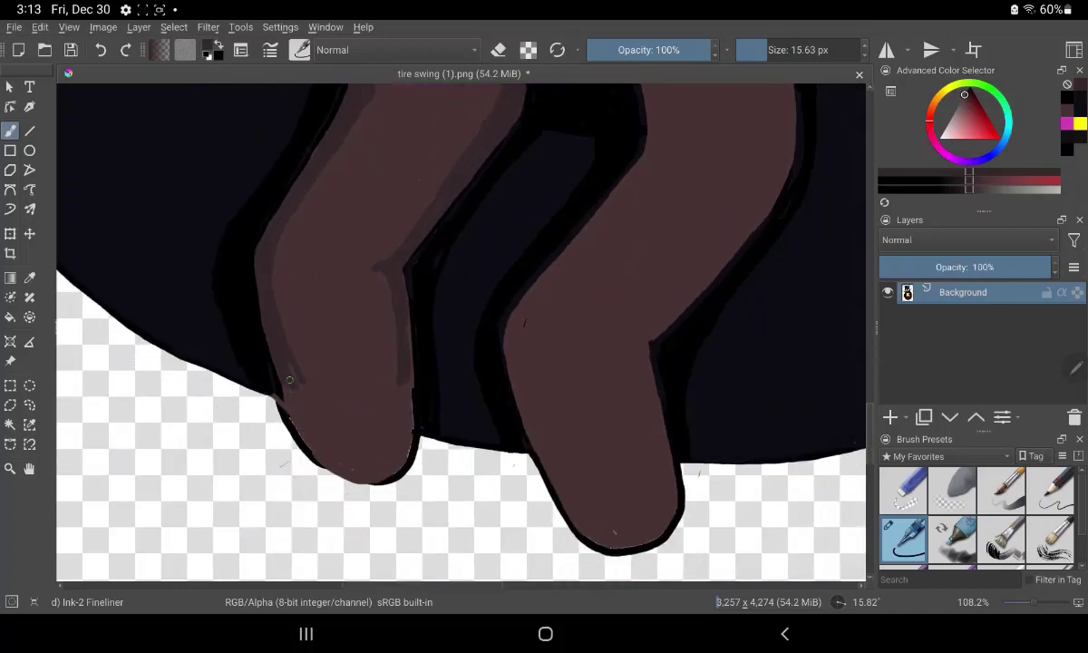
mouse_move(298, 379)
left_mouse_down()
mouse_move(321, 445)
mouse_move(400, 391)
mouse_move(382, 474)
left_mouse_up()
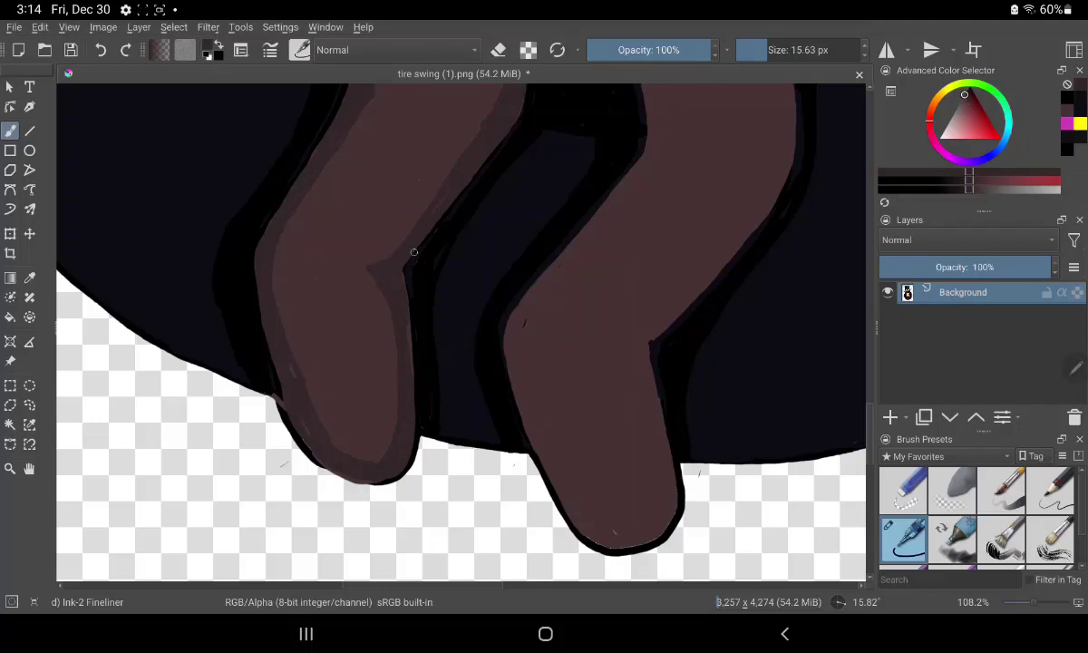
left_click_drag(545, 5, 592, 121)
left_click_drag(568, 553, 569, 272)
Step: Shade the right leg's inner, lower and outer edges with darker brown above the knee
mouse_move(603, 239)
left_mouse_down()
mouse_move(541, 309)
mouse_move(526, 354)
left_mouse_up()
left_click_drag(589, 192, 547, 236)
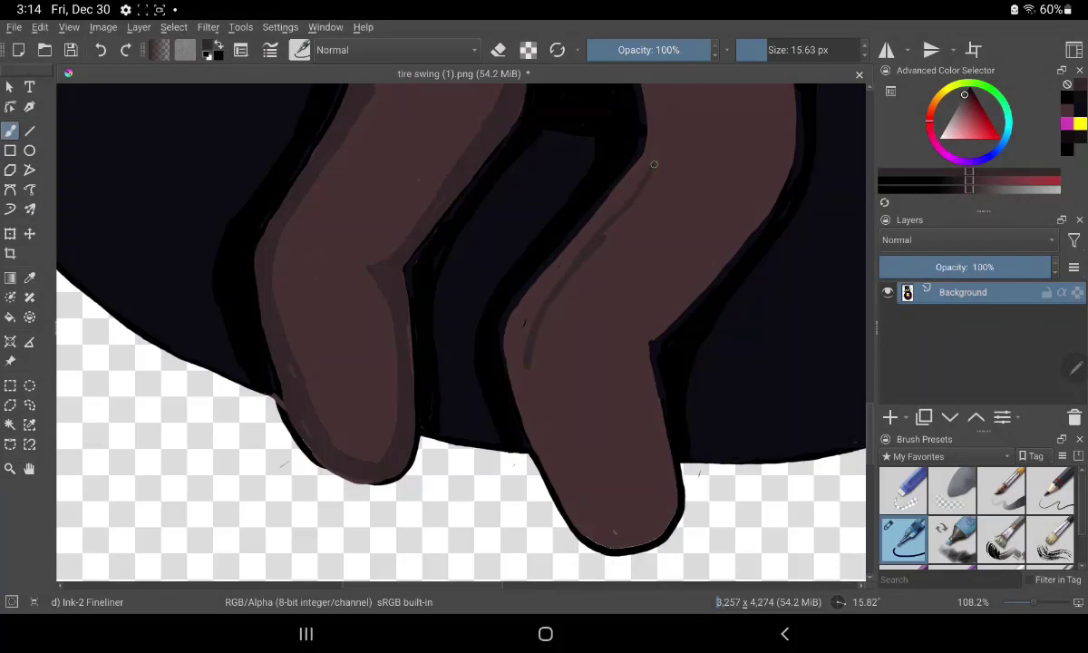
mouse_move(616, 153)
left_mouse_down()
mouse_move(537, 236)
mouse_move(553, 279)
mouse_move(526, 332)
mouse_move(517, 389)
mouse_move(548, 459)
left_mouse_up()
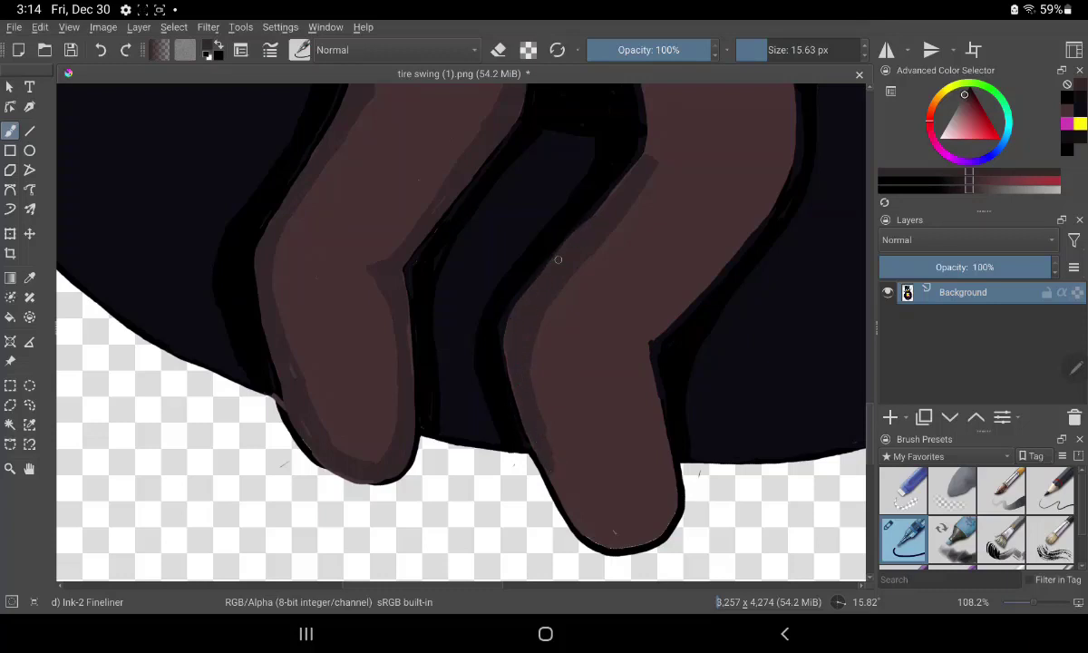
left_click_drag(558, 260, 635, 168)
mouse_move(533, 457)
left_mouse_down()
mouse_move(619, 531)
mouse_move(617, 338)
mouse_move(638, 349)
mouse_move(657, 418)
mouse_move(652, 532)
left_mouse_up()
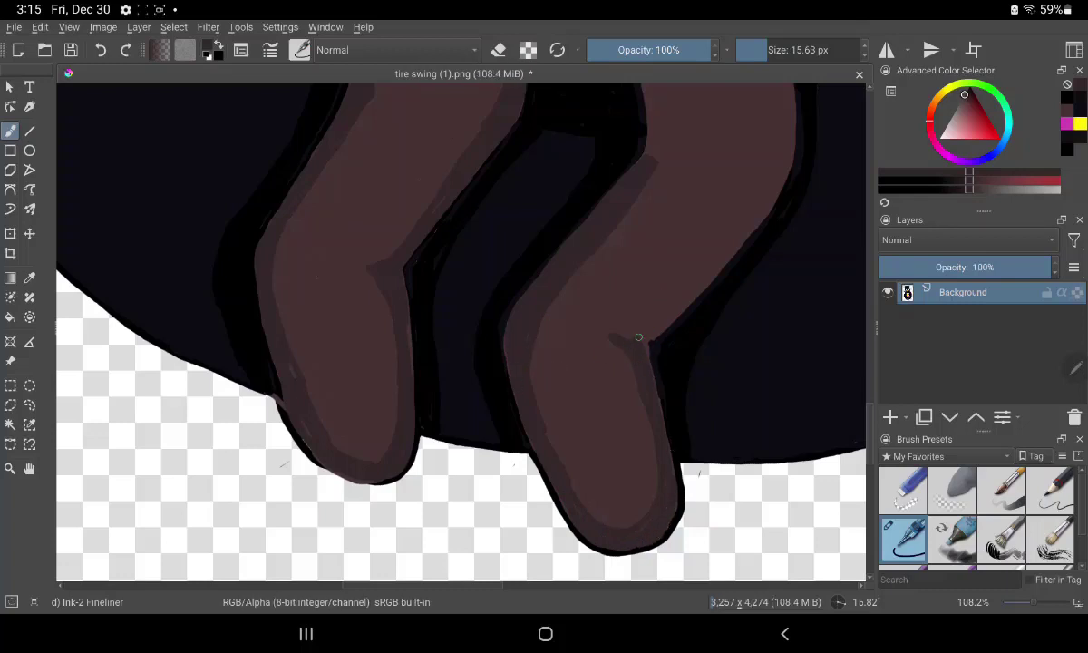
left_click_drag(650, 343, 735, 244)
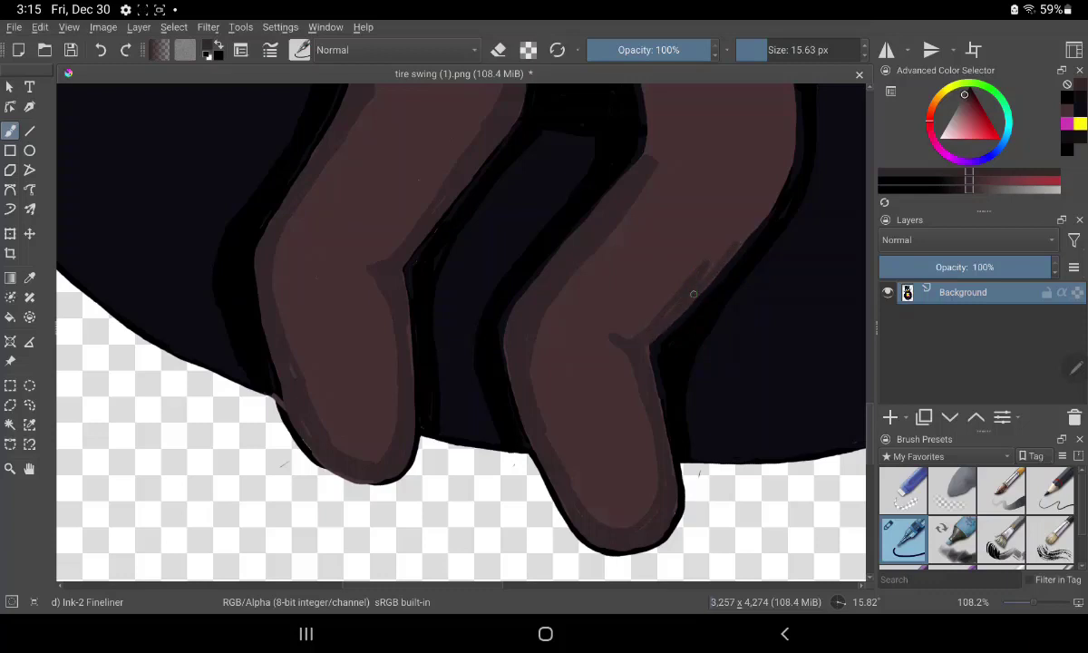
left_click_drag(694, 288, 753, 207)
left_click_drag(765, 211, 690, 296)
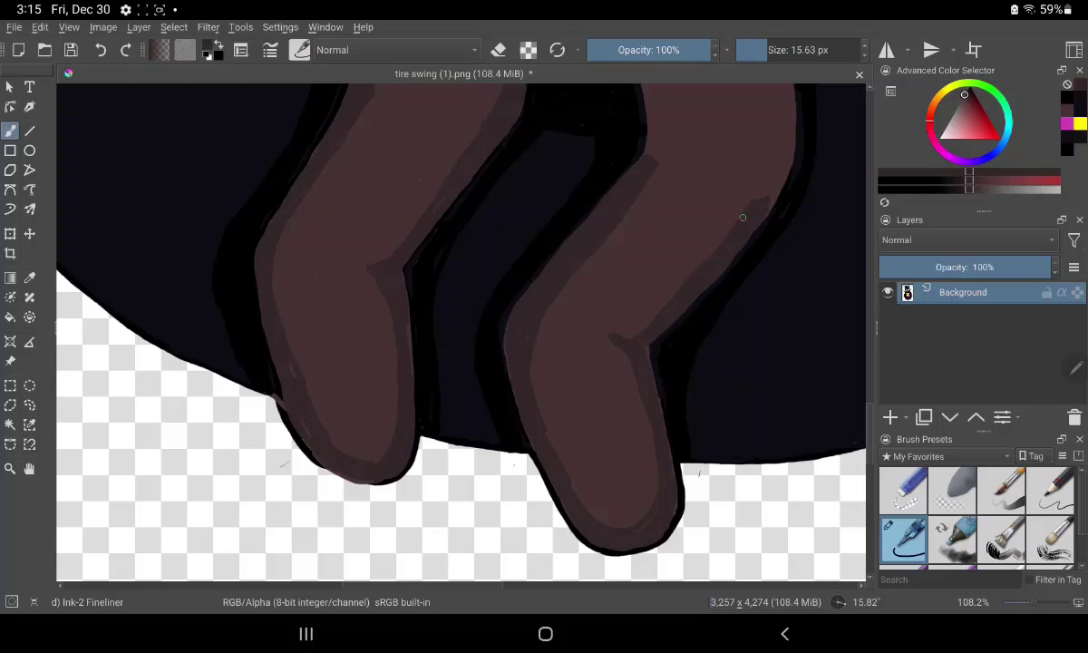
Step: Paint darker brown shading on the right leg's top, outer edge and inner left edge
scroll(743, 217, "up", 5)
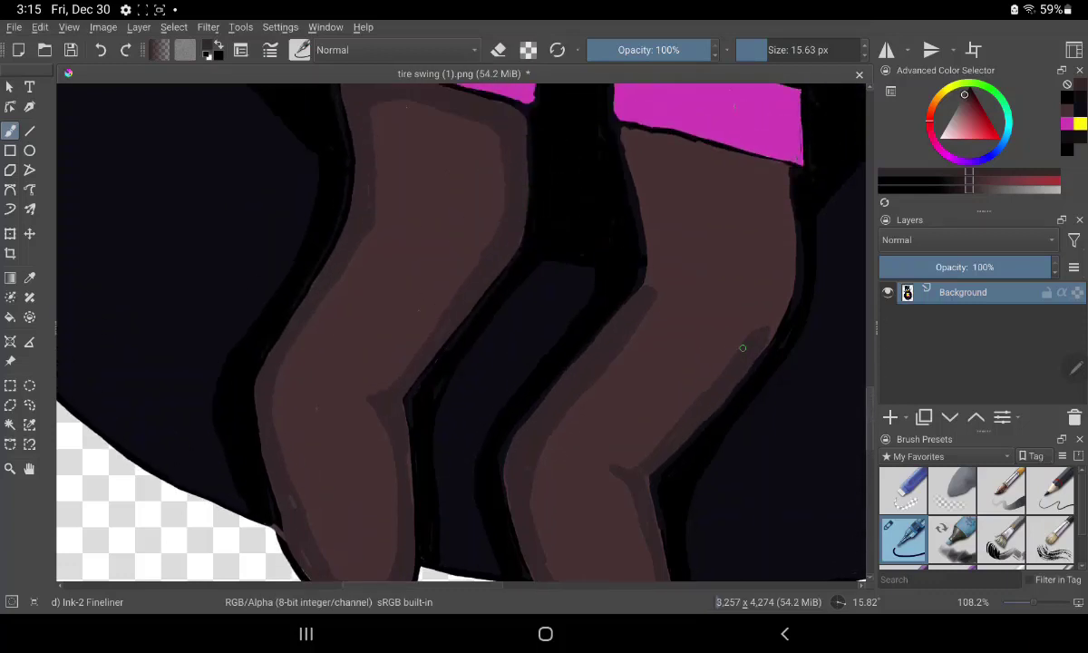
scroll(743, 217, "up", 2)
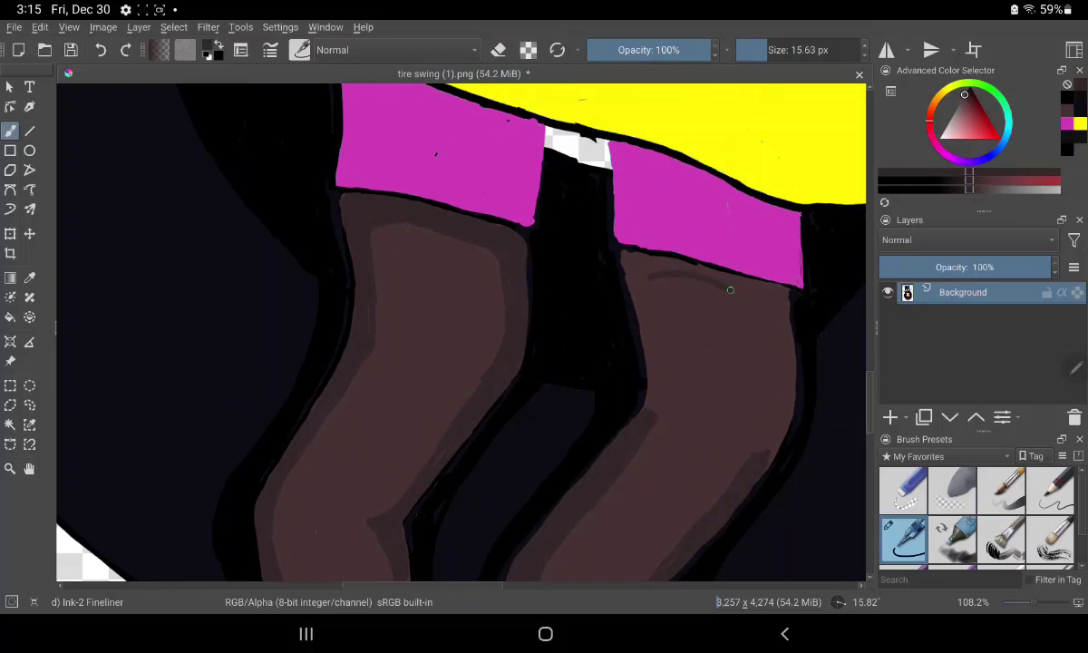
mouse_move(644, 274)
left_mouse_down()
mouse_move(707, 280)
mouse_move(763, 446)
left_mouse_up()
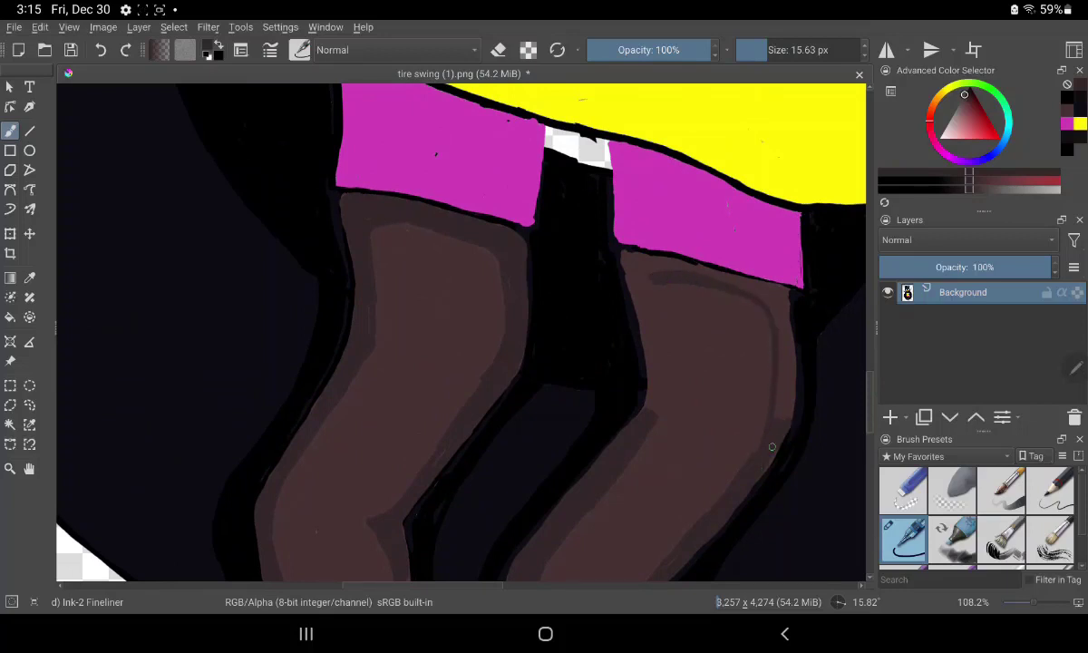
left_click_drag(782, 413, 789, 375)
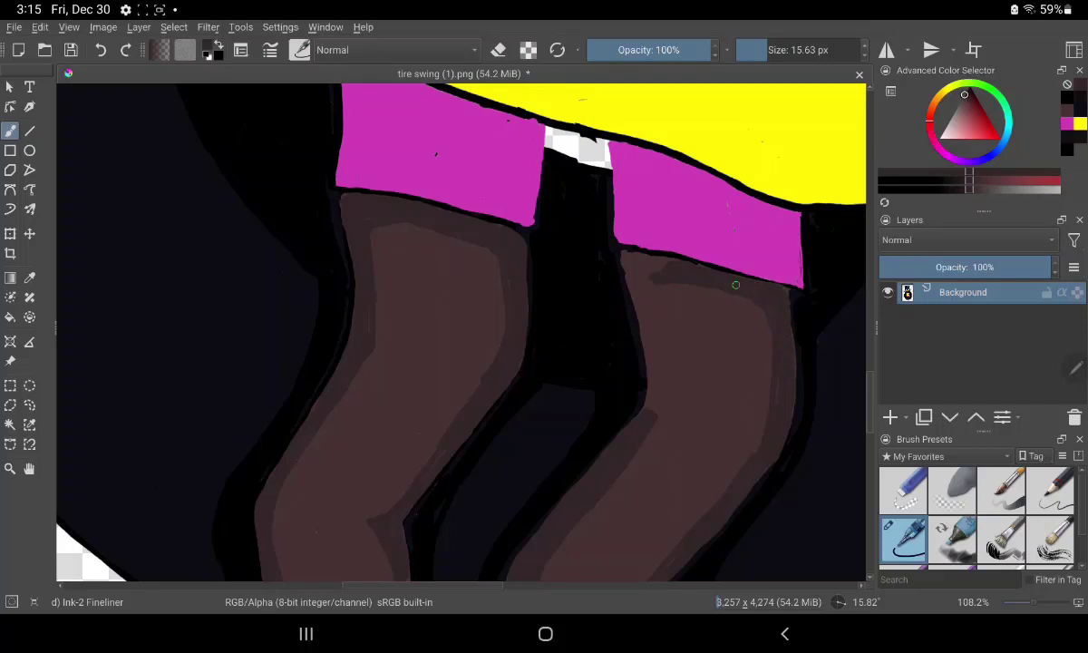
mouse_move(617, 263)
left_mouse_down()
mouse_move(639, 394)
mouse_move(650, 338)
left_mouse_up()
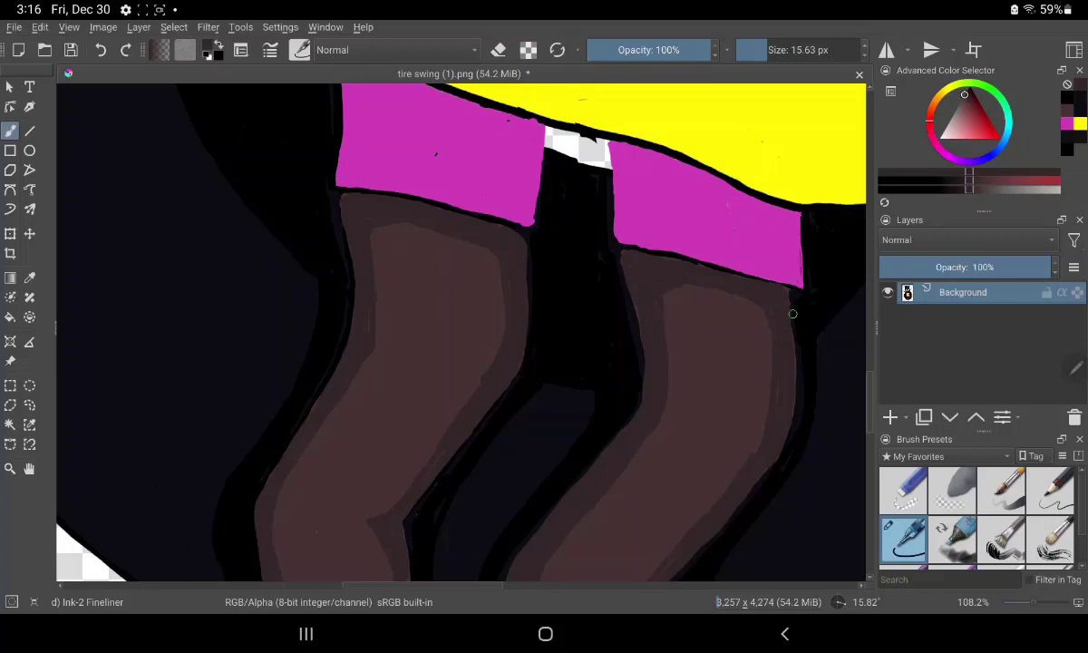
Step: Sample the shorts magenta and paint lighter mauve along the right shorts leg's edges
left_click(29, 278)
left_click(771, 258)
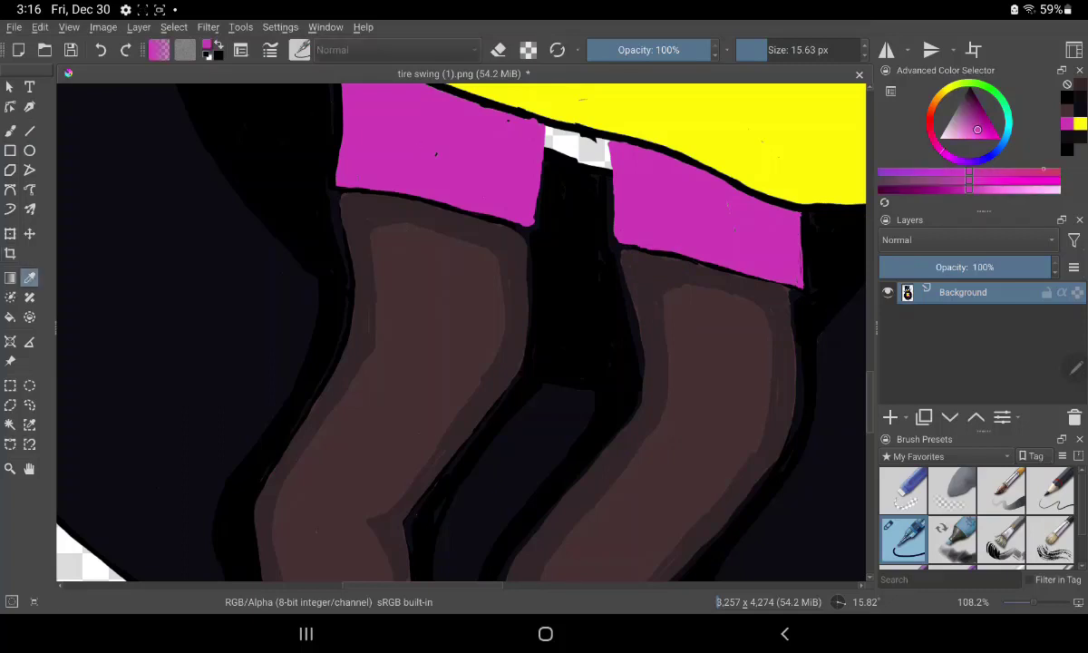
left_click(785, 218)
left_click(743, 218)
key("b")
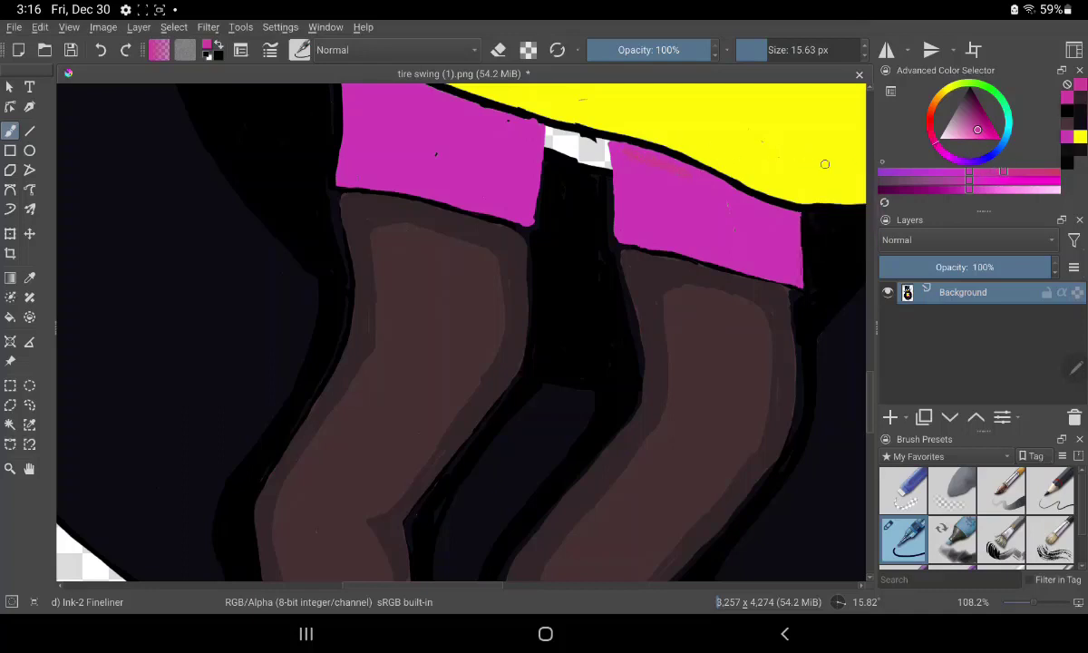
left_click(864, 162, "ctrl")
left_click_drag(639, 156, 659, 158)
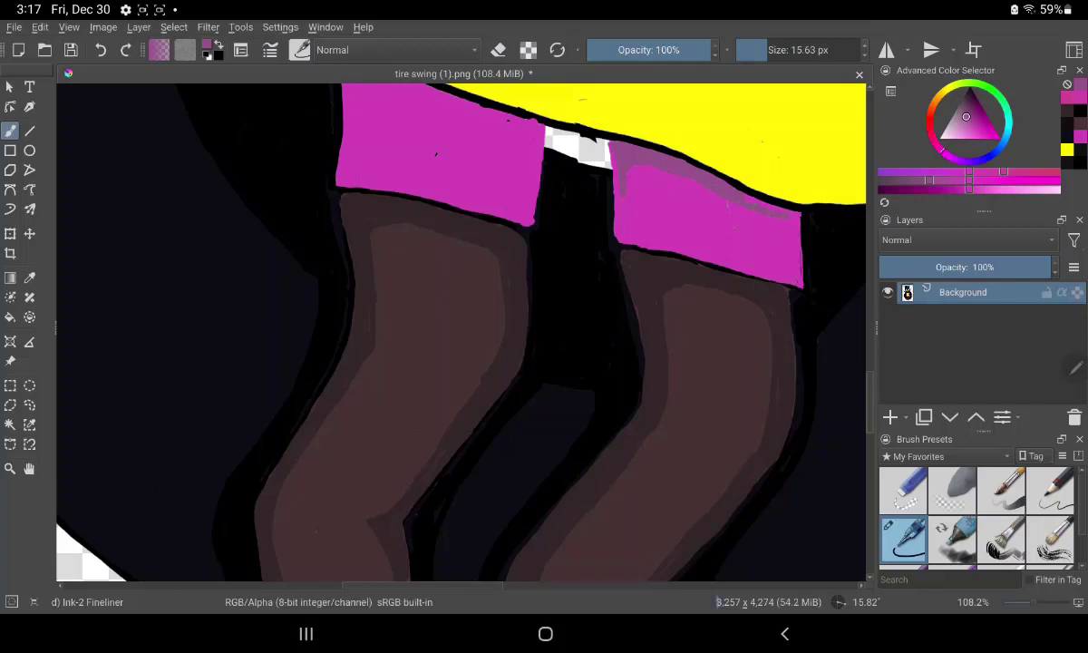
left_click_drag(690, 181, 771, 201)
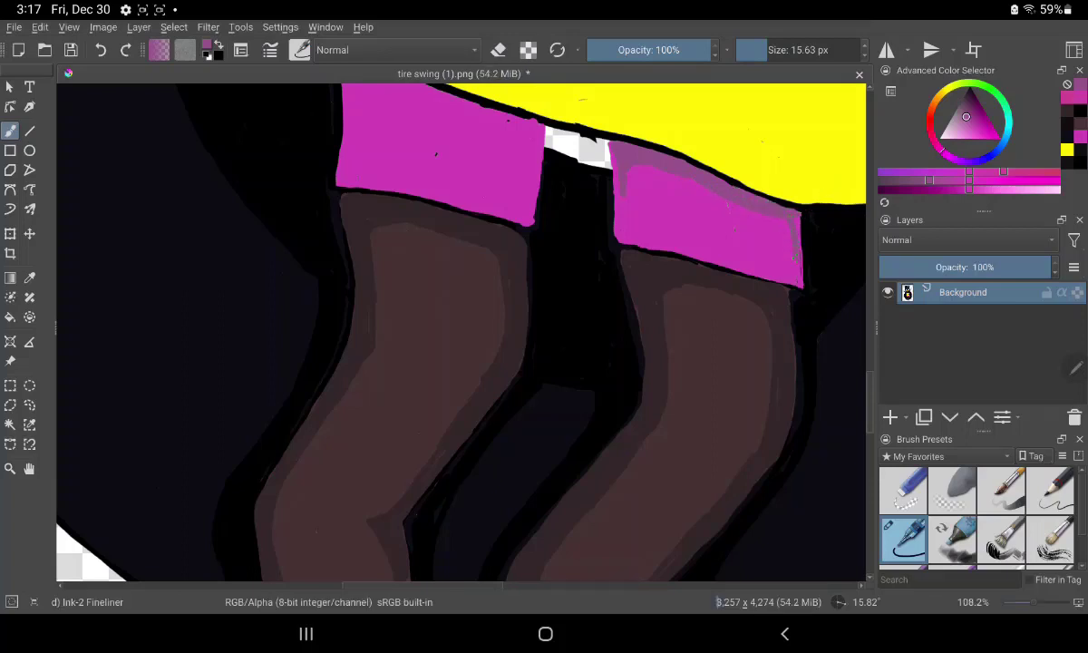
left_click_drag(802, 214, 801, 245)
left_click_drag(802, 224, 803, 256)
left_click_drag(619, 237, 731, 268)
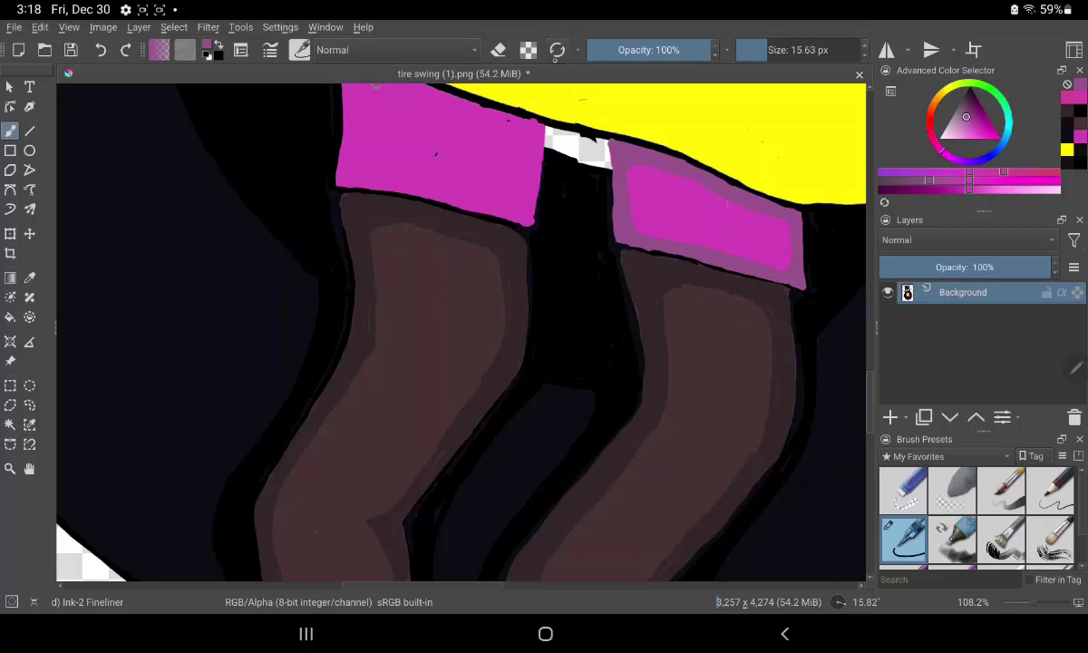
Step: Add mauve shading along the left shorts leg's lower edge, top edge and corners
left_click(498, 50)
left_click(498, 50)
left_click_drag(325, 174, 452, 201)
mouse_move(477, 208)
left_mouse_down()
mouse_move(522, 225)
mouse_move(477, 209)
left_mouse_up()
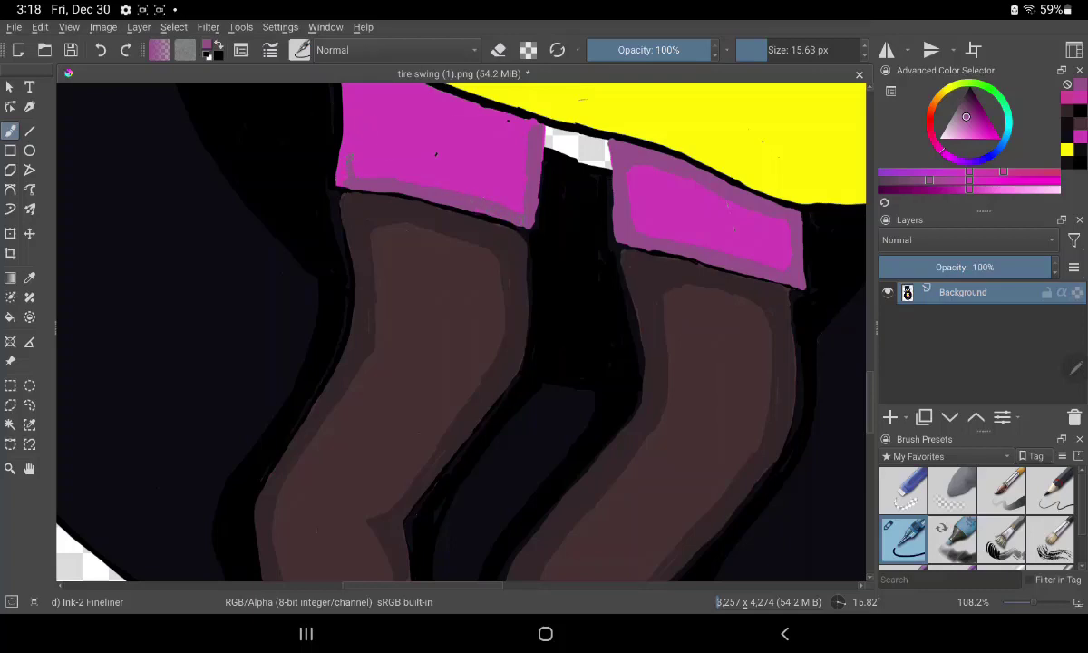
left_click_drag(320, 176, 332, 180)
scroll(362, 213, "up", 5)
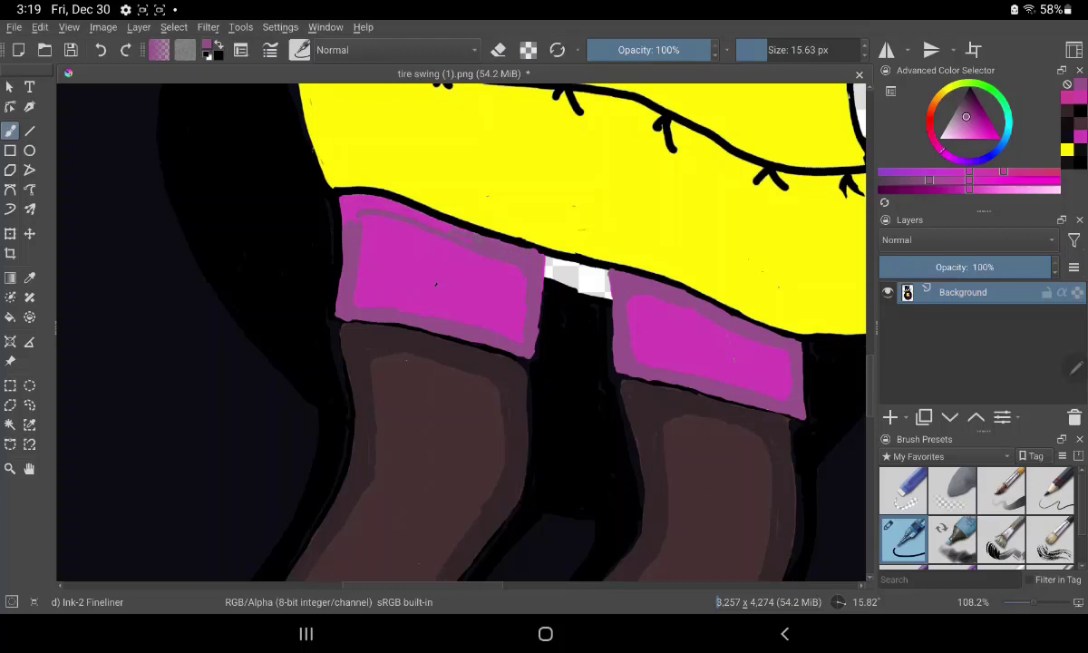
left_click_drag(397, 200, 490, 234)
left_click_drag(345, 184, 358, 185)
scroll(522, 462, "down", 5)
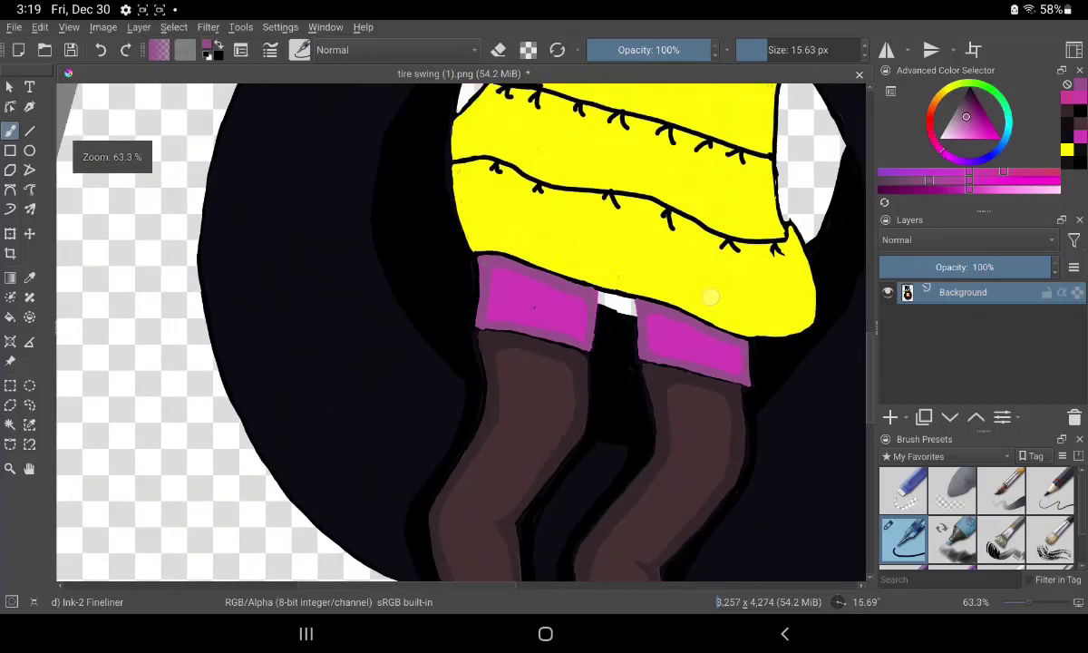
scroll(648, 377, "down", 5)
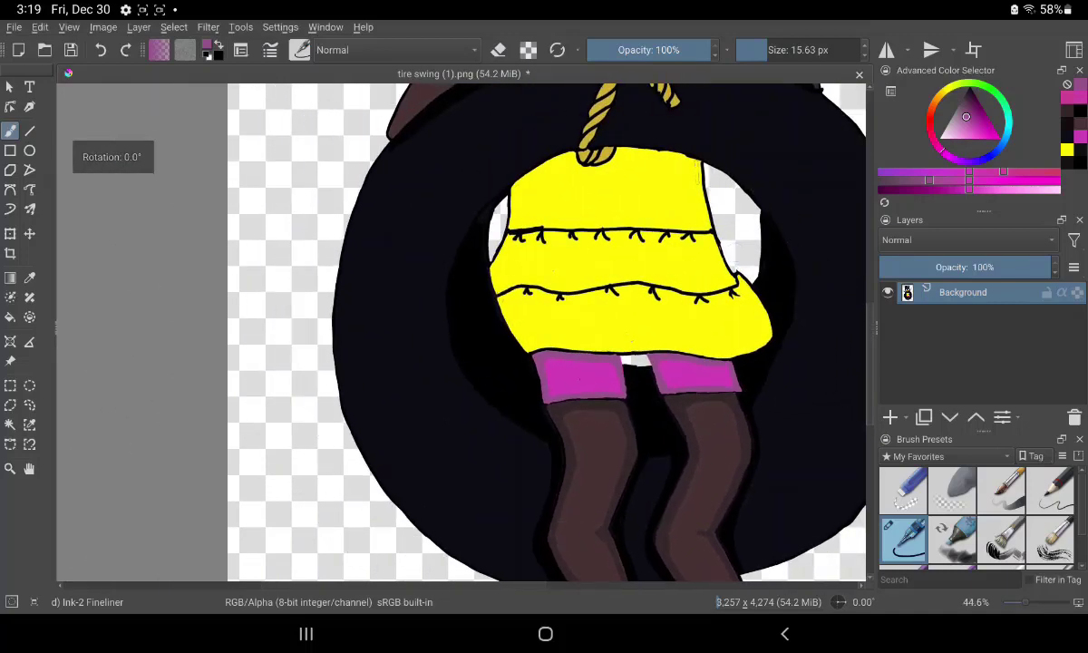
scroll(648, 376, "down", 3)
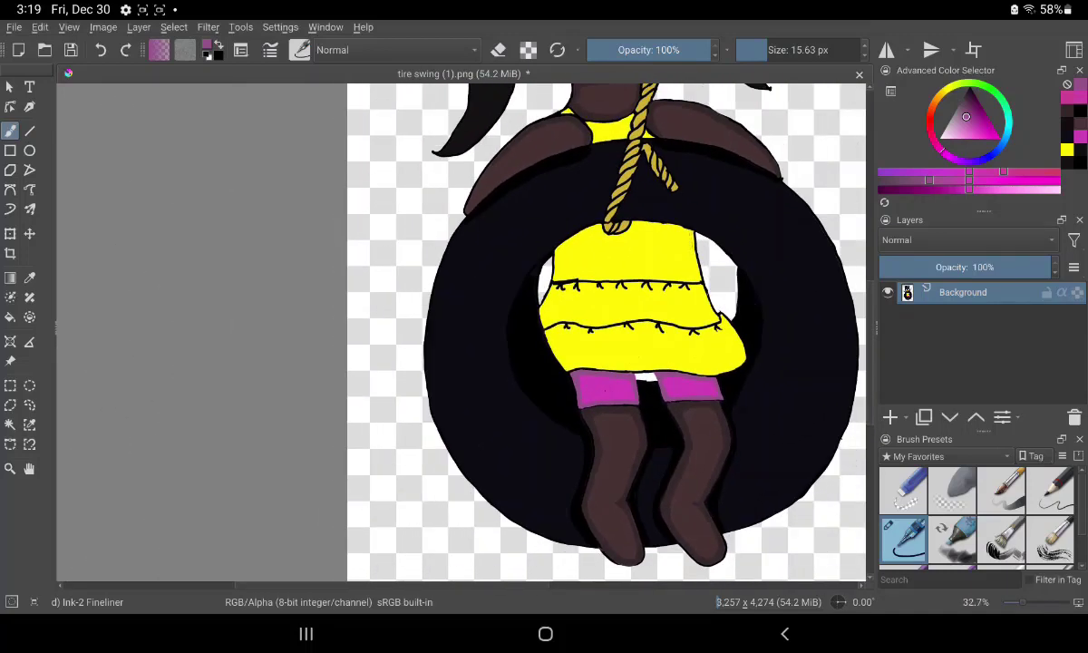
scroll(667, 393, "down", 2)
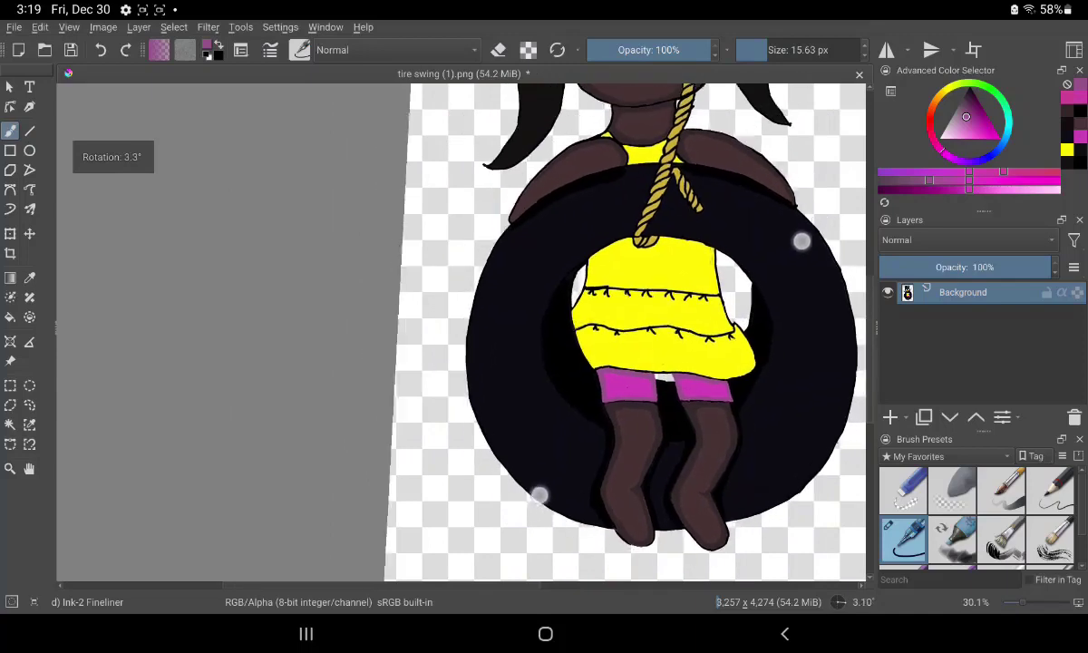
scroll(668, 393, "up", 3)
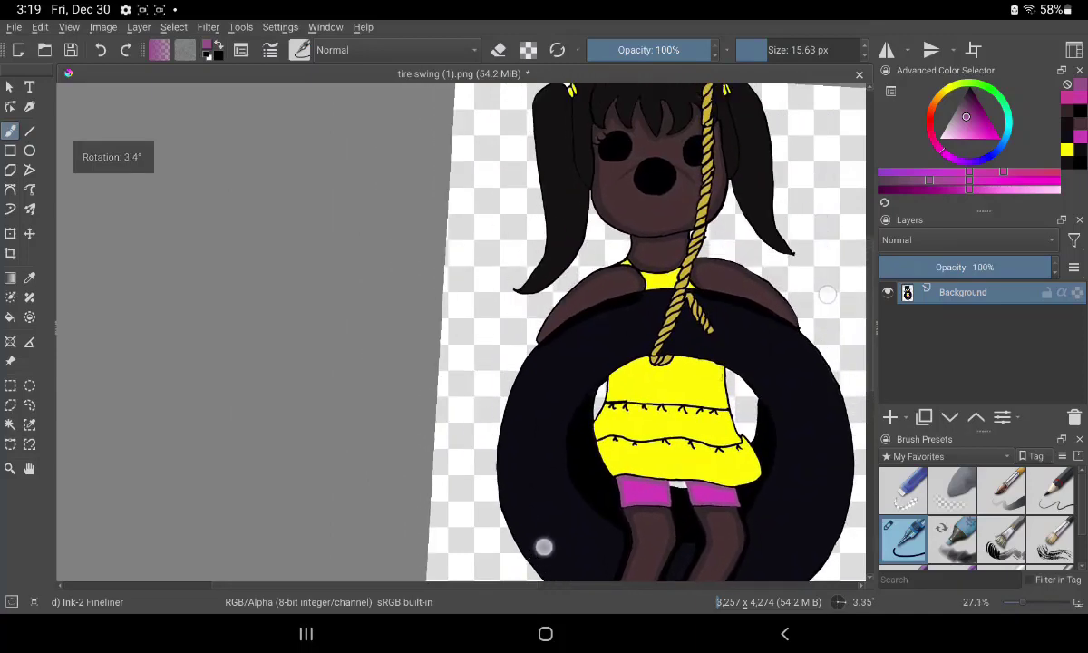
scroll(686, 412, "down", 3)
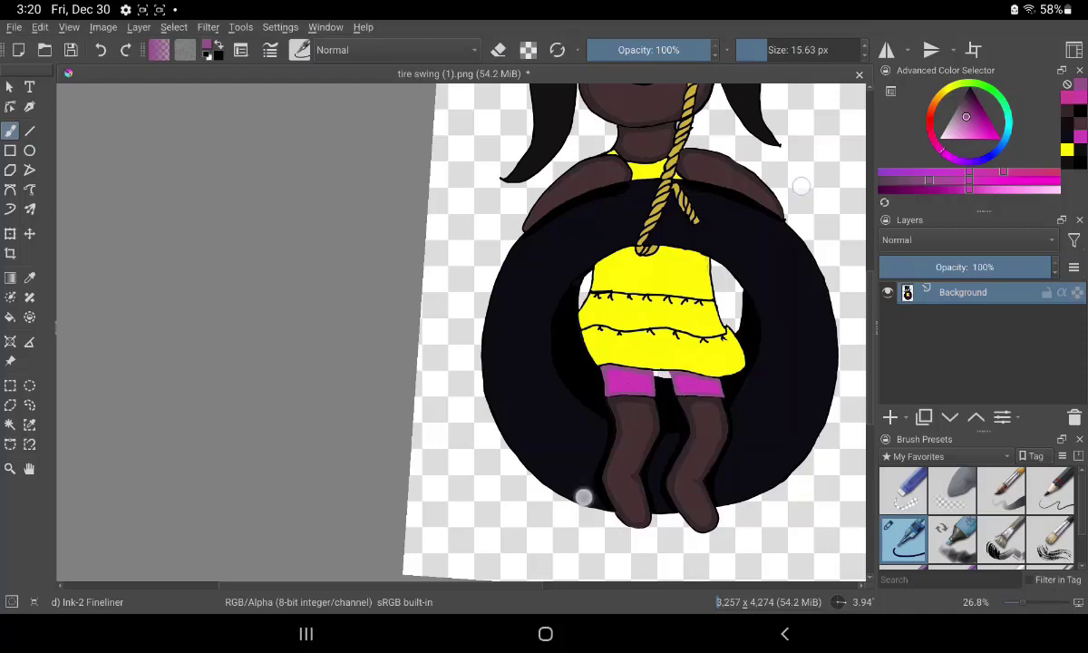
scroll(547, 463, "up", 2)
scroll(598, 363, "up", 2)
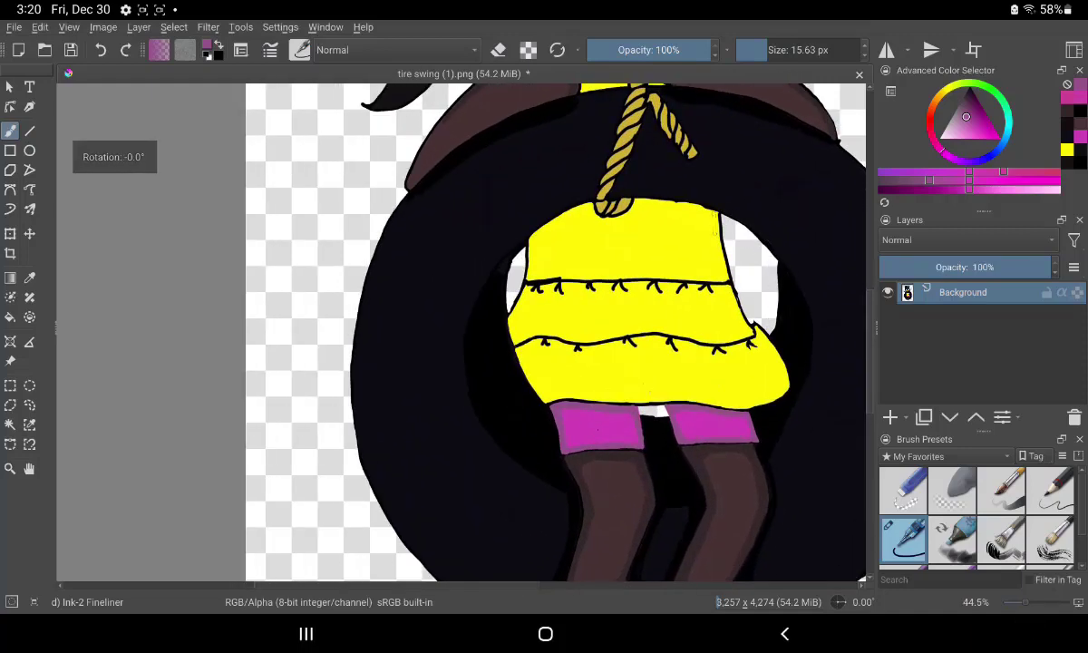
scroll(663, 361, "up", 2)
scroll(664, 360, "up", 1)
scroll(662, 353, "up", 1)
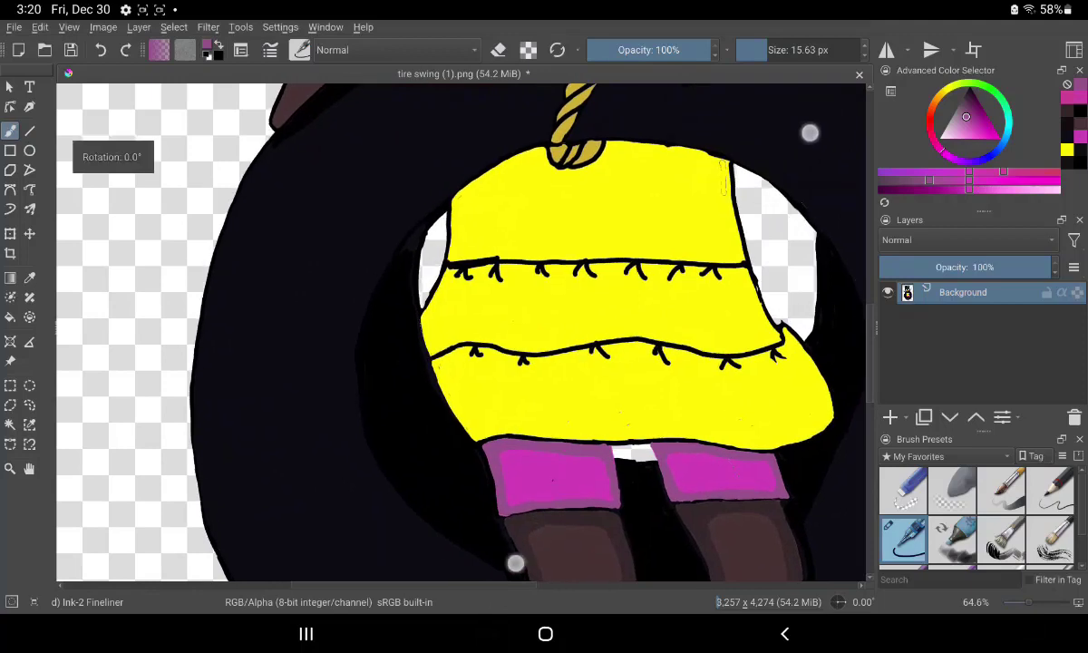
scroll(662, 354, "up", 3)
scroll(648, 351, "up", 1)
scroll(646, 356, "up", 2)
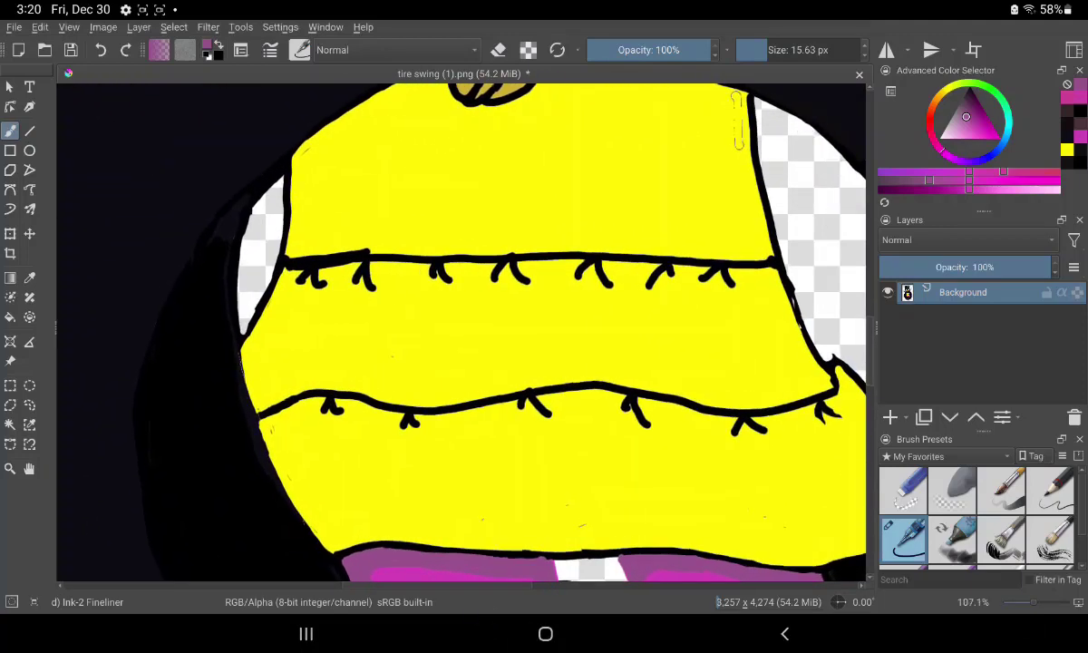
Step: Sample a darker olive yellow from the dress, then make black the paint colour
left_click(29, 278)
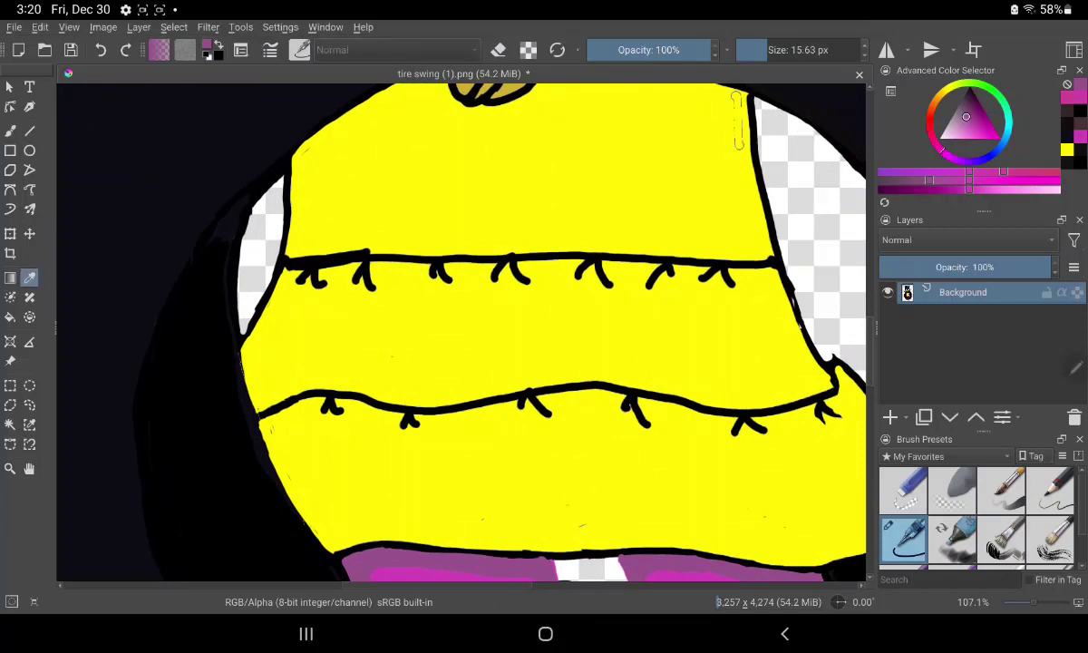
left_click(544, 336)
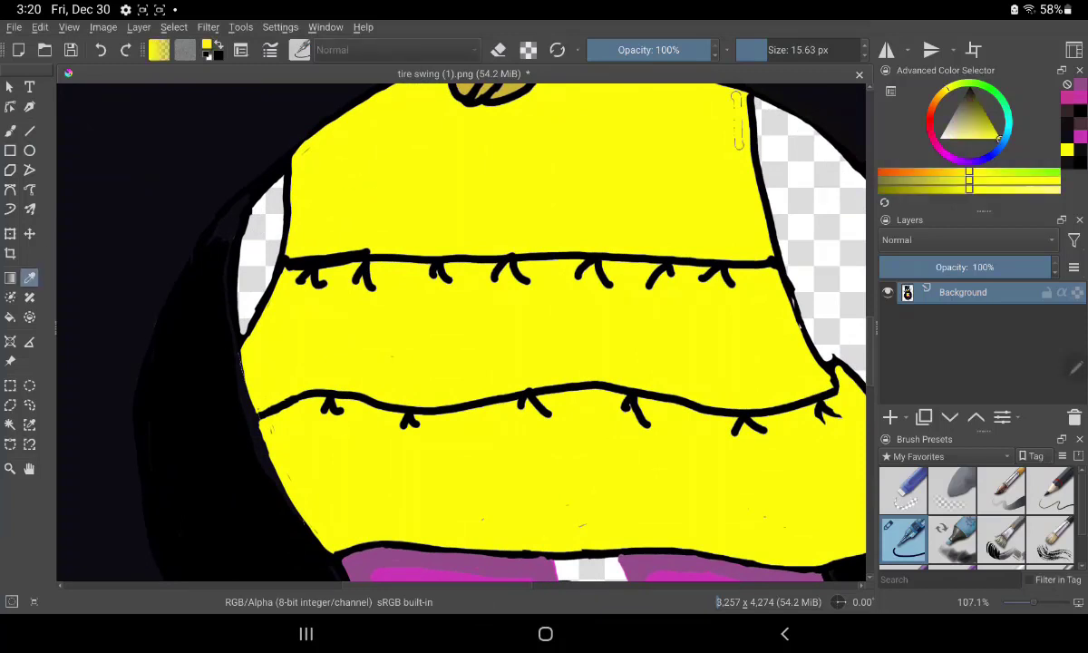
left_click(785, 227)
left_click(785, 214)
key("b")
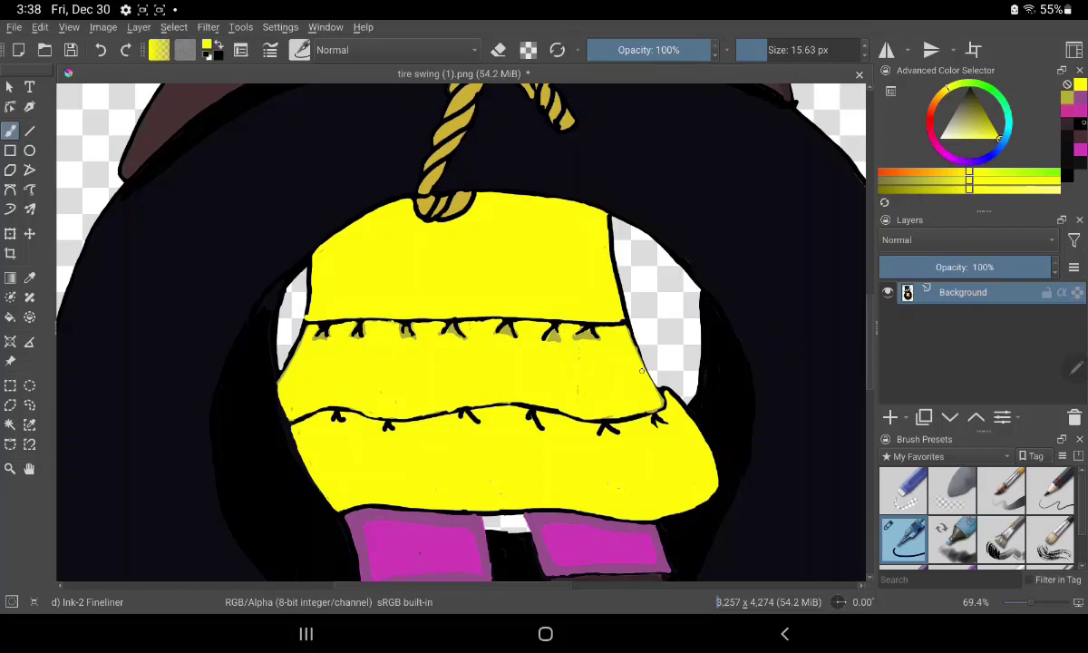
key("x")
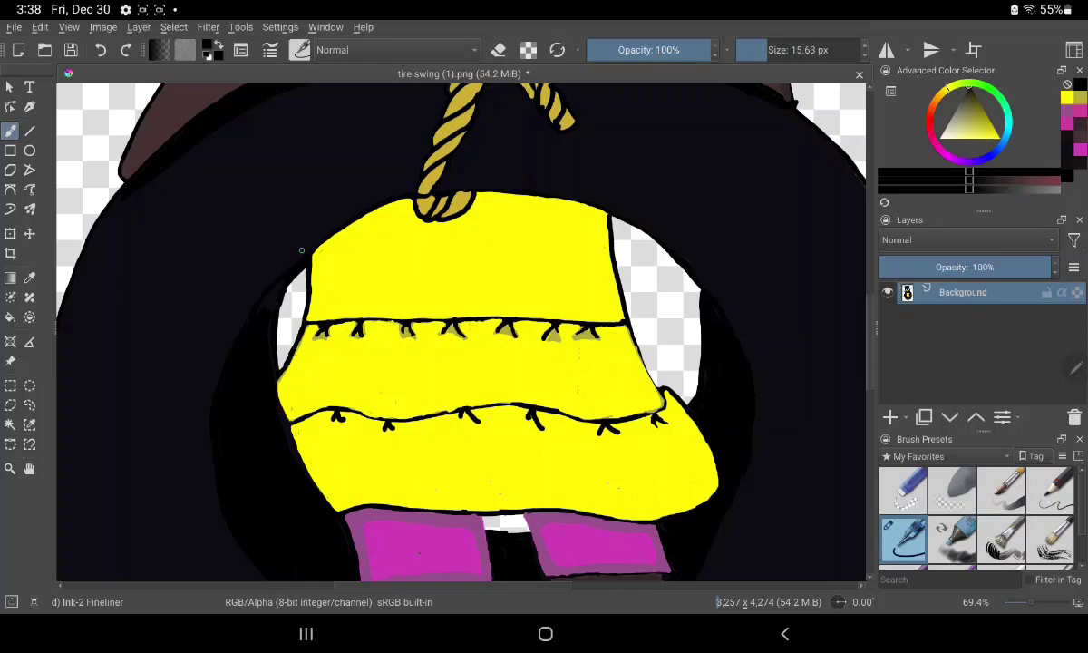
Step: Thicken the dress's right outline and re-ink the lower stitched seam in black
scroll(480, 381, "up", 5)
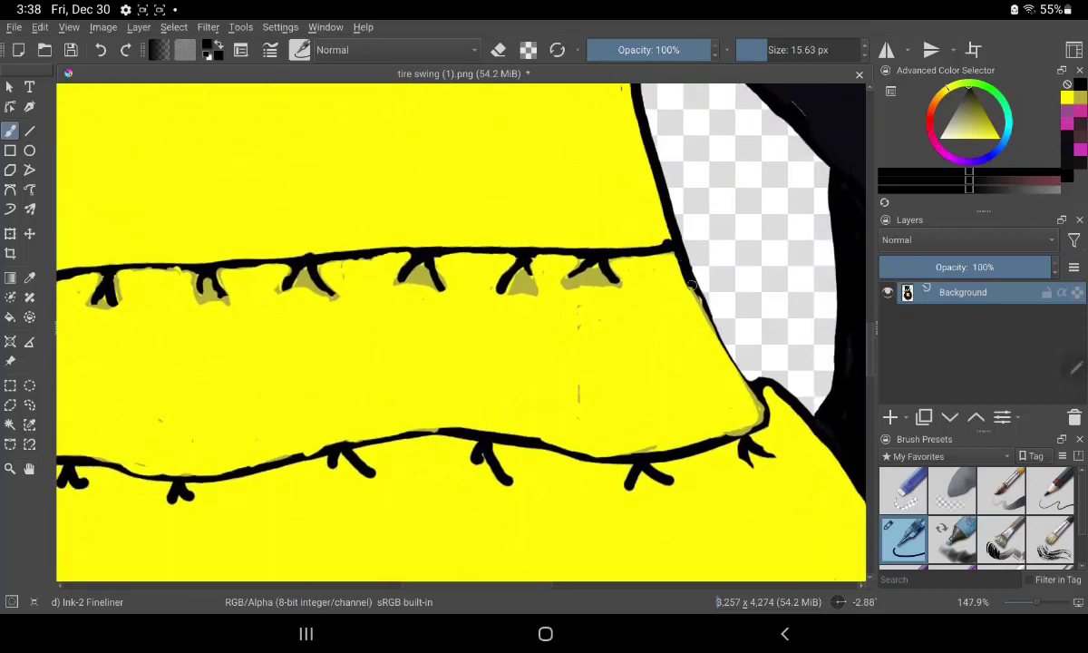
mouse_move(709, 319)
left_mouse_down()
mouse_move(759, 392)
mouse_move(753, 432)
mouse_move(702, 439)
left_mouse_up()
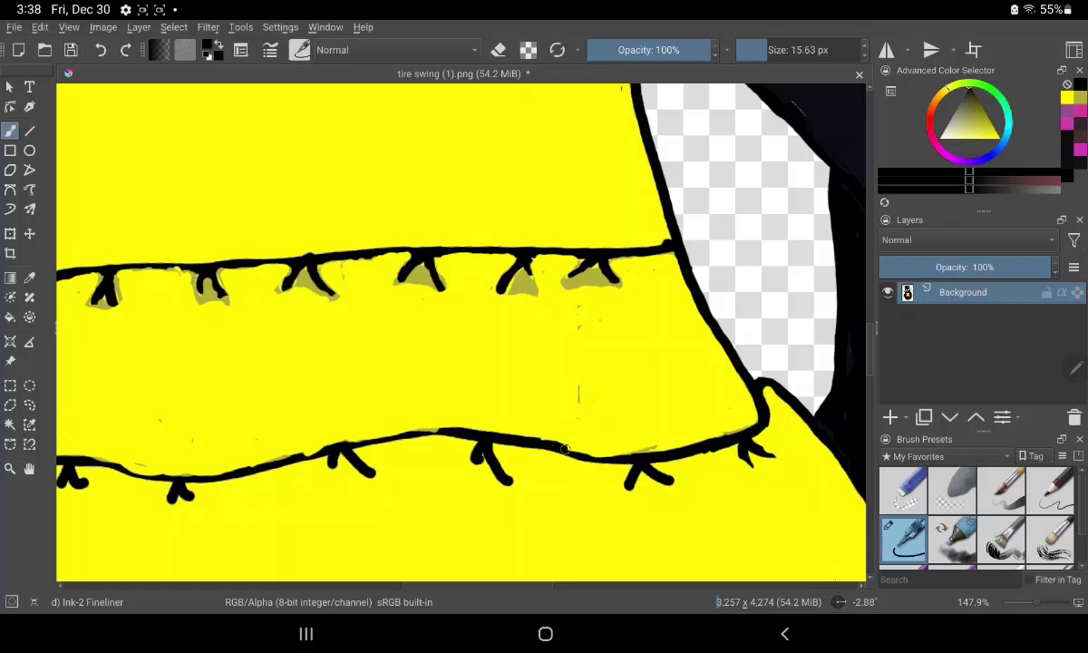
left_click_drag(702, 437, 594, 457)
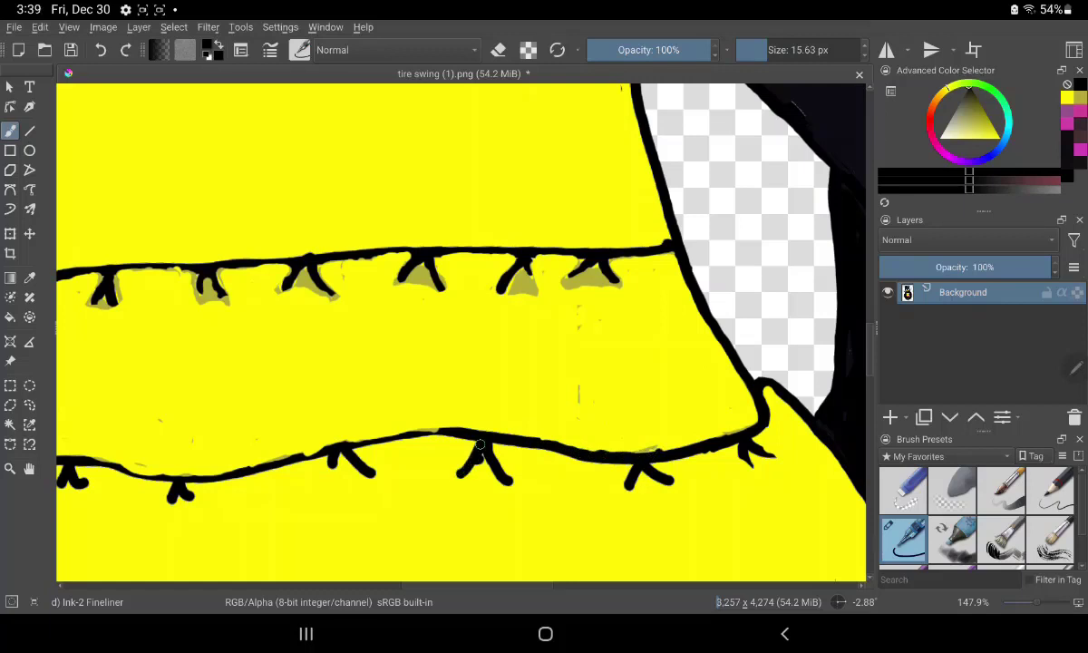
left_click_drag(460, 471, 467, 470)
left_click_drag(342, 437, 434, 433)
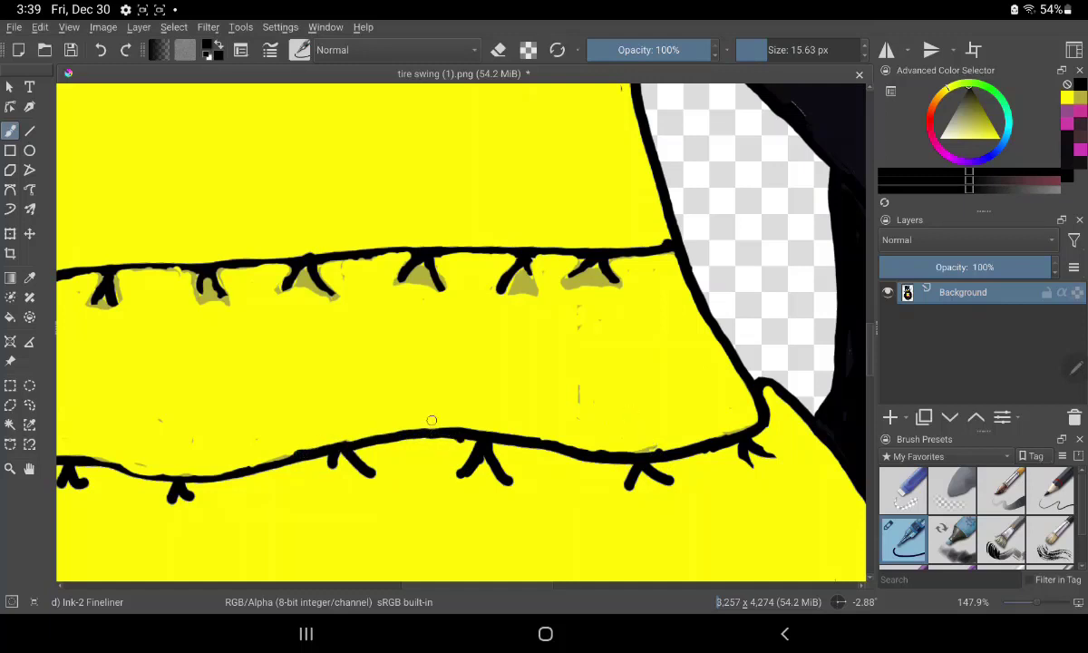
mouse_move(79, 463)
left_mouse_down()
mouse_move(142, 471)
mouse_move(309, 451)
left_mouse_up()
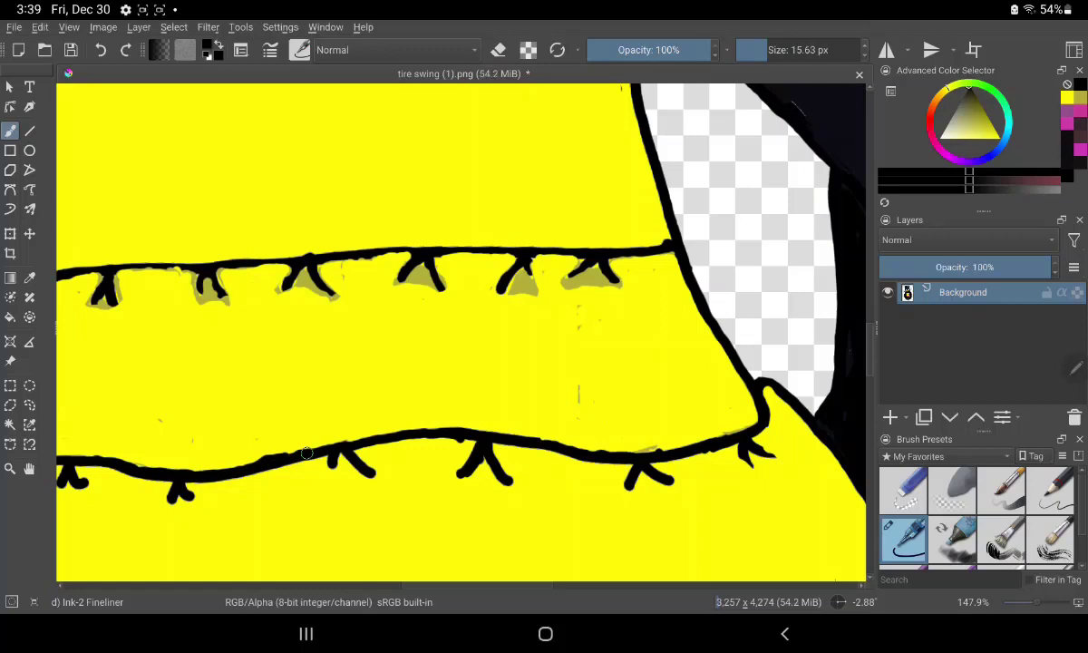
Step: Re-ink the upper line's tassels and left end, then thicken the lower seam further
mouse_move(304, 263)
left_mouse_down()
mouse_move(274, 293)
mouse_move(459, 249)
mouse_move(663, 230)
left_mouse_up()
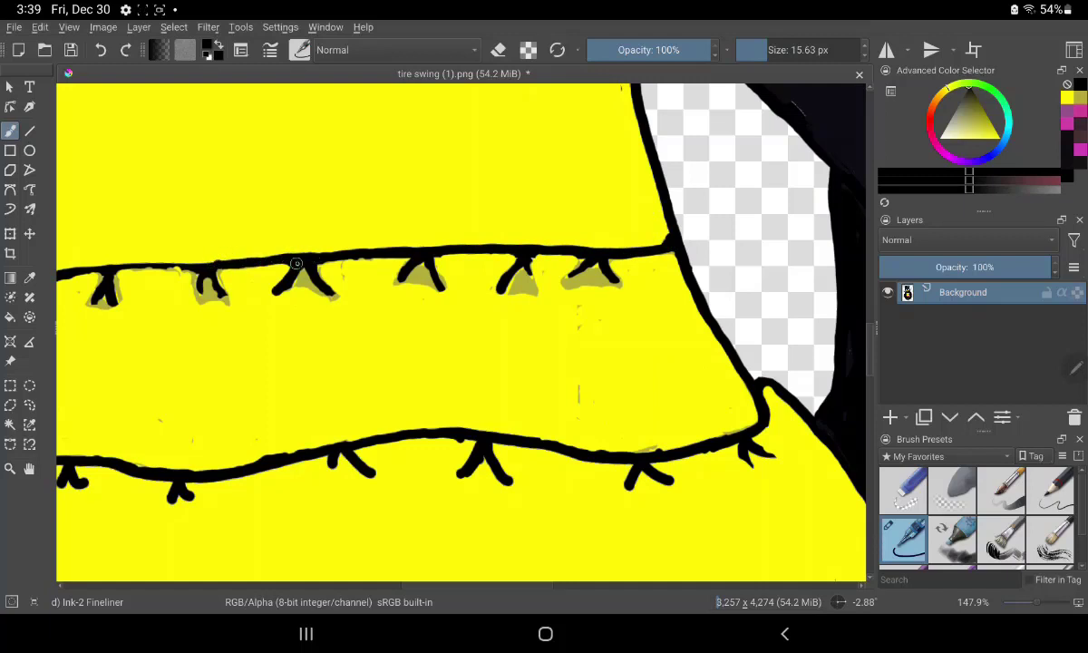
mouse_move(207, 272)
left_mouse_down()
mouse_move(231, 294)
mouse_move(191, 299)
left_mouse_up()
mouse_move(106, 272)
left_mouse_down()
mouse_move(119, 305)
mouse_move(86, 307)
left_mouse_up()
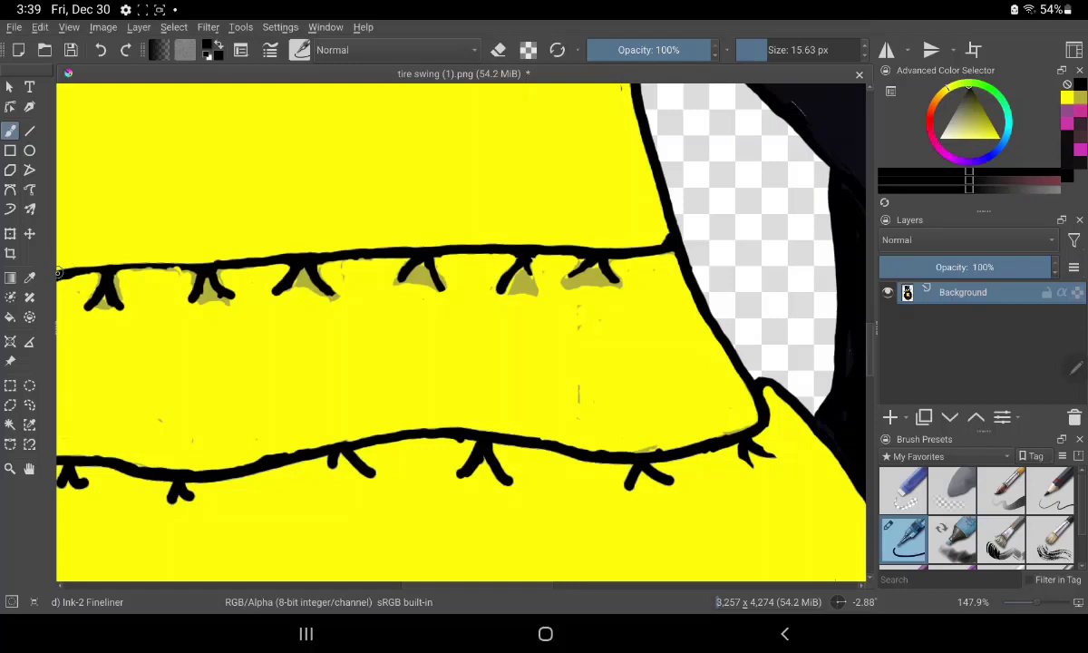
left_click_drag(59, 270, 202, 263)
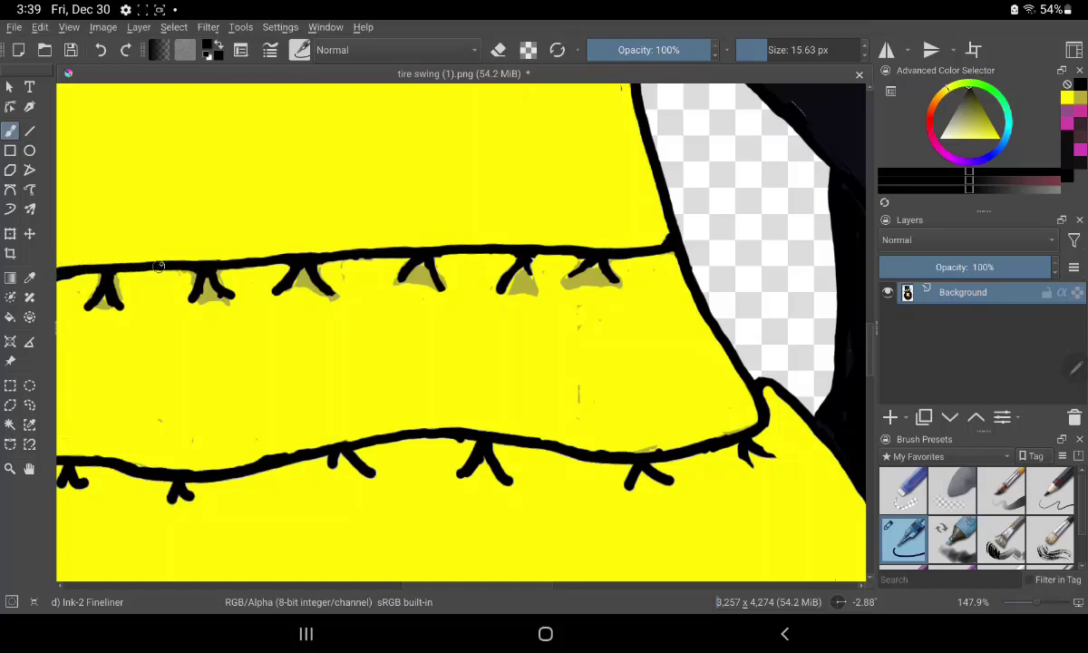
left_click_drag(151, 476, 238, 472)
left_click_drag(308, 451, 395, 436)
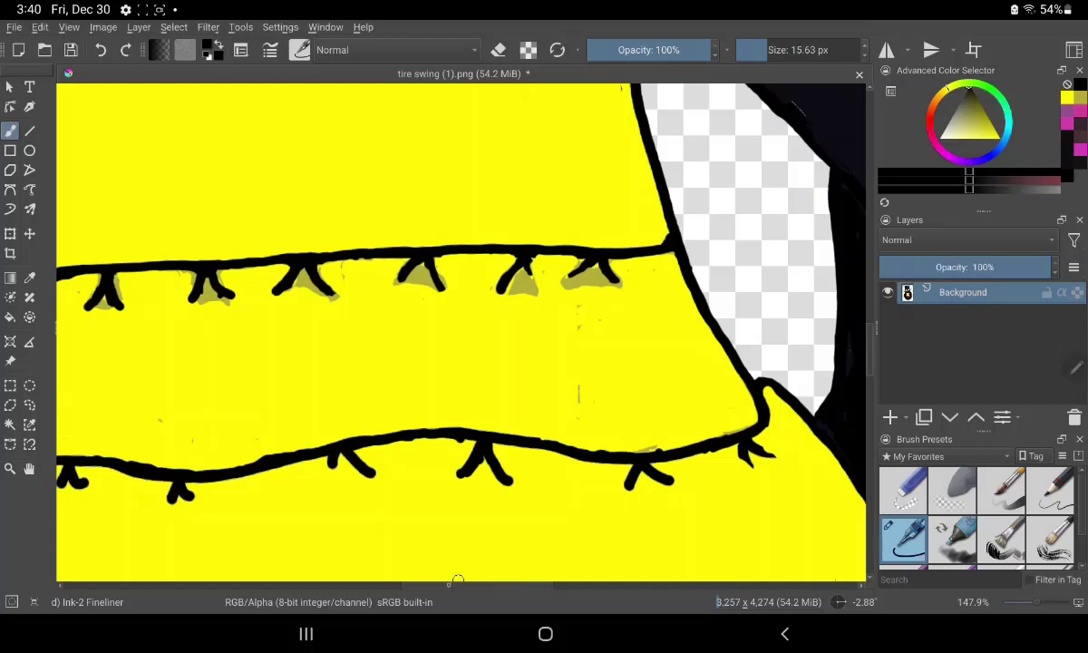
Step: Thicken the black outline down the yellow top's left edge beside the white opening
scroll(453, 544, "left", 5)
scroll(435, 544, "left", 5)
scroll(408, 544, "left", 5)
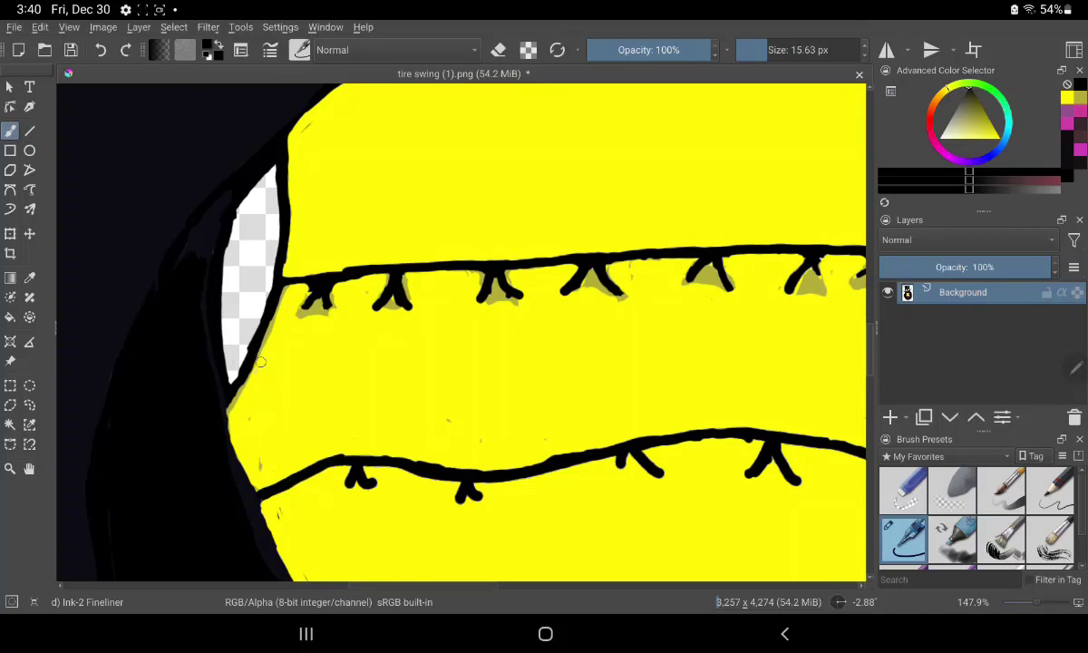
left_click_drag(228, 386, 277, 282)
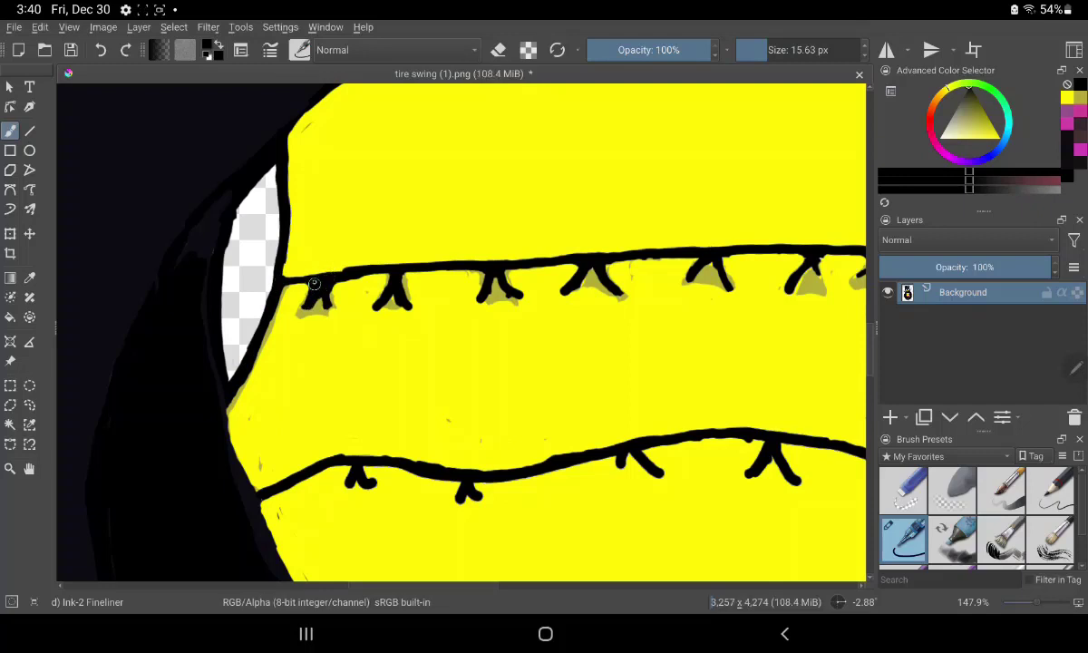
left_click_drag(295, 272, 281, 149)
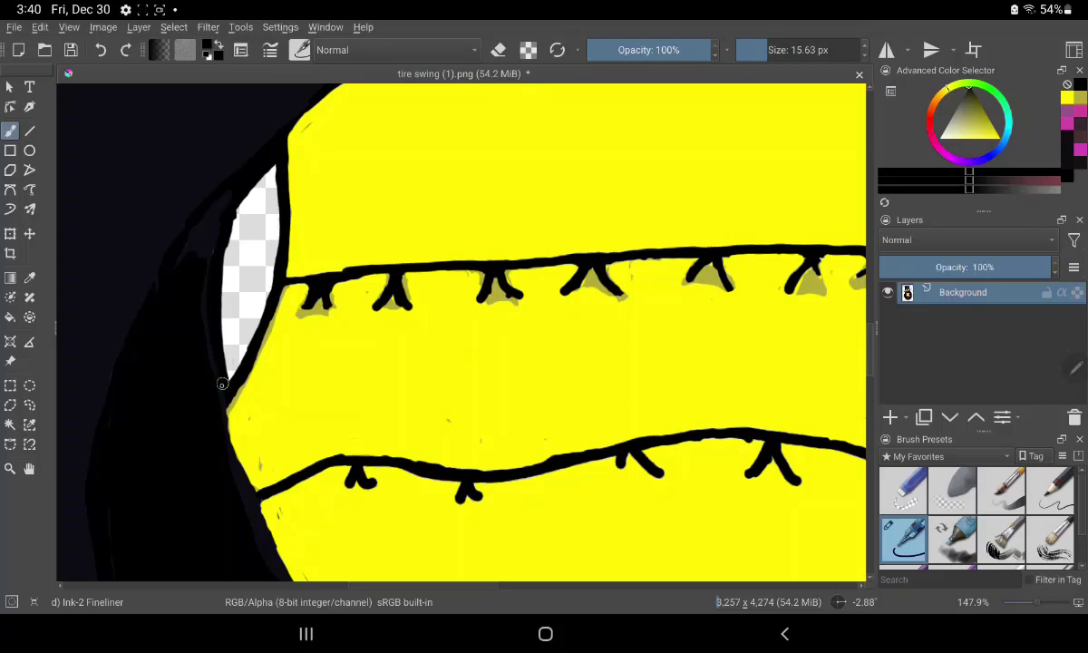
left_click_drag(222, 384, 271, 162)
left_click_drag(225, 439, 283, 576)
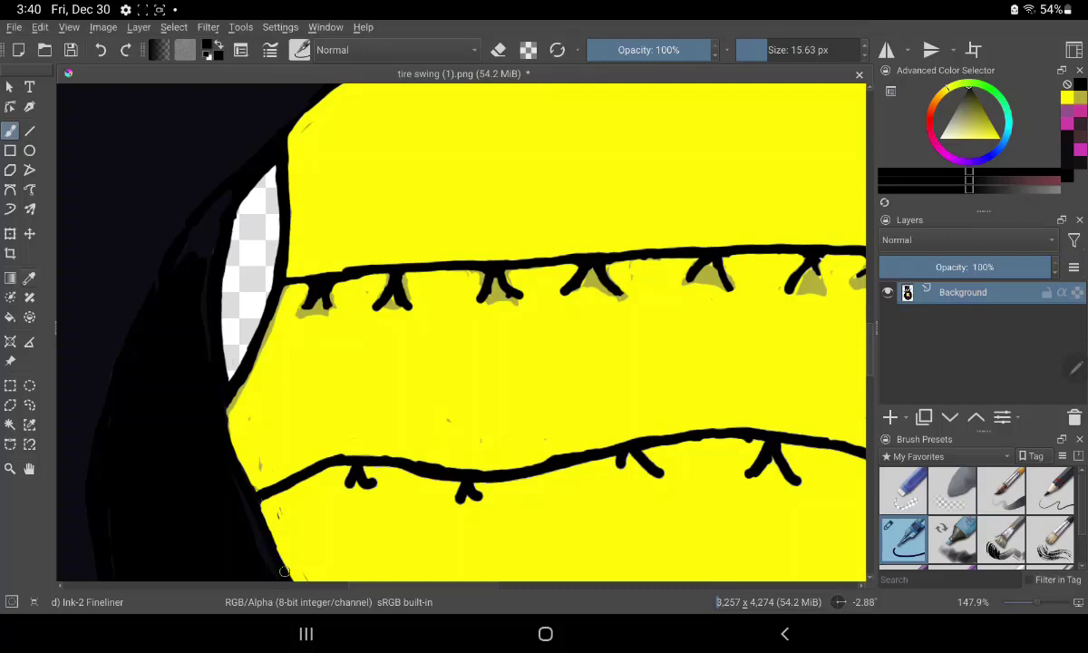
Step: Sample the dress yellow and paint it over small spots beside the left outline
left_click(29, 277)
left_click(545, 363)
left_click(9, 131)
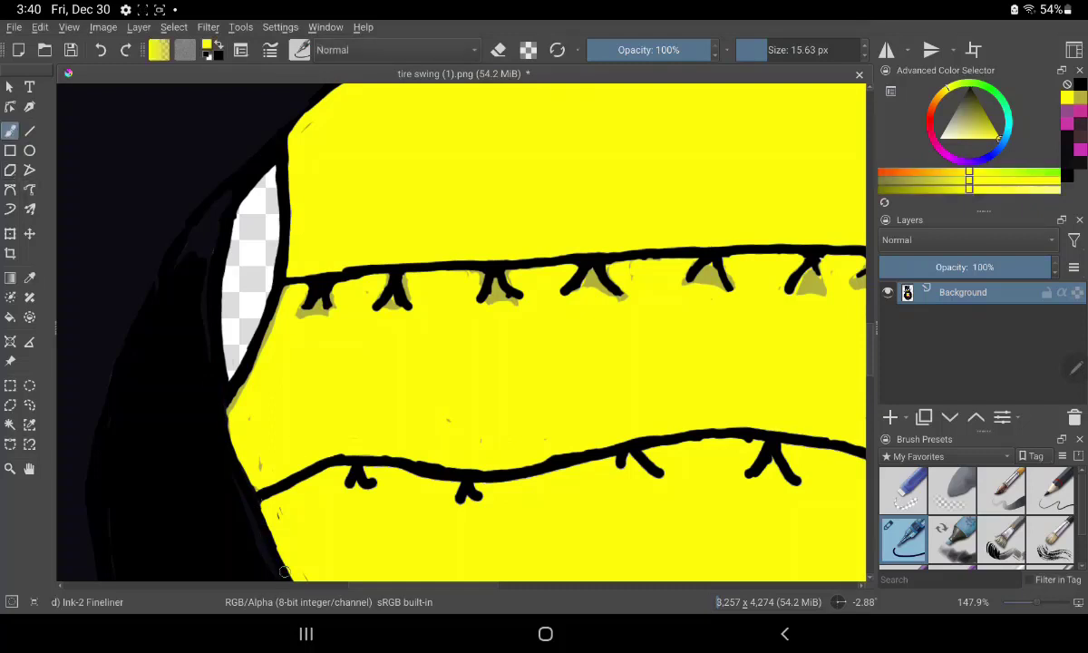
left_click_drag(263, 480, 296, 515)
left_click_drag(482, 262, 497, 281)
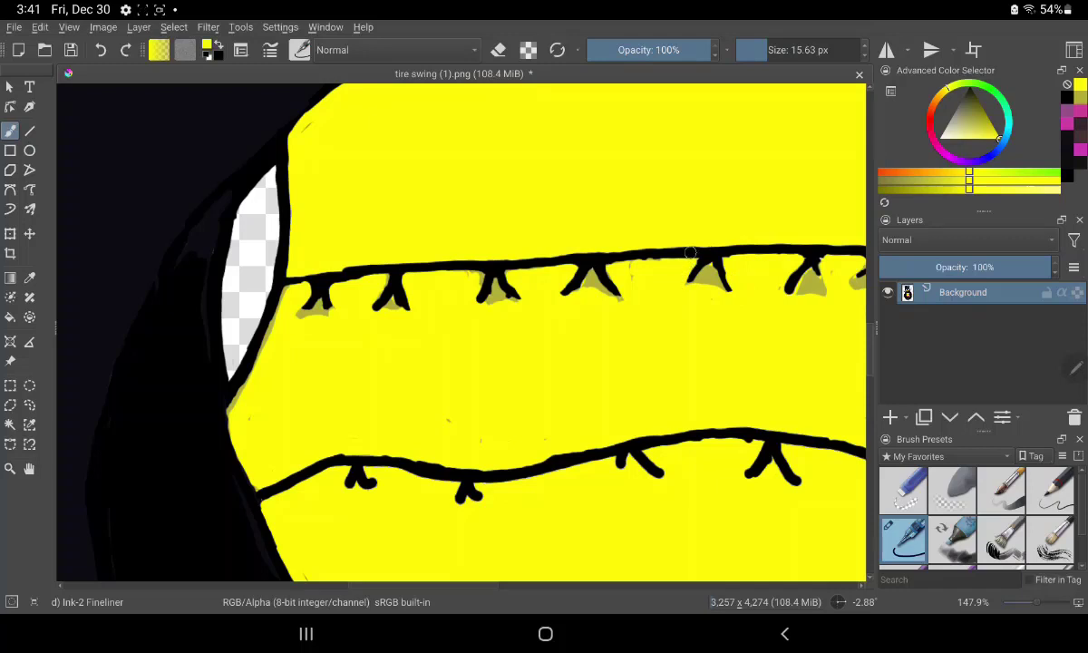
Step: Sample the olive shade and paint shadow along the underside of the upper seam and stitches
left_click(29, 278)
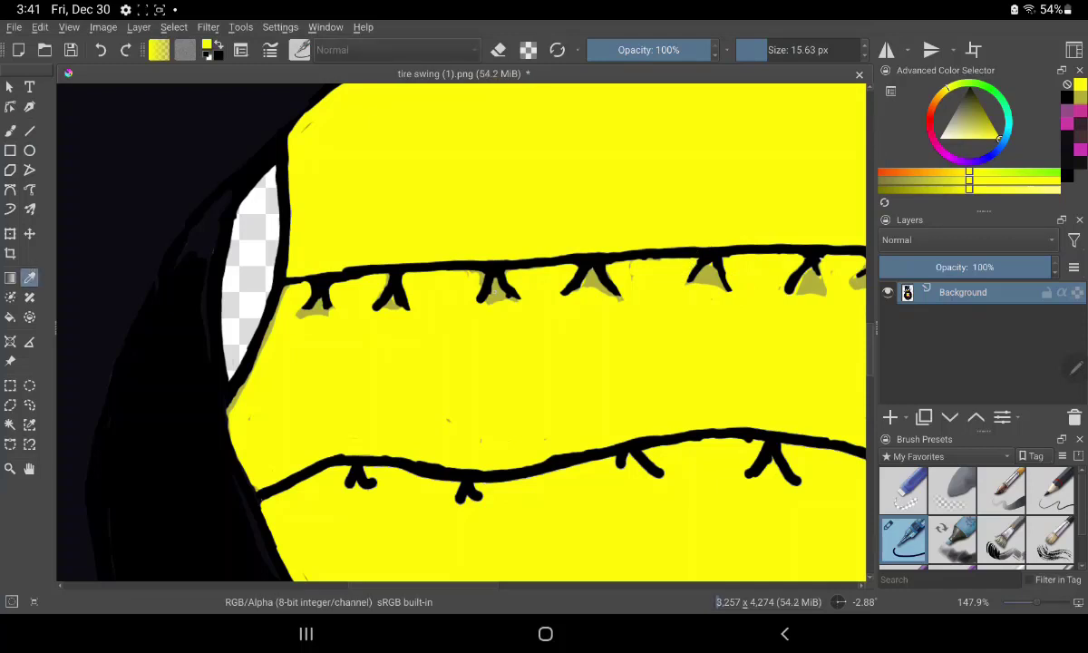
left_click(459, 269)
left_click(10, 130)
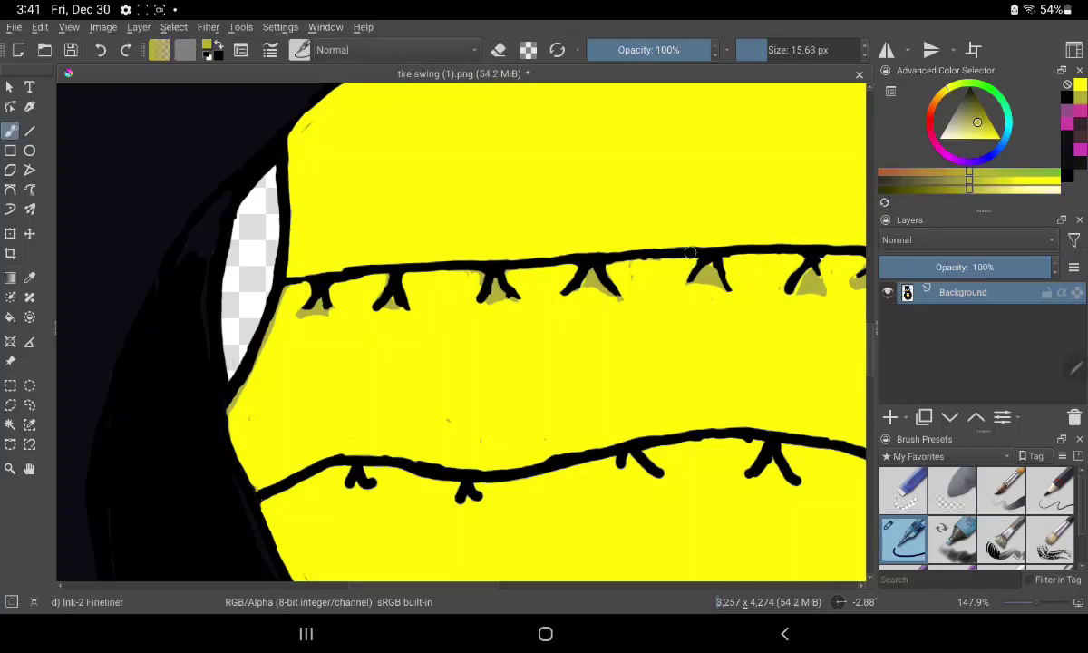
left_click_drag(609, 269, 688, 262)
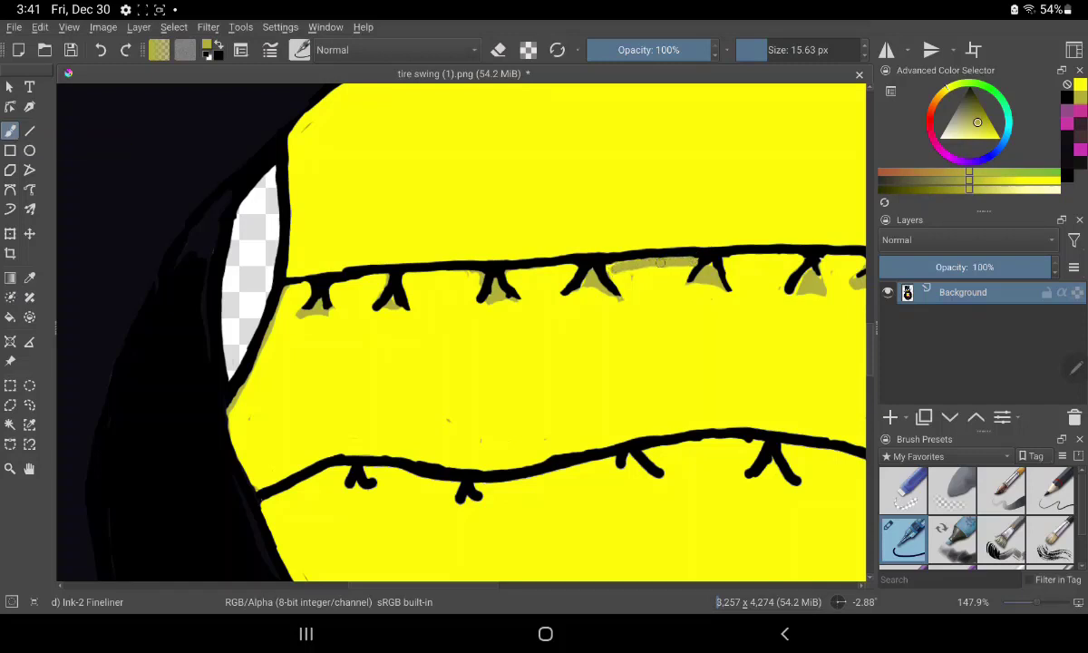
left_click_drag(611, 270, 777, 259)
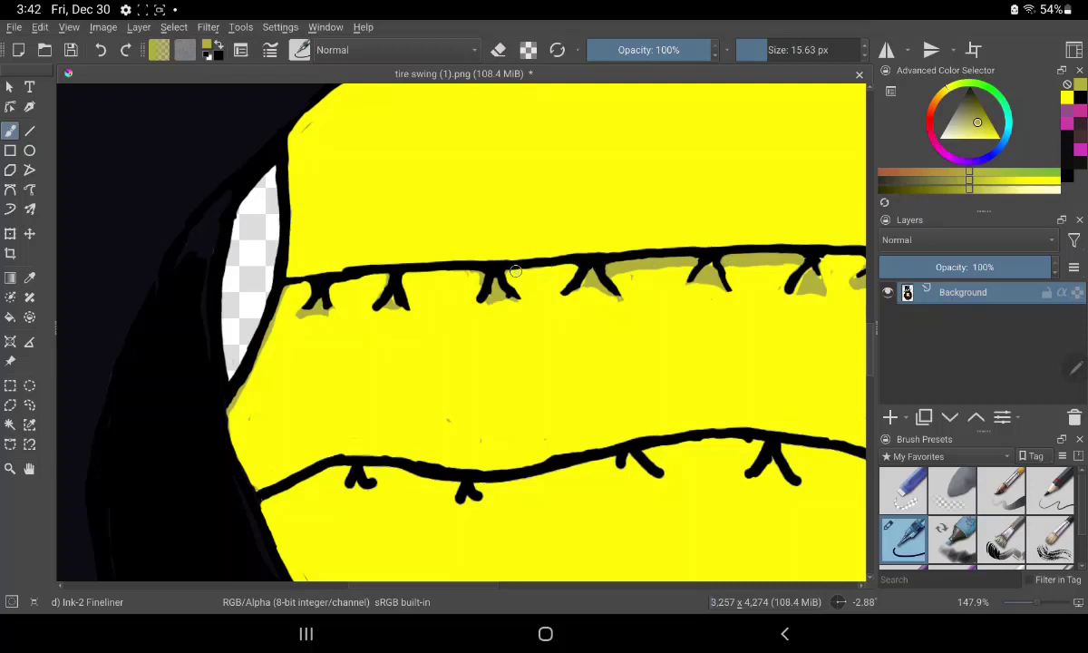
left_click_drag(507, 273, 572, 269)
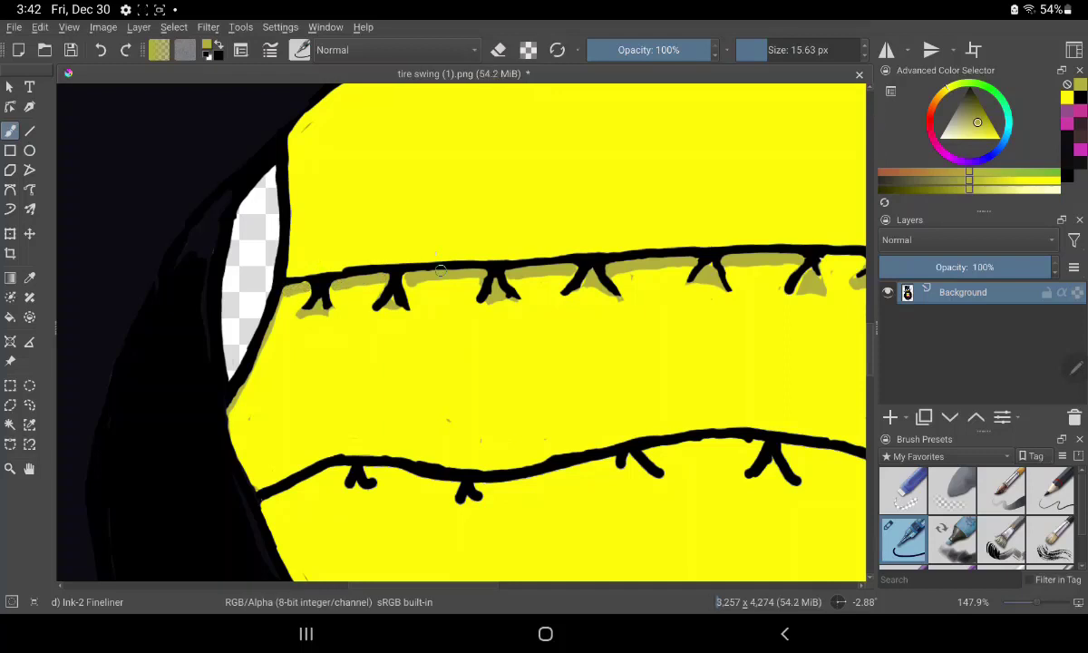
mouse_move(409, 283)
left_mouse_down()
mouse_move(466, 278)
mouse_move(334, 290)
left_mouse_up()
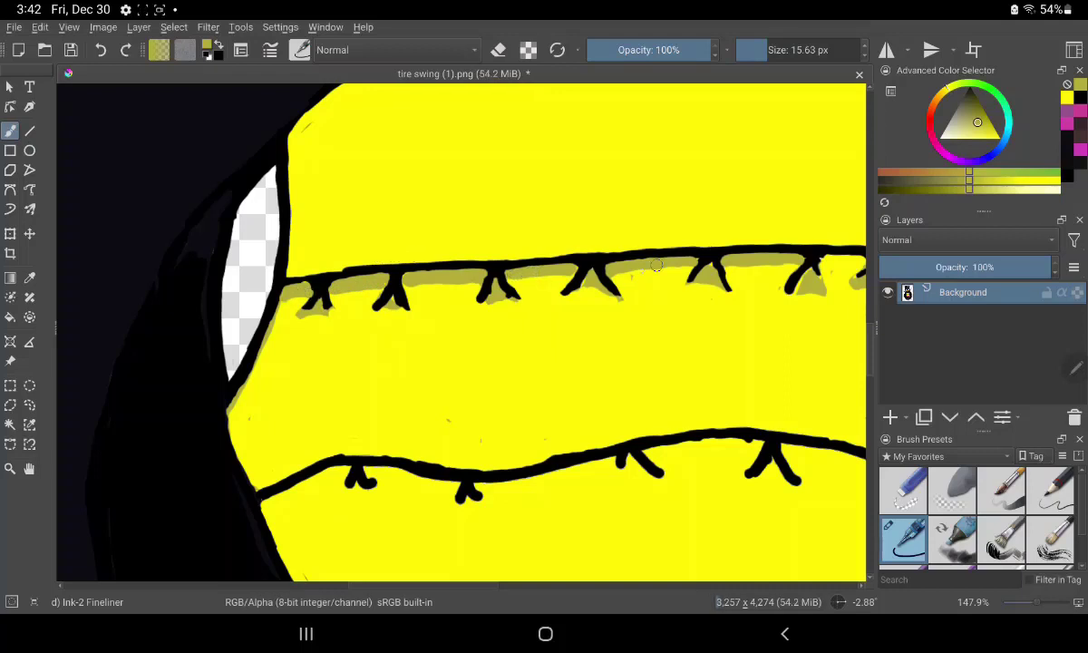
left_click_drag(632, 267, 680, 267)
left_click_drag(512, 281, 519, 291)
Step: Undo the stray stroke and extend olive shading under the middle and far-right stitches
key("ctrl+z")
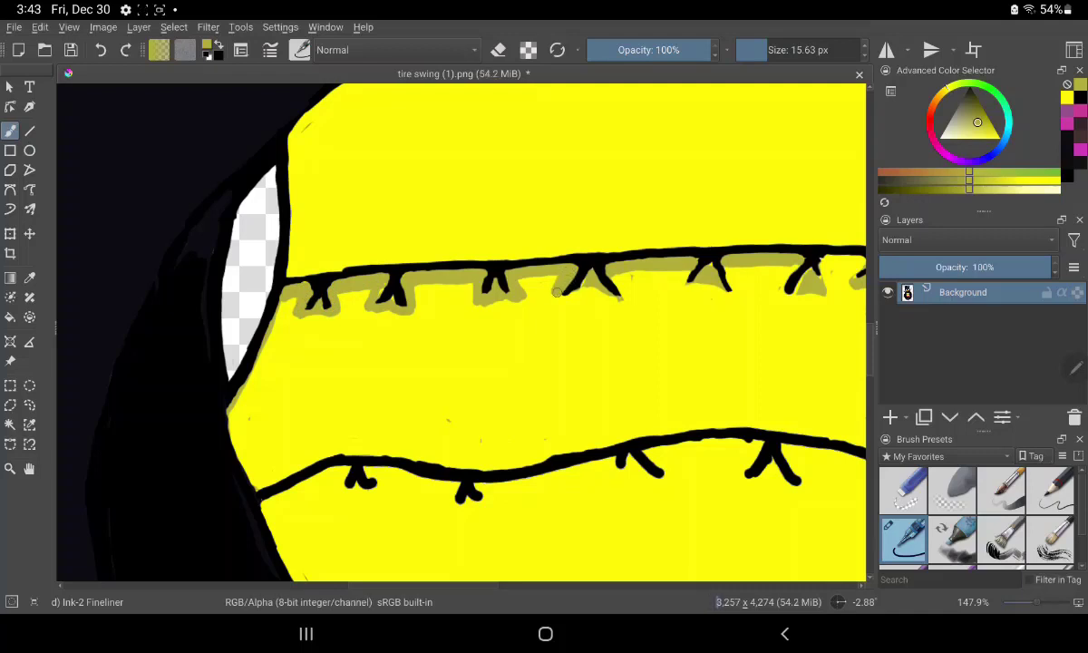
left_click_drag(544, 272, 620, 295)
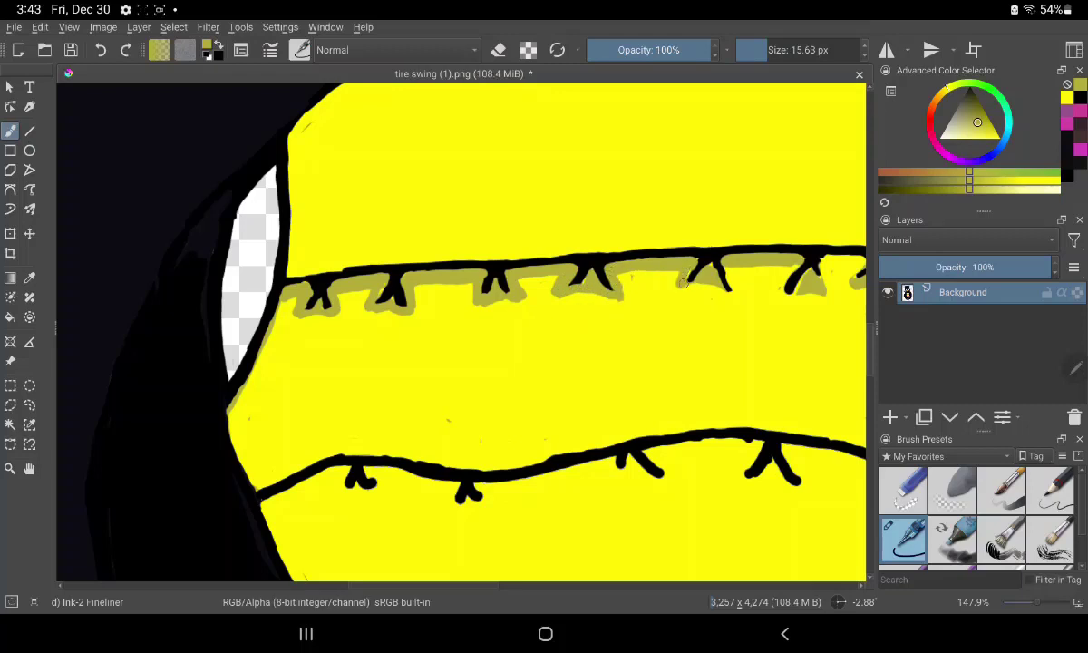
left_click_drag(671, 270, 723, 286)
left_click_drag(789, 288, 808, 275)
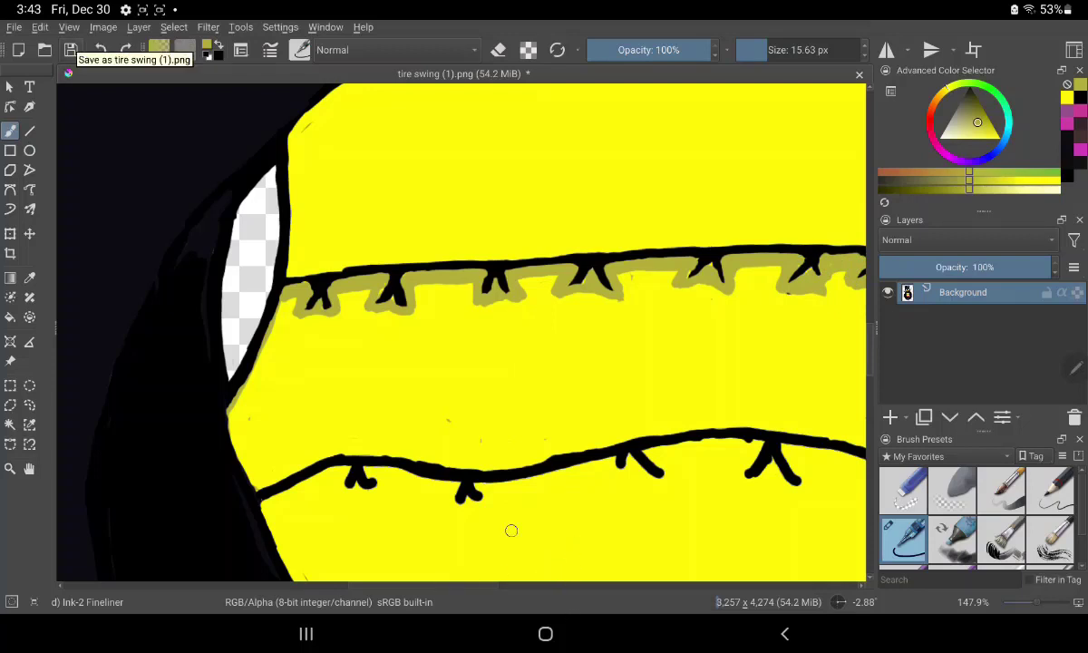
mouse_move(698, 463)
left_mouse_down()
mouse_move(692, 503)
mouse_move(401, 481)
left_mouse_up()
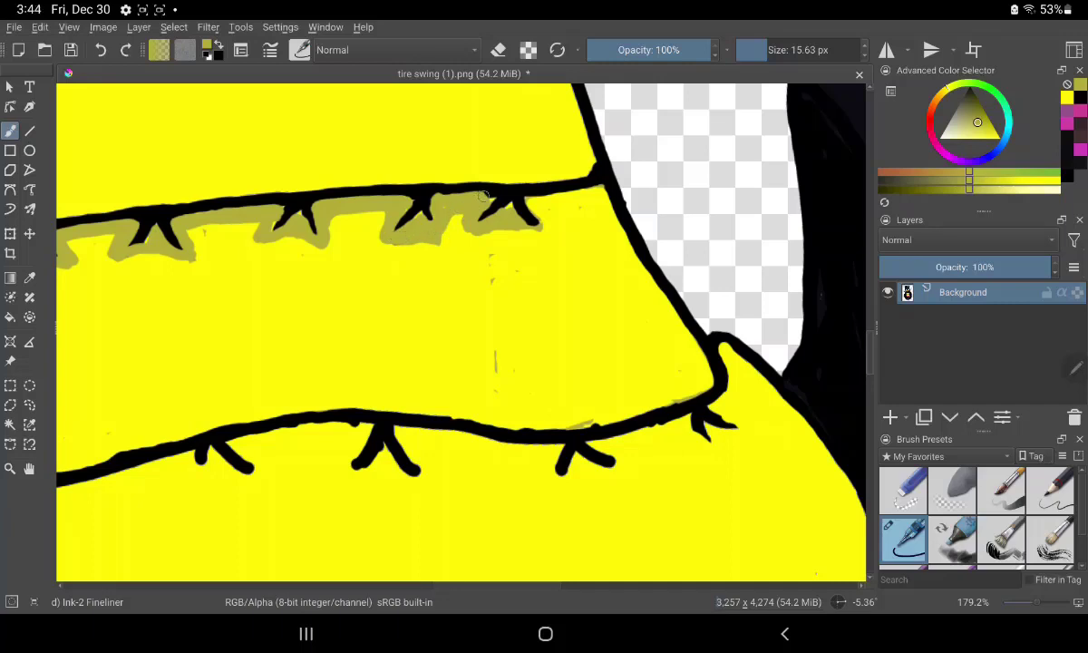
Step: Undo the extra shading, cover the olive smudge with dress yellow, and save the image
mouse_move(483, 195)
left_mouse_down()
mouse_move(543, 218)
mouse_move(587, 193)
left_mouse_up()
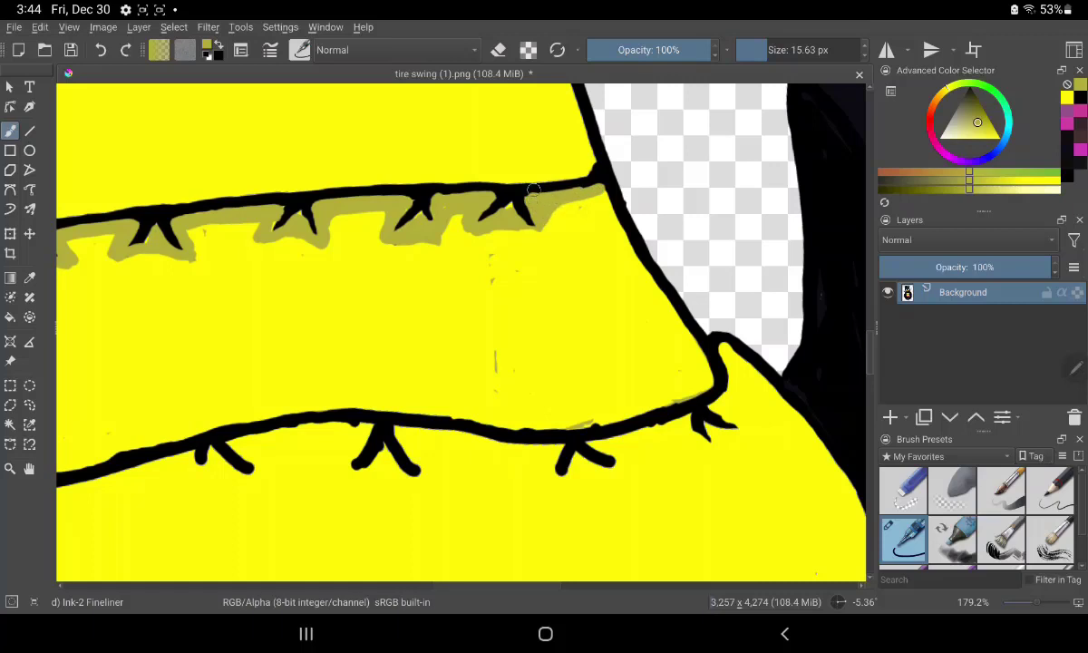
key("ctrl+z")
left_click(29, 278)
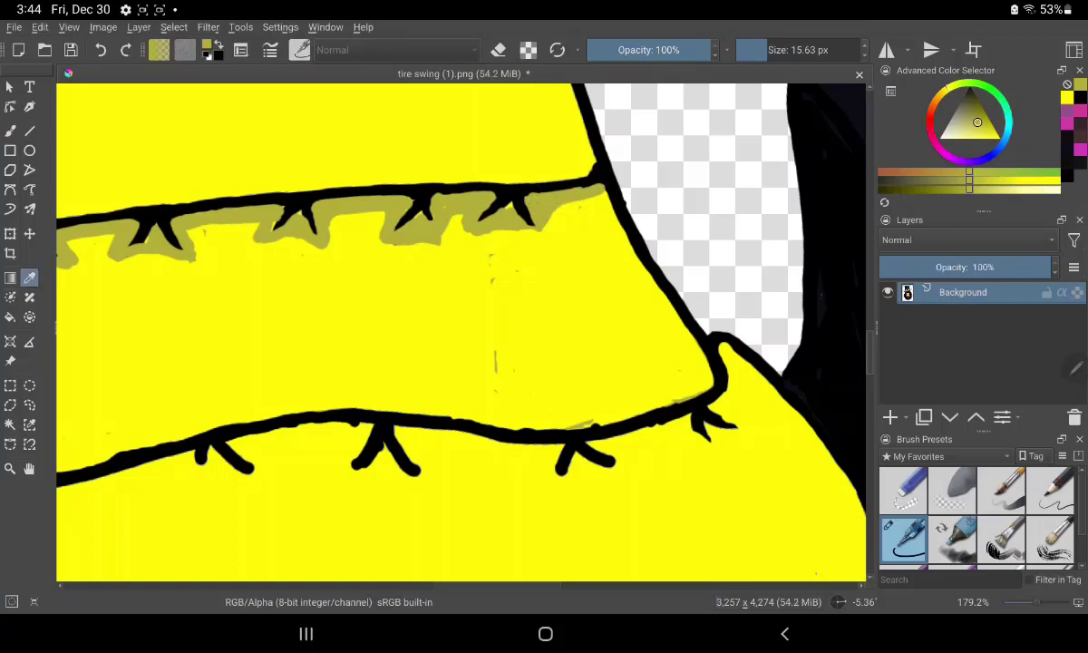
left_click(363, 326)
left_click(10, 131)
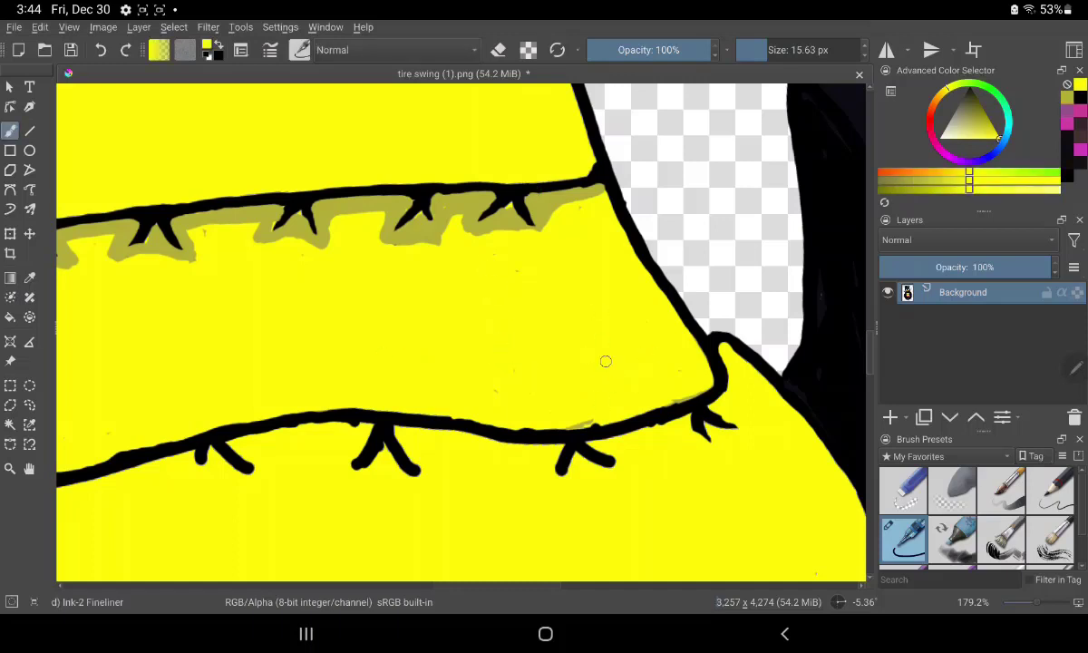
left_click_drag(555, 390, 586, 423)
key("ctrl+s")
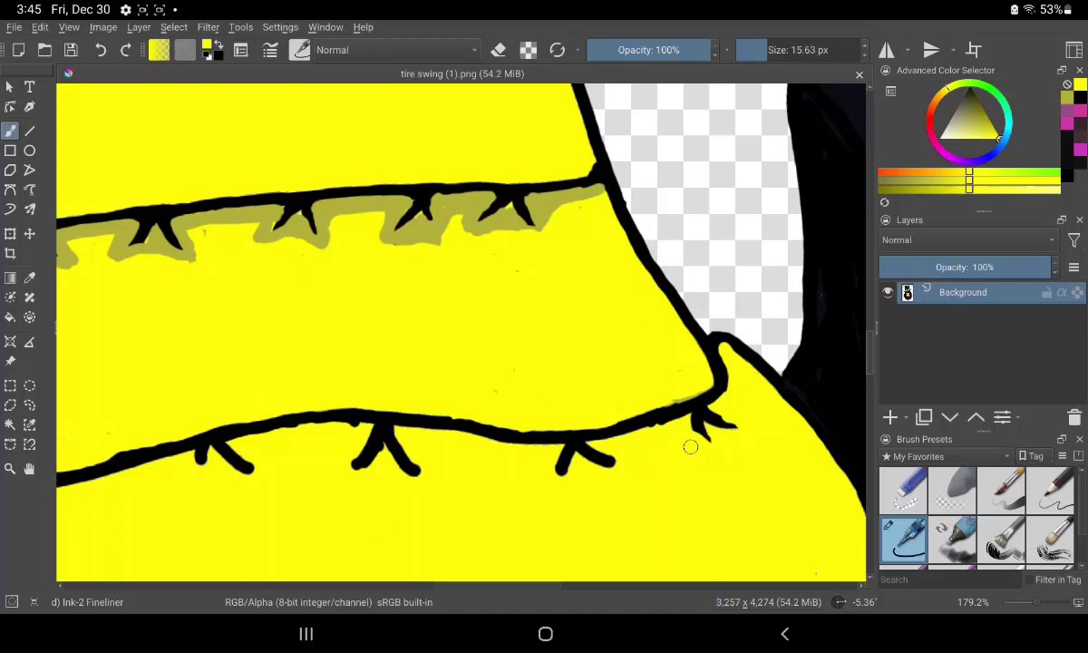
Step: Sample the olive shadow colour from the upper yellow band
scroll(690, 446, "down", 2)
scroll(690, 446, "down", 5)
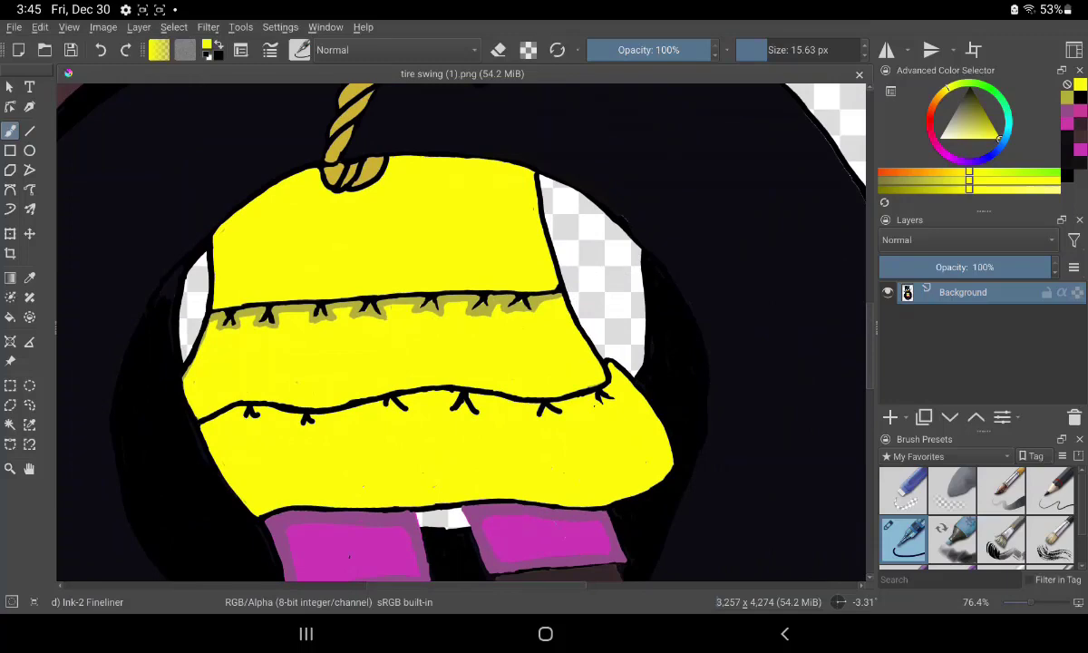
scroll(522, 489, "up", 2)
scroll(523, 490, "up", 2)
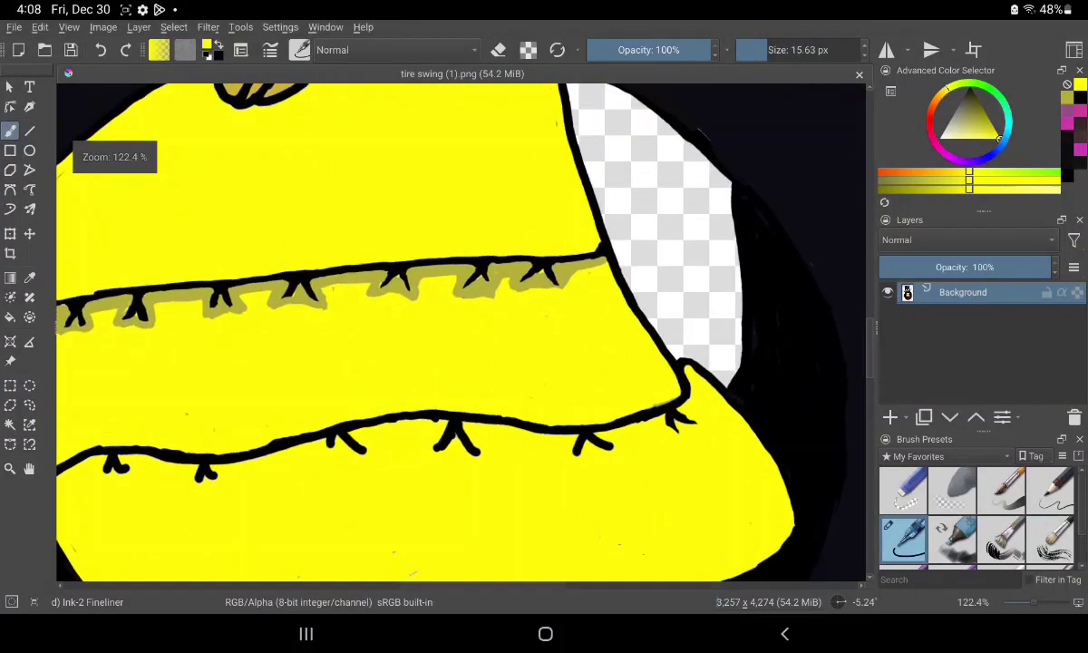
scroll(521, 438, "up", 1)
scroll(544, 507, "up", 2)
scroll(563, 573, "up", 1)
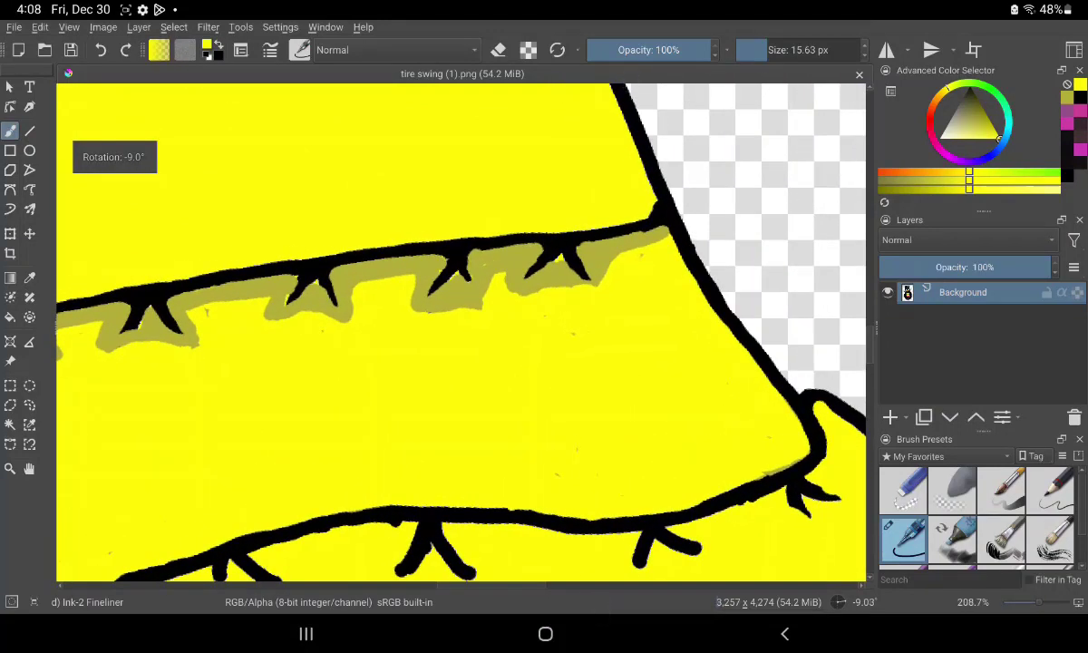
scroll(580, 313, "up", 1)
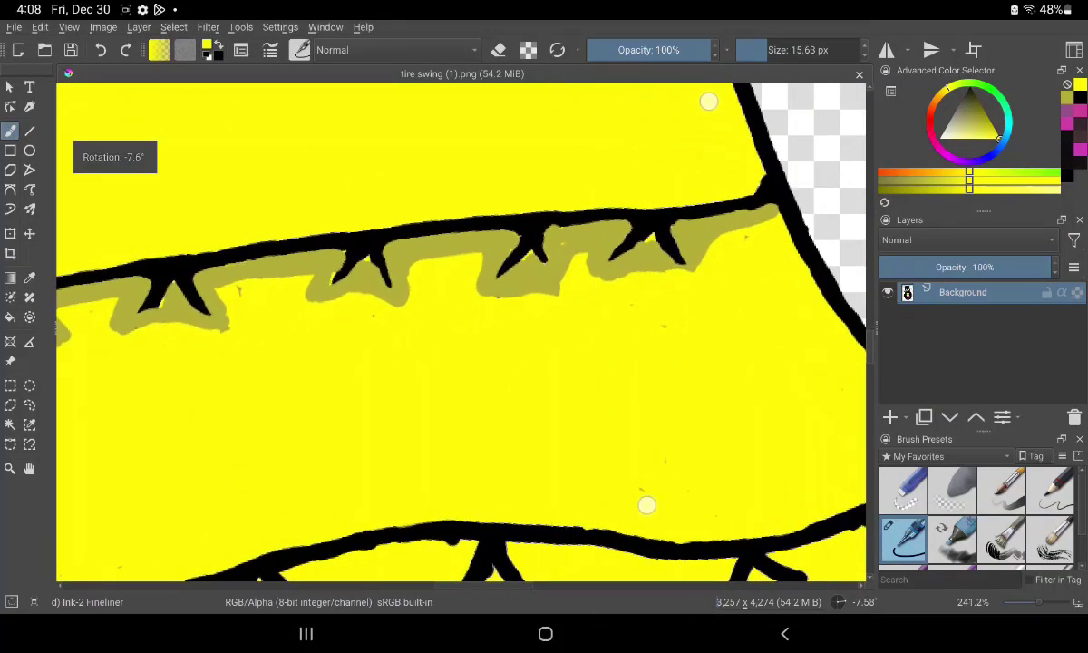
scroll(677, 302, "up", 1)
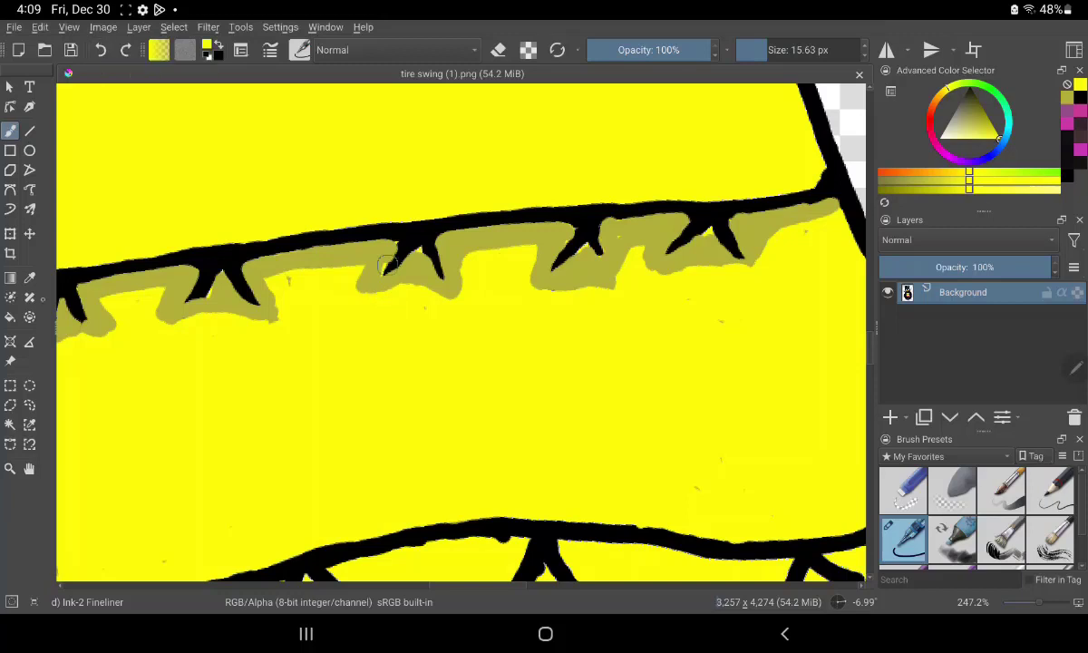
key("p")
left_click(387, 264)
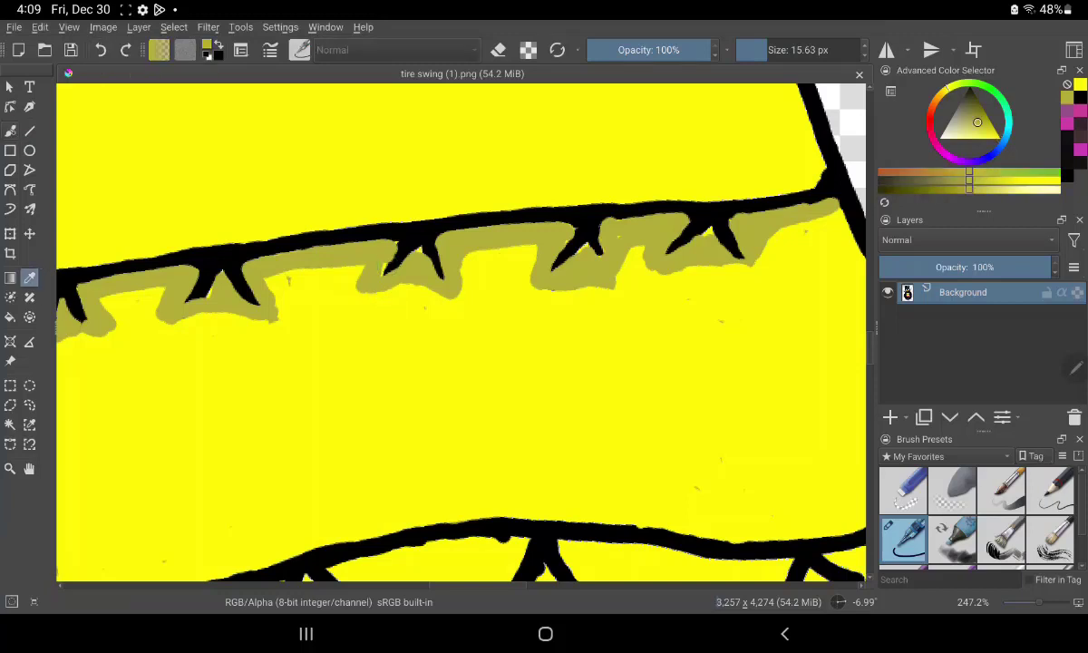
Step: Paint olive shading beneath the upper band's stitch marks with the brush
key("b")
mouse_move(358, 272)
left_mouse_down()
mouse_move(361, 247)
mouse_move(350, 250)
mouse_move(374, 269)
mouse_move(362, 234)
left_mouse_up()
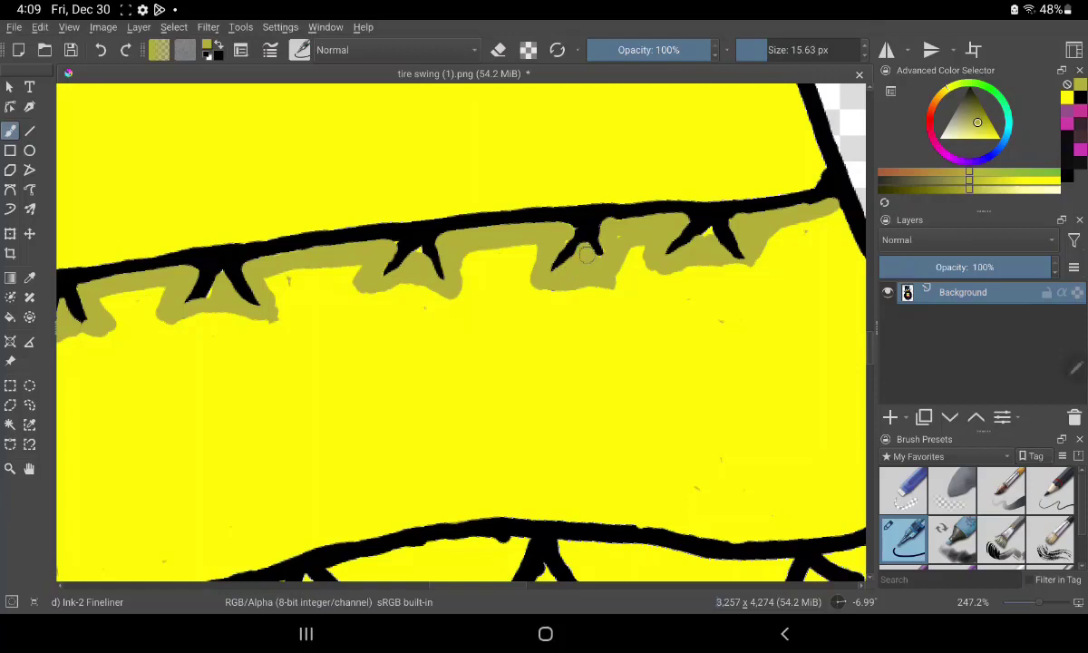
left_click_drag(584, 256, 612, 222)
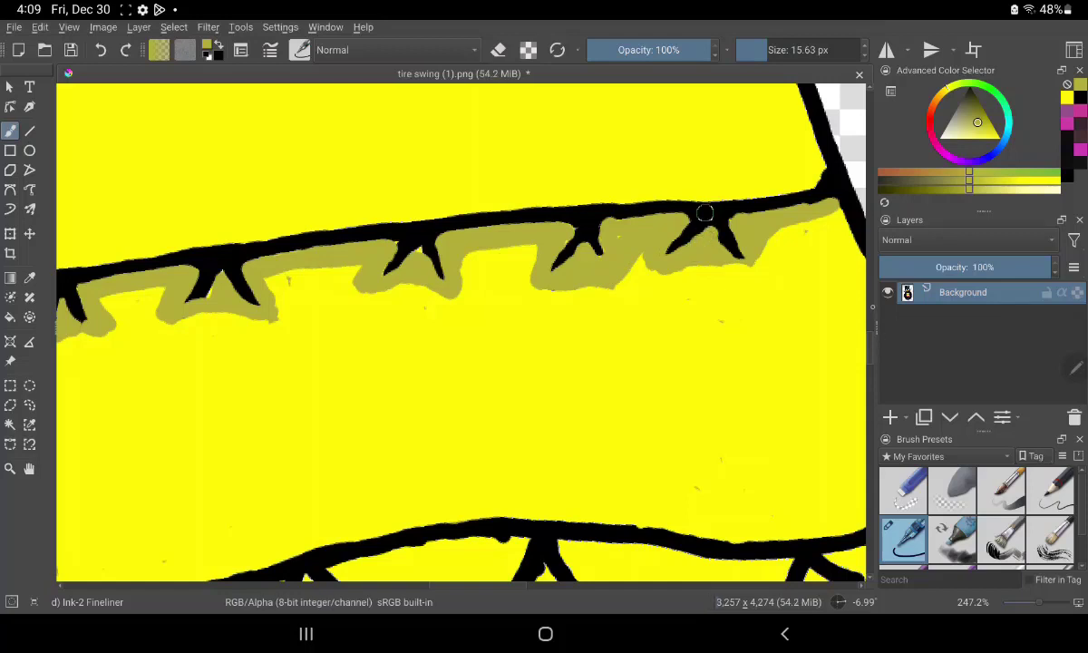
mouse_move(704, 213)
left_mouse_down()
mouse_move(728, 430)
mouse_move(858, 334)
left_mouse_up()
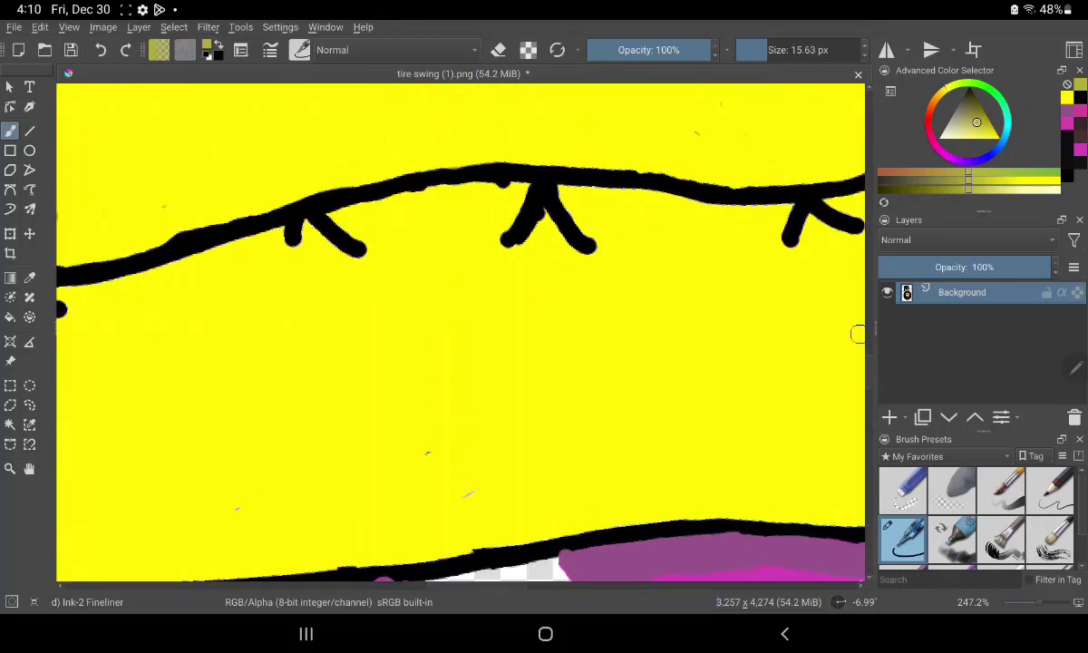
Step: Paint an olive shadow under the lower stitched line, carrying it right and to its left end
mouse_move(338, 216)
left_mouse_down()
mouse_move(465, 188)
mouse_move(596, 252)
mouse_move(584, 228)
mouse_move(605, 188)
mouse_move(655, 180)
mouse_move(650, 207)
mouse_move(703, 206)
left_mouse_up()
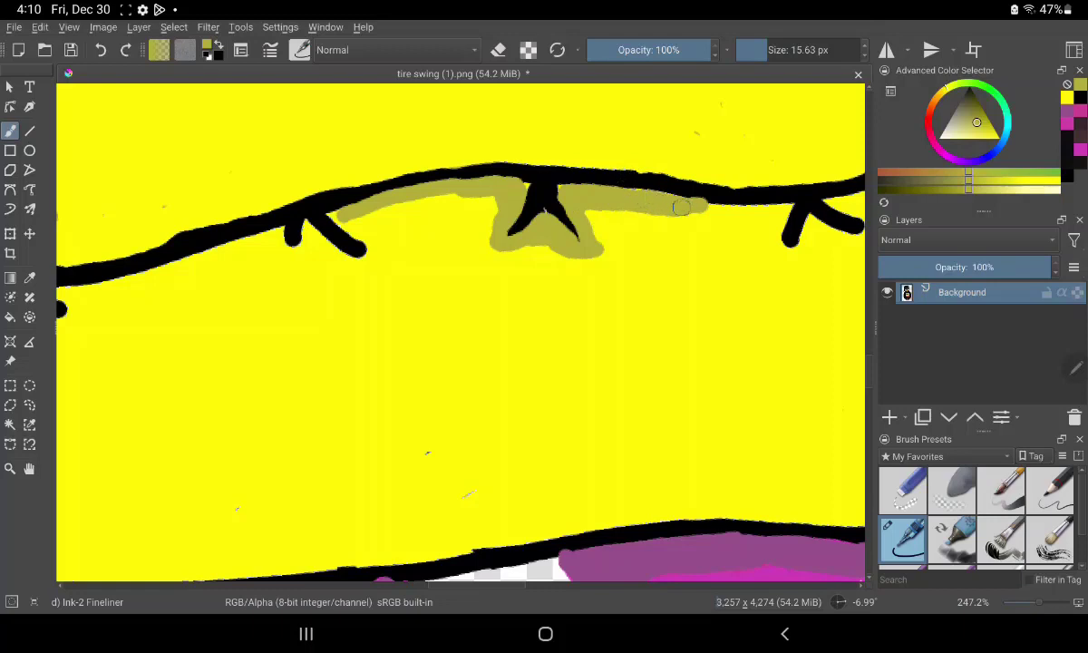
mouse_move(706, 212)
left_mouse_down()
mouse_move(745, 218)
mouse_move(693, 207)
mouse_move(772, 184)
mouse_move(778, 254)
mouse_move(823, 231)
left_mouse_up()
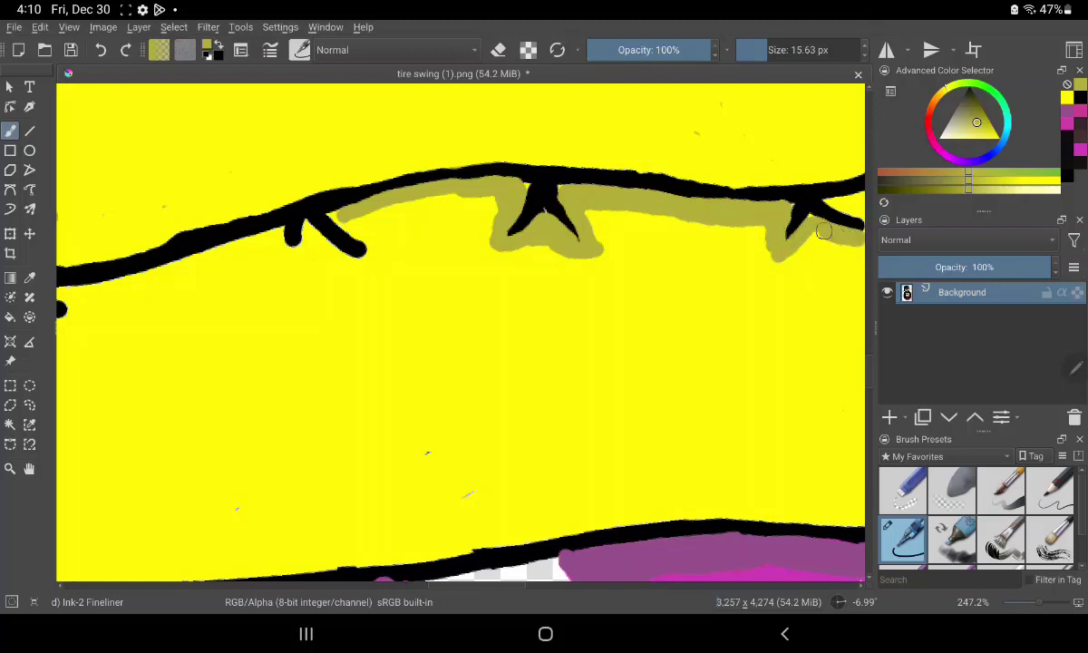
mouse_move(340, 215)
left_mouse_down()
mouse_move(360, 241)
mouse_move(313, 204)
mouse_move(289, 216)
mouse_move(316, 243)
mouse_move(340, 241)
mouse_move(299, 223)
mouse_move(280, 263)
mouse_move(272, 234)
mouse_move(270, 272)
mouse_move(282, 276)
left_mouse_up()
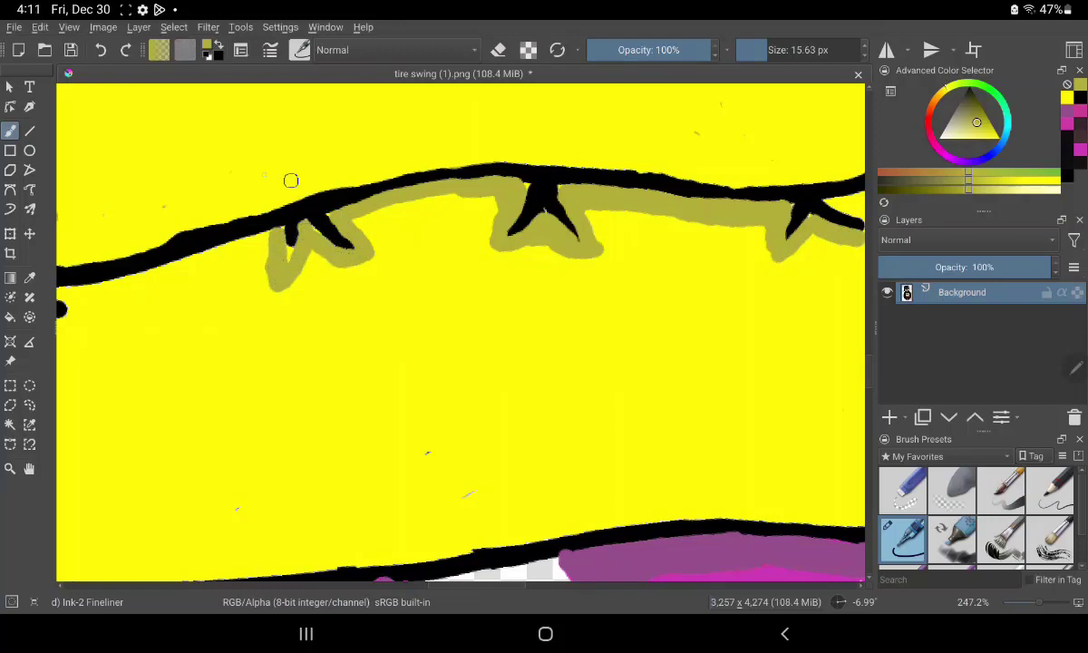
mouse_move(145, 272)
left_mouse_down()
mouse_move(217, 238)
mouse_move(269, 231)
mouse_move(245, 225)
mouse_move(252, 237)
mouse_move(245, 228)
mouse_move(212, 257)
mouse_move(103, 298)
left_mouse_up()
left_click_drag(88, 298, 121, 287)
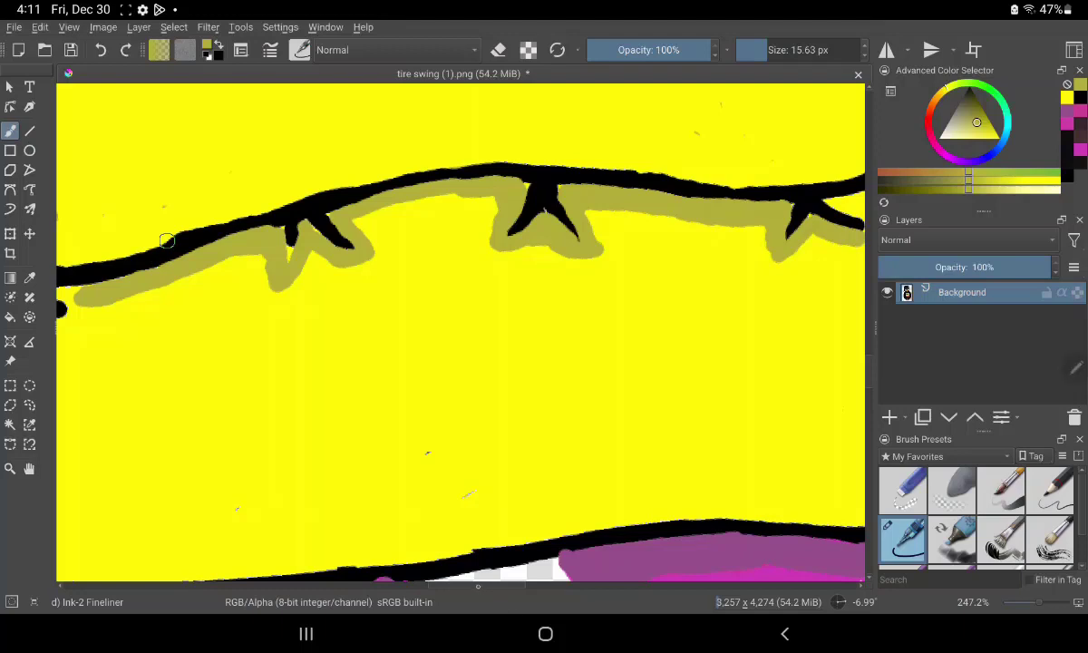
Step: Round out the olive shadow around the right and rightmost stitch marks
left_click_drag(544, 345, 149, 328)
mouse_move(480, 222)
left_mouse_down()
mouse_move(445, 207)
mouse_move(533, 177)
mouse_move(436, 204)
left_mouse_up()
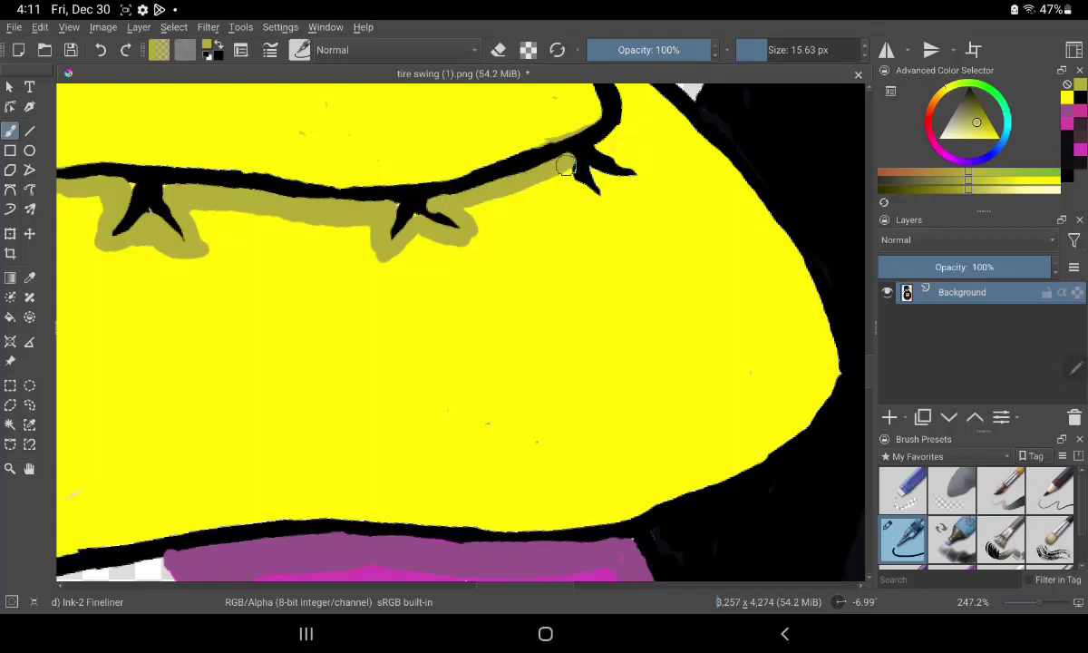
mouse_move(571, 166)
left_mouse_down()
mouse_move(597, 185)
mouse_move(630, 176)
mouse_move(629, 88)
left_mouse_up()
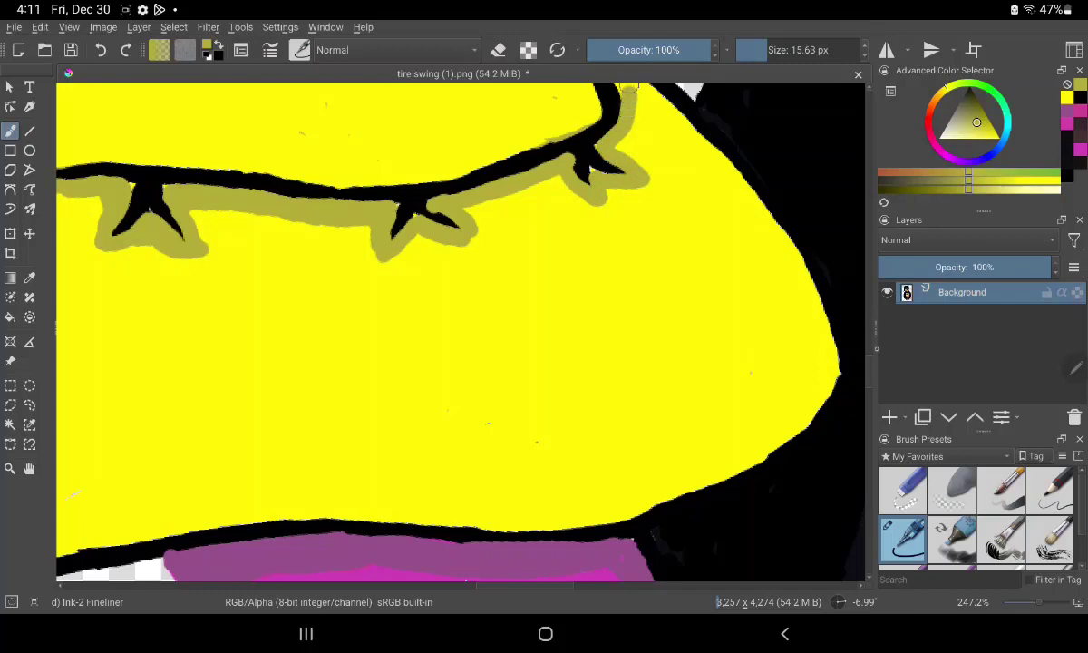
mouse_move(627, 88)
left_mouse_down()
mouse_move(628, 350)
mouse_move(620, 317)
left_mouse_up()
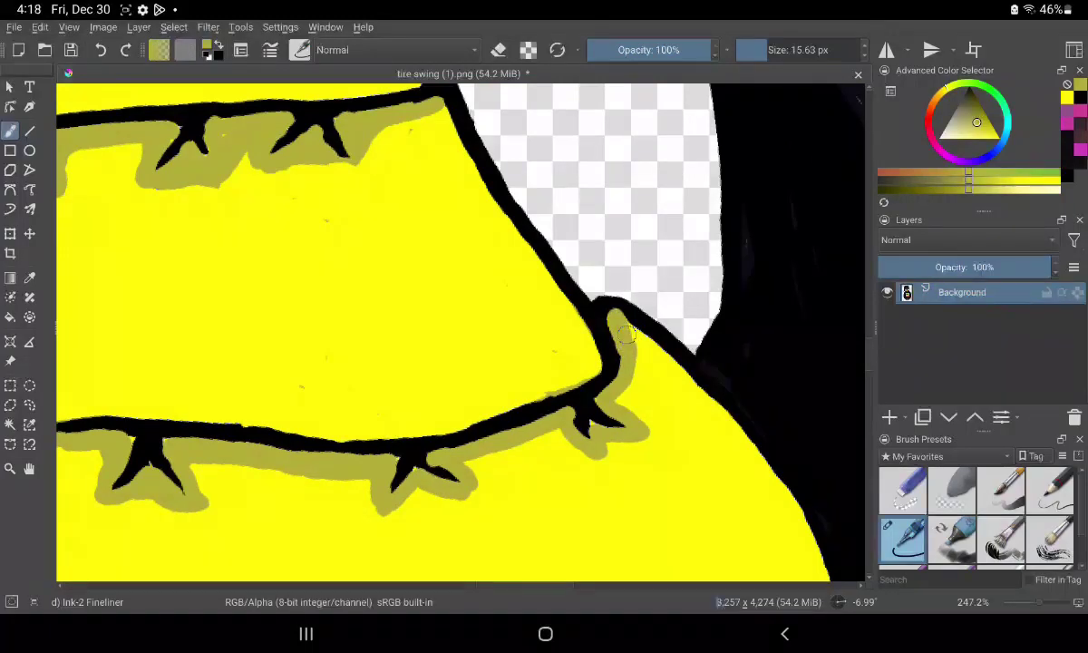
Step: Level the canvas rotation and shade olive under the lower line's left stitch marks
left_click_drag(308, 206, 853, 232)
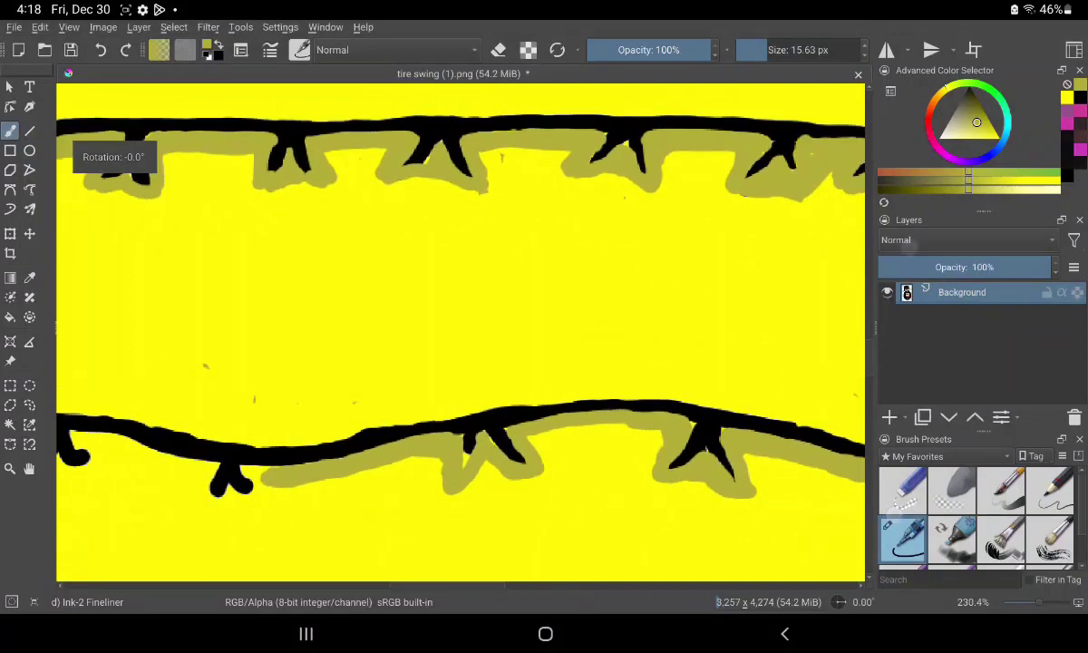
left_click_drag(537, 200, 784, 206)
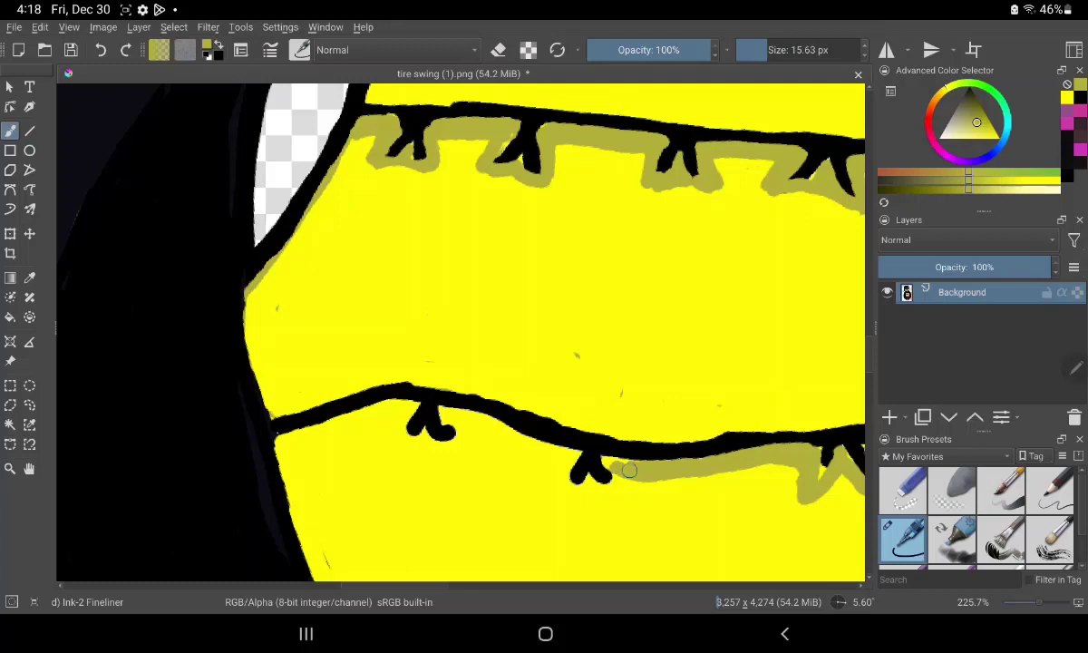
left_click_drag(613, 470, 557, 486)
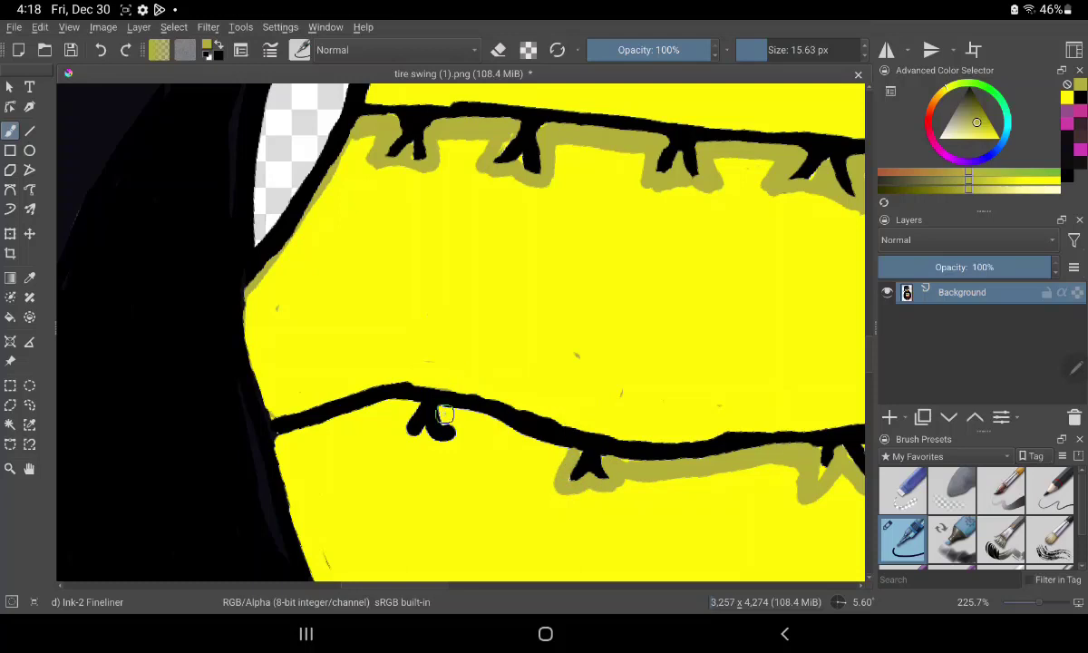
mouse_move(438, 415)
left_mouse_down()
mouse_move(537, 444)
mouse_move(431, 389)
mouse_move(419, 408)
mouse_move(449, 441)
mouse_move(391, 426)
mouse_move(396, 440)
left_mouse_up()
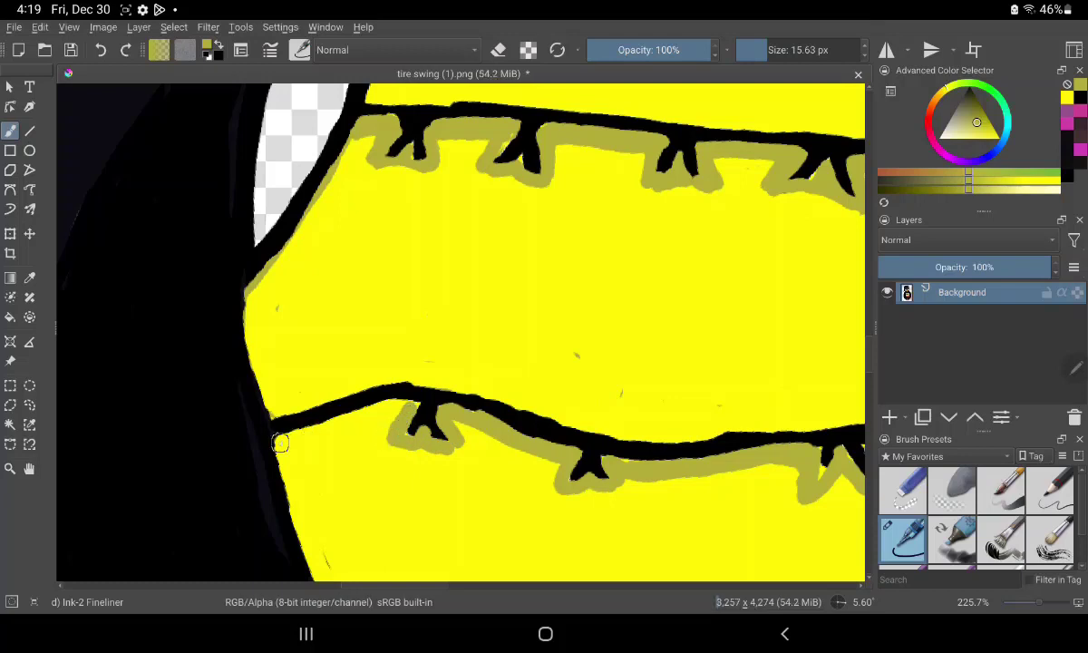
left_click_drag(276, 441, 355, 421)
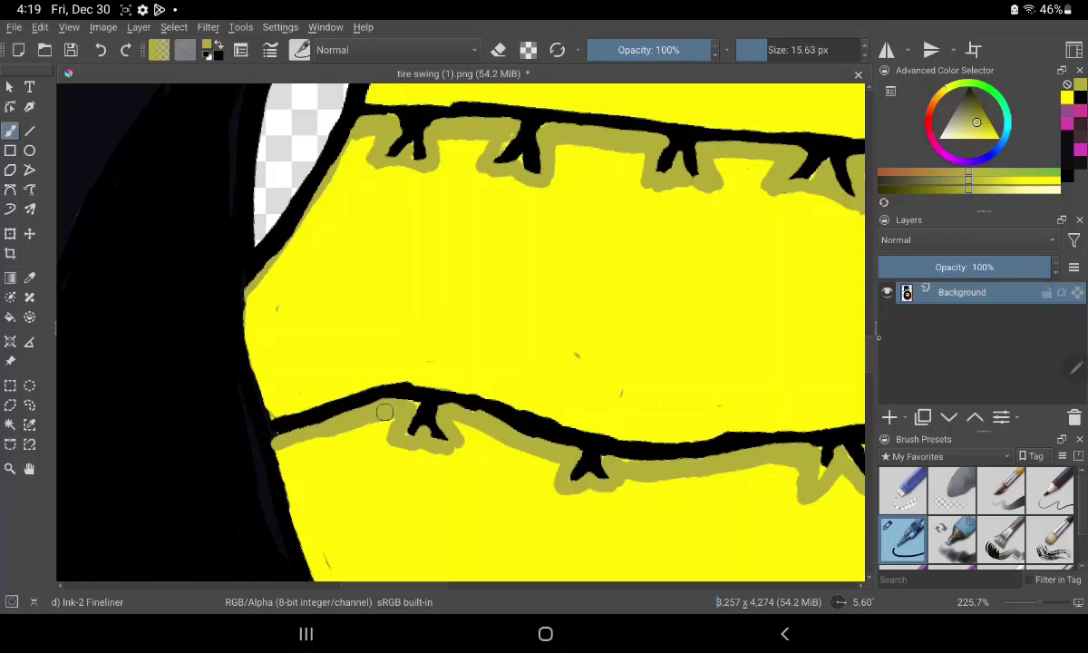
left_click_drag(385, 412, 418, 562)
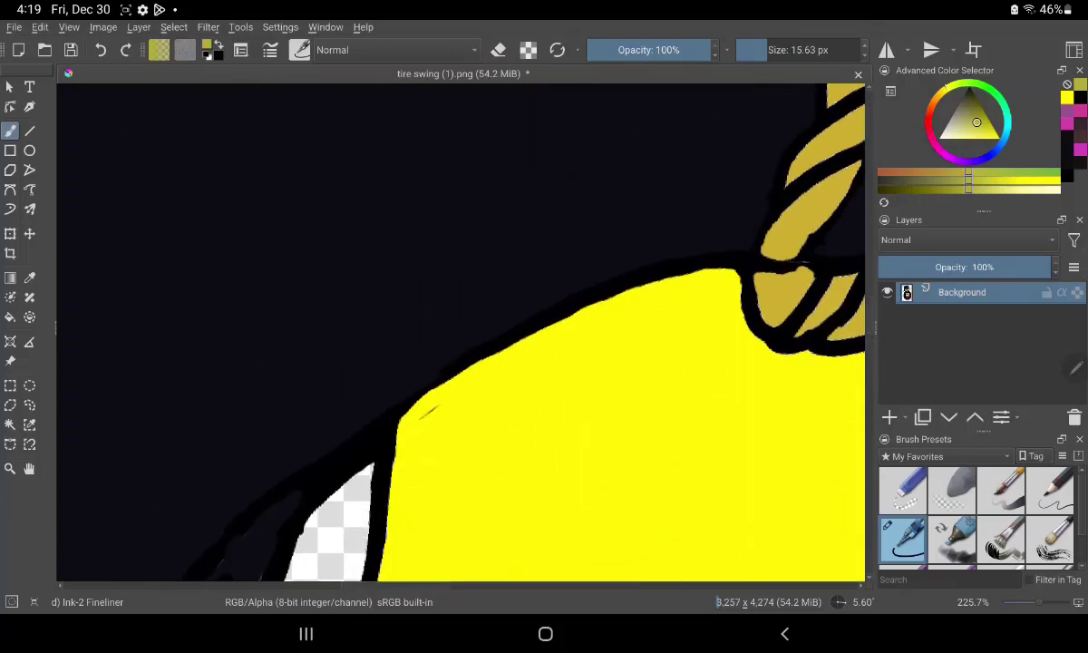
Step: Shade the tire's upper-left edge and the area beneath the rope knot olive
mouse_move(401, 433)
left_mouse_down()
mouse_move(519, 354)
mouse_move(410, 413)
mouse_move(681, 276)
mouse_move(734, 282)
mouse_move(631, 298)
mouse_move(525, 347)
mouse_move(687, 284)
mouse_move(653, 293)
mouse_move(719, 290)
mouse_move(738, 321)
mouse_move(734, 289)
mouse_move(735, 325)
mouse_move(803, 362)
left_mouse_up()
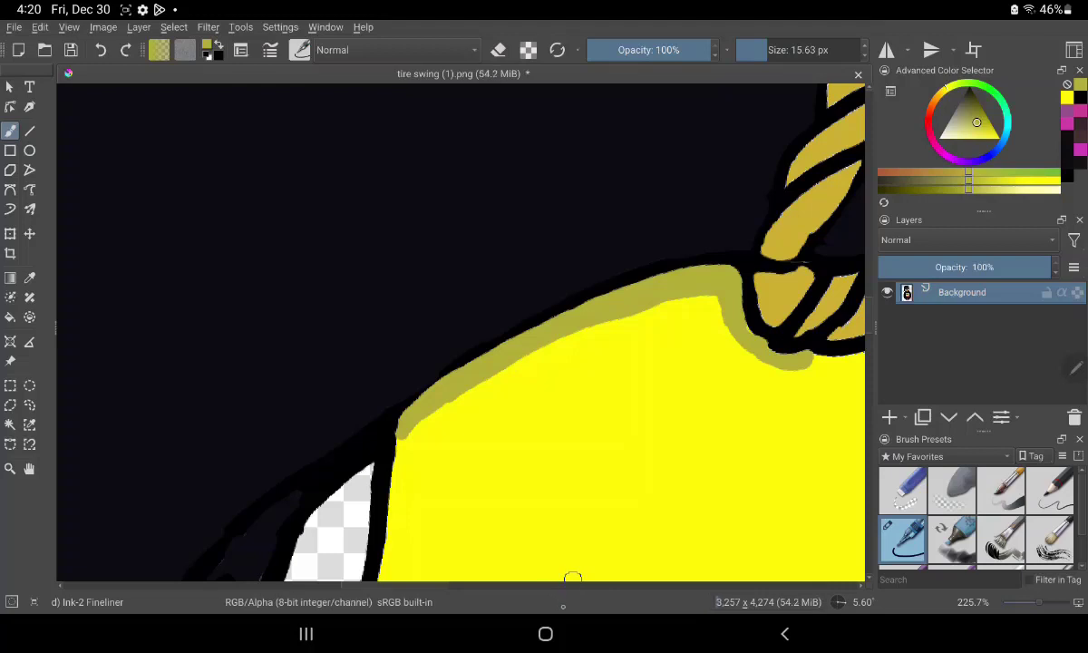
left_click_drag(556, 578, 80, 578)
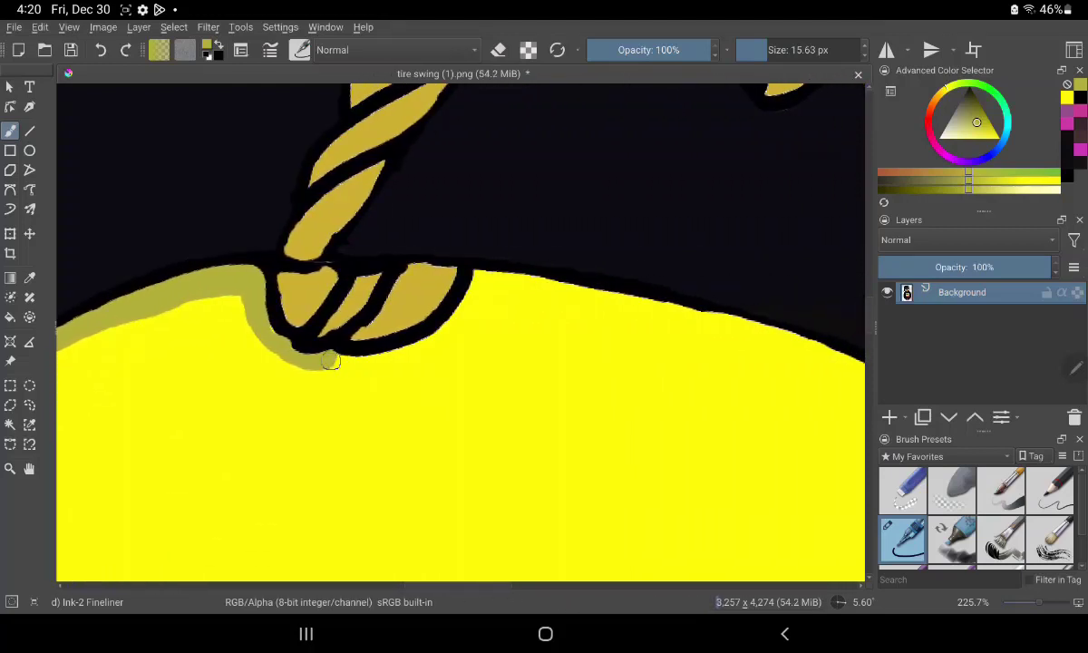
mouse_move(330, 361)
left_mouse_down()
mouse_move(388, 362)
mouse_move(477, 277)
mouse_move(445, 331)
left_mouse_up()
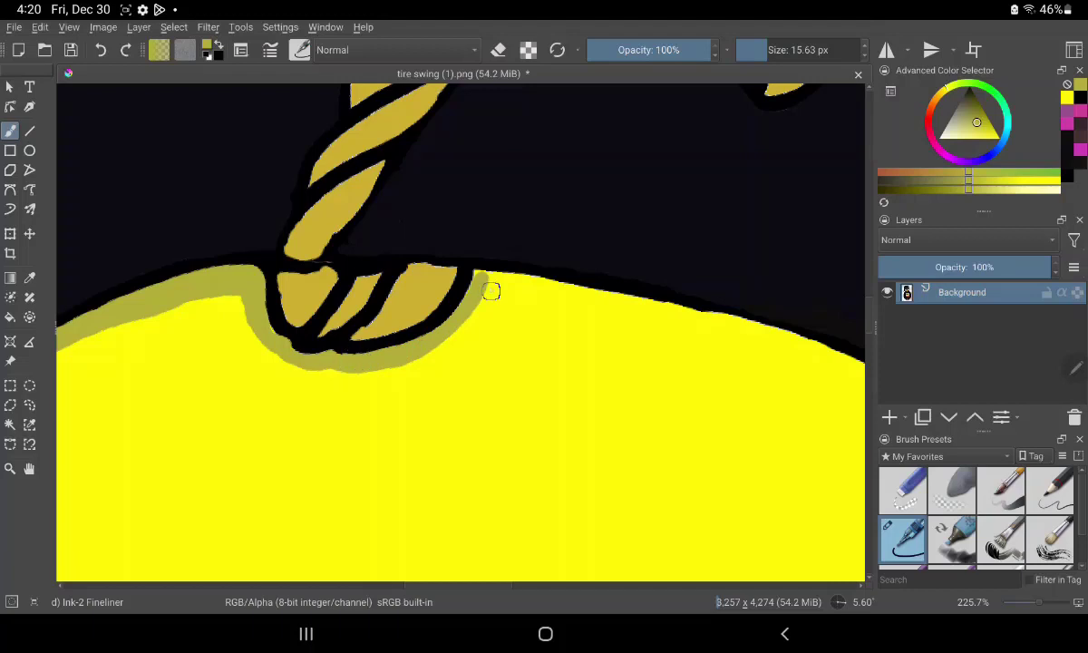
Step: Extend the olive band along the tire's top edge right of the rope to the corner
left_click_drag(481, 276, 555, 293)
left_click_drag(471, 271, 718, 319)
left_click_drag(635, 299, 782, 339)
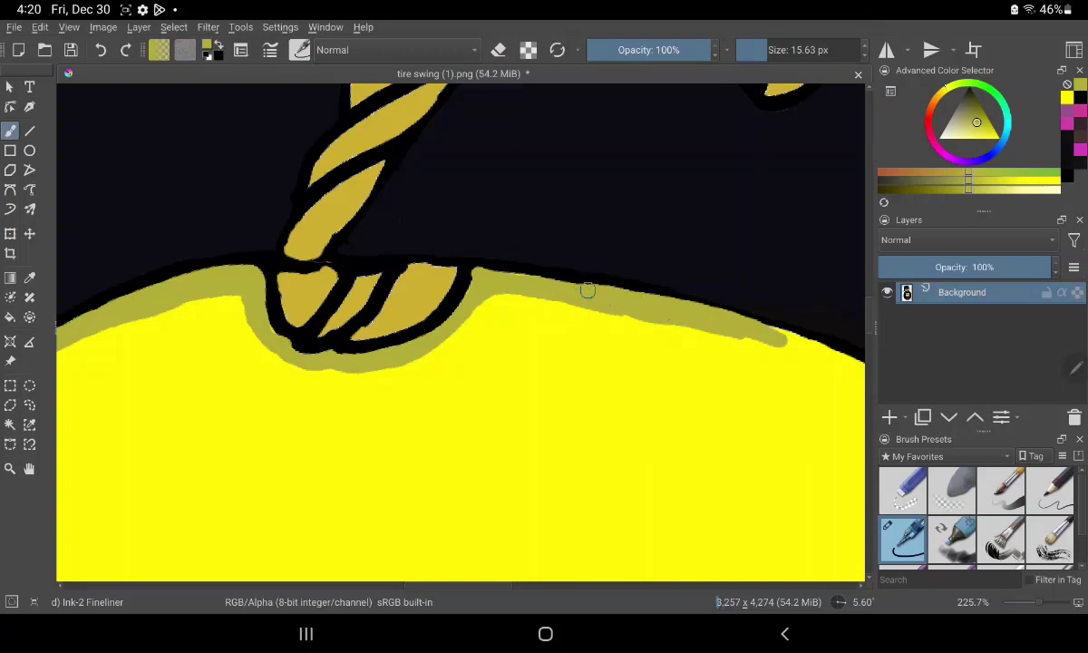
left_click_drag(587, 289, 579, 273)
mouse_move(580, 273)
left_mouse_down()
mouse_move(163, 273)
mouse_move(376, 345)
mouse_move(461, 388)
mouse_move(341, 313)
mouse_move(448, 369)
left_mouse_up()
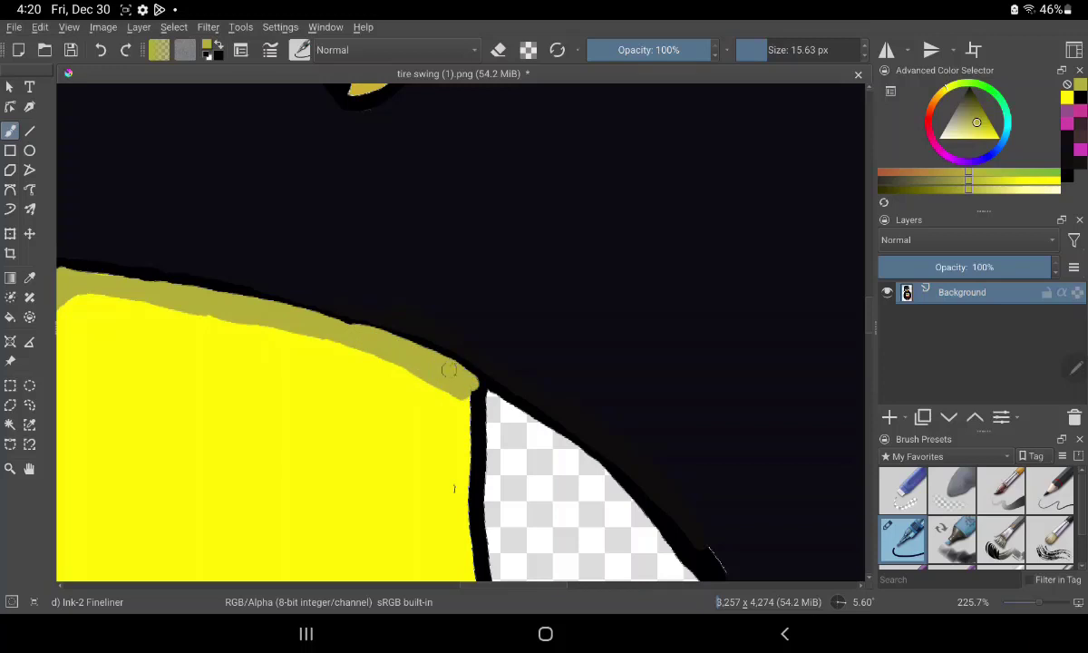
left_click_drag(335, 325, 354, 330)
Step: Shade the inner edge of the yellow patch with olive
scroll(460, 331, "up", 10)
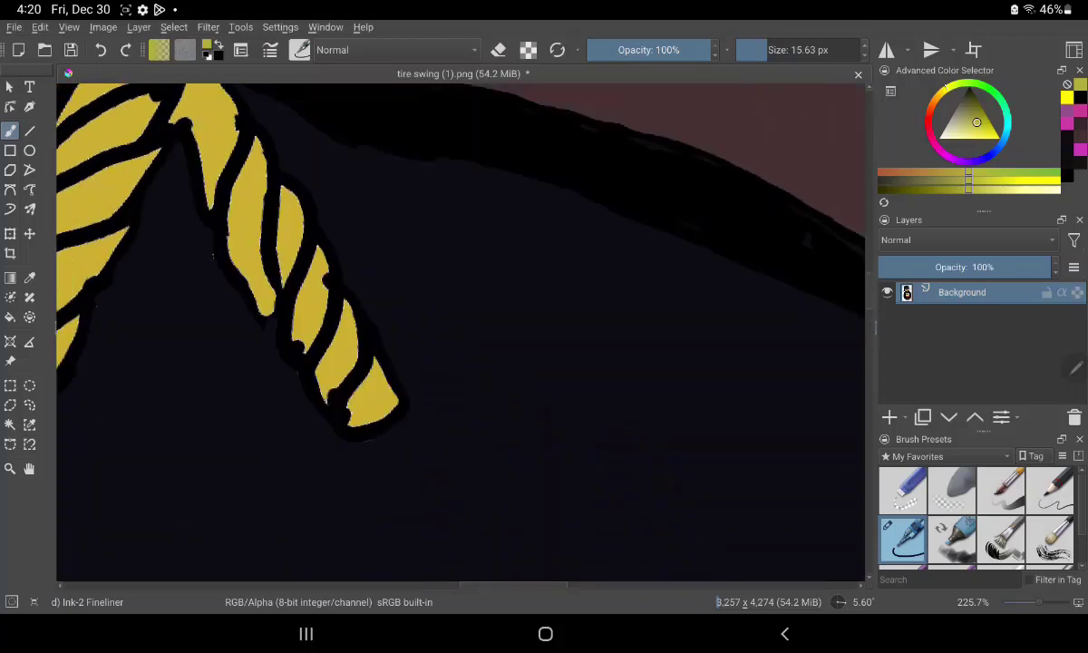
scroll(460, 331, "left", 3)
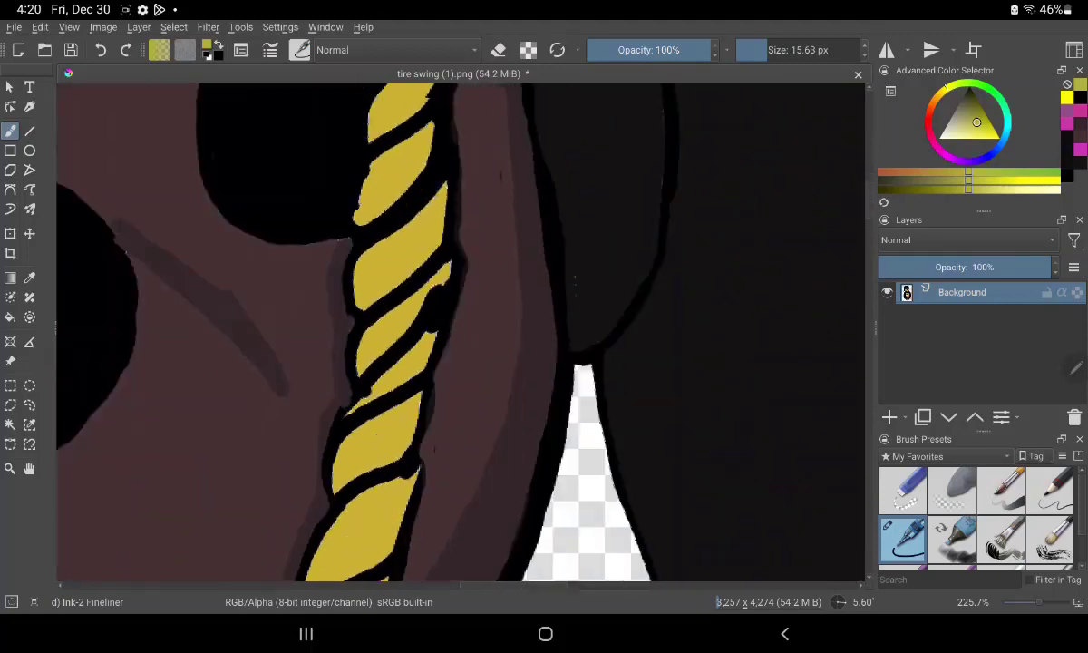
scroll(460, 331, "down", 10)
scroll(461, 331, "down", 3)
scroll(461, 331, "down", 1)
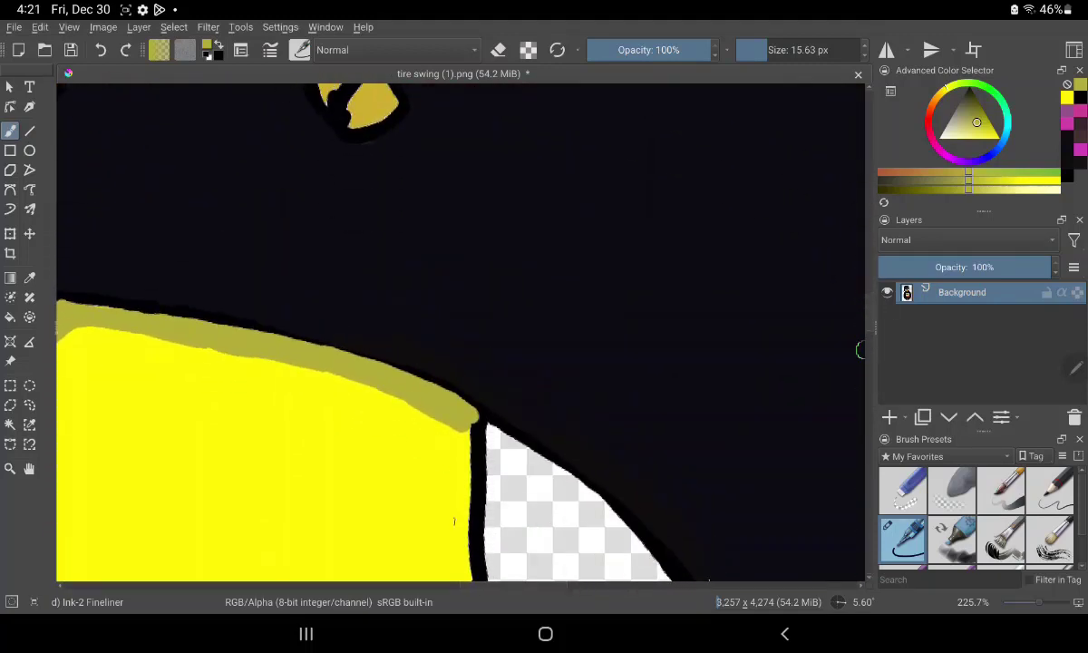
scroll(461, 331, "left", 2)
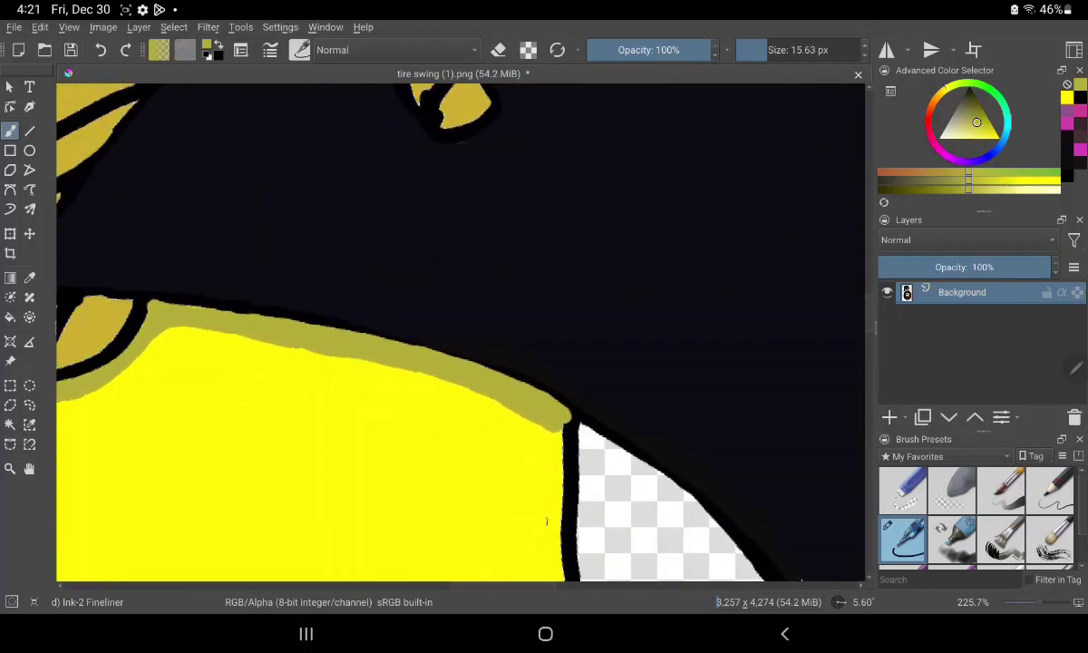
scroll(461, 331, "right", 10)
scroll(461, 331, "right", 8)
scroll(460, 331, "right", 3)
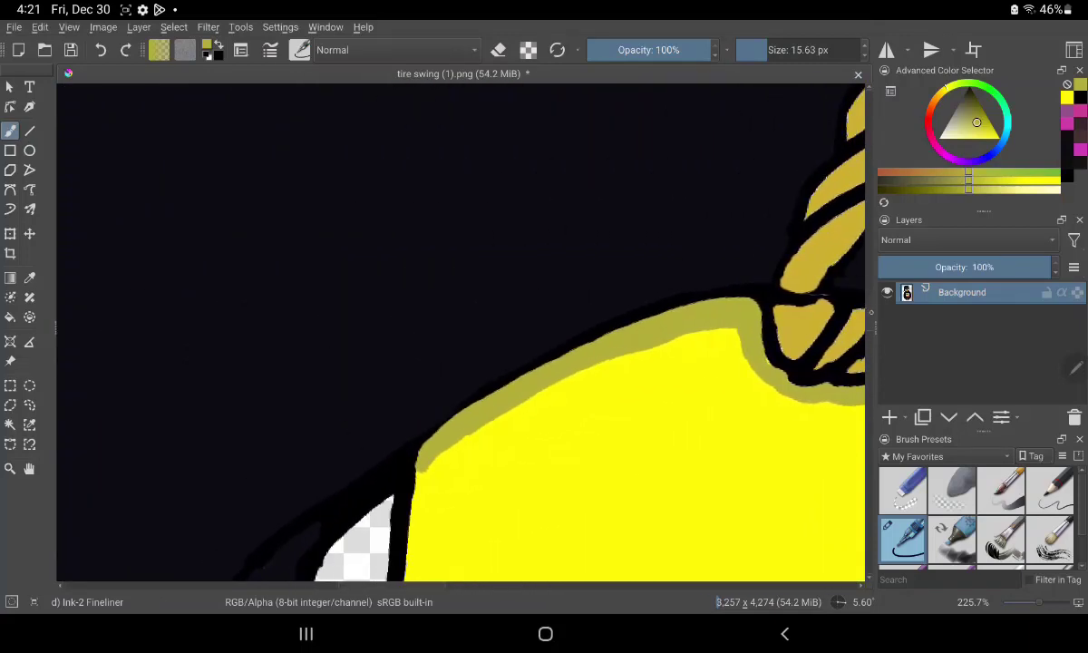
scroll(461, 331, "up", 5)
scroll(461, 331, "up", 8)
scroll(461, 331, "up", 3)
scroll(461, 331, "down", 5)
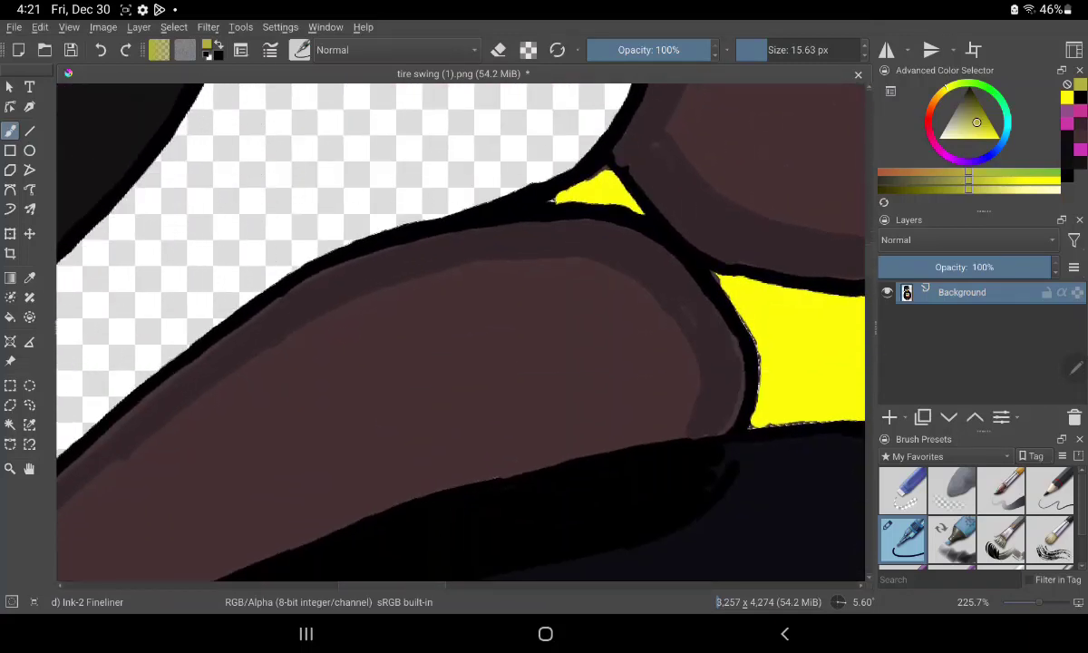
scroll(461, 331, "up", 2)
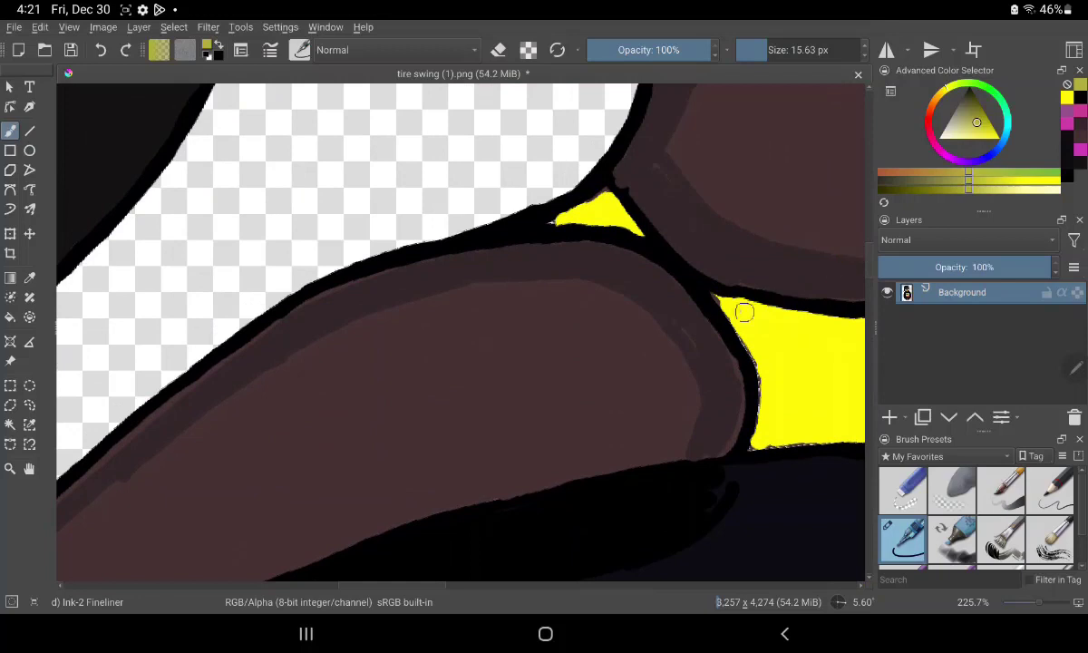
left_click_drag(728, 303, 771, 388)
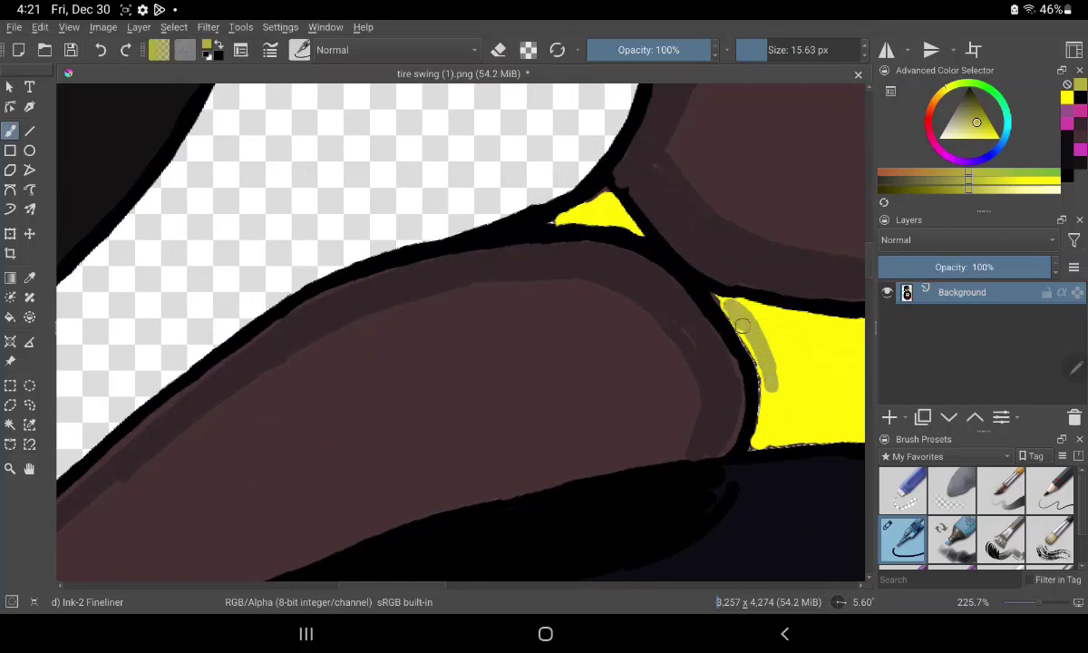
mouse_move(736, 309)
left_mouse_down()
mouse_move(765, 445)
mouse_move(717, 297)
left_mouse_up()
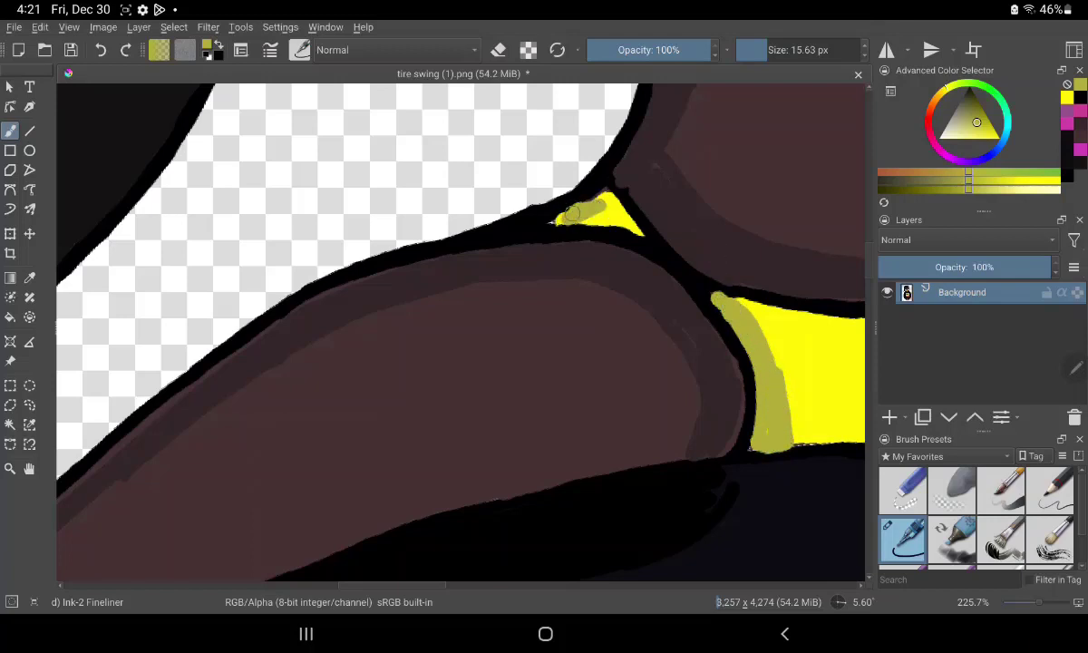
Step: Shade the small yellow triangle and the strips along the rope's edges olive
mouse_move(557, 220)
left_mouse_down()
mouse_move(618, 214)
mouse_move(526, 207)
mouse_move(644, 237)
mouse_move(93, 238)
left_mouse_up()
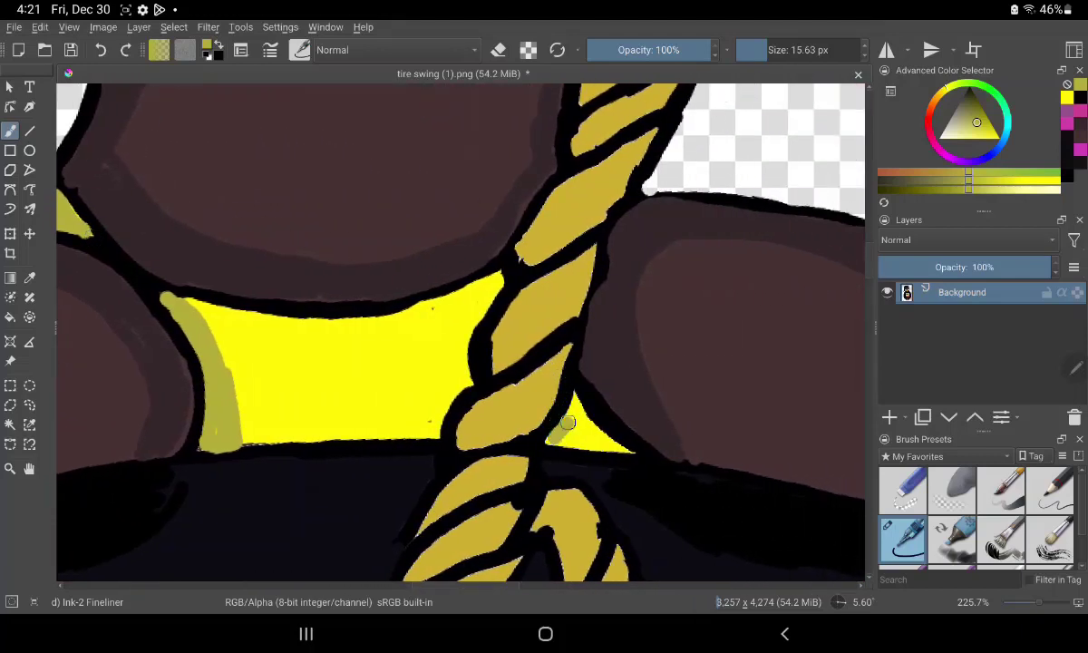
mouse_move(553, 442)
left_mouse_down()
mouse_move(574, 408)
mouse_move(549, 443)
left_mouse_up()
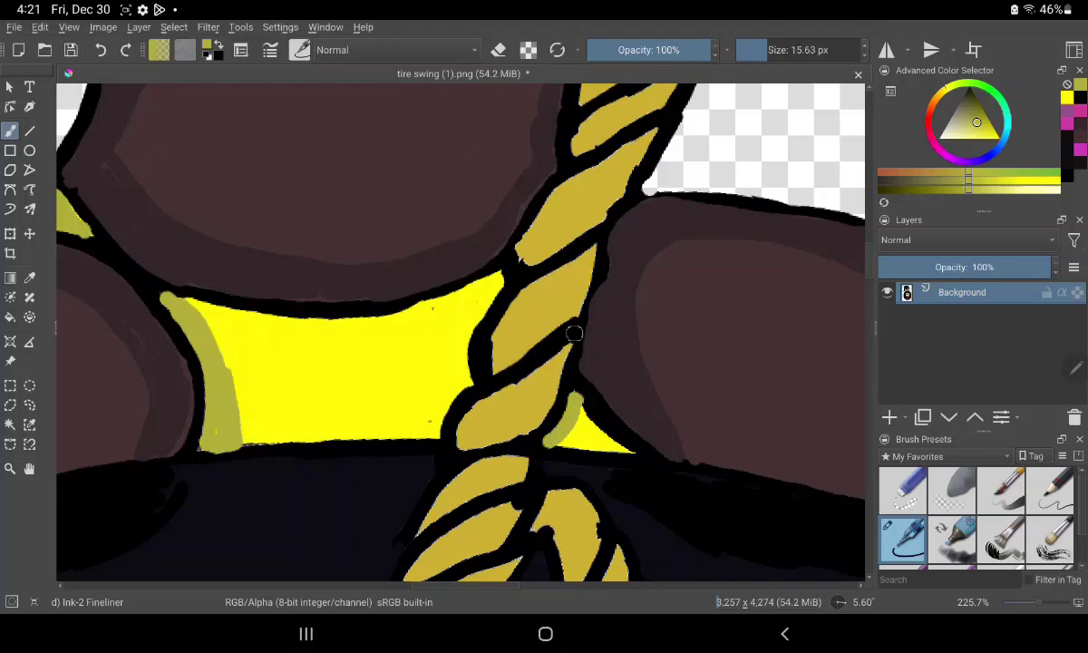
mouse_move(512, 283)
left_mouse_down()
mouse_move(471, 263)
mouse_move(449, 308)
mouse_move(462, 263)
mouse_move(460, 388)
mouse_move(436, 430)
left_mouse_up()
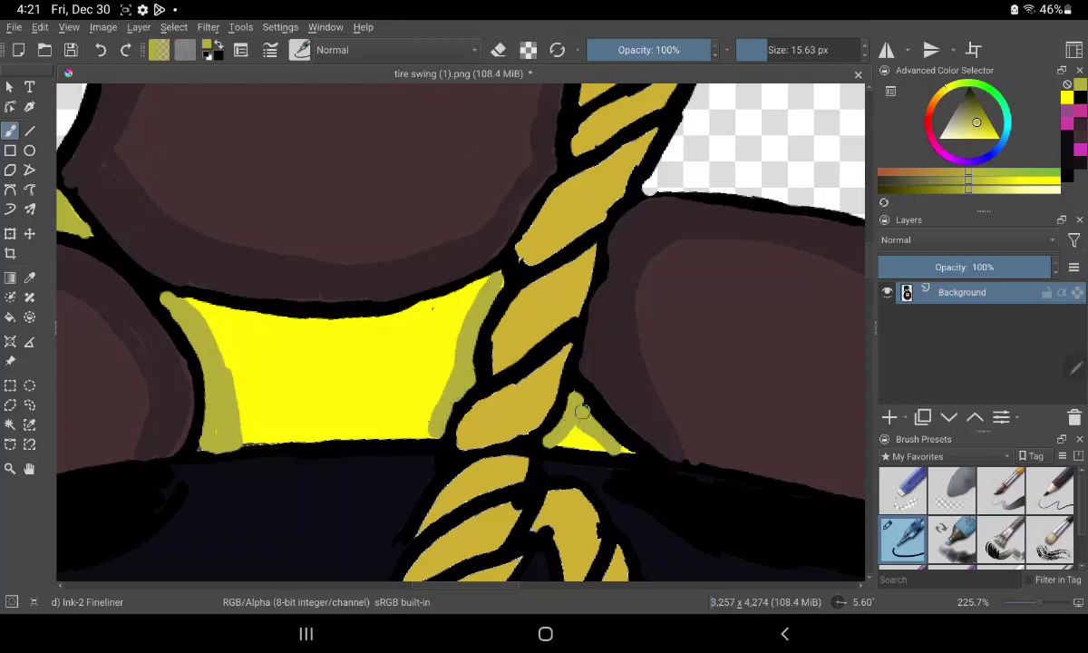
left_click_drag(541, 379, 623, 448)
mouse_move(549, 426)
left_mouse_down()
mouse_move(614, 445)
mouse_move(577, 428)
left_mouse_up()
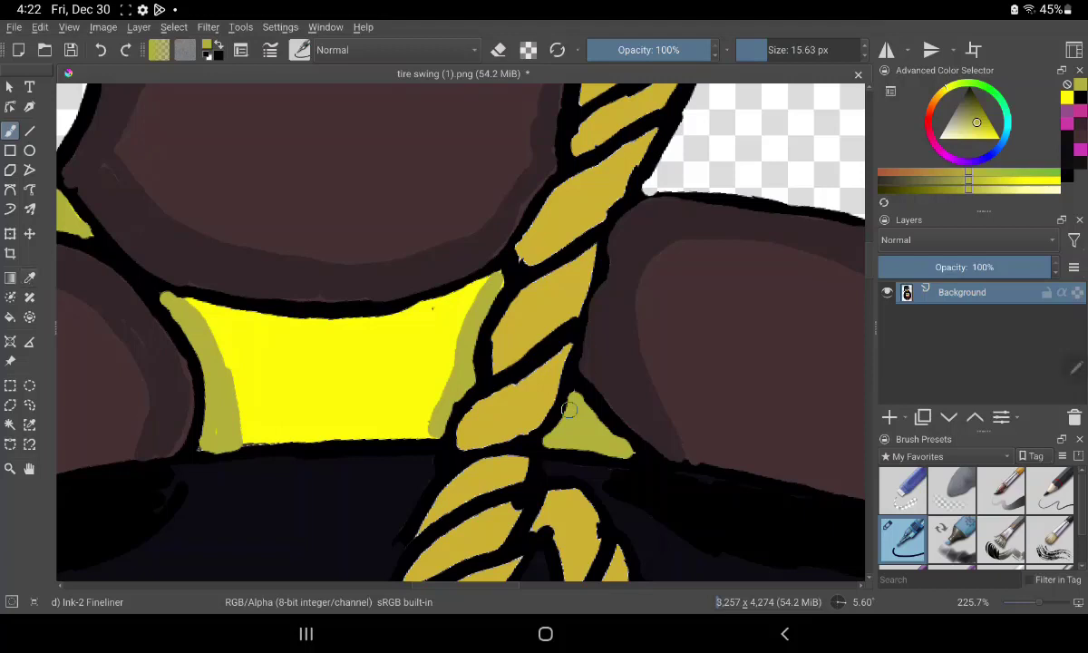
Step: Sample a gold colour from the rope and set the brush size to 5.61 px
left_click(29, 278)
left_click(535, 399)
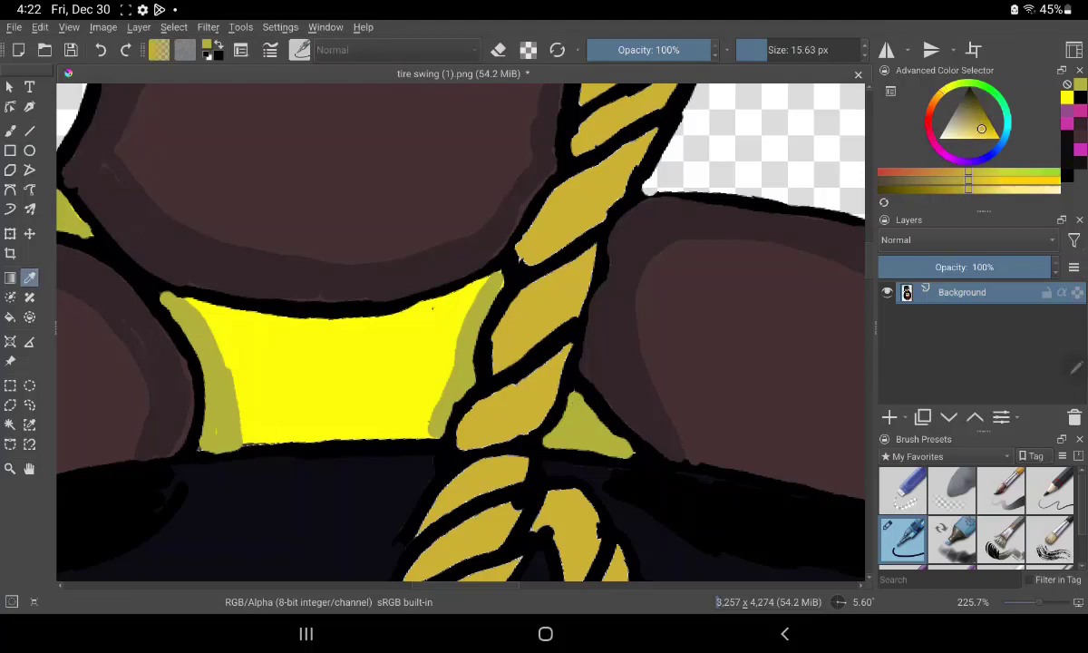
key("b")
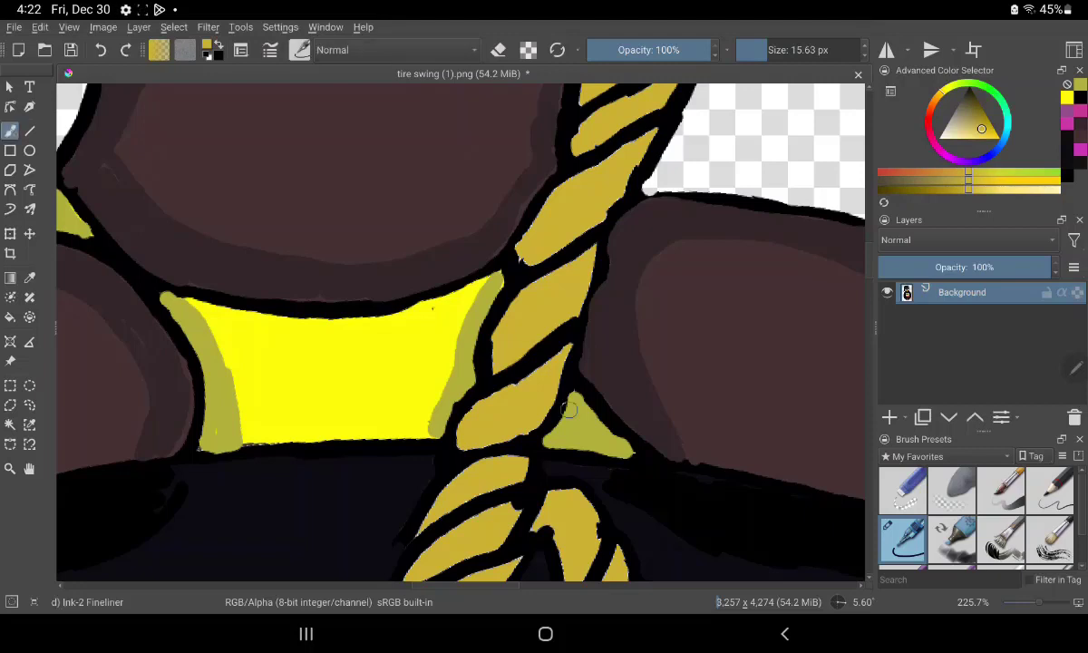
left_click(569, 409, "ctrl")
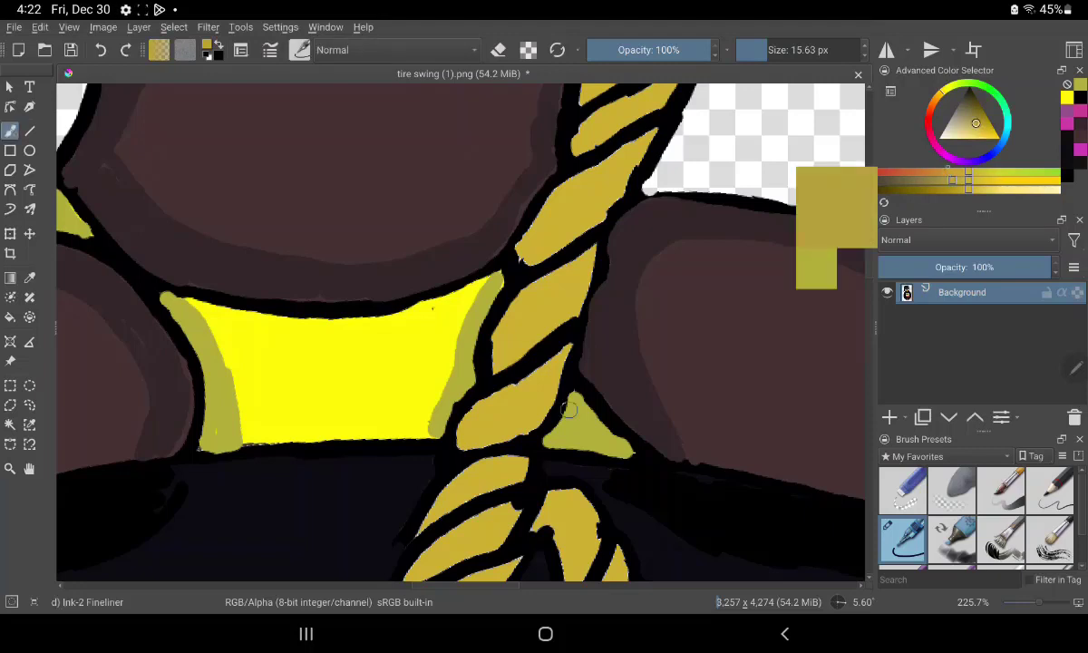
left_click(756, 50)
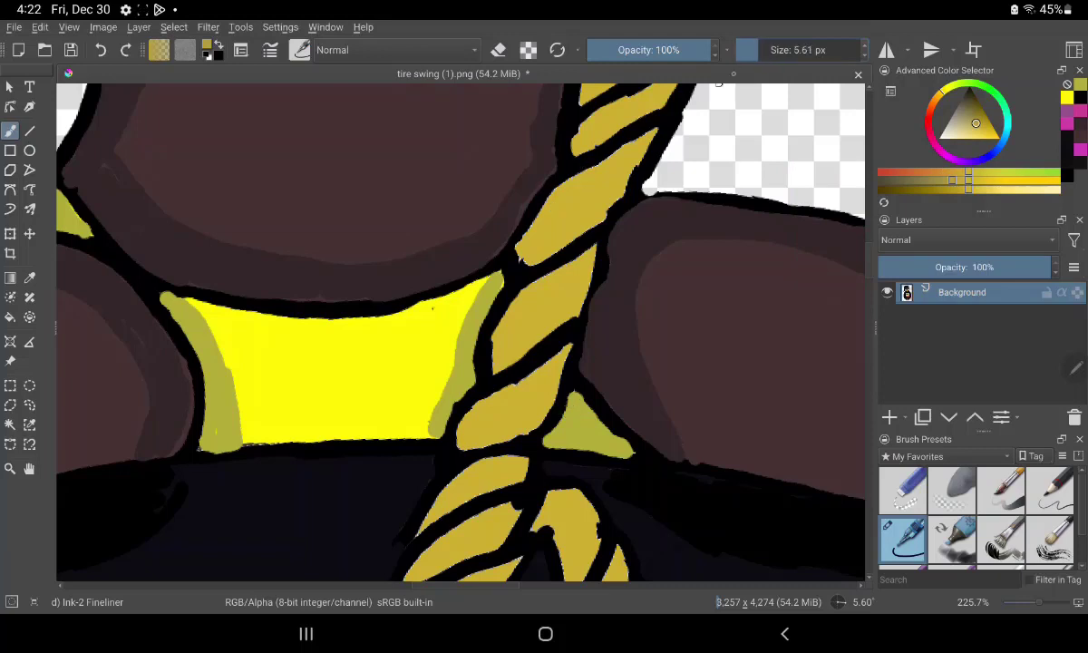
double_click(803, 50)
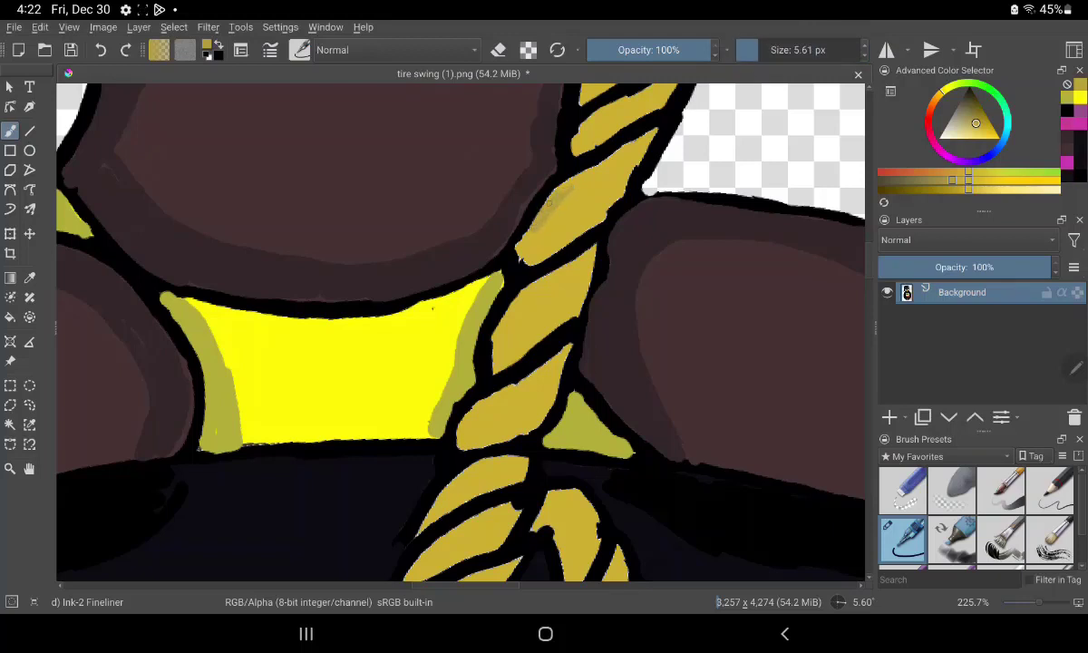
Step: Paint darker gold shading along the upper rope strand's edge
left_click_drag(586, 171, 554, 193)
double_click(792, 50)
left_click(532, 177)
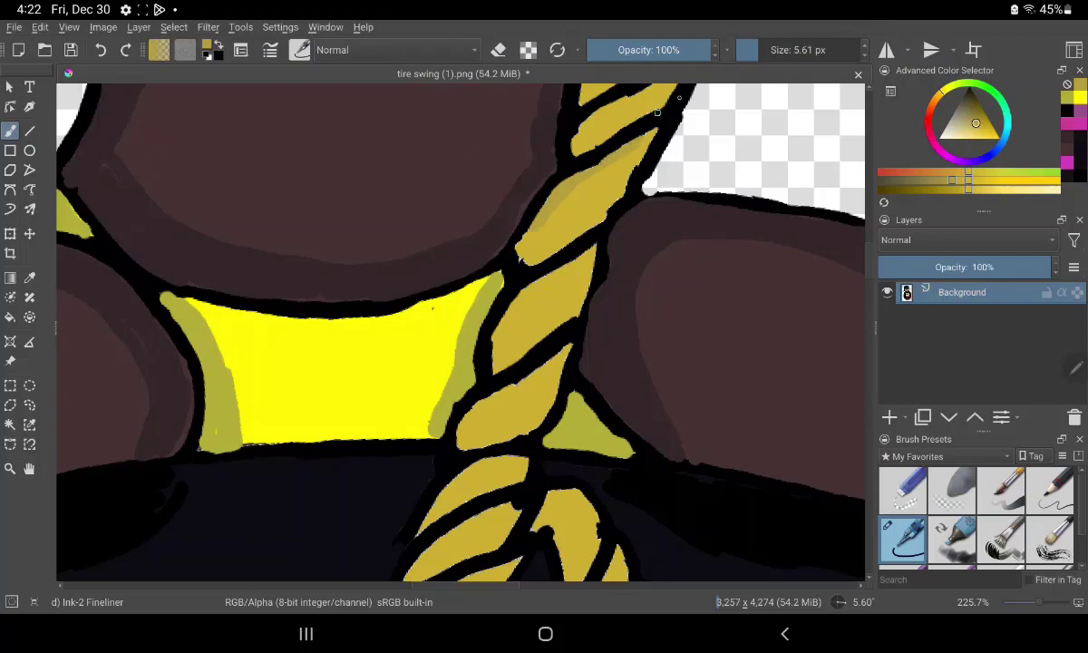
double_click(793, 50)
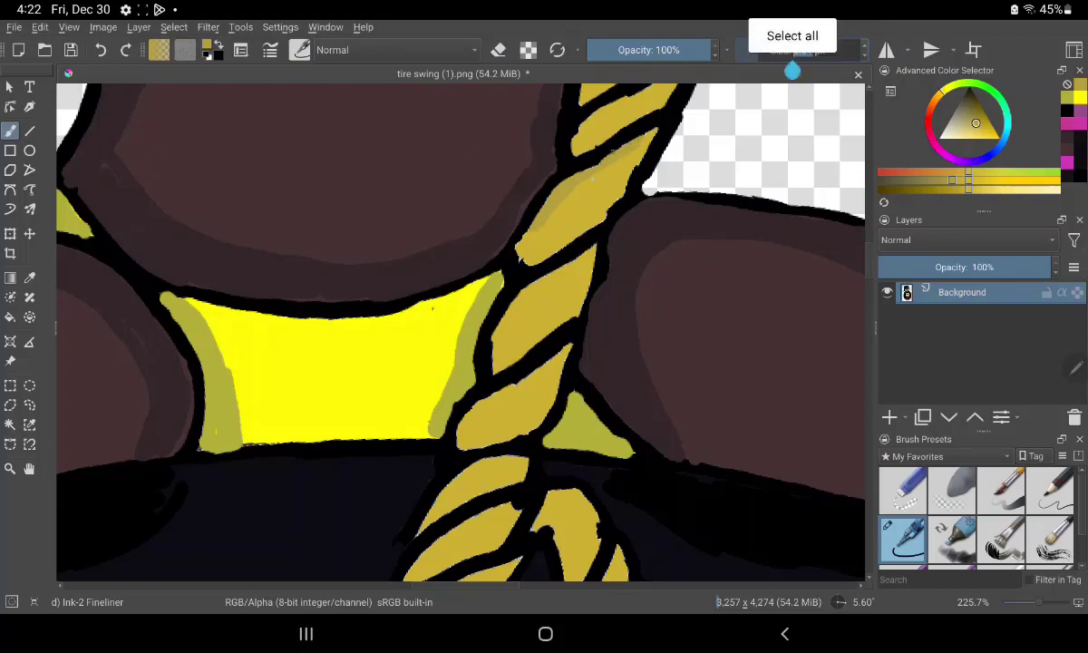
left_click(523, 183)
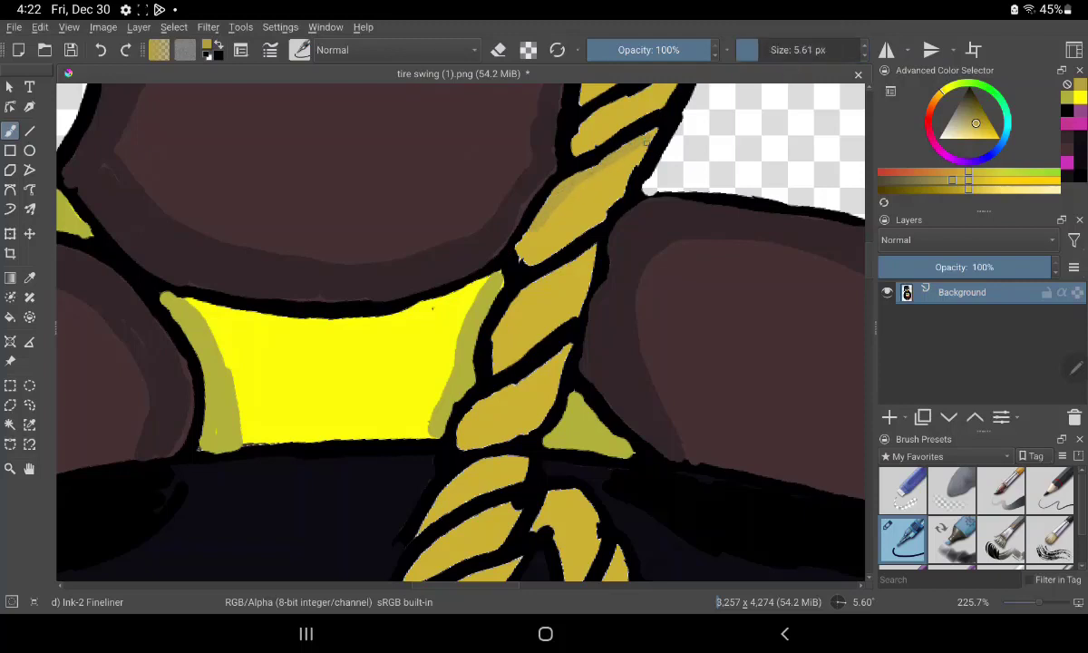
mouse_move(606, 146)
left_mouse_down()
mouse_move(591, 177)
mouse_move(627, 150)
mouse_move(533, 223)
mouse_move(564, 231)
mouse_move(531, 243)
mouse_move(543, 252)
left_mouse_up()
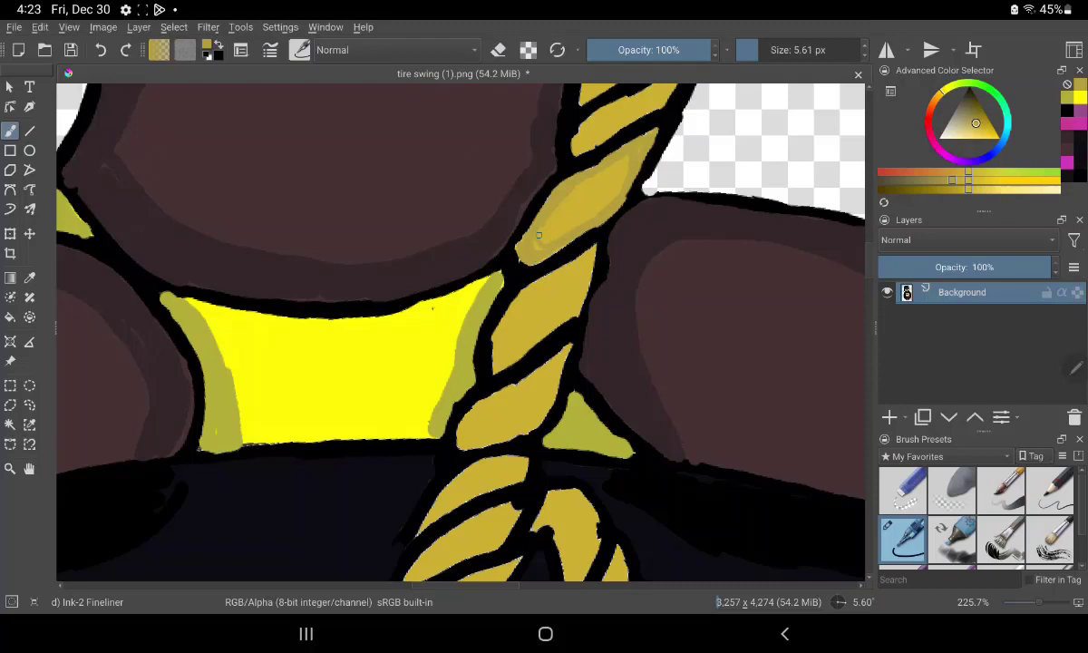
Step: Add lighter yellow highlights across the upper rope strand
left_click(938, 180)
left_click_drag(555, 193, 532, 234)
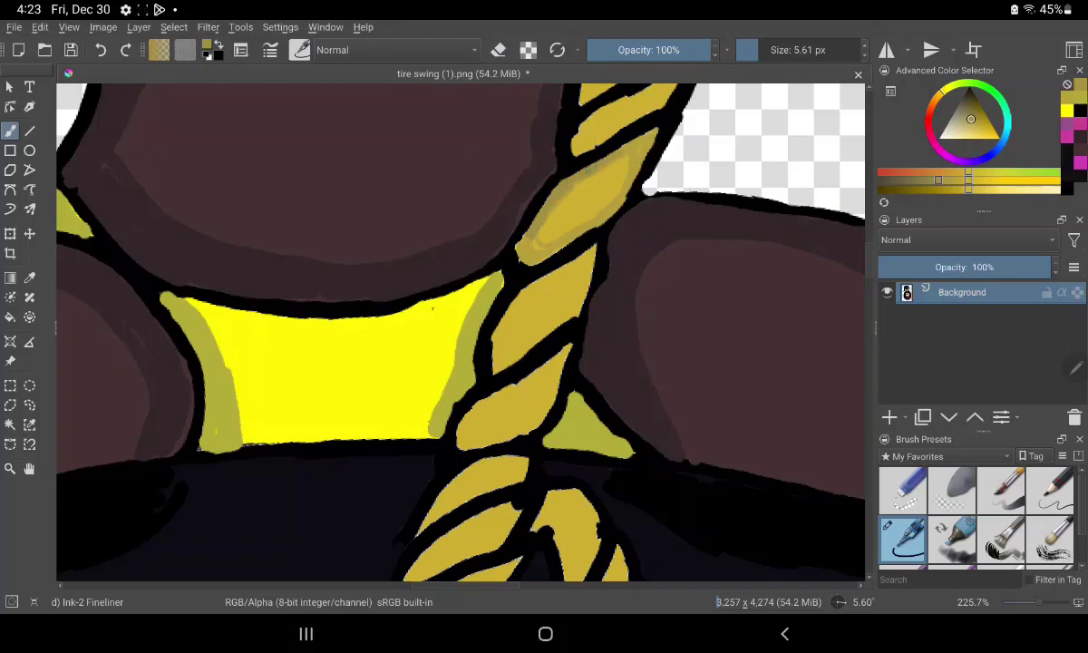
left_click_drag(570, 180, 640, 145)
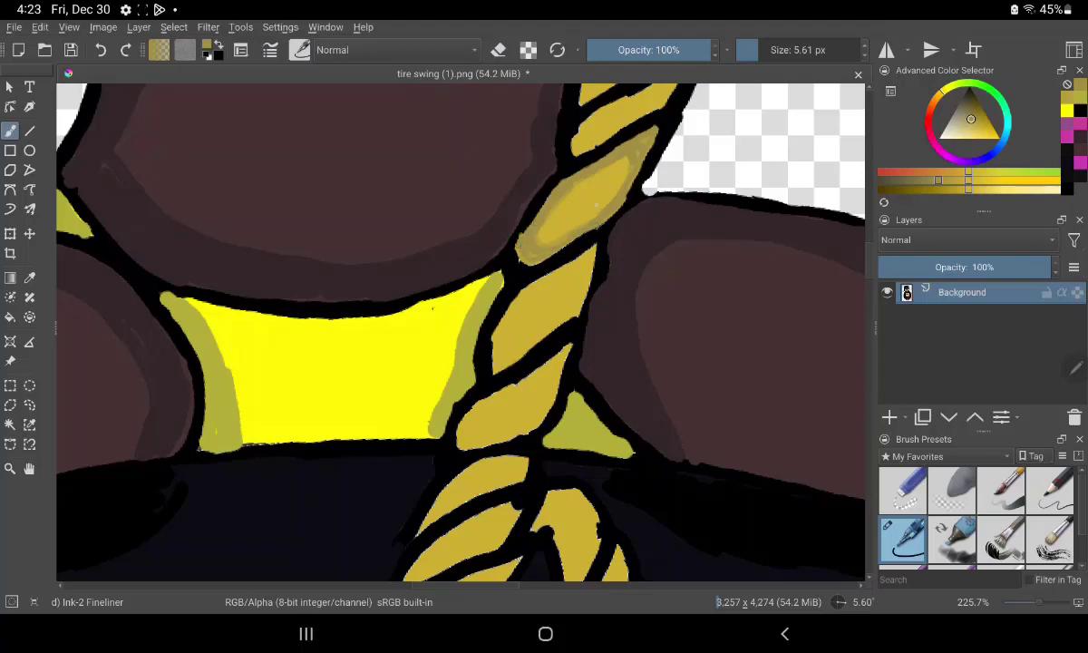
left_click(595, 195, "ctrl")
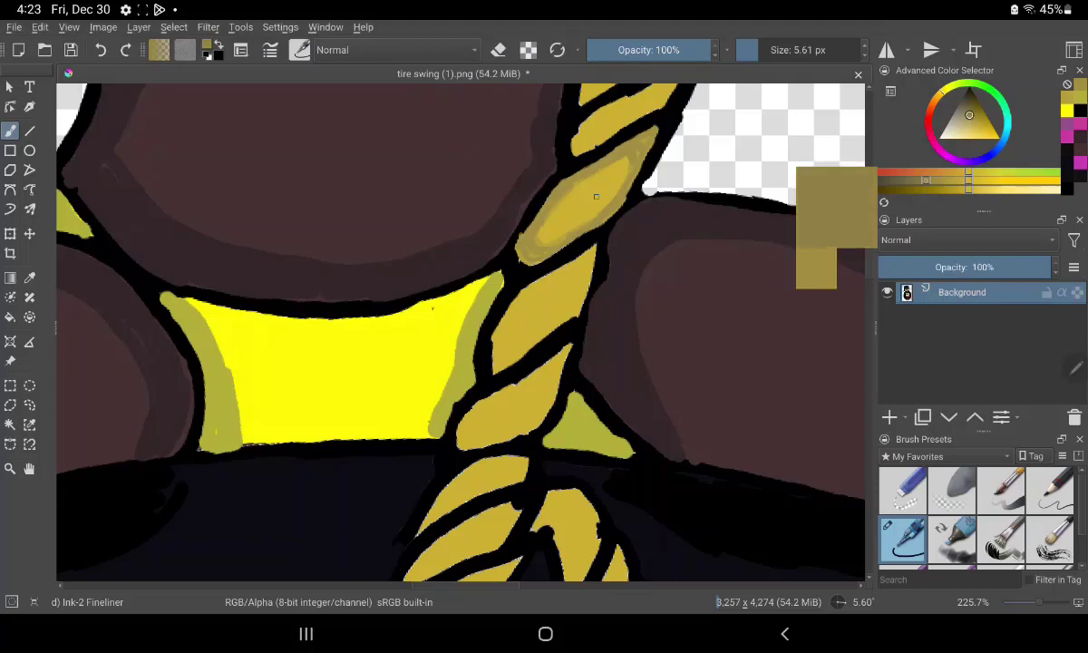
left_click_drag(524, 240, 537, 232)
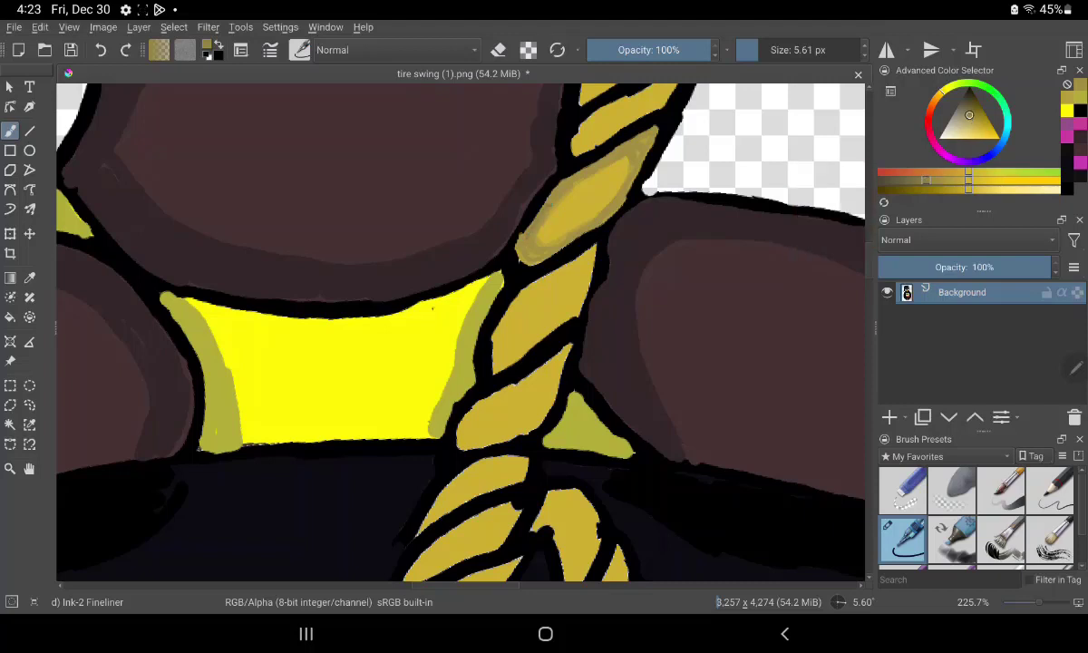
mouse_move(530, 168)
left_mouse_down()
mouse_move(588, 146)
mouse_move(621, 190)
mouse_move(612, 126)
mouse_move(594, 145)
left_mouse_up()
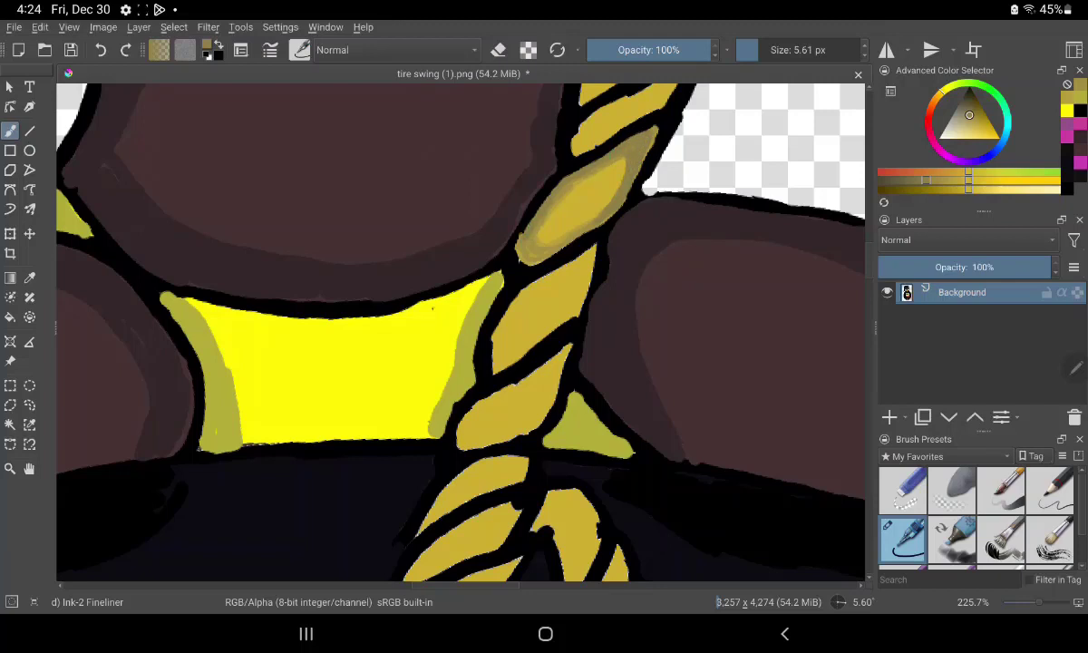
Step: Shade the strands' lower-left edges olive and highlight their right edges yellow
mouse_move(530, 238)
left_mouse_down()
mouse_move(532, 253)
mouse_move(551, 211)
left_mouse_up()
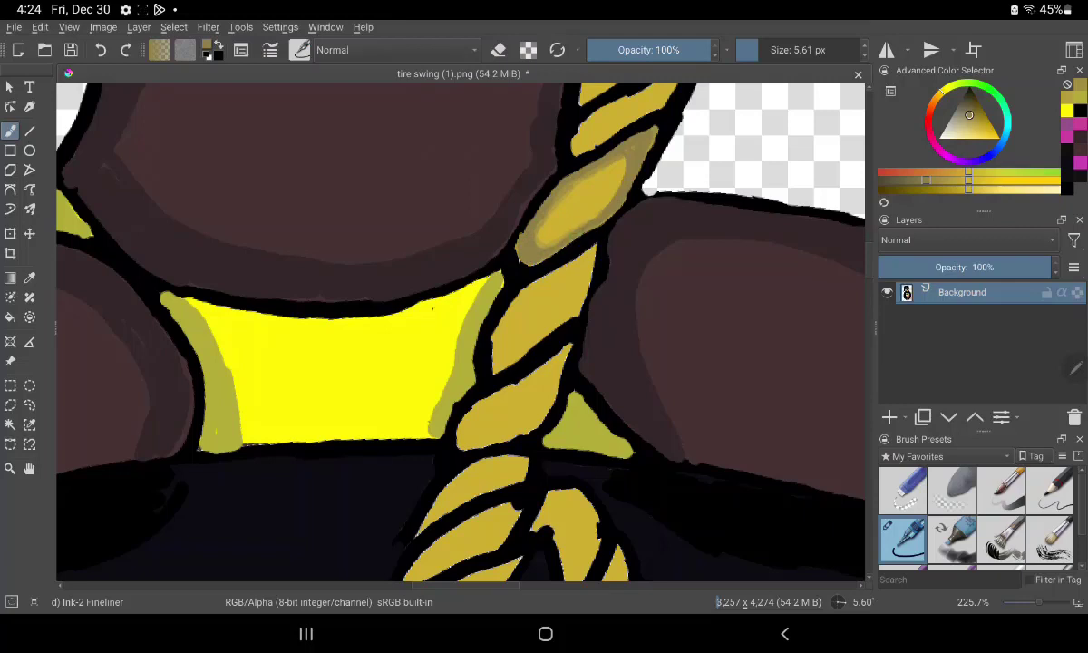
left_click_drag(533, 292, 501, 343)
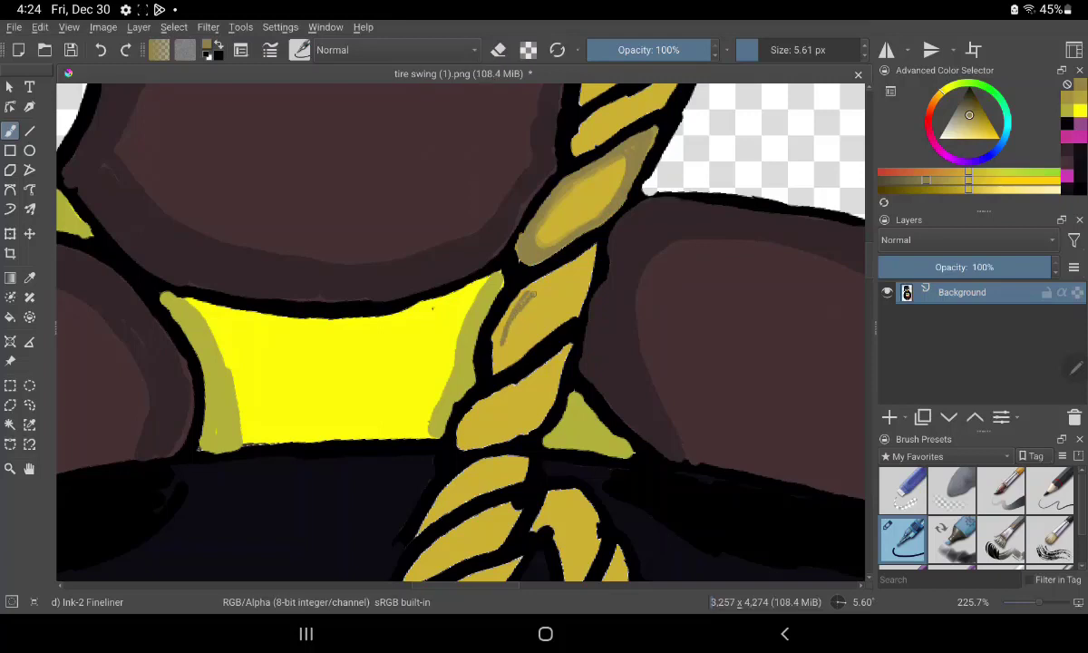
left_click_drag(526, 292, 497, 346)
mouse_move(530, 292)
left_mouse_down()
mouse_move(494, 362)
mouse_move(509, 305)
mouse_move(538, 284)
mouse_move(549, 252)
mouse_move(535, 286)
mouse_move(570, 269)
left_mouse_up()
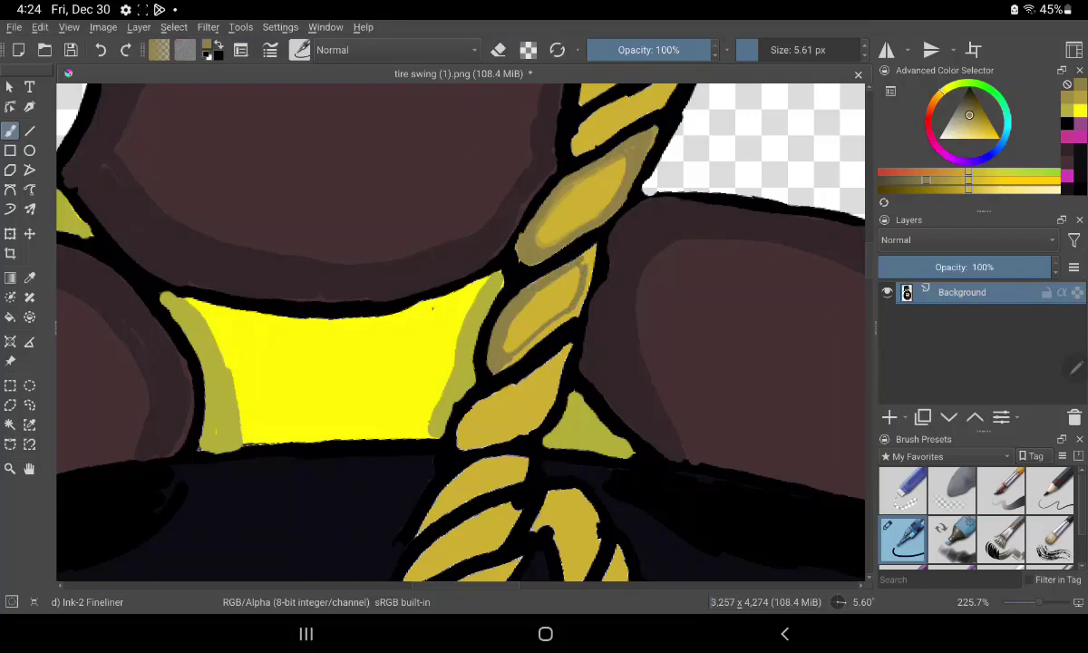
mouse_move(596, 245)
left_mouse_down()
mouse_move(590, 272)
mouse_move(584, 265)
left_mouse_up()
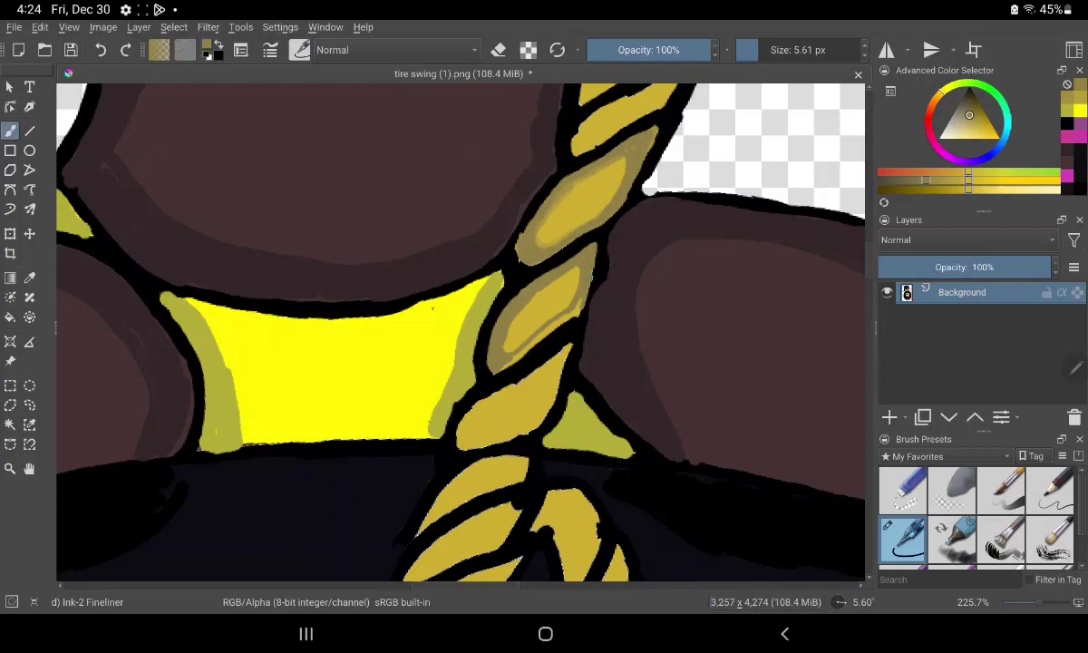
left_click_drag(589, 281, 581, 311)
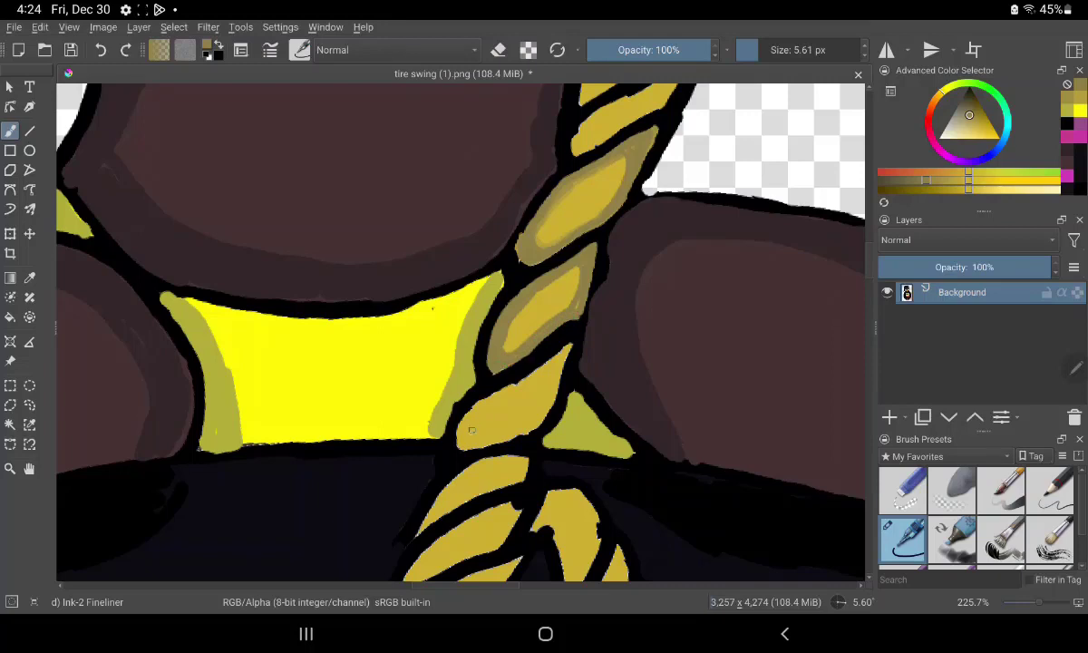
Step: Shade the lower rope strand's left edge olive and touch up its outline
mouse_move(479, 411)
left_mouse_down()
mouse_move(462, 446)
mouse_move(543, 368)
left_mouse_up()
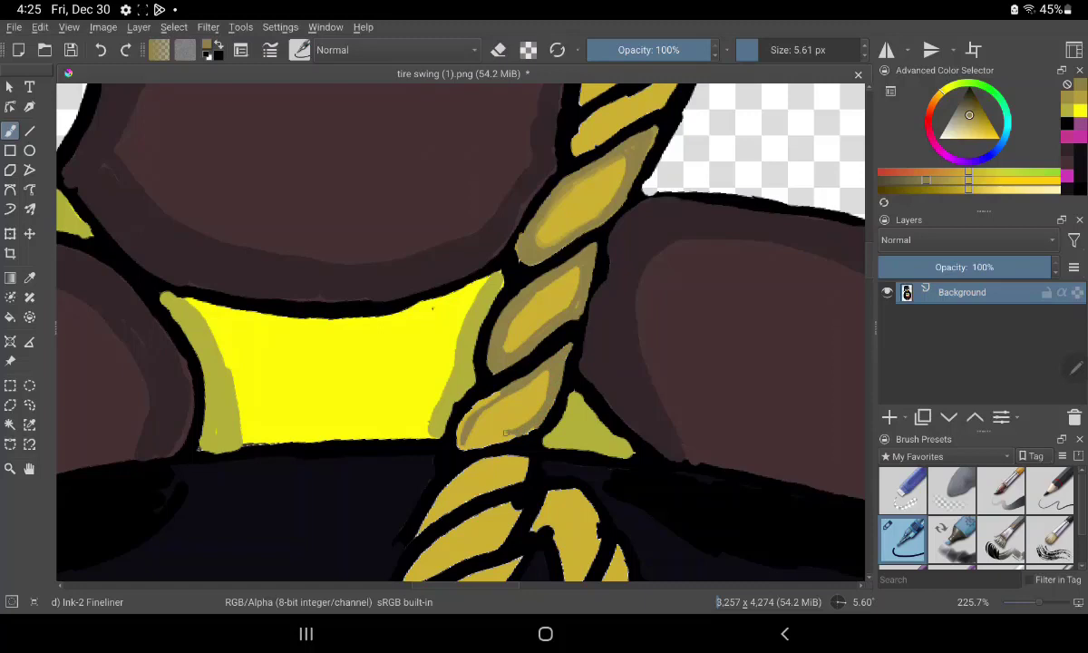
left_click_drag(465, 417, 459, 447)
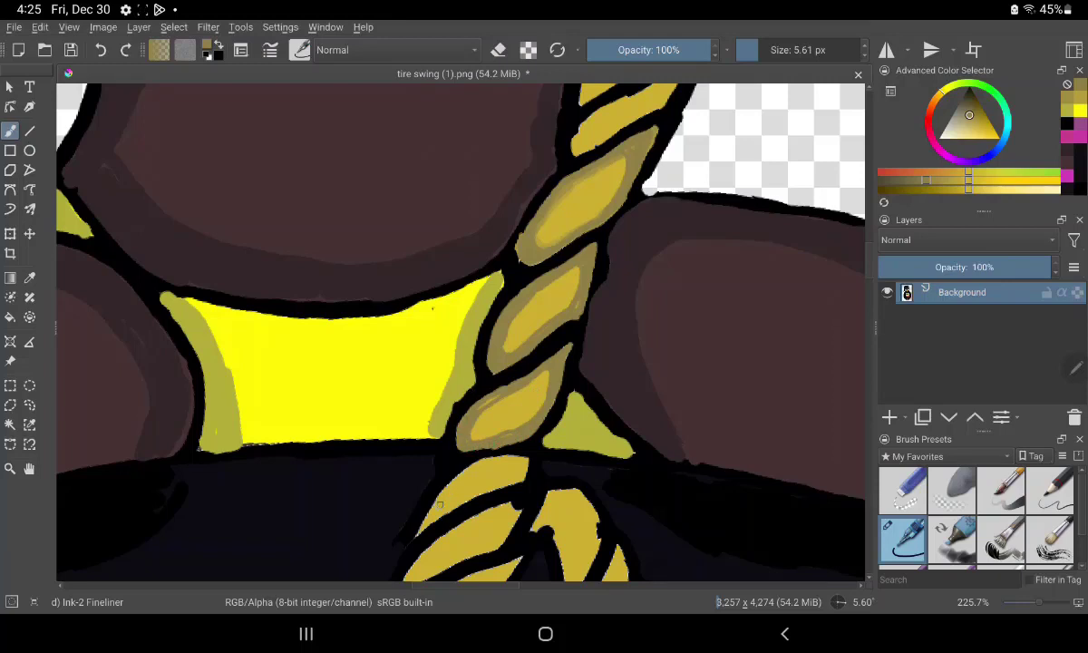
left_click_drag(450, 487, 432, 515)
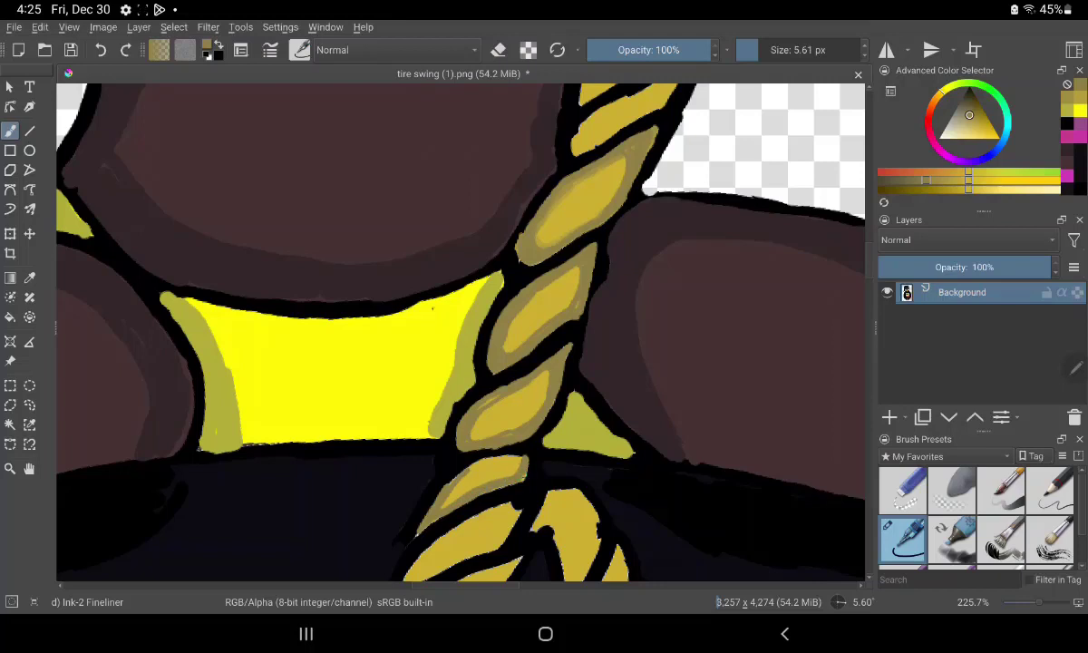
left_click_drag(485, 432, 476, 429)
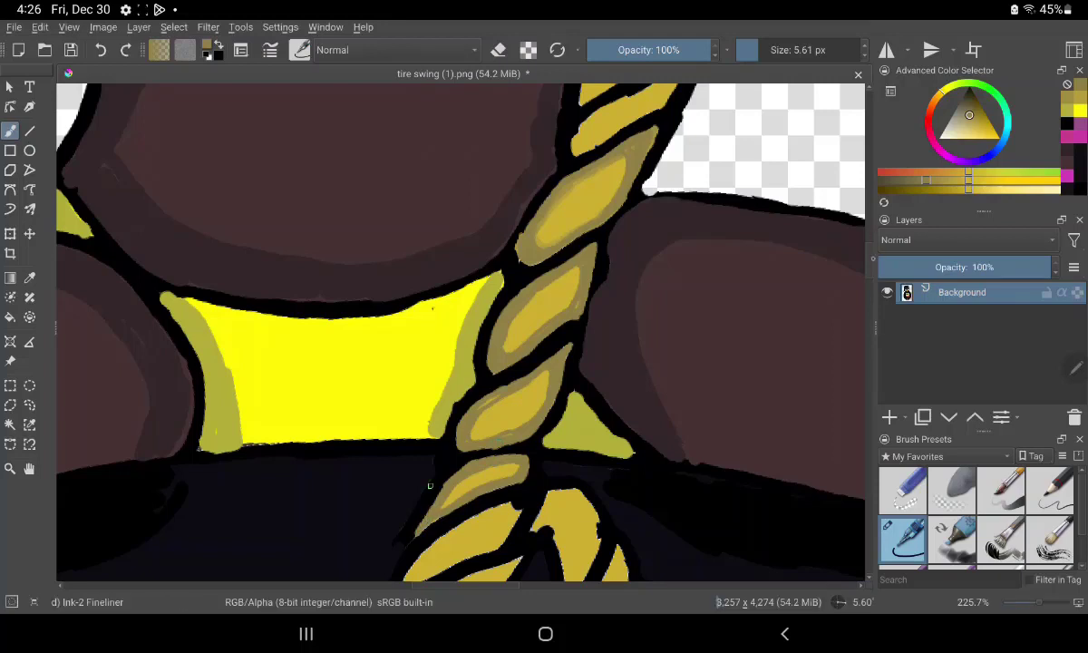
Step: Shade the left rope's edge and upper strand olive after panning down
mouse_move(430, 485)
left_mouse_down()
mouse_move(429, 138)
mouse_move(430, 220)
left_mouse_up()
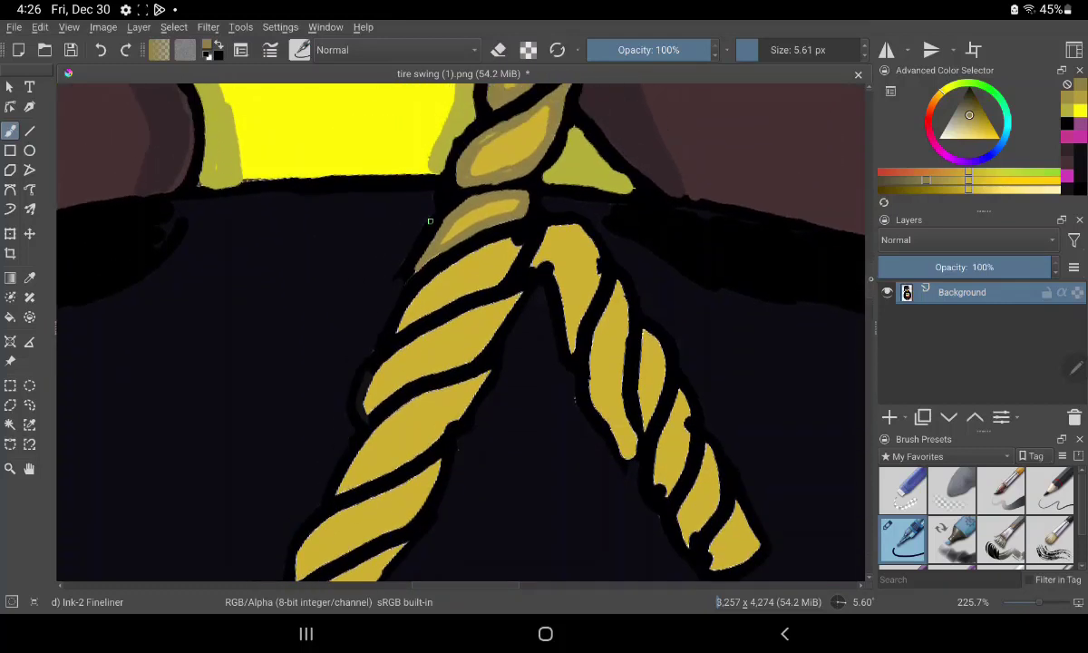
left_click_drag(410, 271, 386, 297)
mouse_move(423, 250)
left_mouse_down()
mouse_move(373, 304)
mouse_move(400, 326)
mouse_move(382, 304)
mouse_move(449, 269)
mouse_move(396, 298)
left_mouse_up()
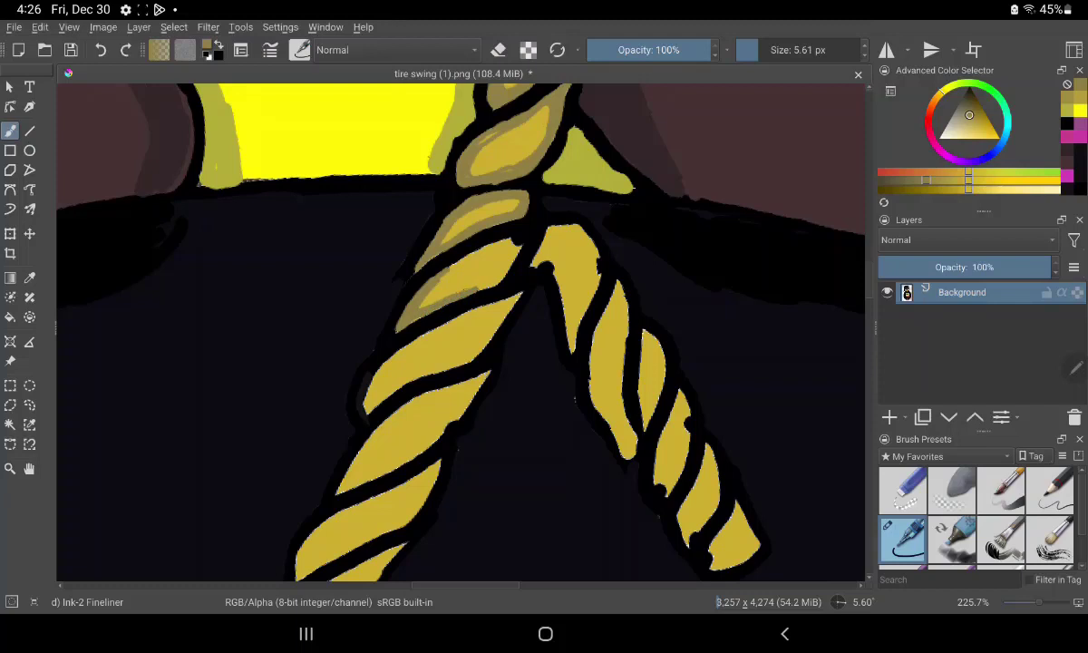
left_click_drag(504, 269, 515, 245)
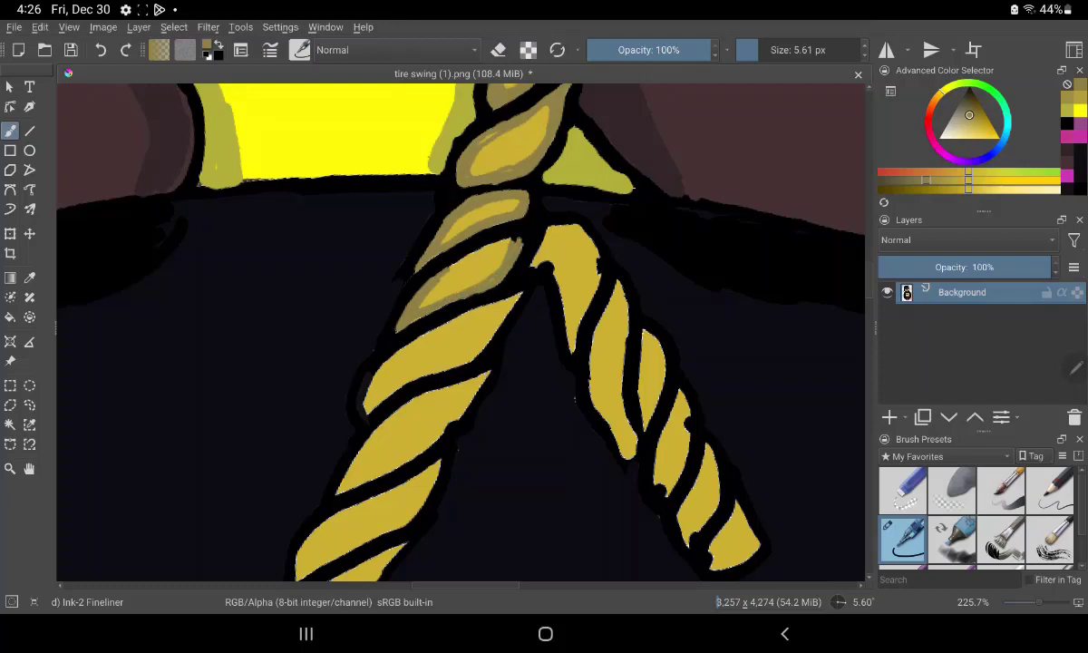
mouse_move(440, 243)
left_mouse_down()
mouse_move(472, 234)
mouse_move(506, 245)
mouse_move(442, 237)
left_mouse_up()
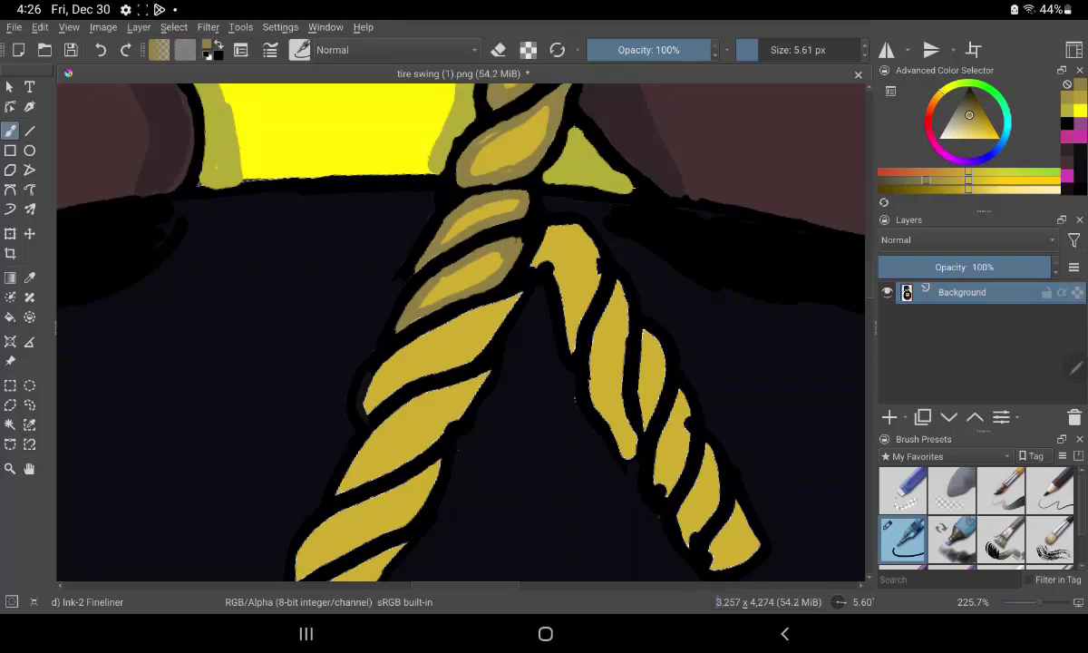
Step: Add olive shading along the left edges and across the lower rope twists
mouse_move(361, 381)
left_mouse_down()
mouse_move(424, 307)
mouse_move(472, 283)
left_mouse_up()
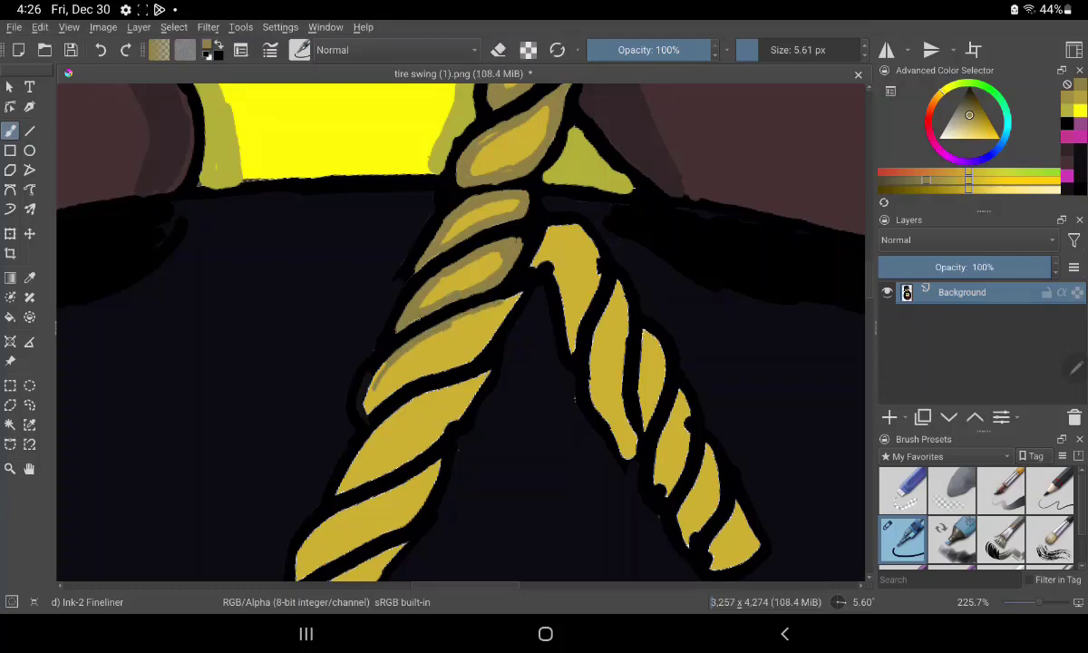
mouse_move(361, 345)
left_mouse_down()
mouse_move(426, 303)
mouse_move(476, 290)
mouse_move(428, 300)
left_mouse_up()
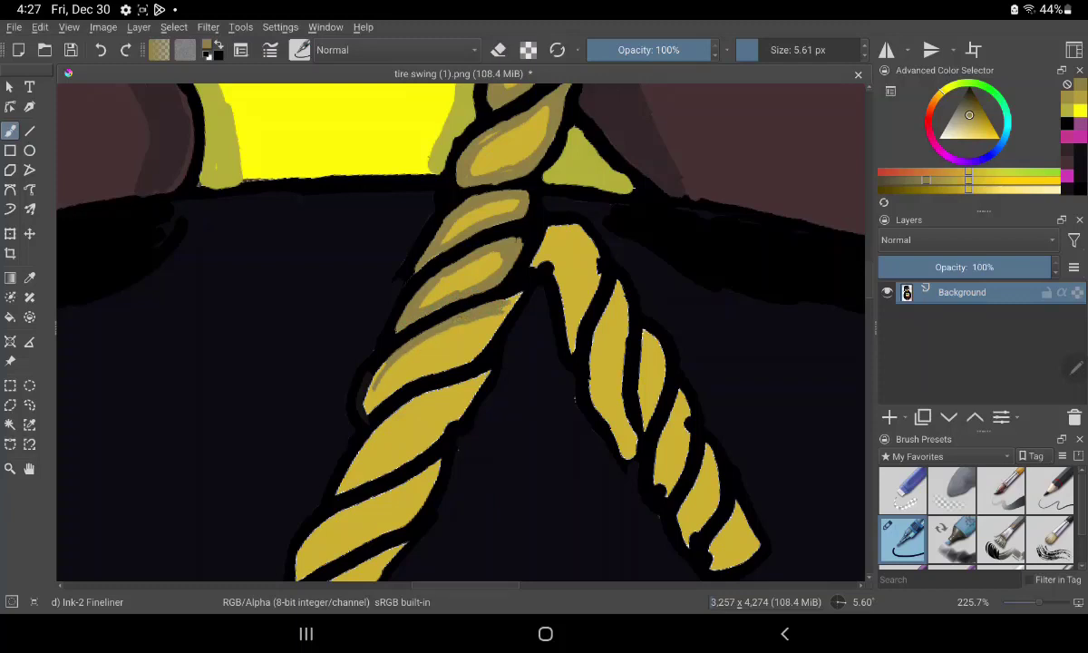
mouse_move(523, 294)
left_mouse_down()
mouse_move(499, 319)
mouse_move(462, 314)
mouse_move(433, 345)
left_mouse_up()
mouse_move(365, 399)
left_mouse_down()
mouse_move(437, 343)
mouse_move(381, 360)
left_mouse_up()
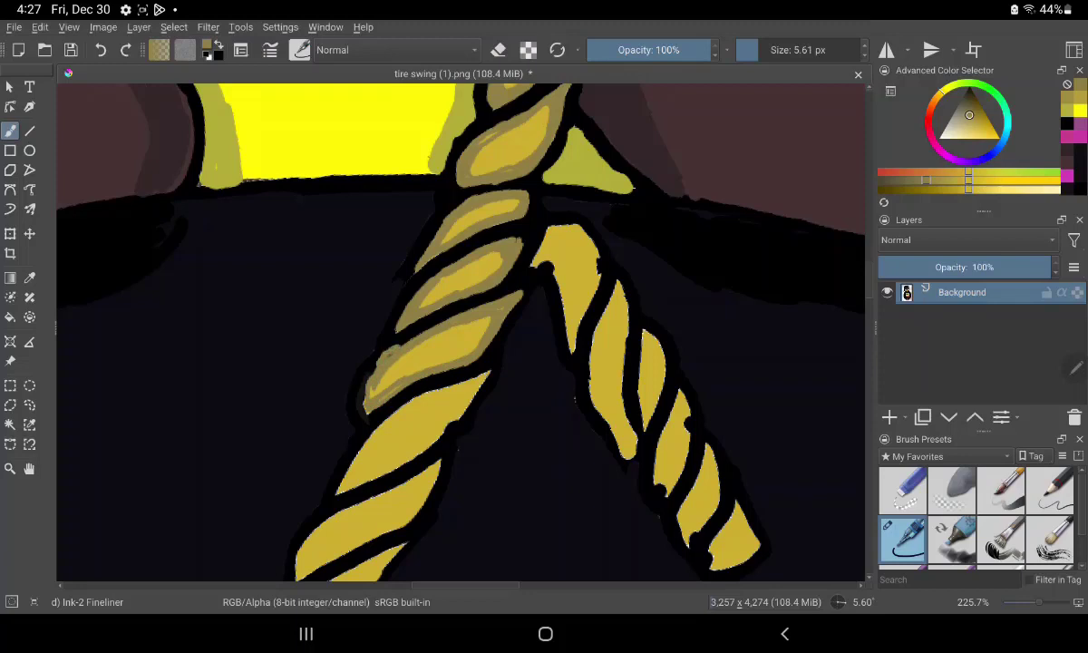
left_click_drag(375, 364, 367, 383)
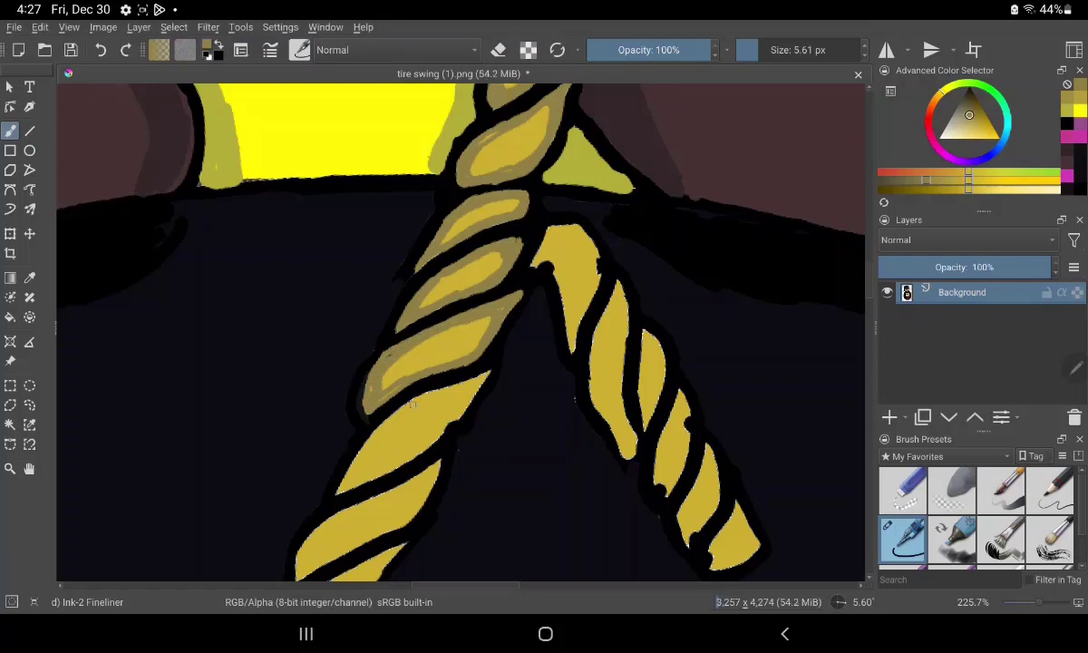
left_click_drag(393, 420, 432, 399)
Step: Thicken and repaint the lower-left strand's outline and edge shading
left_click_drag(372, 424, 456, 395)
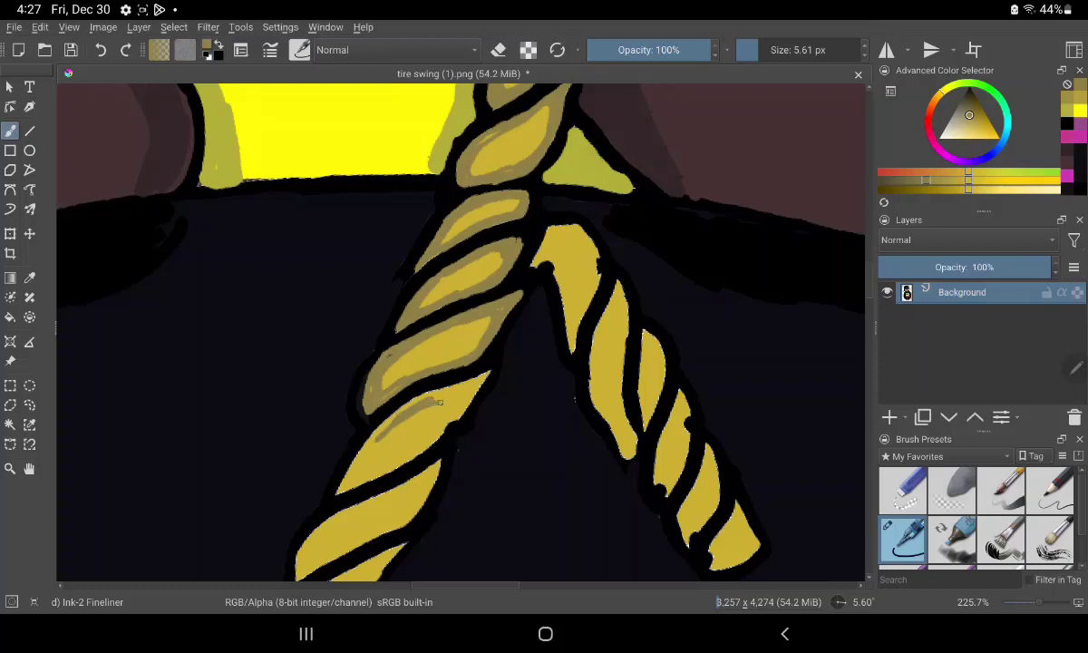
mouse_move(378, 379)
left_mouse_down()
mouse_move(329, 441)
mouse_move(341, 433)
left_mouse_up()
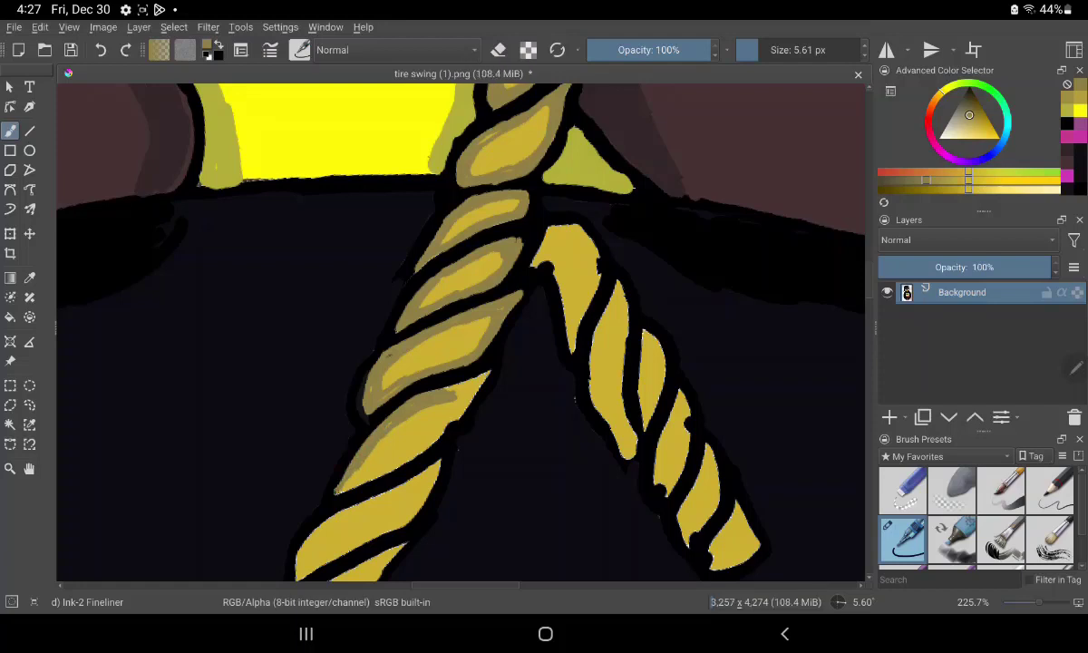
mouse_move(352, 458)
left_mouse_down()
mouse_move(343, 478)
mouse_move(351, 484)
left_mouse_up()
mouse_move(363, 435)
left_mouse_down()
mouse_move(329, 456)
mouse_move(391, 422)
mouse_move(362, 436)
left_mouse_up()
mouse_move(413, 397)
left_mouse_down()
mouse_move(393, 416)
mouse_move(426, 392)
mouse_move(337, 456)
left_mouse_up()
Step: Refine and darken the olive shading on the lowest left-strand twists
left_click_drag(430, 380, 425, 382)
mouse_move(424, 383)
left_mouse_down()
mouse_move(452, 356)
mouse_move(422, 365)
mouse_move(461, 349)
mouse_move(413, 410)
mouse_move(441, 363)
left_mouse_up()
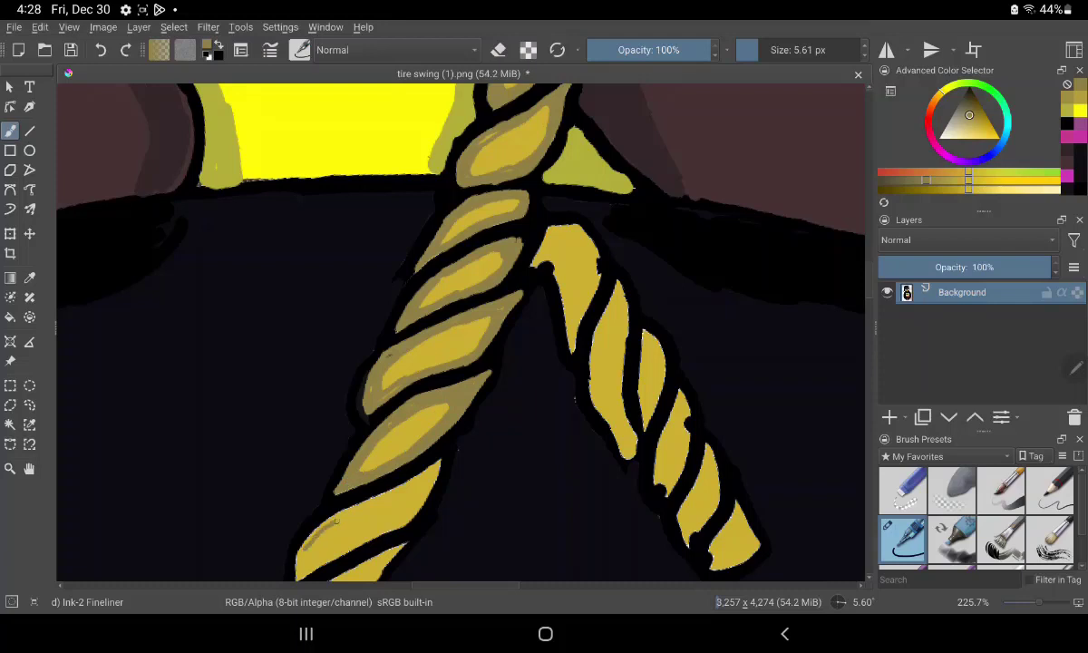
left_click_drag(308, 544, 381, 500)
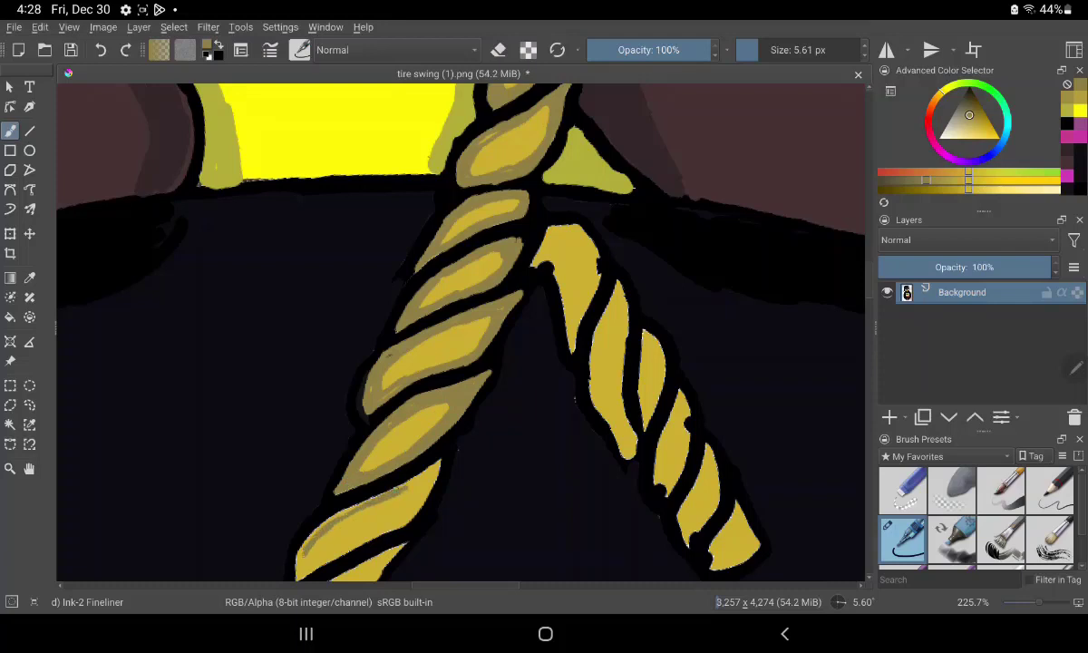
mouse_move(321, 478)
left_mouse_down()
mouse_move(286, 511)
mouse_move(303, 576)
left_mouse_up()
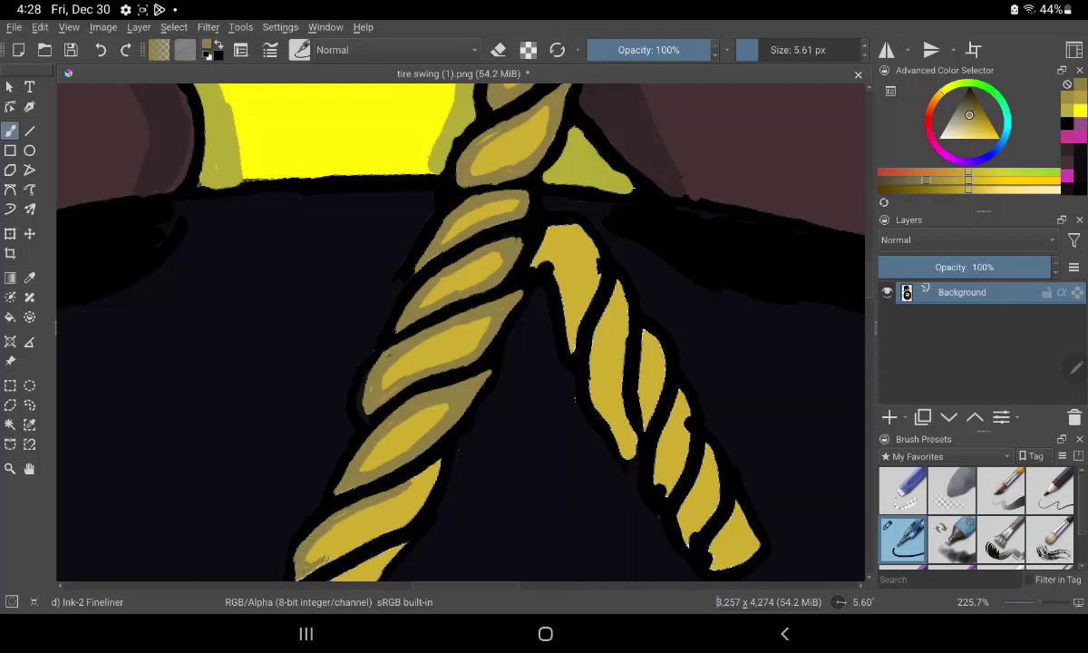
mouse_move(325, 542)
left_mouse_down()
mouse_move(380, 526)
mouse_move(309, 524)
mouse_move(291, 539)
left_mouse_up()
mouse_move(357, 502)
left_mouse_down()
mouse_move(340, 506)
mouse_move(362, 502)
mouse_move(394, 459)
mouse_move(382, 446)
mouse_move(410, 435)
mouse_move(381, 484)
left_mouse_up()
mouse_move(399, 451)
left_mouse_down()
mouse_move(372, 490)
mouse_move(384, 488)
left_mouse_up()
left_click_drag(389, 482, 377, 495)
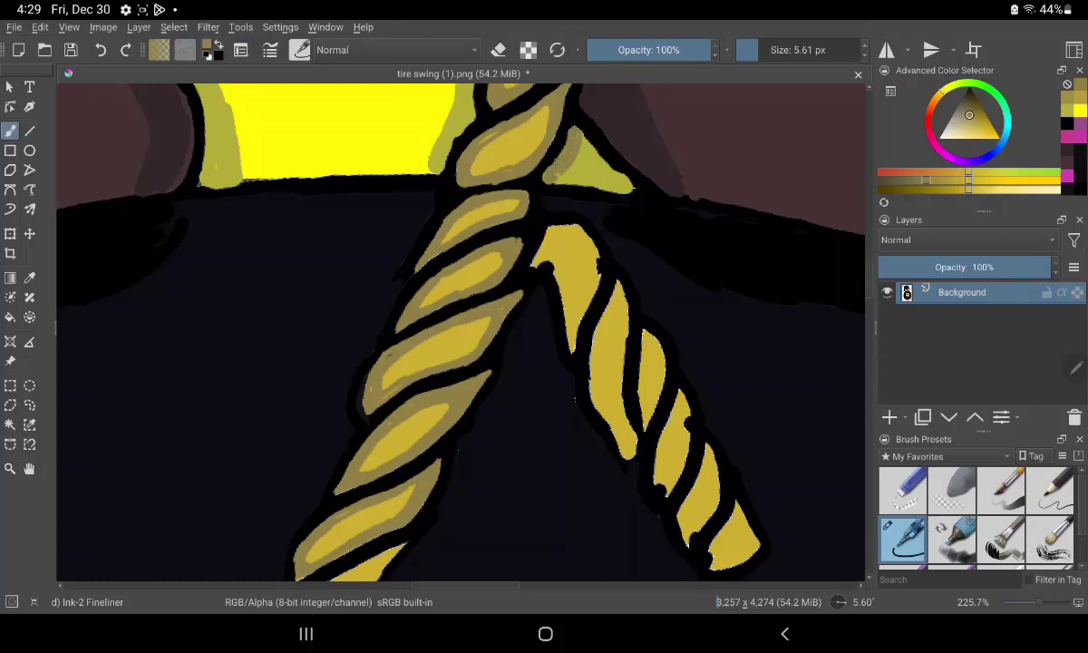
Step: Shade the yellow triangle between the ropes olive and clean up its outline
left_click_drag(589, 153, 608, 174)
mouse_move(594, 147)
left_mouse_down()
mouse_move(608, 168)
mouse_move(574, 169)
left_mouse_up()
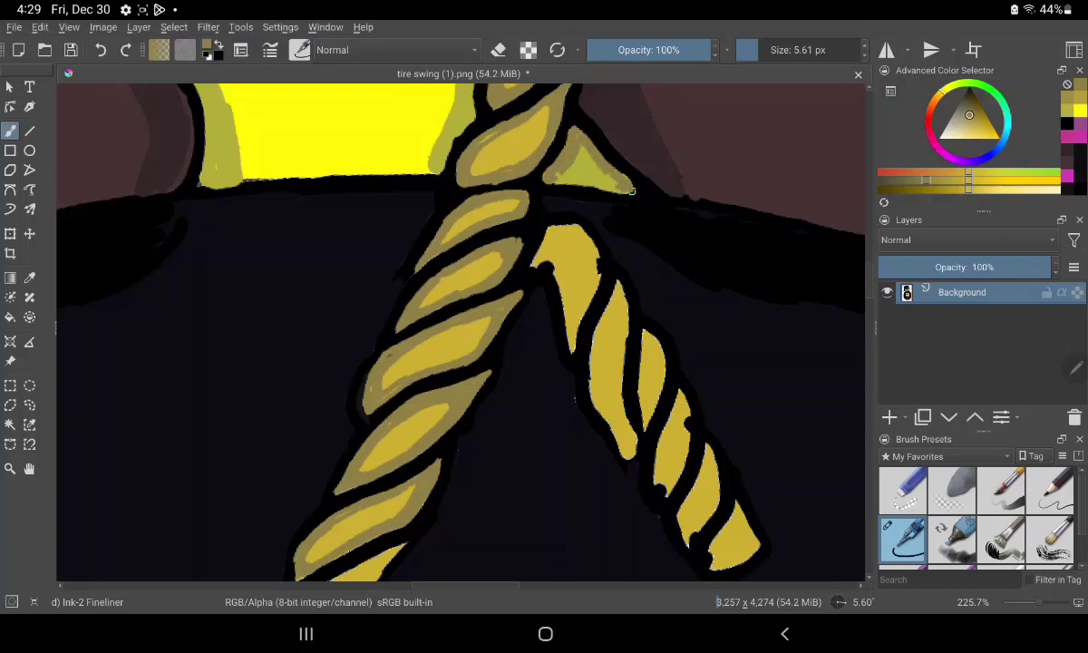
left_click_drag(566, 186, 531, 174)
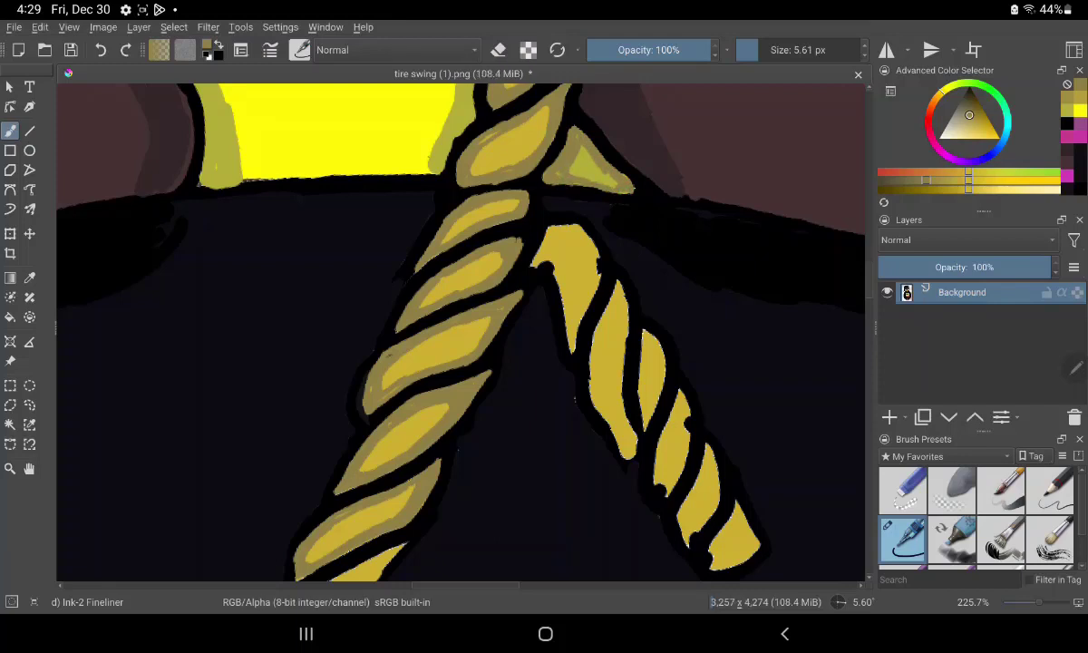
left_click_drag(539, 175, 589, 185)
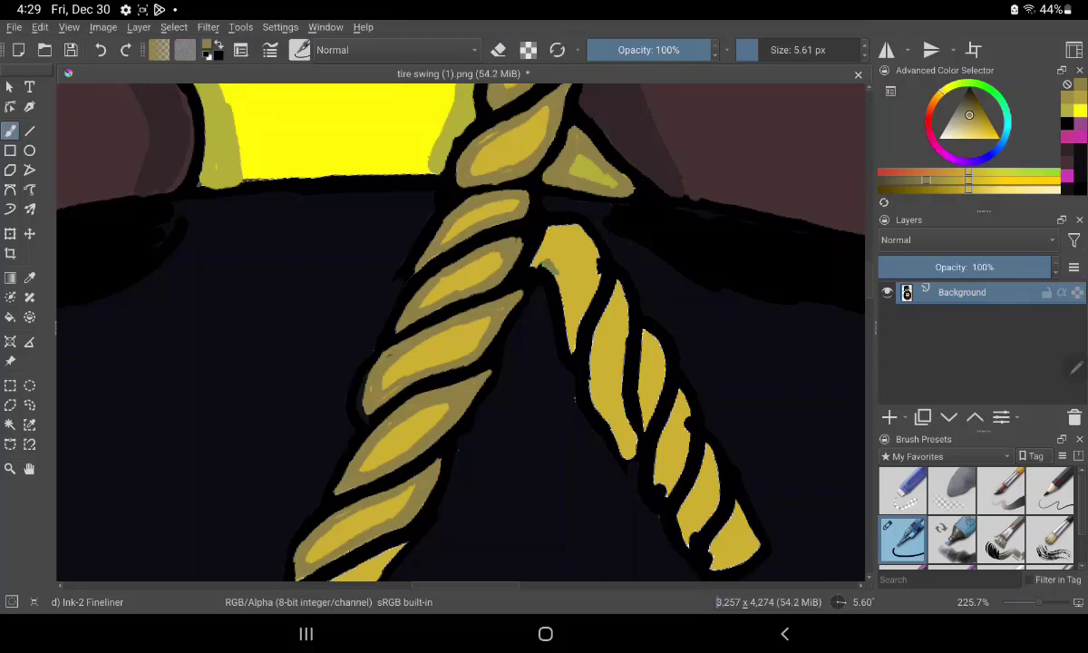
Step: Fill the dark notch yellow and shade the upper right-strand twists' left edges olive
mouse_move(518, 258)
left_mouse_down()
mouse_move(564, 288)
mouse_move(571, 332)
left_mouse_up()
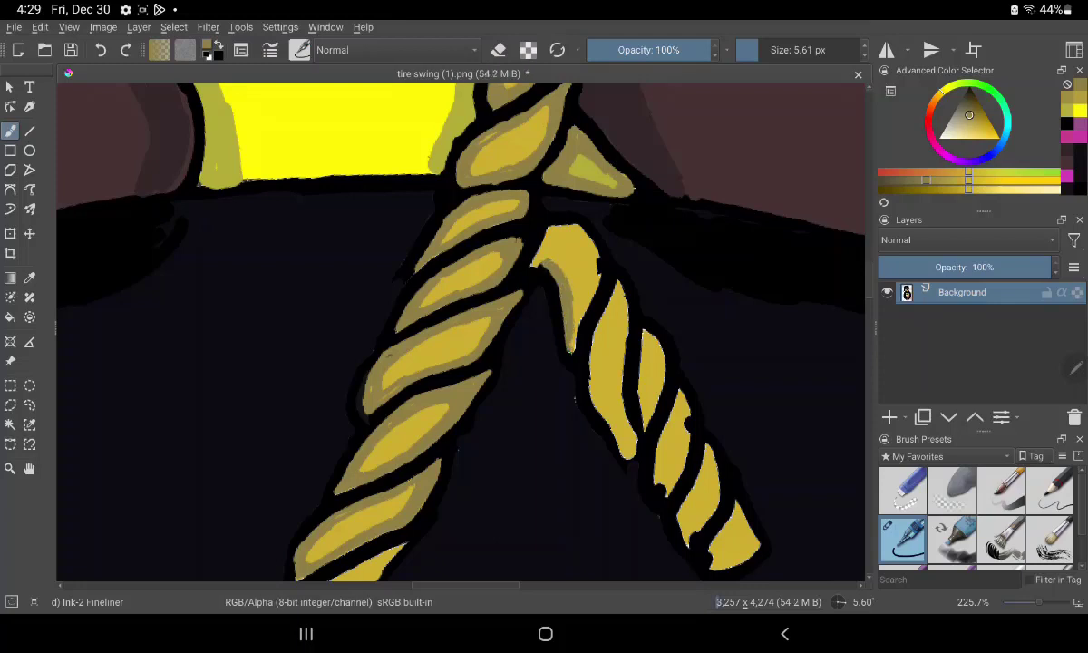
left_click_drag(580, 299, 585, 314)
mouse_move(547, 259)
left_mouse_down()
mouse_move(561, 290)
mouse_move(541, 313)
left_mouse_up()
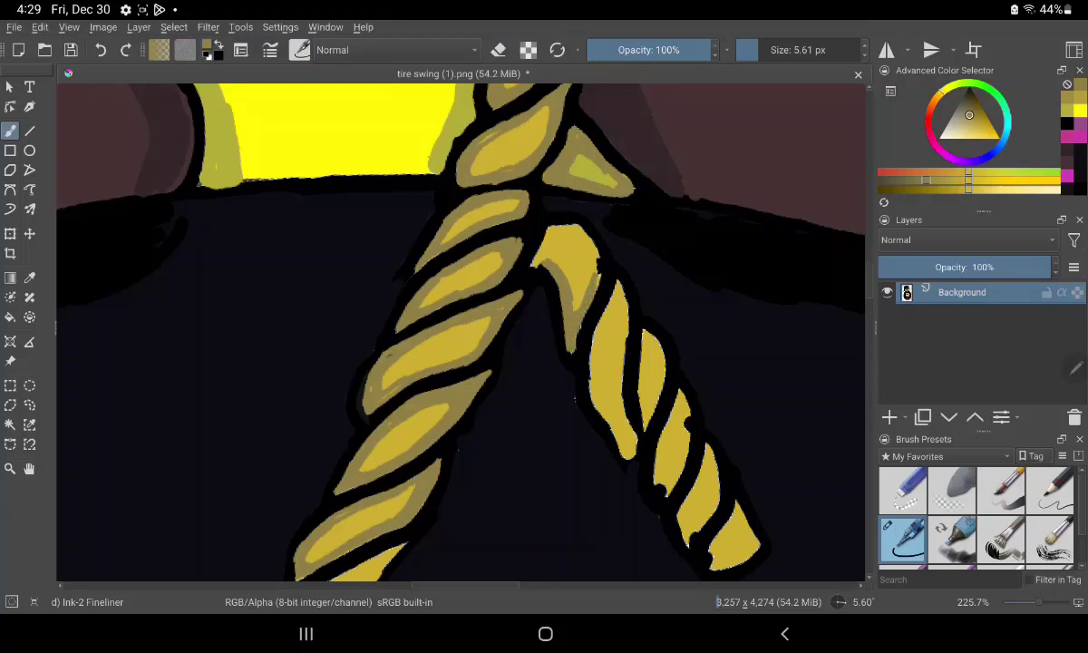
mouse_move(561, 242)
left_mouse_down()
mouse_move(546, 308)
mouse_move(563, 268)
left_mouse_up()
mouse_move(554, 225)
left_mouse_down()
mouse_move(544, 252)
mouse_move(551, 227)
mouse_move(564, 251)
mouse_move(559, 230)
mouse_move(559, 255)
mouse_move(533, 261)
left_mouse_up()
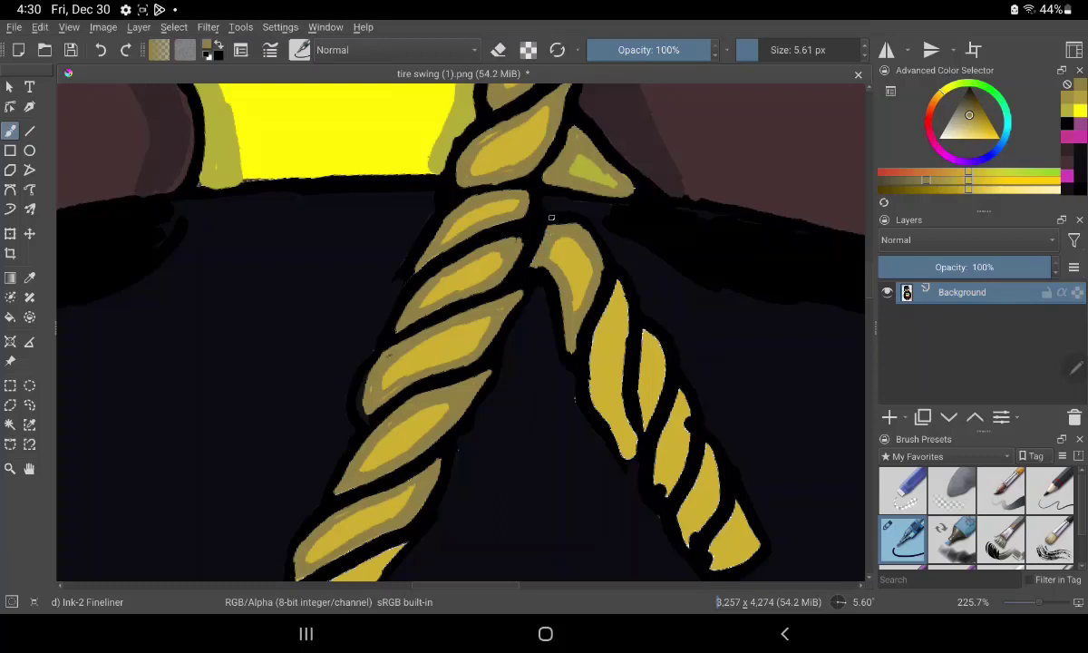
left_click_drag(602, 331, 592, 383)
left_click_drag(600, 328, 590, 385)
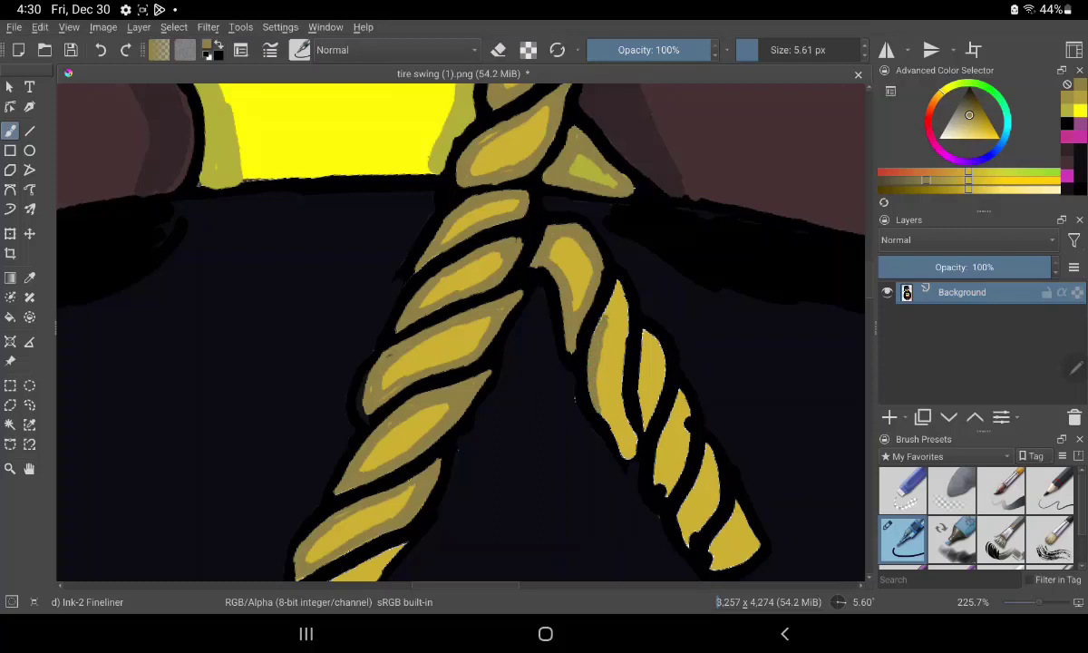
left_click_drag(619, 301, 611, 322)
left_click_drag(620, 306, 628, 436)
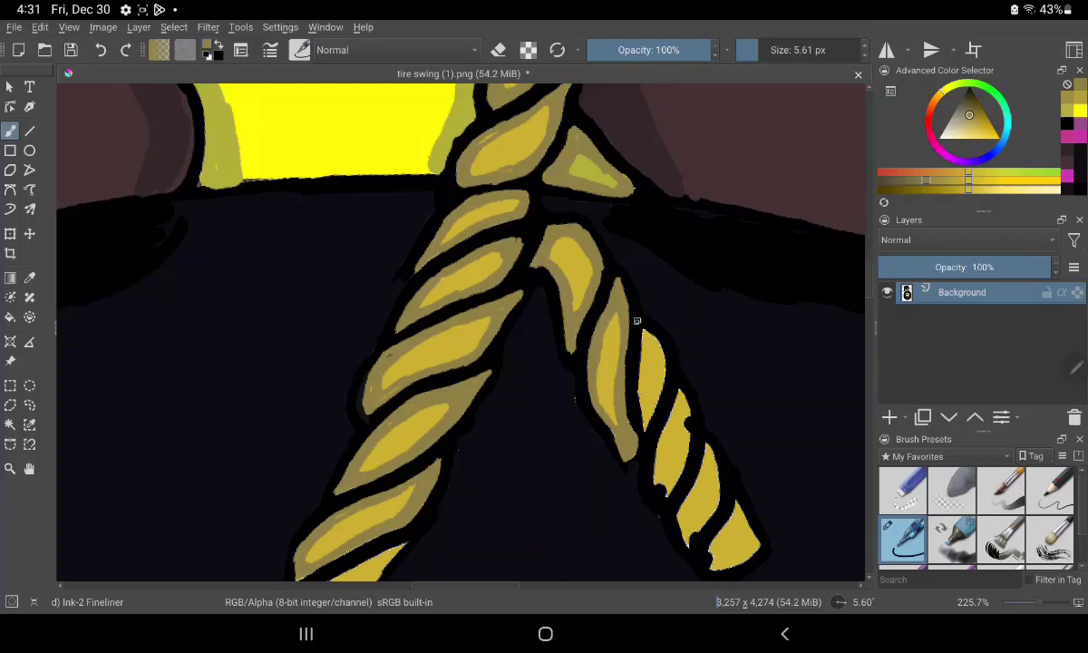
Step: Shade the lower right-strand twists and tidy their black outlines
mouse_move(645, 344)
left_mouse_down()
mouse_move(646, 404)
mouse_move(644, 331)
mouse_move(661, 382)
mouse_move(645, 426)
left_mouse_up()
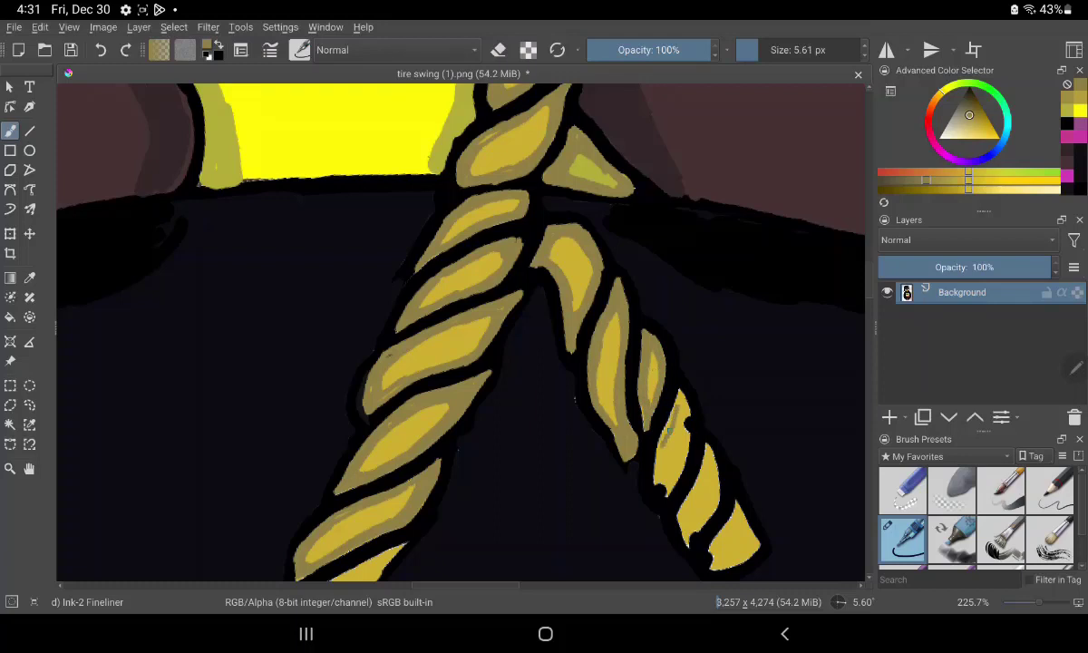
mouse_move(678, 401)
left_mouse_down()
mouse_move(683, 469)
mouse_move(665, 492)
left_mouse_up()
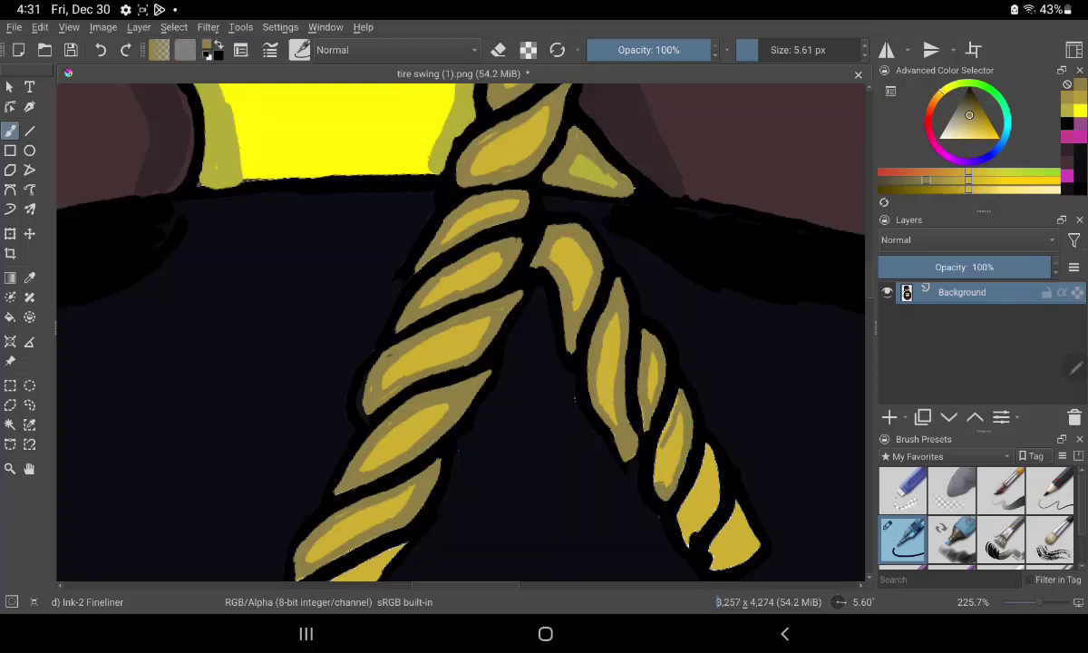
mouse_move(621, 422)
left_mouse_down()
mouse_move(620, 453)
mouse_move(632, 367)
left_mouse_up()
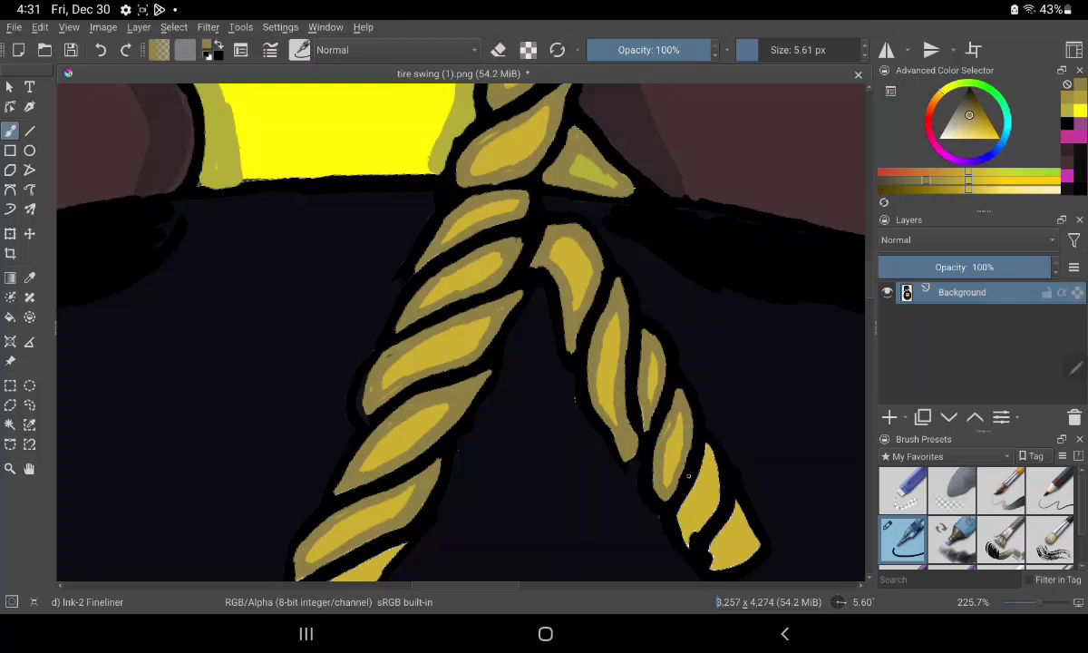
mouse_move(692, 535)
left_mouse_down()
mouse_move(688, 546)
mouse_move(697, 544)
left_mouse_up()
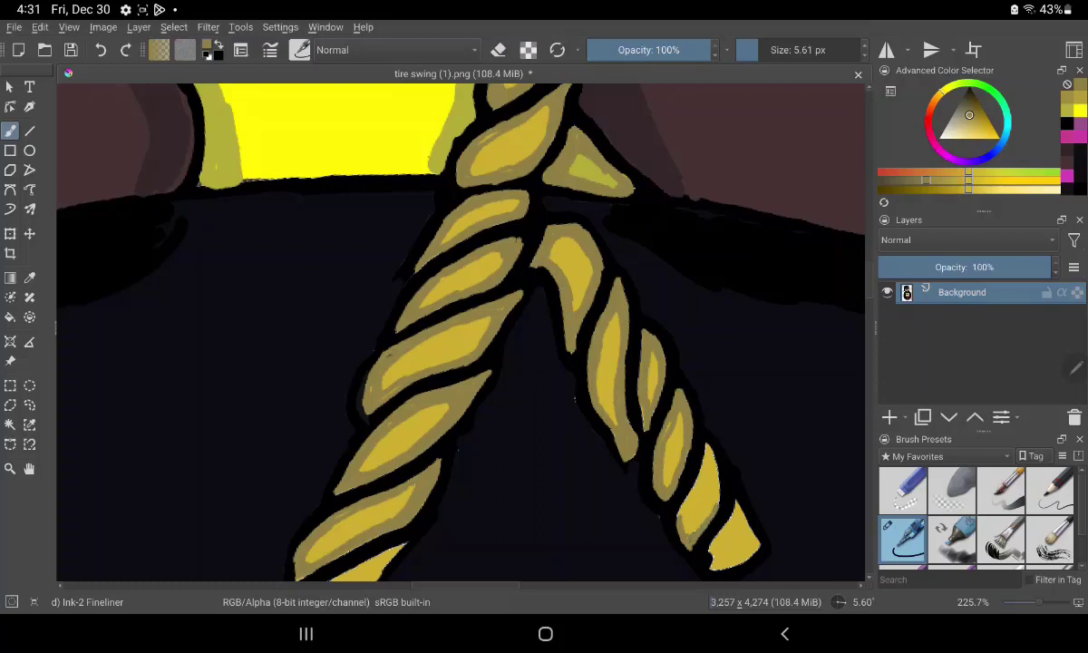
mouse_move(709, 499)
left_mouse_down()
mouse_move(707, 449)
mouse_move(660, 426)
mouse_move(639, 482)
mouse_move(662, 430)
left_mouse_up()
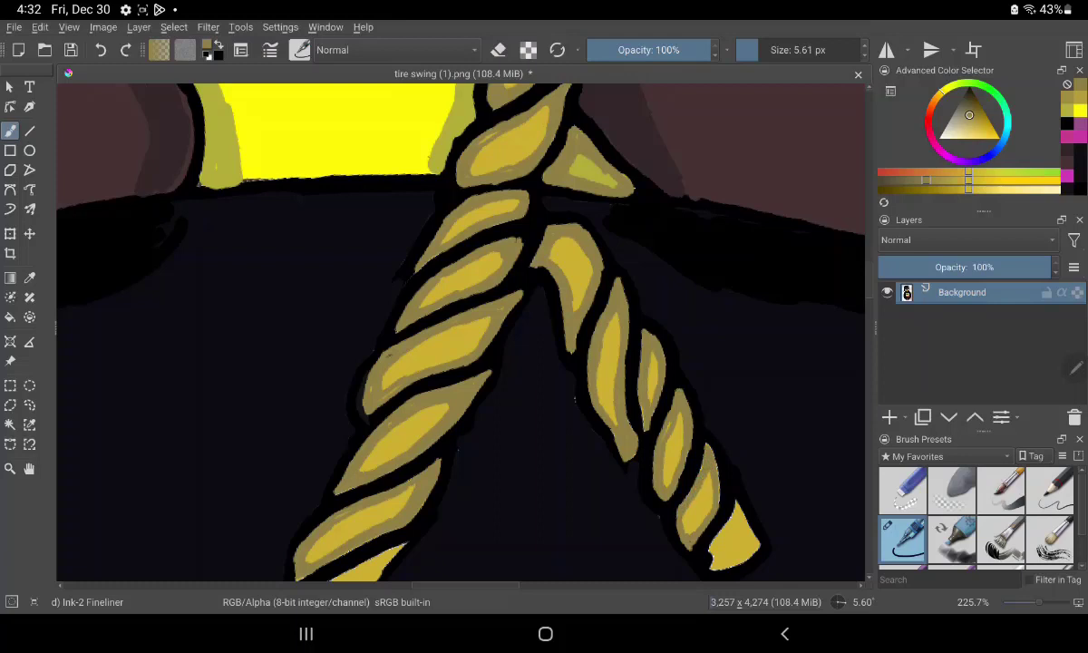
left_click_drag(703, 501, 698, 457)
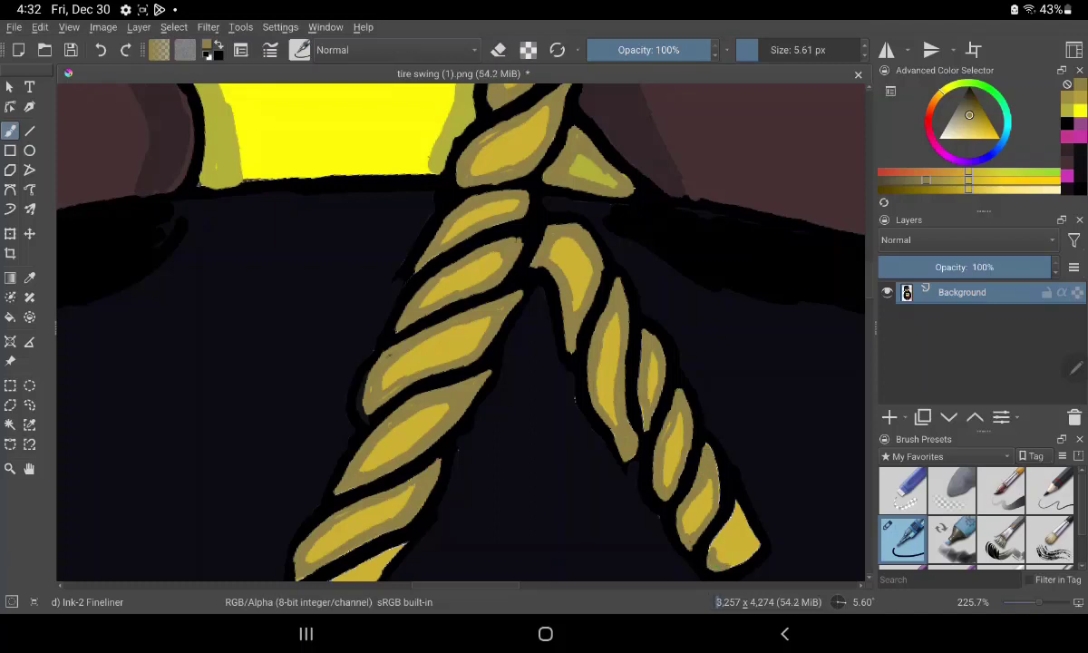
left_click_drag(724, 564, 741, 547)
mouse_move(711, 532)
left_mouse_down()
mouse_move(689, 513)
mouse_move(689, 473)
left_mouse_up()
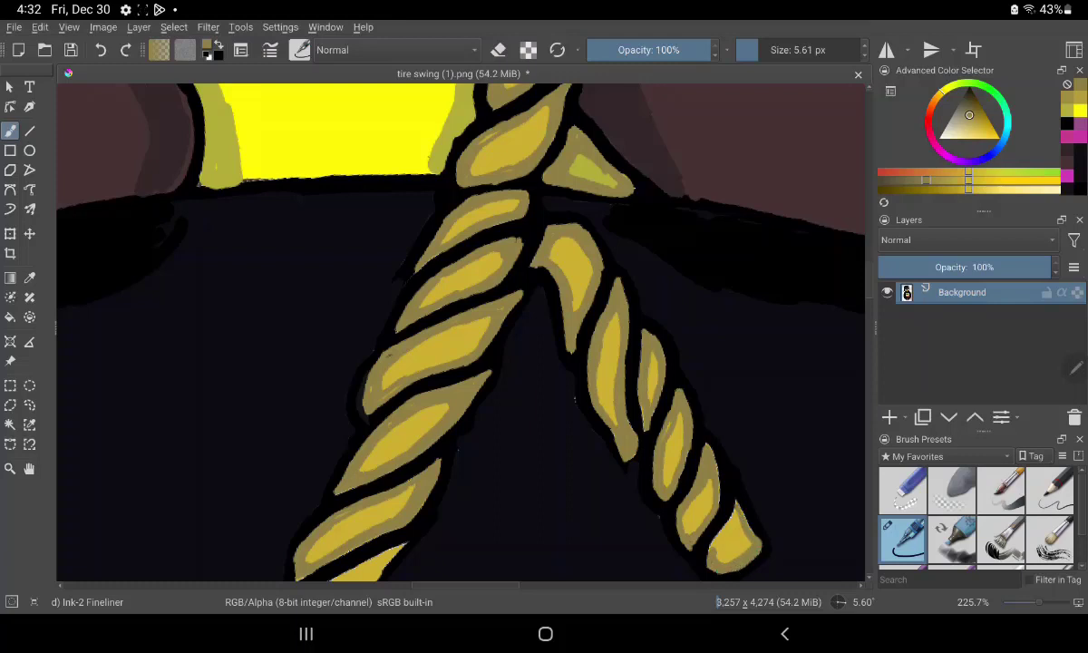
mouse_move(673, 516)
left_mouse_down()
mouse_move(688, 479)
mouse_move(676, 496)
left_mouse_up()
Step: Shade the rope strands just above the tire with dark gold along their edges
scroll(461, 332, "down", 5)
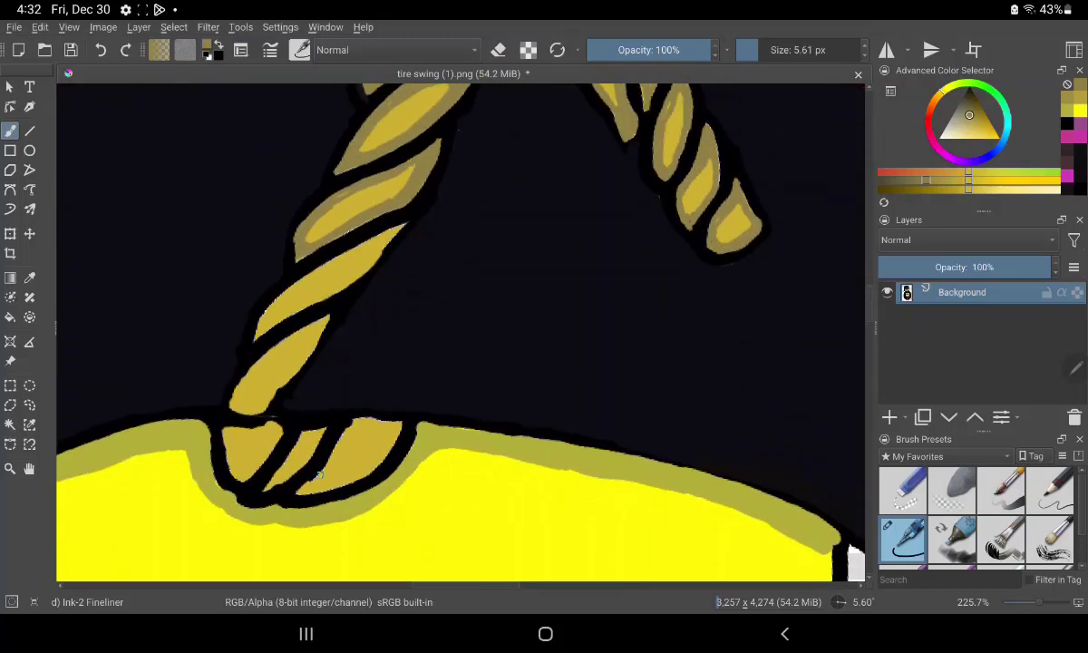
mouse_move(310, 483)
left_mouse_down()
mouse_move(352, 422)
mouse_move(305, 479)
mouse_move(299, 441)
mouse_move(355, 426)
left_mouse_up()
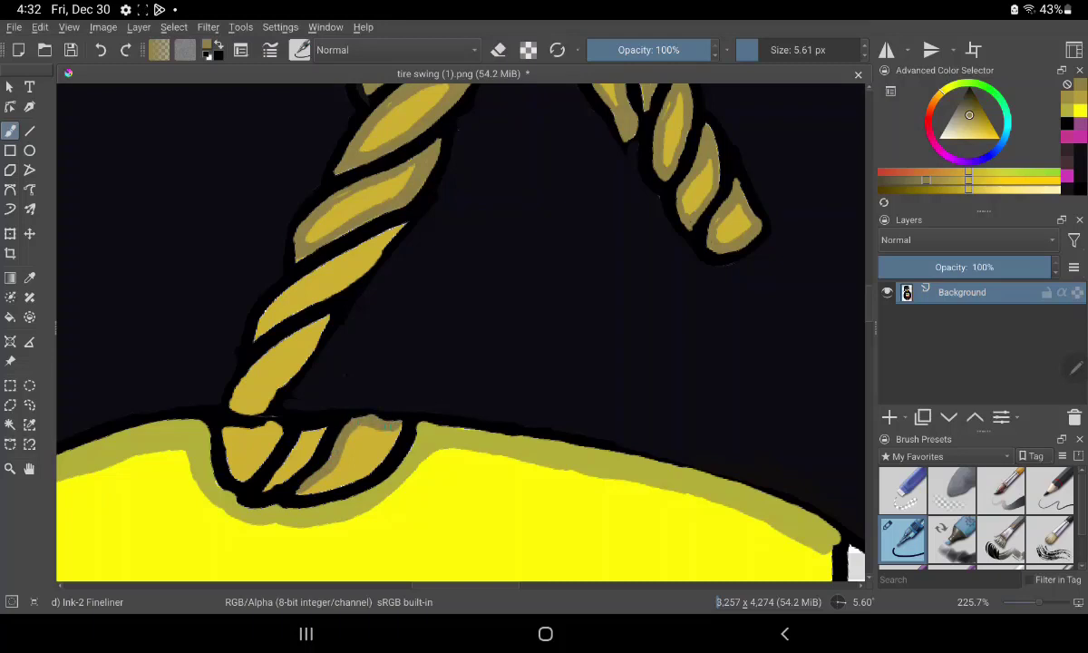
left_click_drag(381, 458, 392, 432)
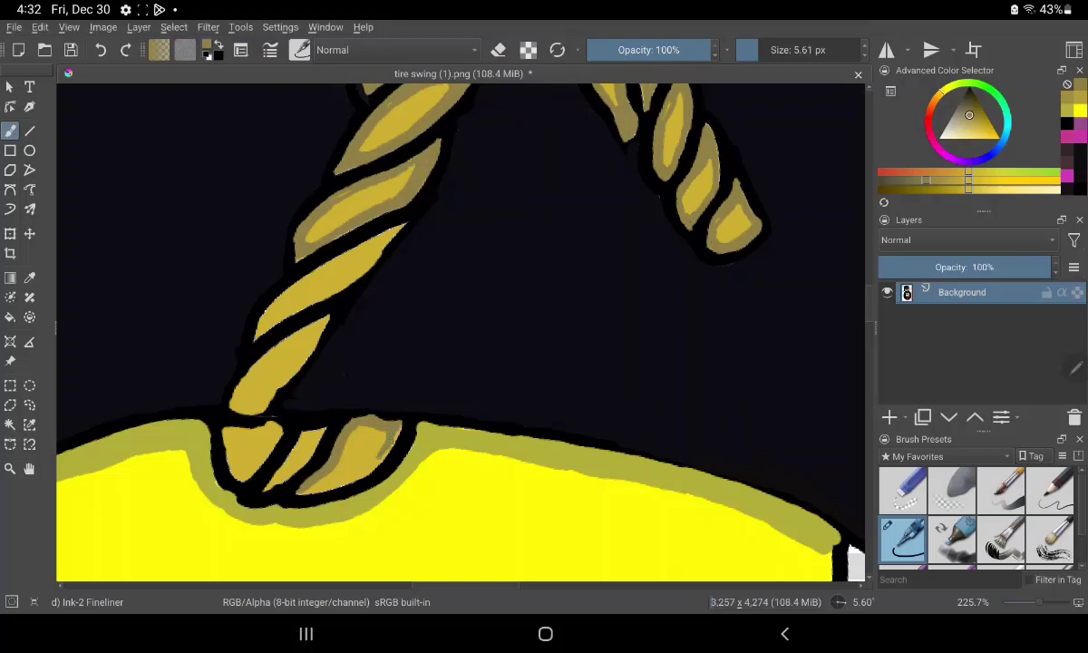
left_click_drag(360, 469, 318, 490)
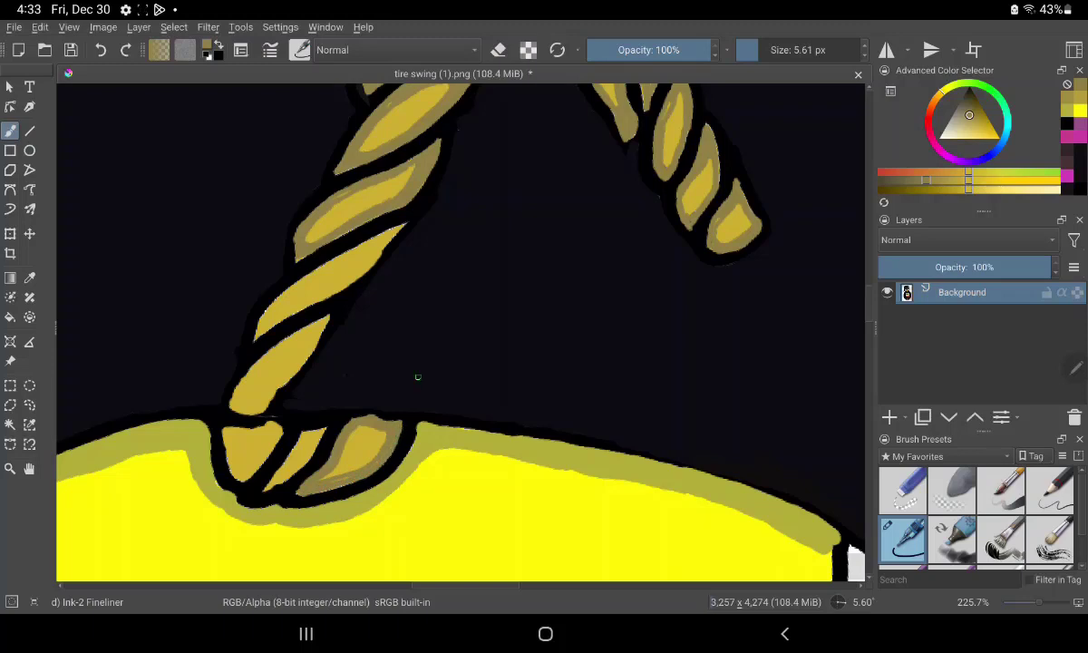
mouse_move(283, 417)
left_mouse_down()
mouse_move(253, 455)
mouse_move(263, 449)
left_mouse_up()
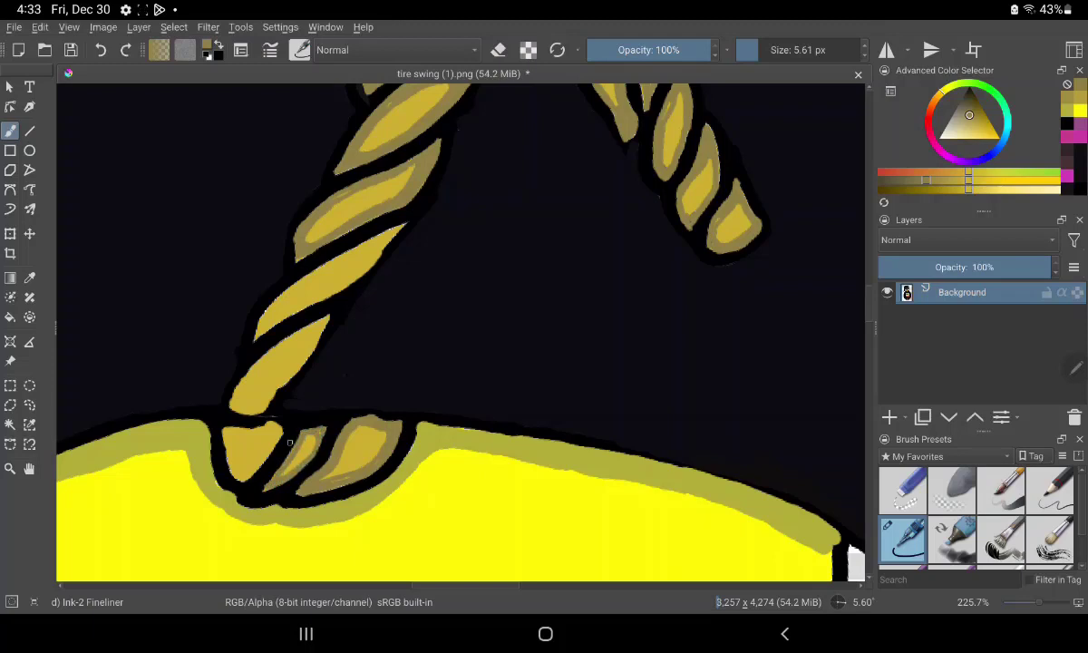
left_click_drag(224, 434, 229, 460)
left_click_drag(220, 403, 231, 447)
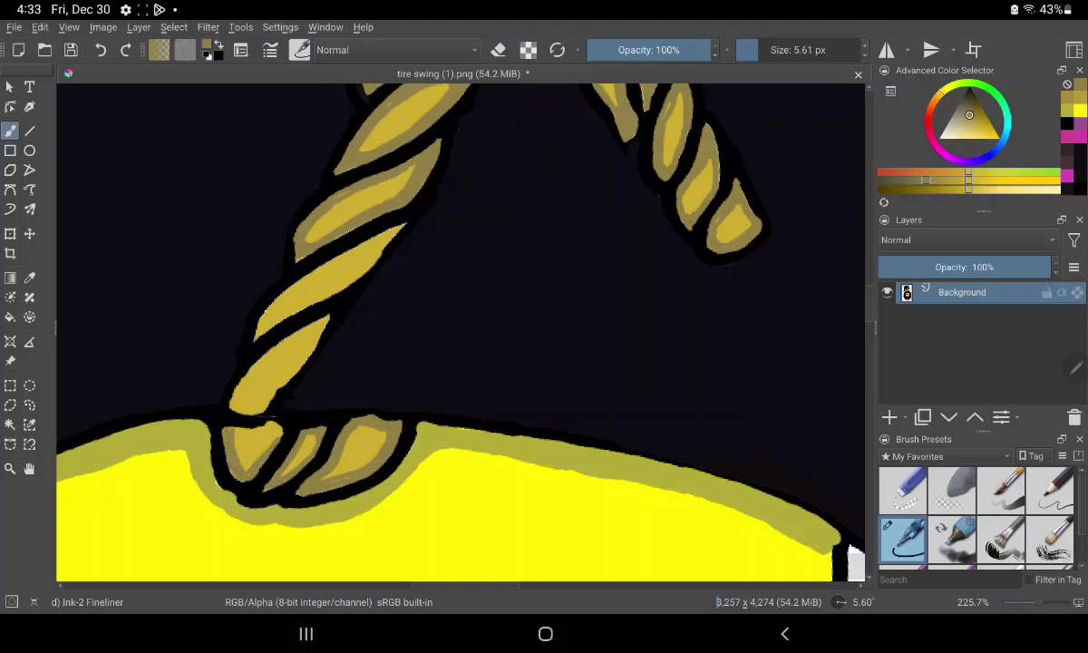
mouse_move(261, 395)
left_mouse_down()
mouse_move(255, 416)
mouse_move(220, 405)
mouse_move(258, 433)
left_mouse_up()
Step: Darken the left and lower edges of the rope strands higher up the left rope
left_click_drag(248, 336, 222, 373)
mouse_move(261, 326)
left_mouse_down()
mouse_move(245, 340)
mouse_move(294, 309)
mouse_move(226, 368)
mouse_move(296, 304)
mouse_move(286, 328)
mouse_move(307, 296)
left_mouse_up()
left_click_drag(279, 346, 287, 325)
mouse_move(257, 361)
left_mouse_down()
mouse_move(281, 348)
mouse_move(259, 362)
left_mouse_up()
left_click_drag(244, 383, 256, 368)
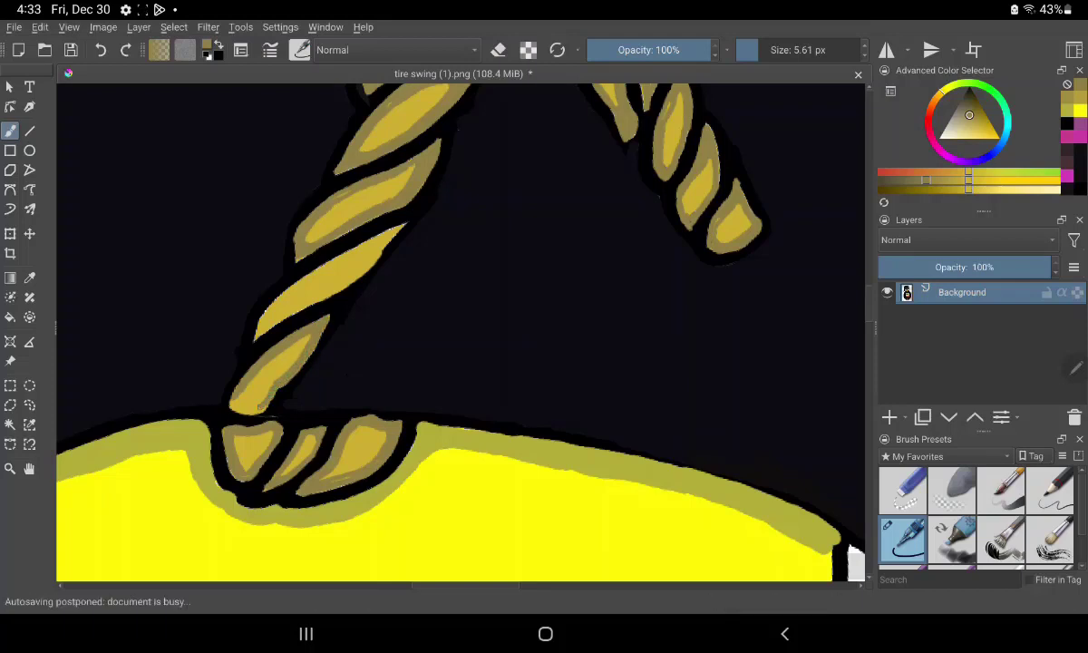
mouse_move(254, 409)
left_mouse_down()
mouse_move(229, 404)
mouse_move(224, 389)
left_mouse_up()
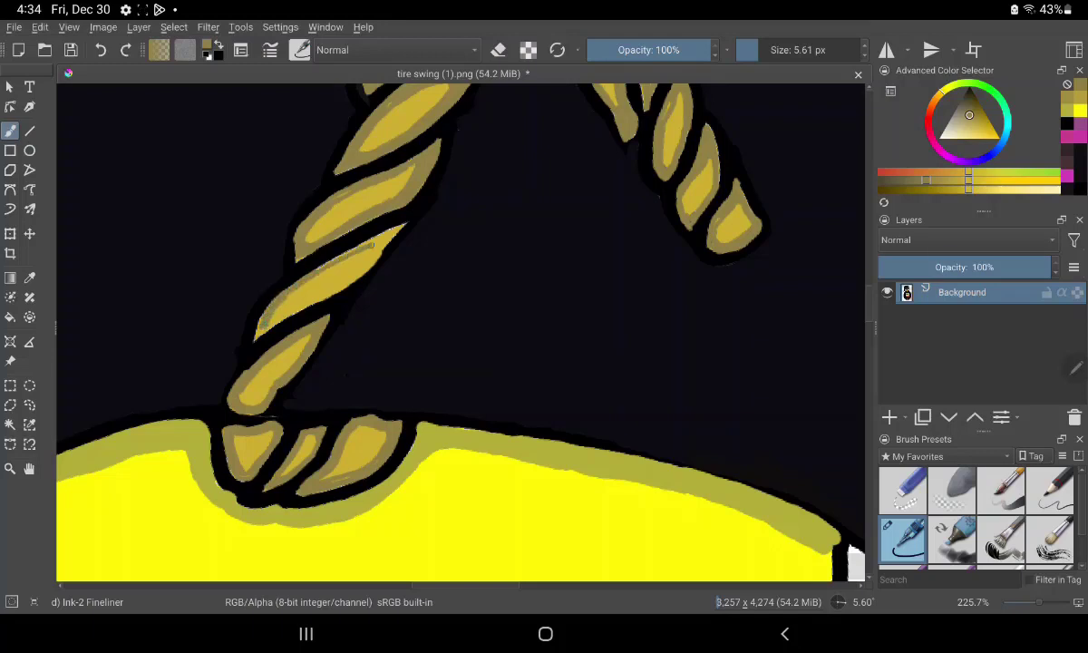
left_click_drag(379, 242, 366, 263)
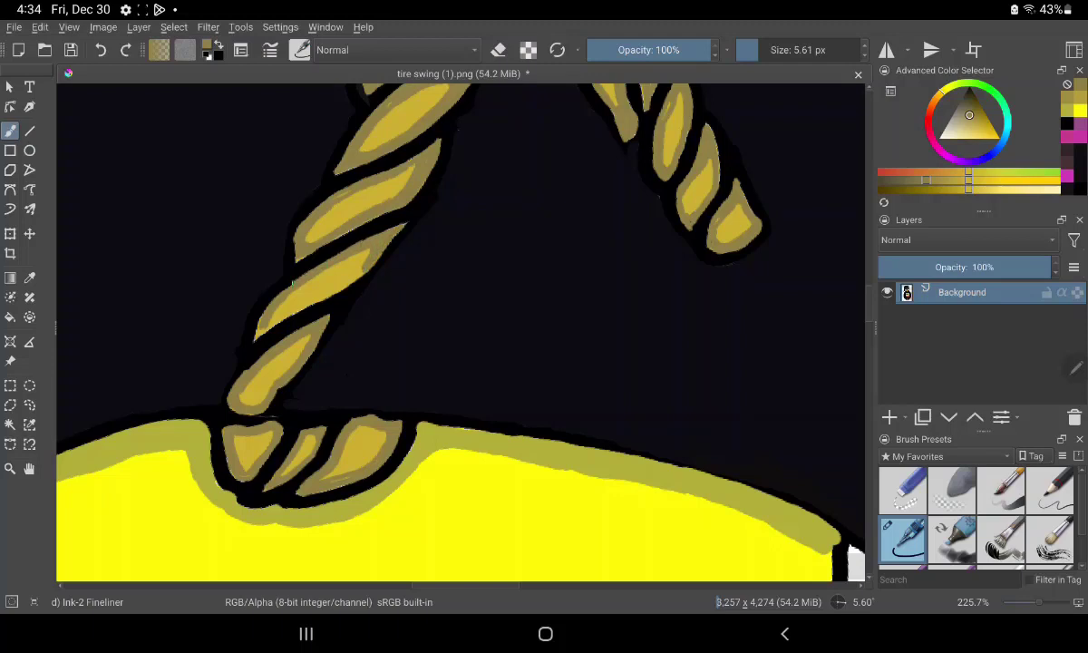
left_click_drag(243, 313, 337, 256)
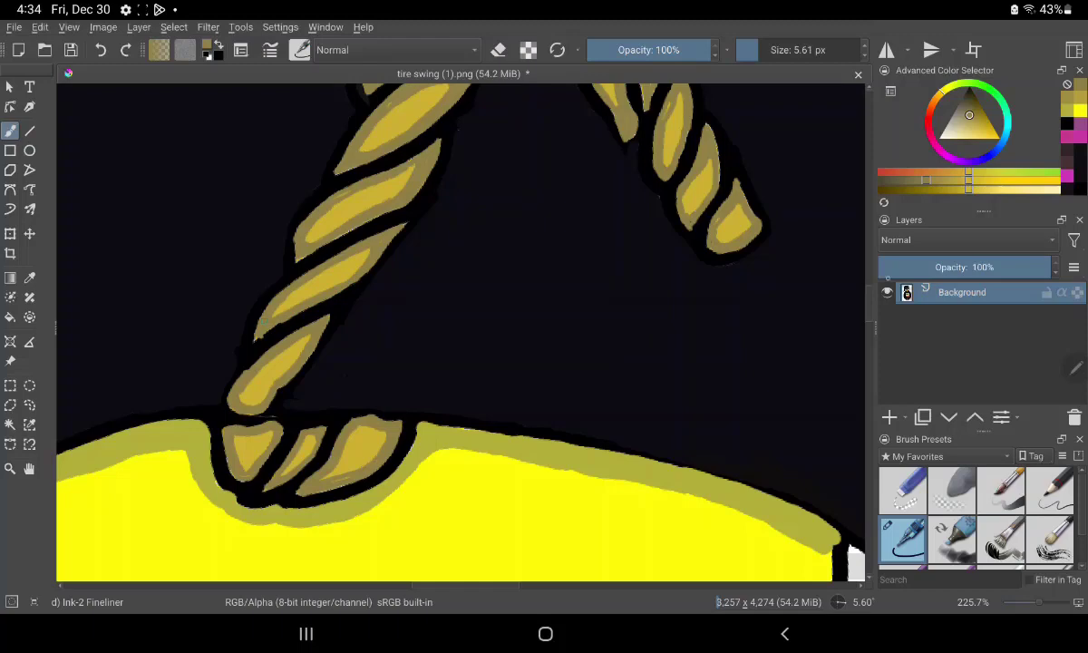
Step: Erase the jagged black bits from the second rope's right outline
scroll(461, 331, "down", 5)
scroll(461, 331, "down", 5)
scroll(460, 331, "down", 5)
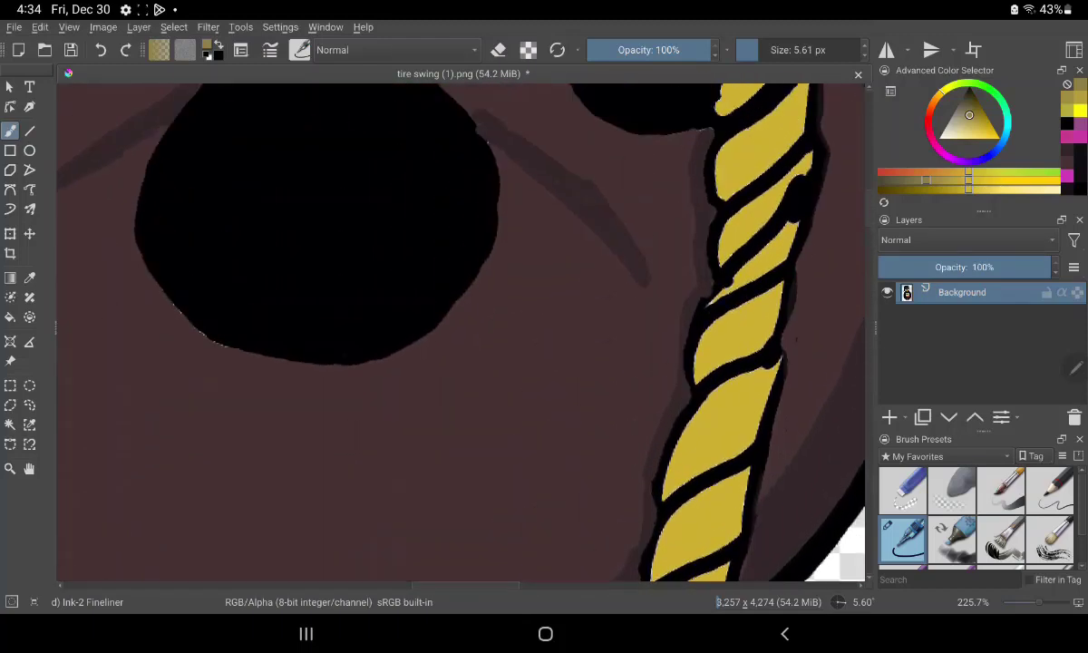
scroll(460, 331, "down", 3)
scroll(461, 331, "up", 5)
scroll(461, 331, "up", 2)
scroll(461, 331, "up", 2)
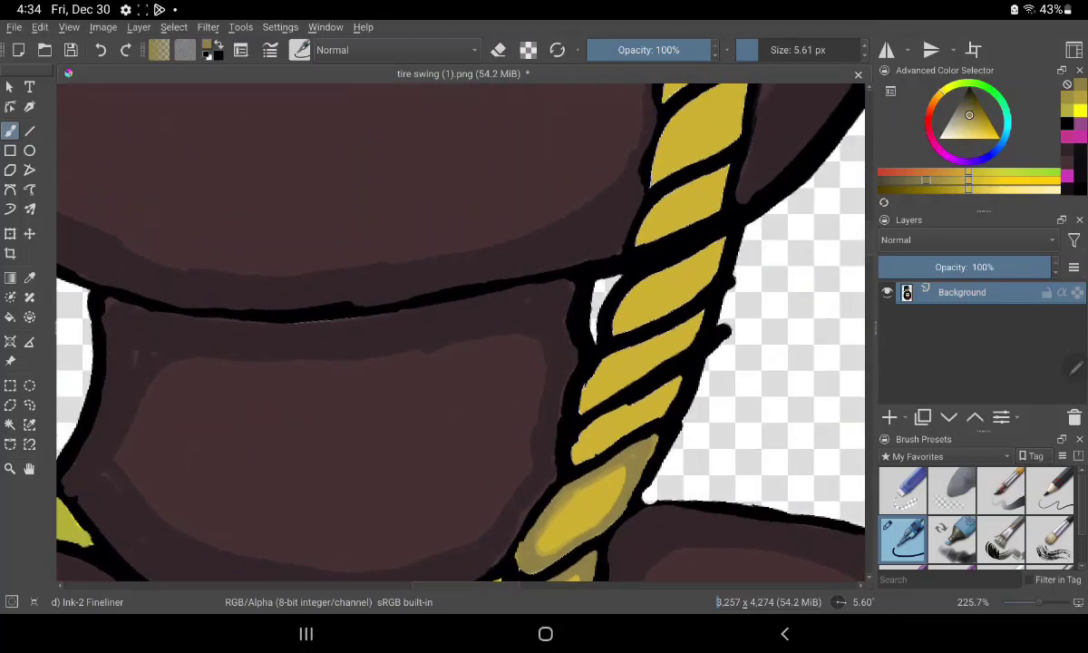
scroll(461, 331, "down", 3)
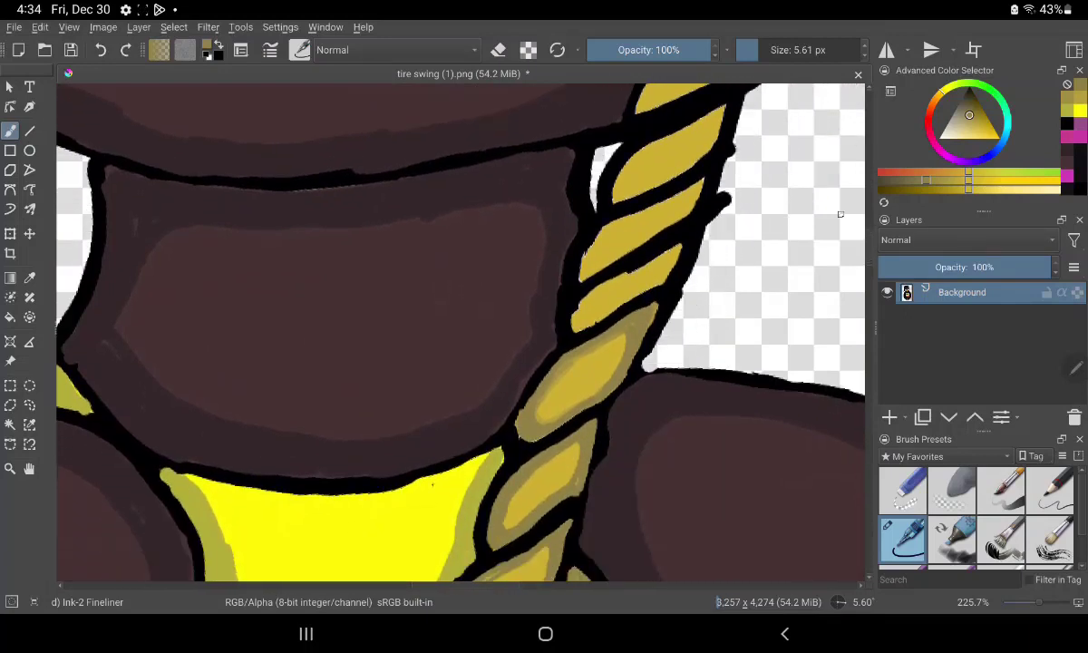
key("e")
left_click_drag(731, 194, 709, 226)
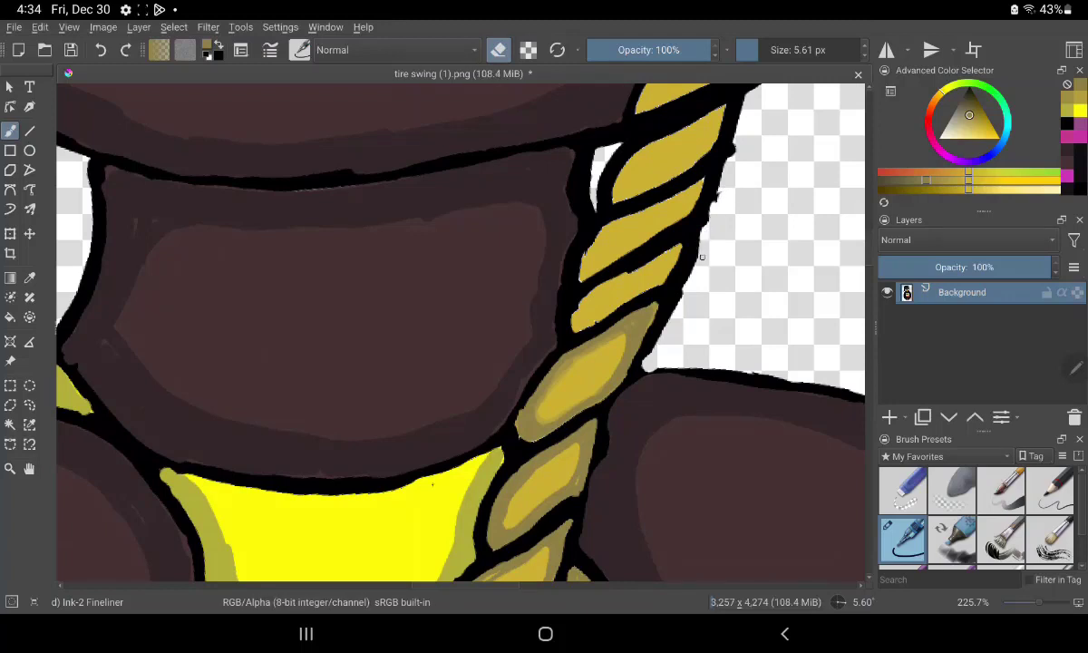
mouse_move(702, 229)
left_mouse_down()
mouse_move(729, 159)
mouse_move(699, 231)
left_mouse_up()
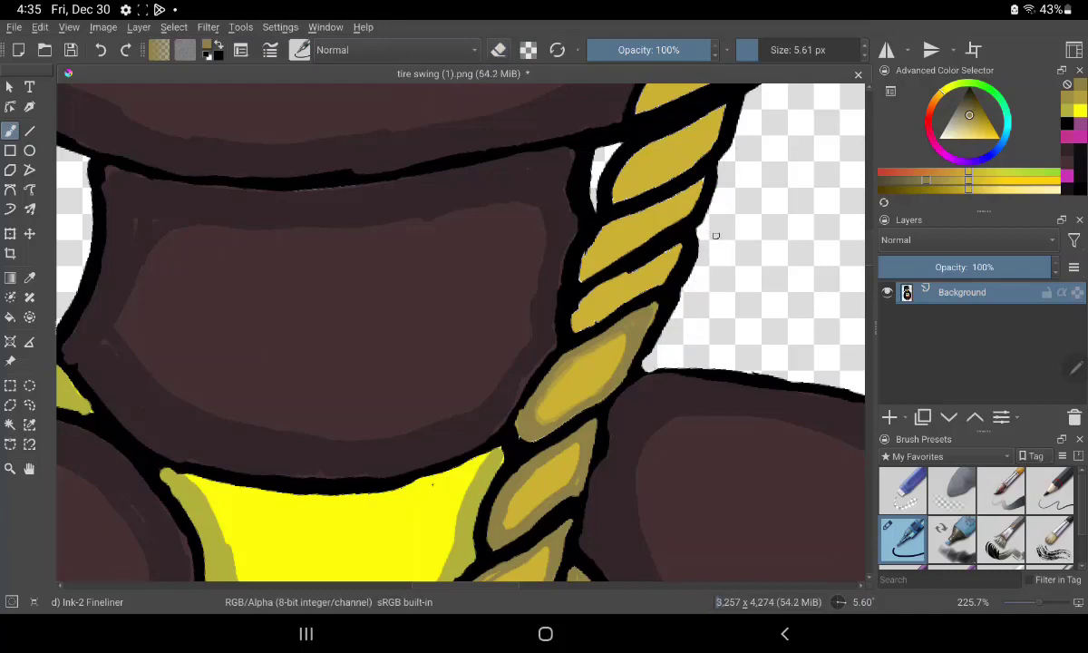
Step: Shade the second rope's upper strands with darker olive along their edges
left_click(498, 50)
mouse_move(579, 312)
left_mouse_down()
mouse_move(640, 264)
mouse_move(670, 264)
mouse_move(594, 321)
mouse_move(545, 310)
mouse_move(537, 294)
mouse_move(568, 317)
left_mouse_up()
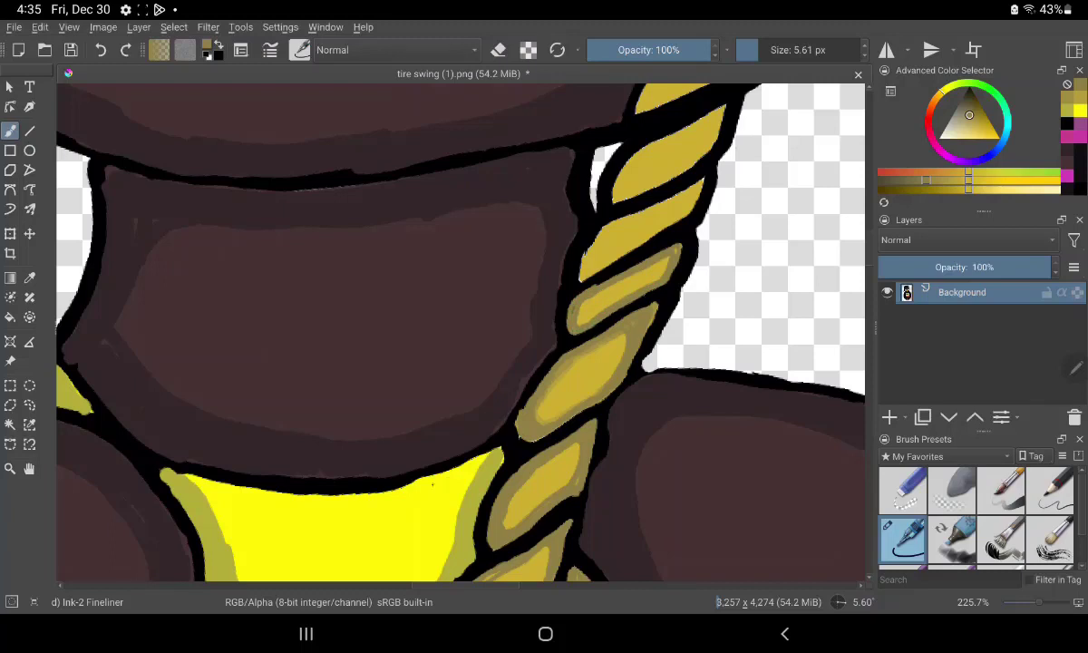
left_click_drag(687, 255, 677, 273)
left_click_drag(585, 270, 579, 279)
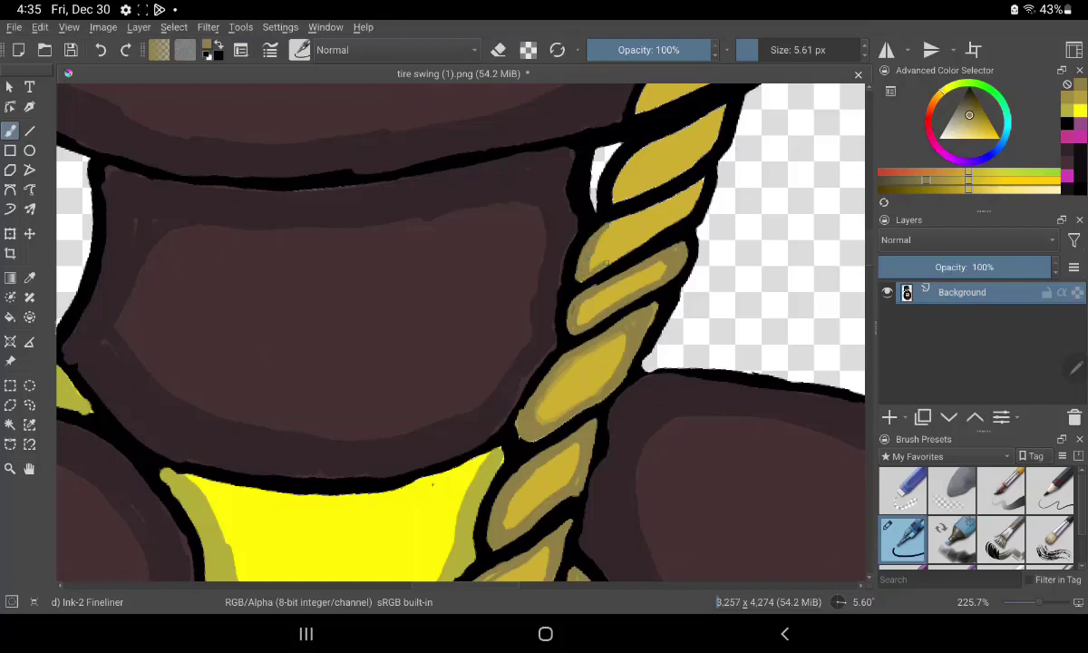
left_click_drag(617, 250, 658, 231)
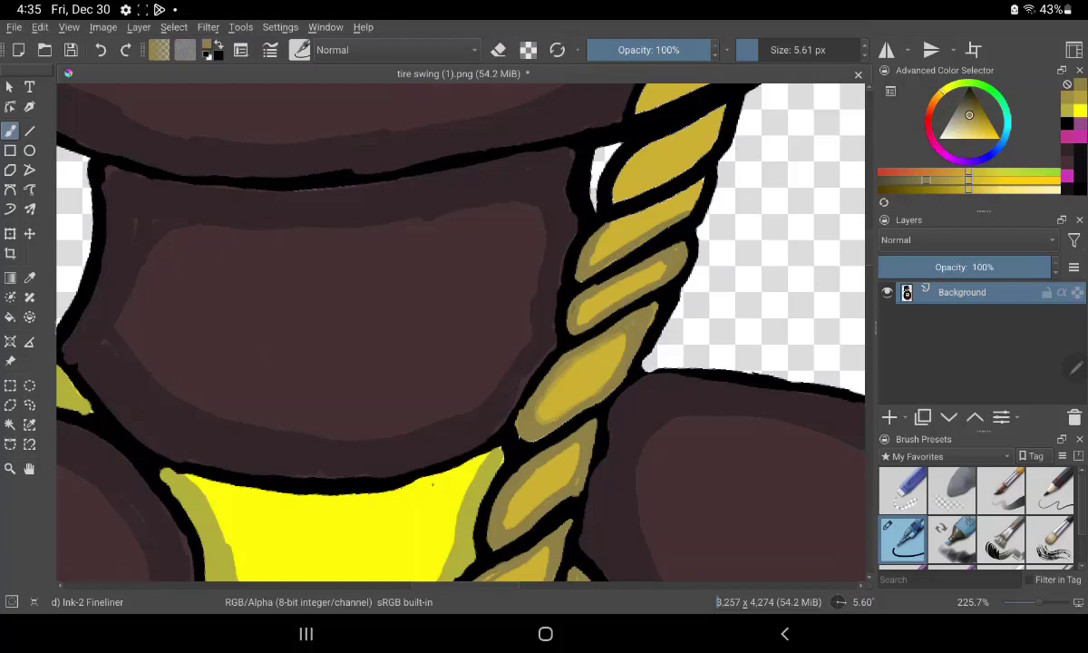
left_click_drag(698, 181, 694, 204)
left_click_drag(660, 168, 649, 176)
left_click_drag(591, 205, 562, 223)
left_click_drag(642, 183, 559, 229)
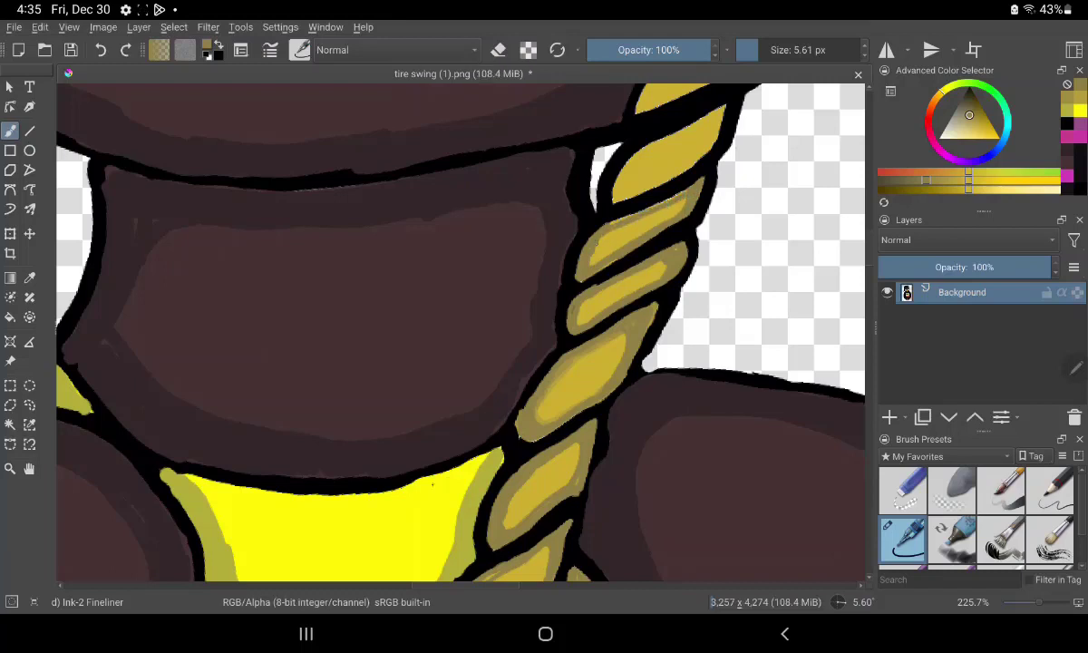
mouse_move(651, 204)
left_mouse_down()
mouse_move(675, 195)
mouse_move(624, 214)
left_mouse_up()
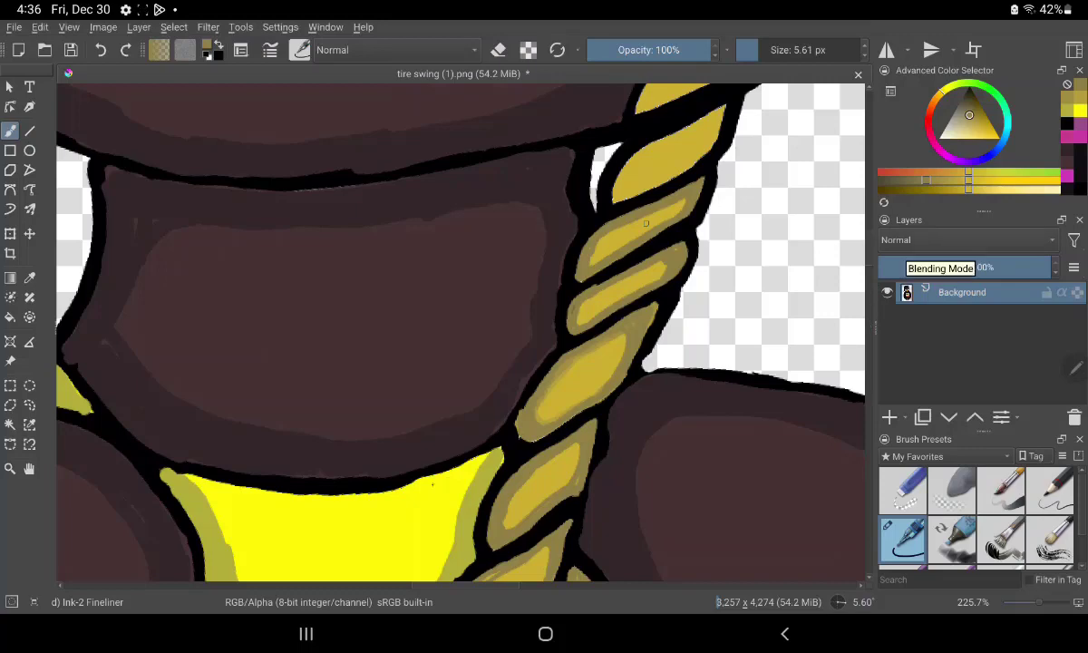
Step: Shade the lower rope strands beside the tire in darker olive and add two thin grey lines
scroll(764, 313, "up", 3)
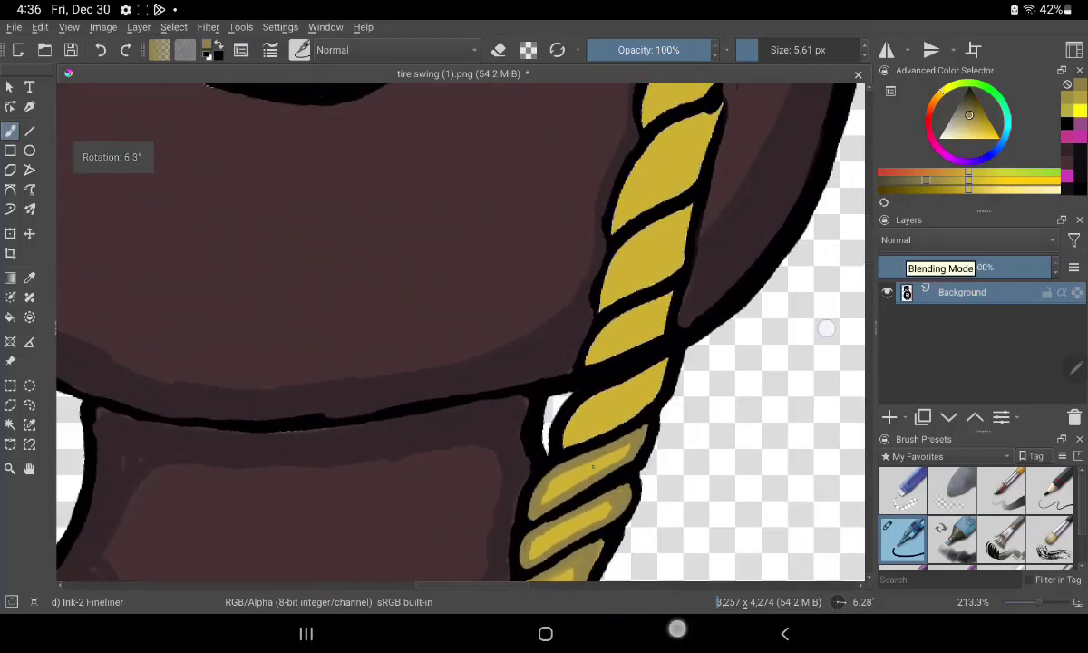
scroll(764, 314, "up", 3)
scroll(769, 390, "up", 1)
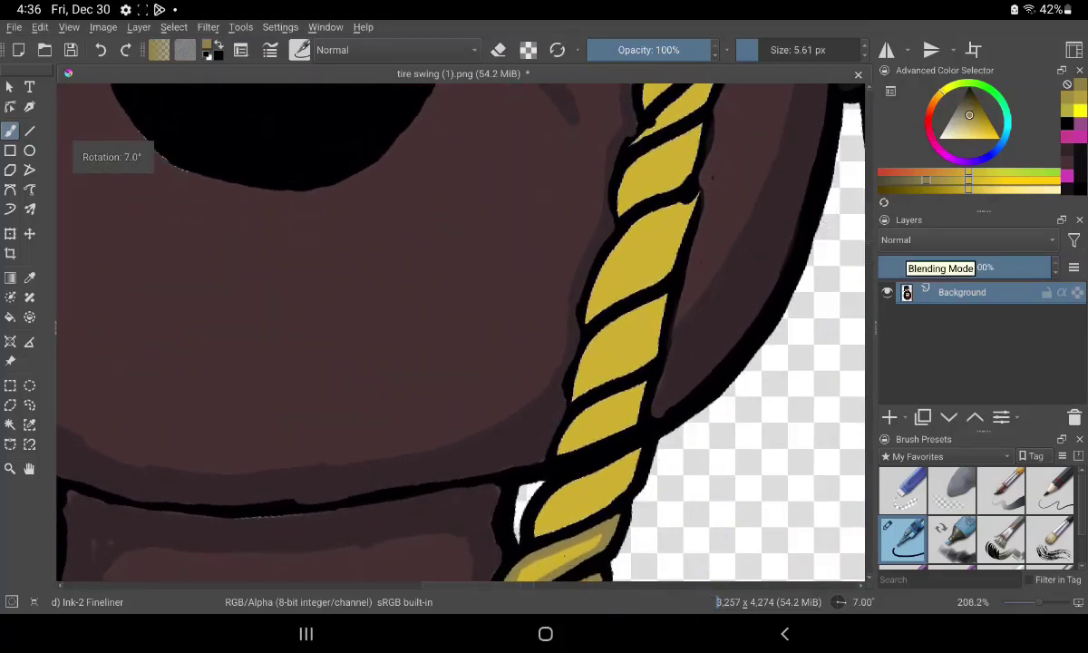
left_click_drag(572, 5, 572, 272)
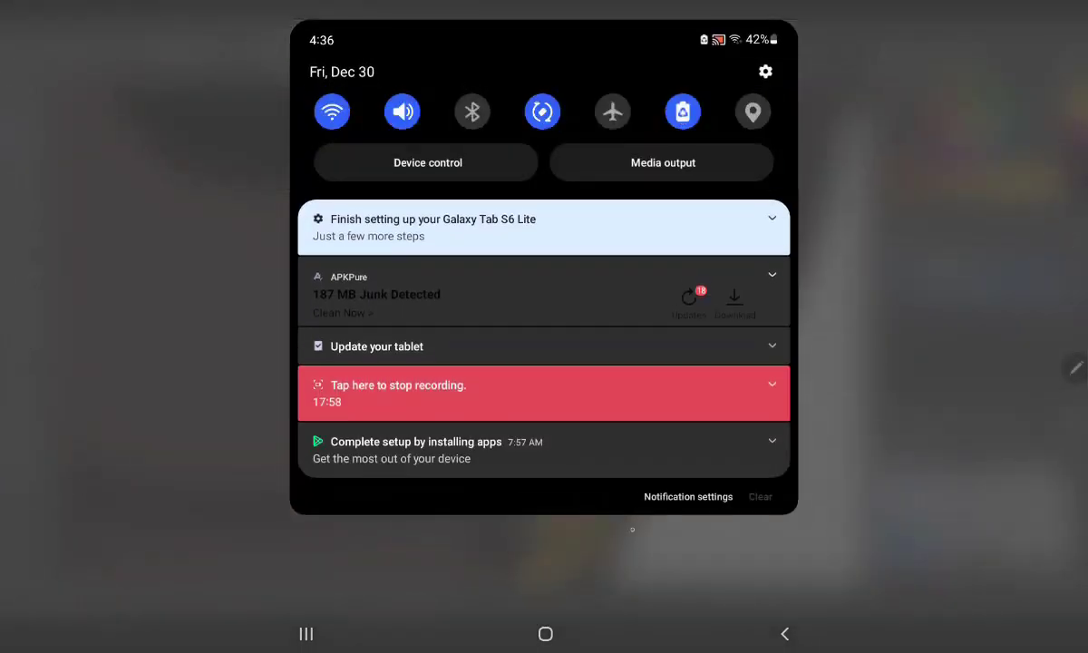
left_click_drag(572, 454, 572, 90)
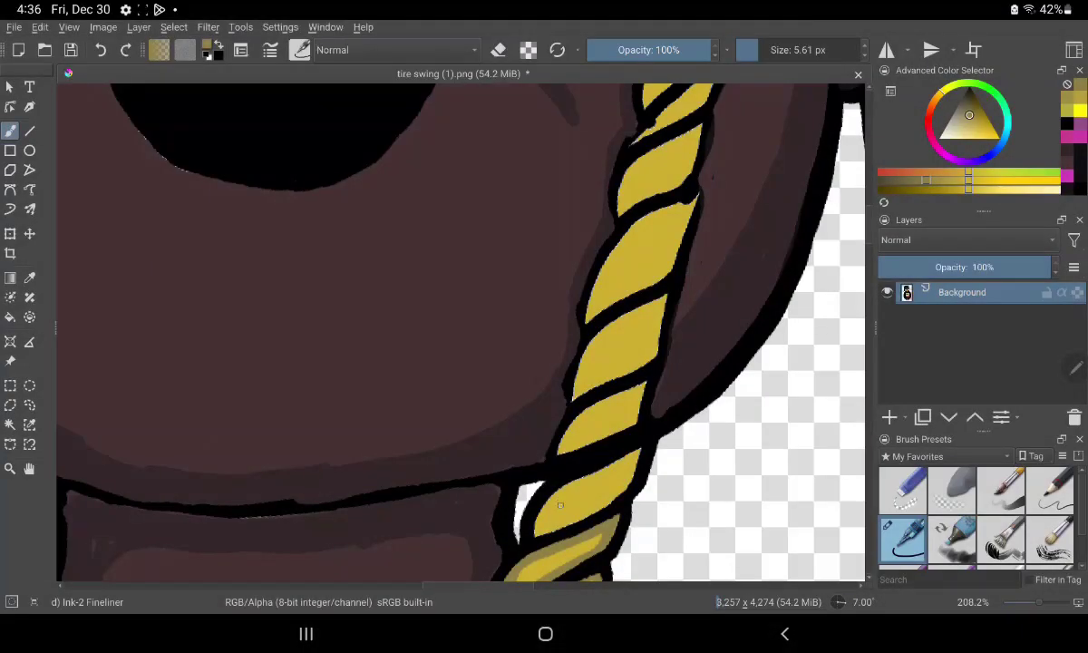
left_click_drag(546, 518, 639, 452)
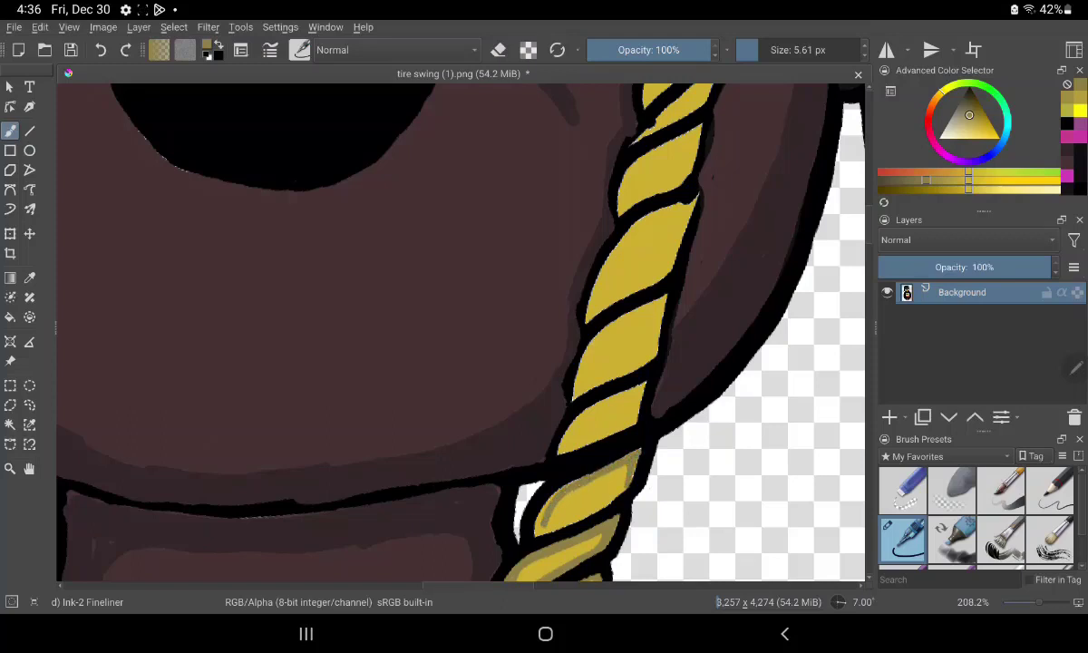
mouse_move(535, 532)
left_mouse_down()
mouse_move(546, 505)
mouse_move(587, 510)
mouse_move(585, 454)
left_mouse_up()
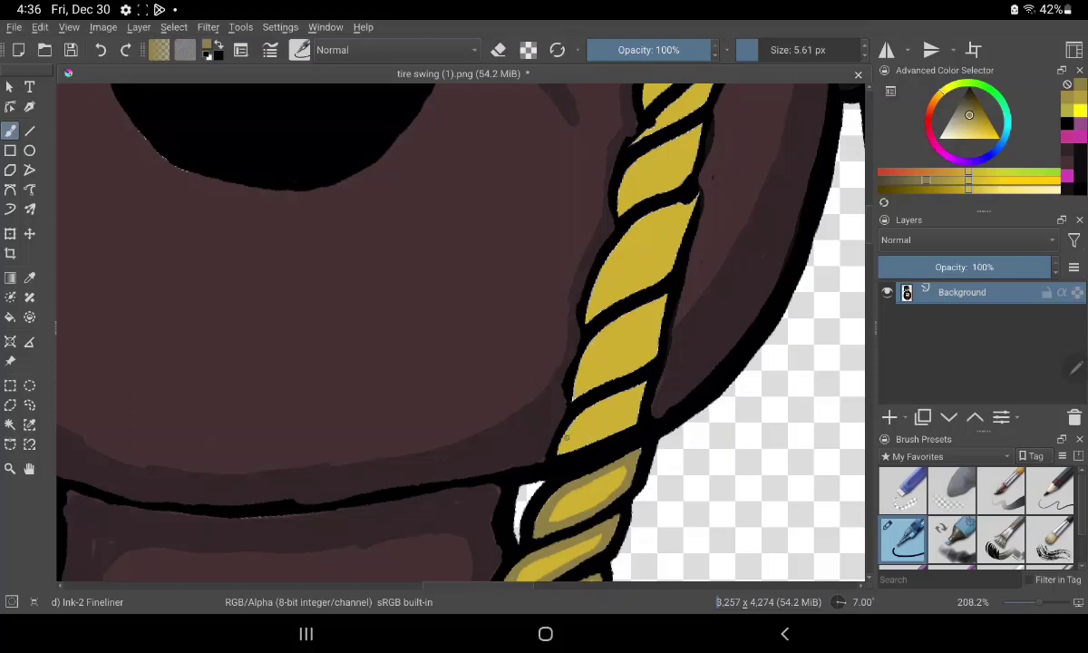
mouse_move(568, 437)
left_mouse_down()
mouse_move(613, 399)
mouse_move(635, 423)
mouse_move(607, 434)
left_mouse_up()
left_click_drag(646, 390, 637, 474)
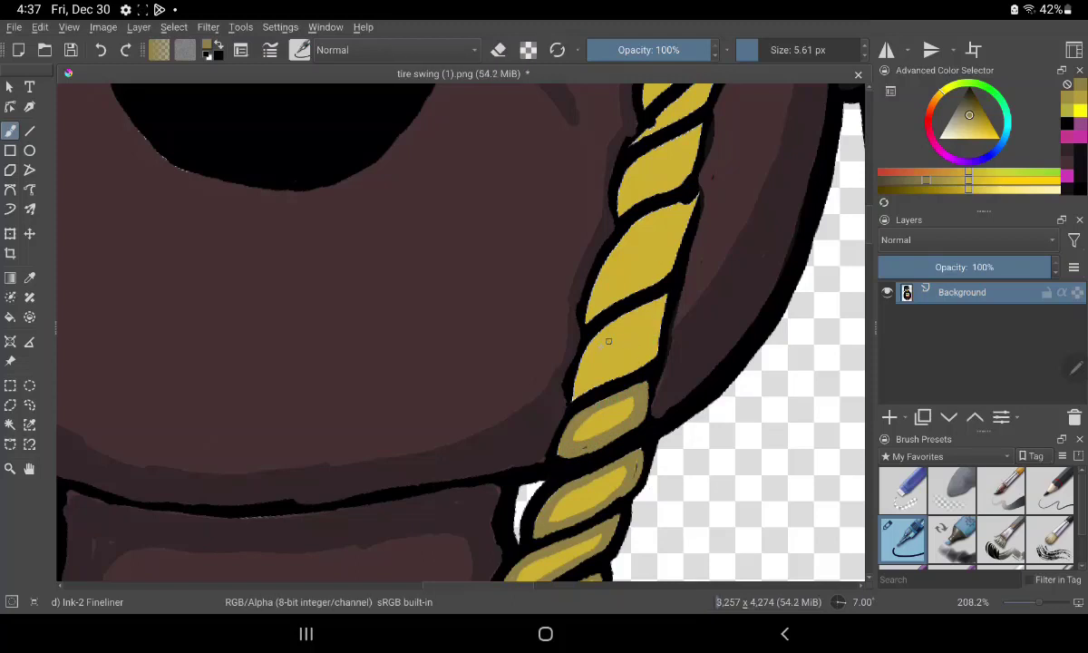
Step: Shade the left, right and lower edges of the rope segments beside the tire in olive
mouse_move(599, 336)
left_mouse_down()
mouse_move(649, 305)
mouse_move(664, 337)
left_mouse_up()
left_click_drag(661, 310, 666, 363)
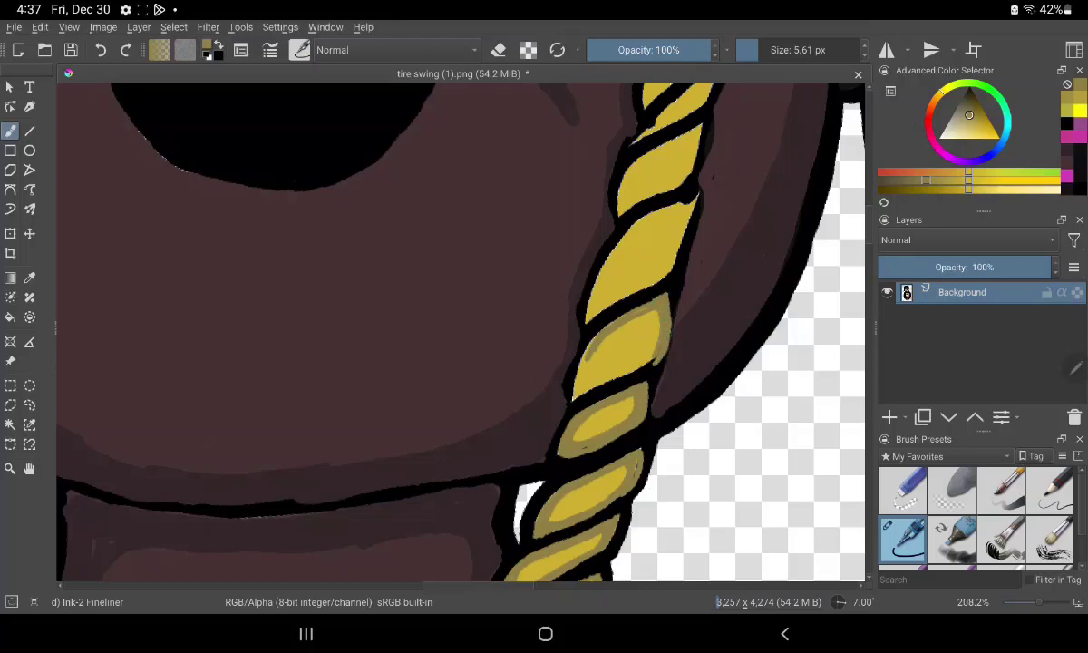
left_click_drag(592, 360, 580, 394)
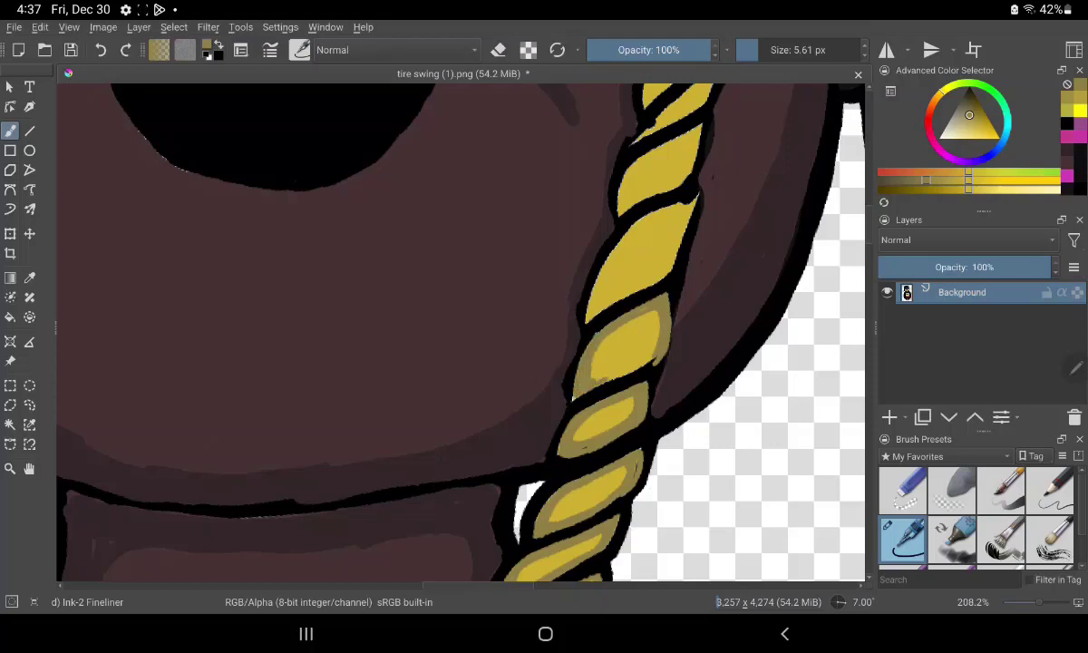
left_click_drag(629, 365, 597, 381)
mouse_move(655, 360)
left_mouse_down()
mouse_move(626, 374)
mouse_move(604, 348)
mouse_move(618, 341)
left_mouse_up()
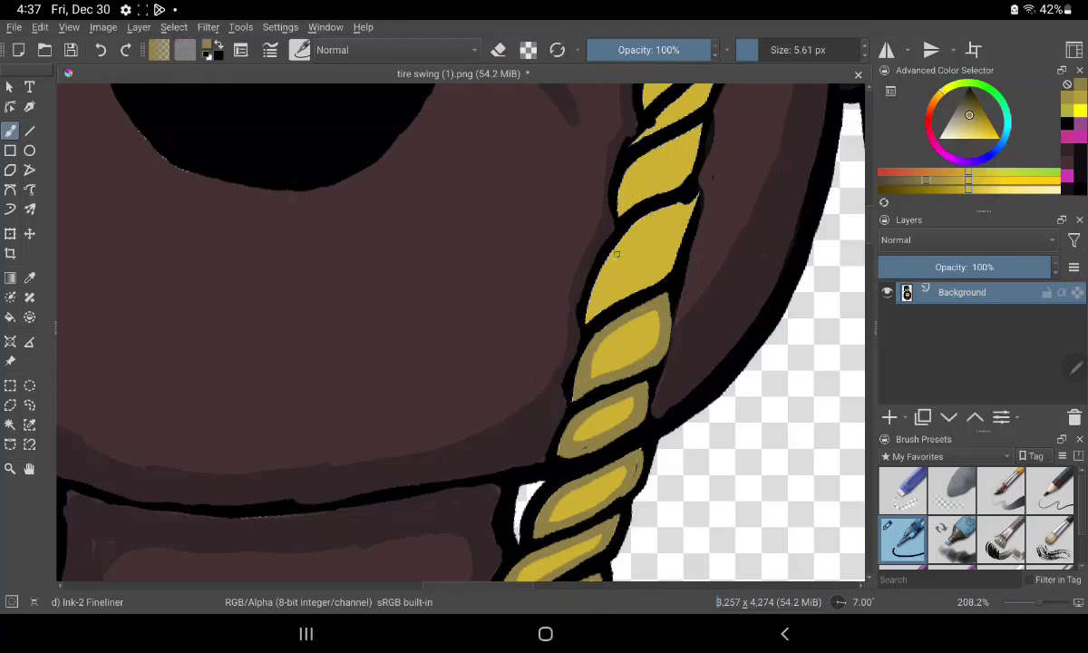
Step: Shade along the curving rope segments, brightening their left edges with yellow touch-ups
left_click_drag(606, 275, 697, 194)
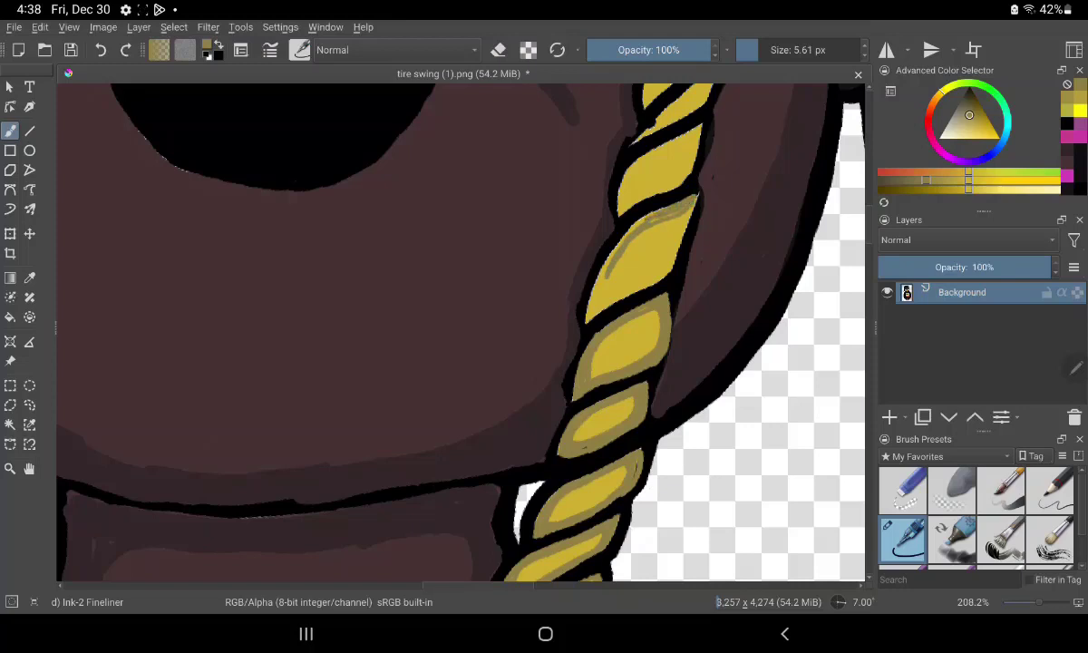
left_click_drag(617, 245, 632, 225)
left_click_drag(596, 292, 602, 269)
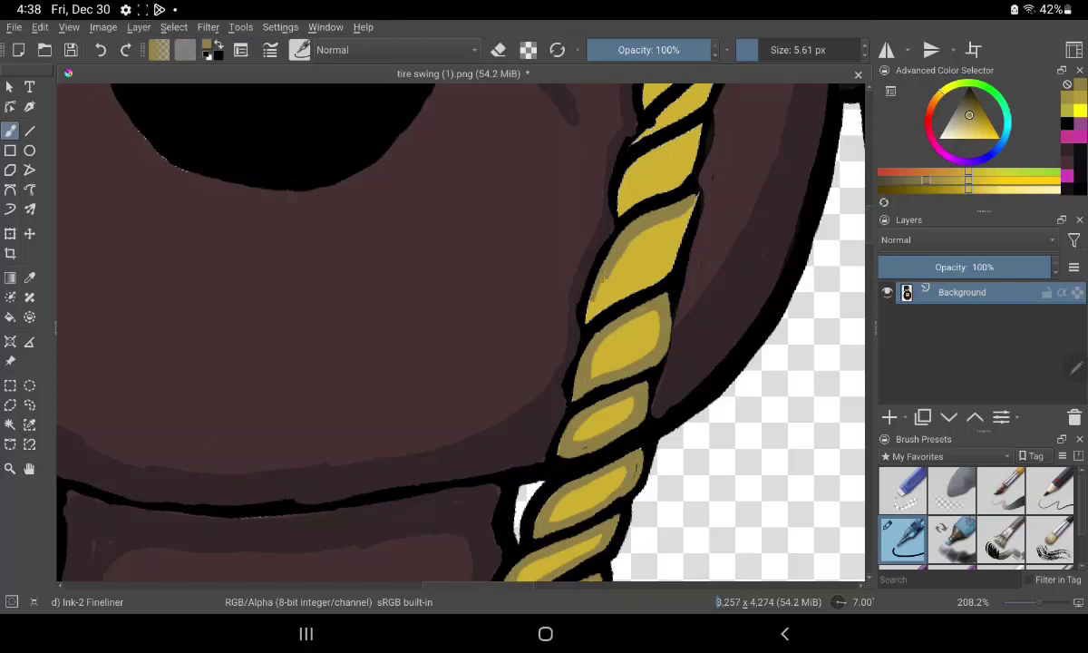
mouse_move(590, 313)
left_mouse_down()
mouse_move(592, 301)
mouse_move(661, 271)
left_mouse_up()
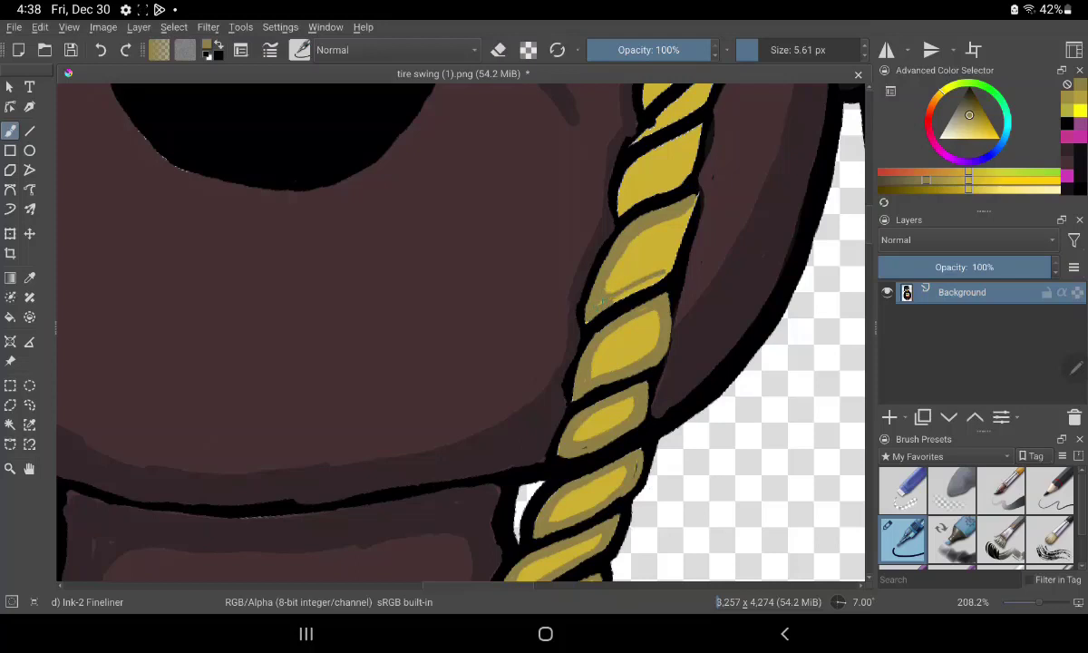
mouse_move(601, 297)
left_mouse_down()
mouse_move(645, 279)
mouse_move(635, 277)
left_mouse_up()
mouse_move(668, 263)
left_mouse_down()
mouse_move(679, 211)
mouse_move(674, 257)
left_mouse_up()
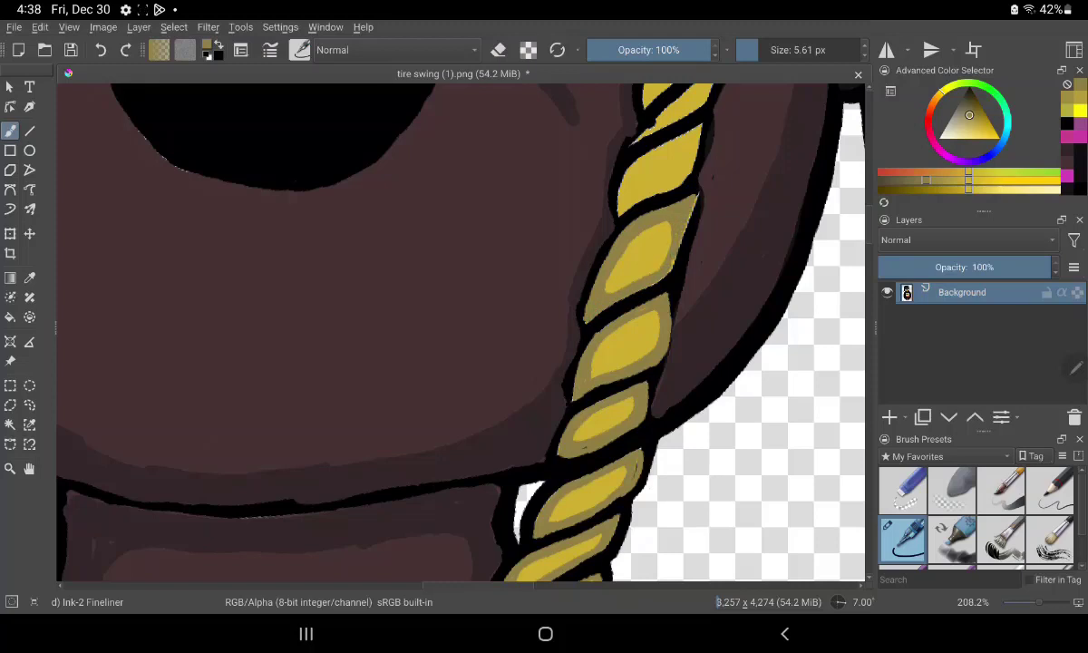
left_click_drag(610, 267, 627, 256)
left_click_drag(643, 215, 629, 245)
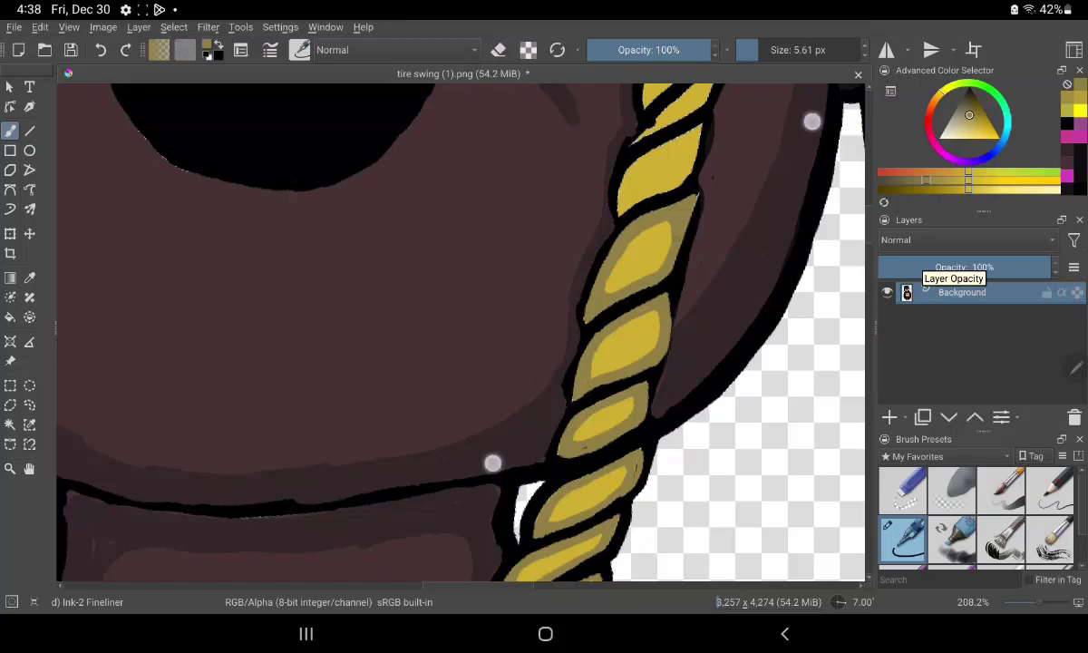
Step: Cover the black blob on the rope's edge with brown and add olive shading near the eye
left_click_drag(494, 462, 494, 583)
mouse_move(816, 120)
left_mouse_down()
mouse_move(802, 236)
mouse_move(813, 280)
left_mouse_up()
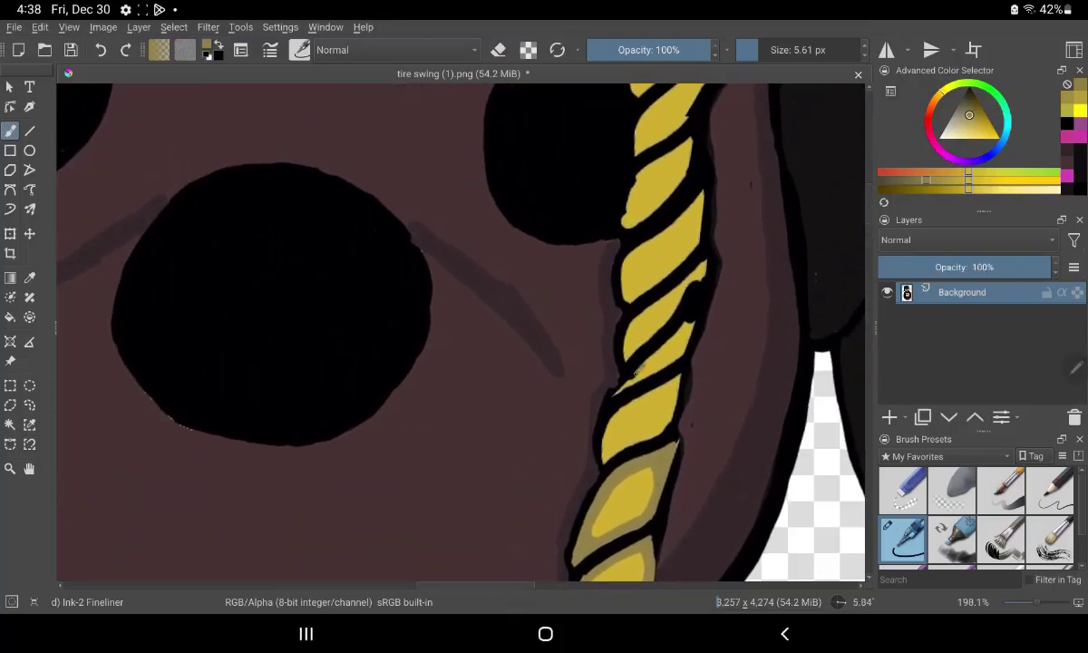
left_click_drag(639, 365, 622, 384)
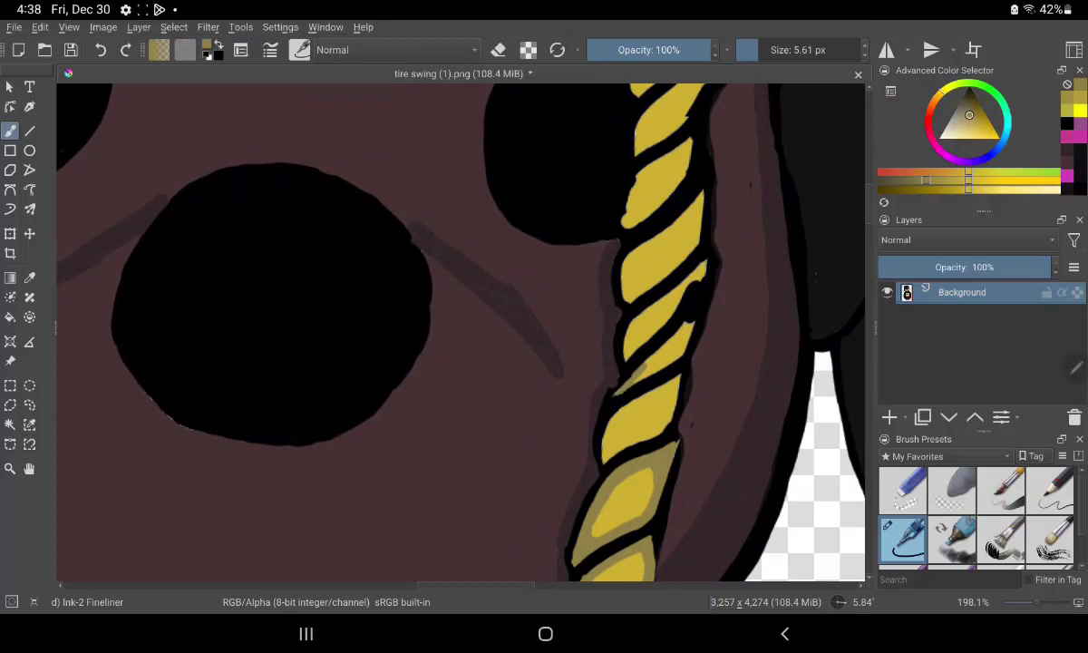
mouse_move(695, 309)
left_mouse_down()
mouse_move(671, 341)
mouse_move(687, 354)
mouse_move(635, 365)
mouse_move(676, 361)
left_mouse_up()
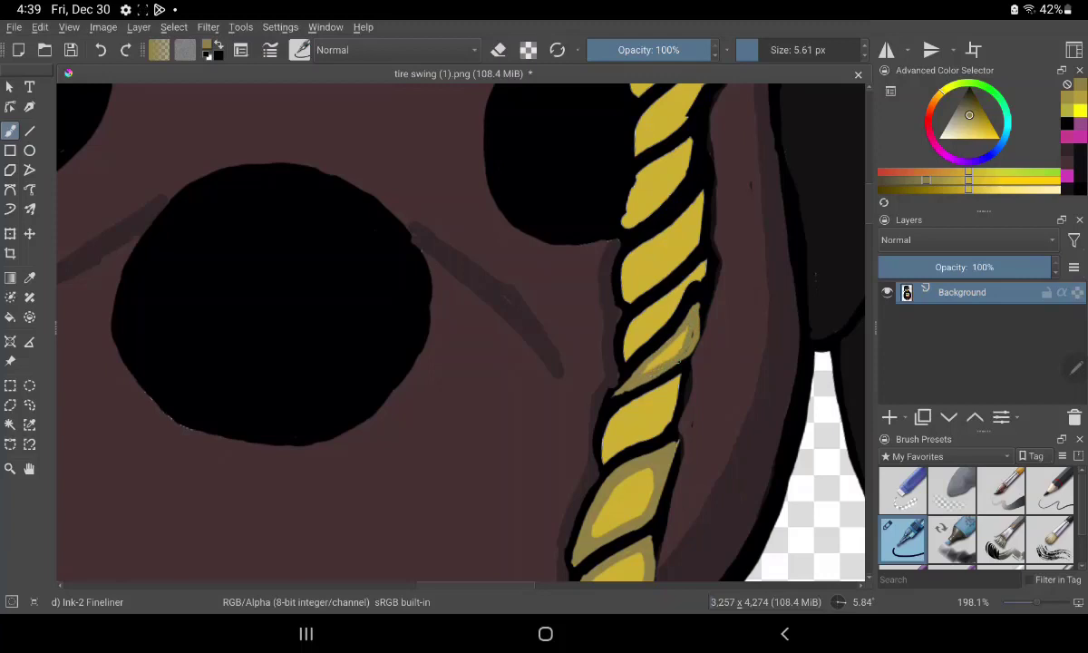
left_click_drag(695, 287, 673, 301)
mouse_move(635, 346)
left_mouse_down()
mouse_move(655, 328)
mouse_move(640, 315)
mouse_move(703, 265)
left_mouse_up()
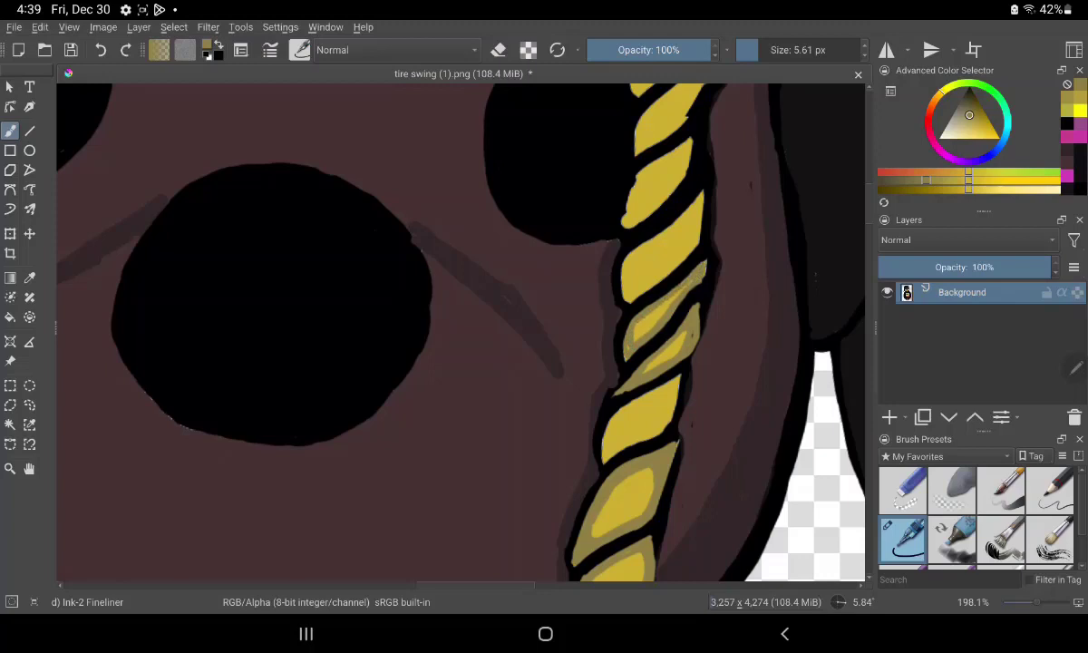
Step: Refine the upper rope segments with olive edges and pale yellow highlights
left_click_drag(700, 272, 709, 281)
left_click_drag(644, 251, 628, 277)
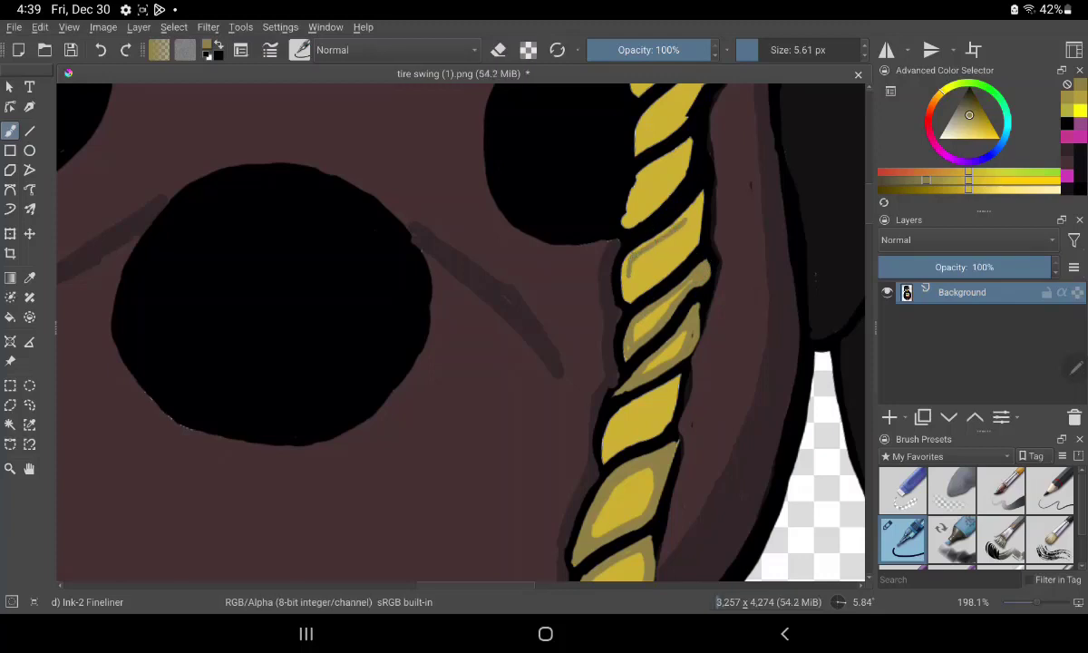
left_click_drag(699, 214, 693, 234)
mouse_move(661, 190)
left_mouse_down()
mouse_move(656, 218)
mouse_move(685, 250)
mouse_move(622, 299)
left_mouse_up()
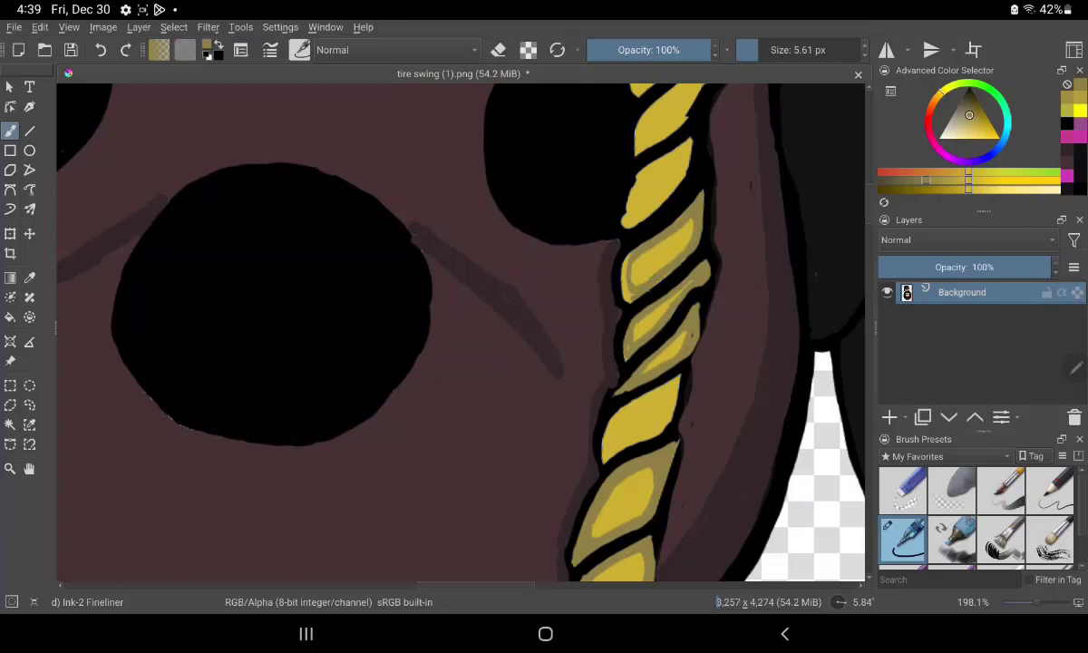
mouse_move(629, 257)
left_mouse_down()
mouse_move(622, 282)
mouse_move(623, 269)
left_mouse_up()
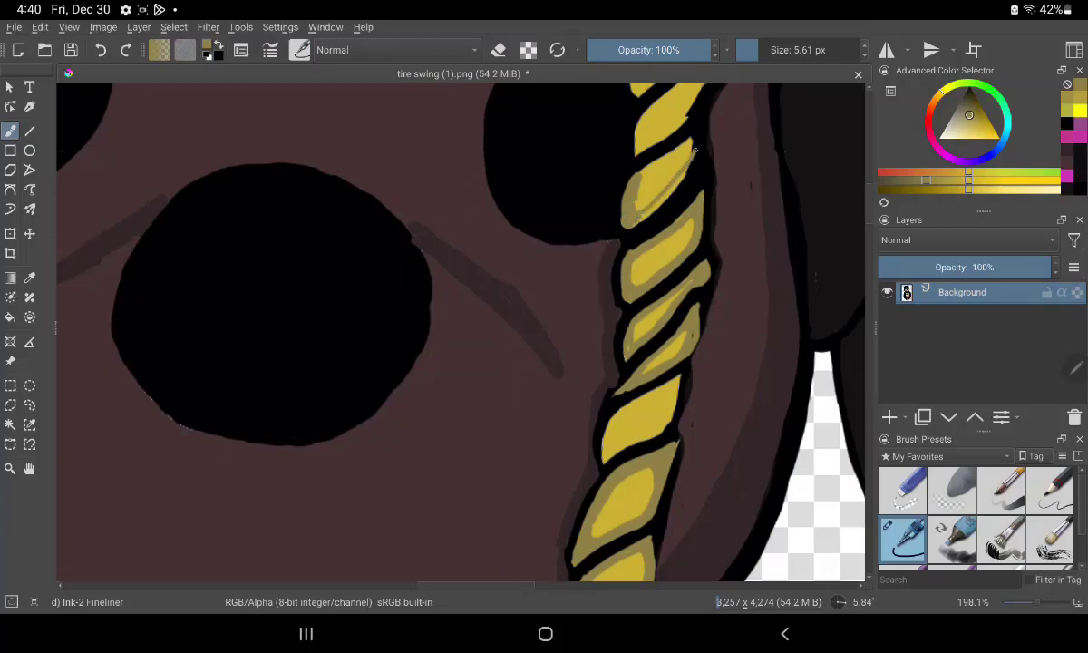
left_click_drag(697, 145, 680, 178)
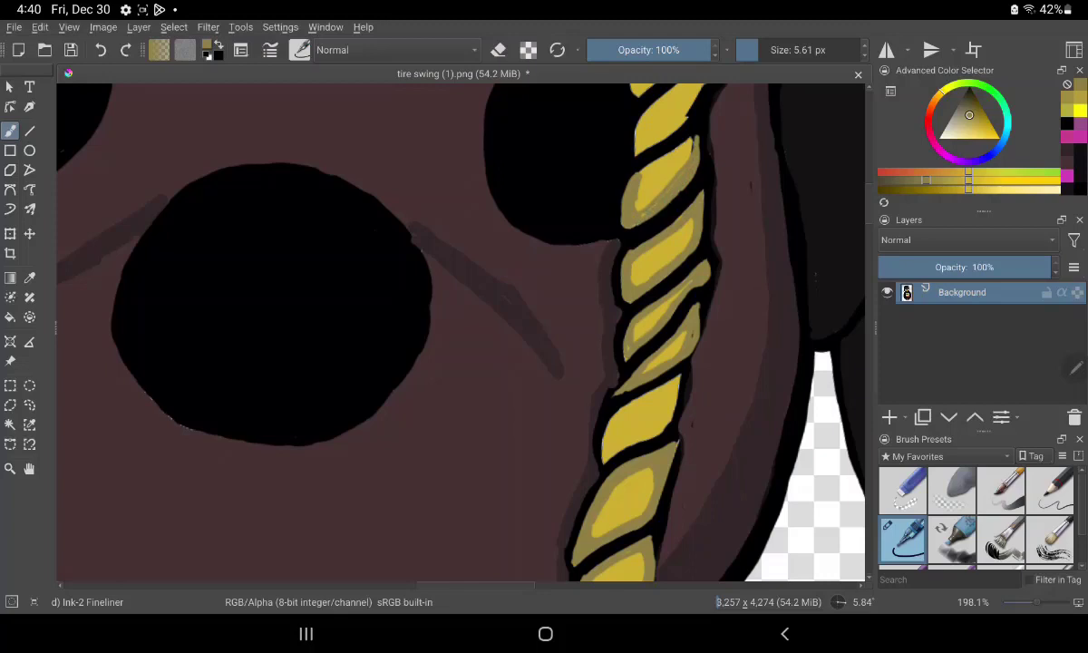
left_click_drag(671, 160, 640, 180)
left_click_drag(649, 127, 606, 161)
left_click_drag(651, 125, 598, 161)
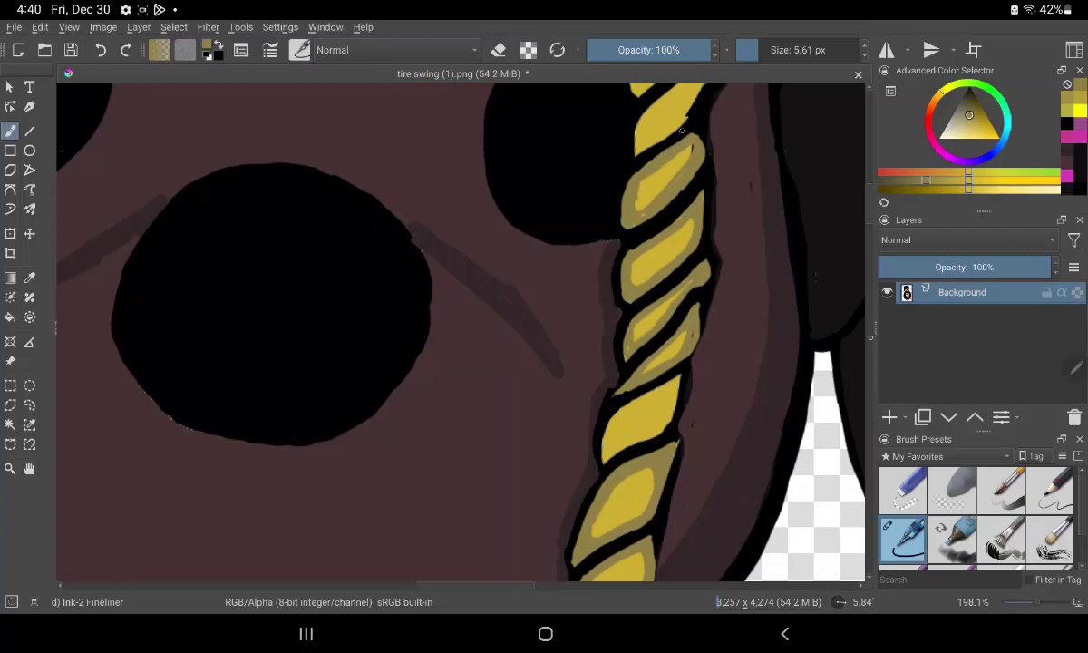
left_click_drag(544, 498, 581, 109)
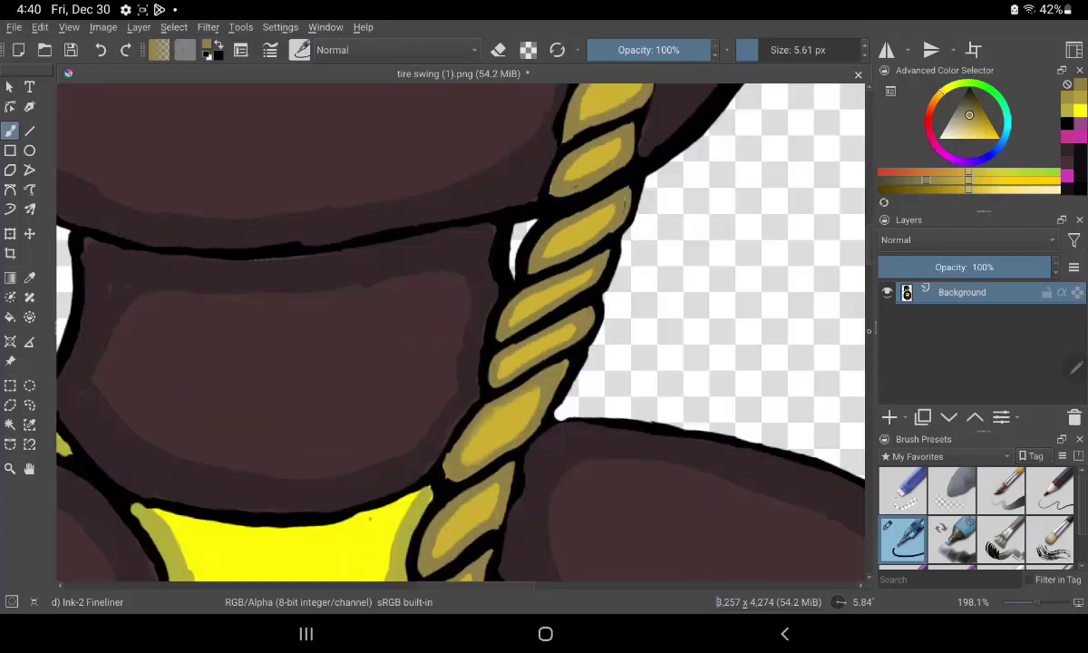
Step: Add light gold shading to the rope segments beside the eye
left_click_drag(544, 526, 317, 109)
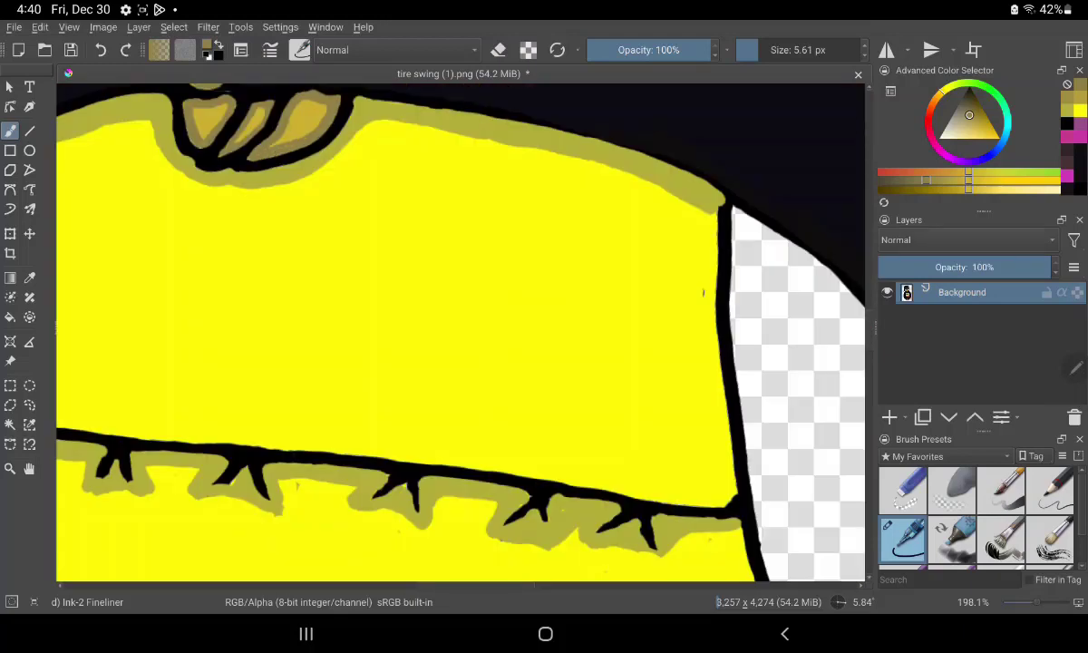
mouse_move(604, 315)
left_mouse_down()
mouse_move(466, 478)
mouse_move(449, 572)
left_mouse_up()
left_click_drag(459, 485, 464, 566)
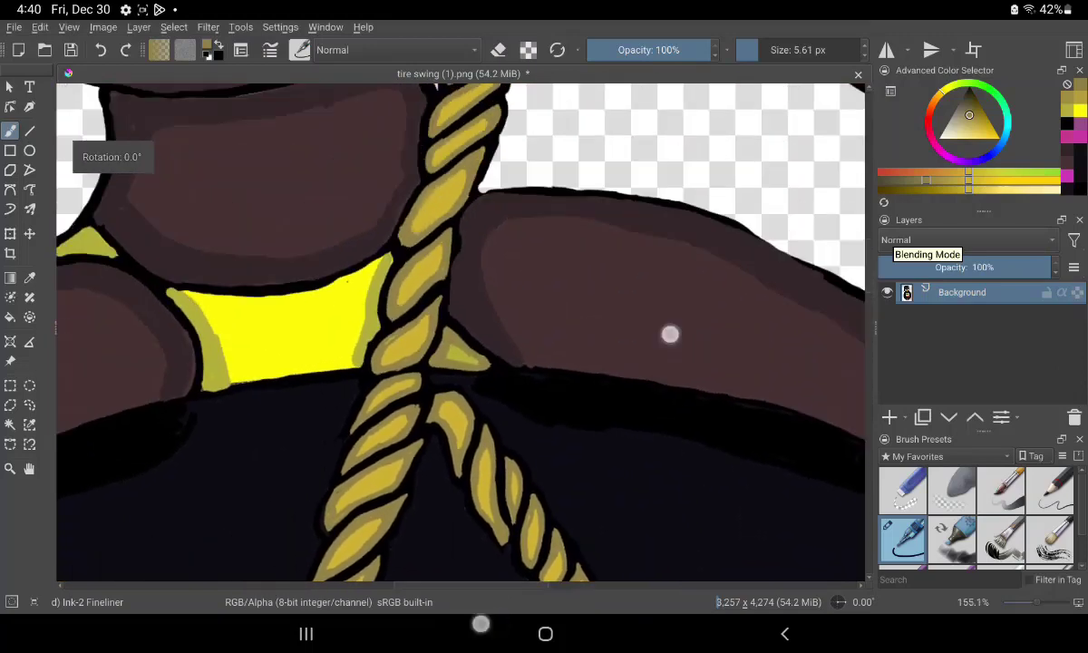
mouse_move(670, 332)
left_mouse_down()
mouse_move(511, 424)
mouse_move(719, 376)
mouse_move(748, 151)
mouse_move(742, 298)
mouse_move(738, 153)
mouse_move(758, 274)
mouse_move(758, 201)
left_mouse_up()
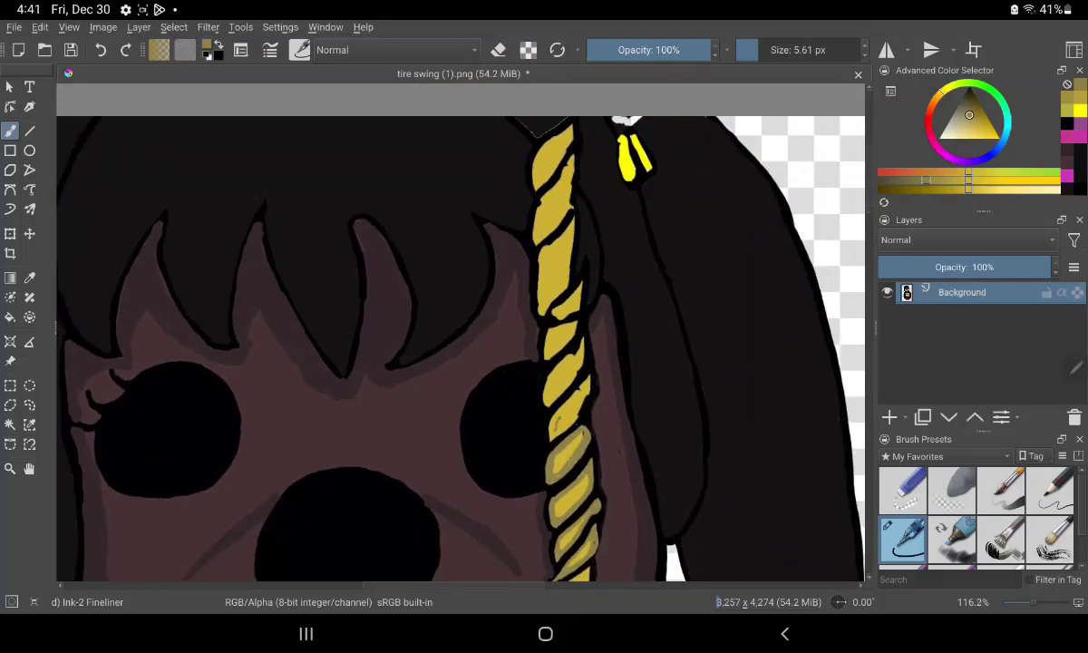
left_click_drag(569, 388, 553, 433)
left_click_drag(588, 397, 573, 422)
left_click_drag(547, 383, 543, 395)
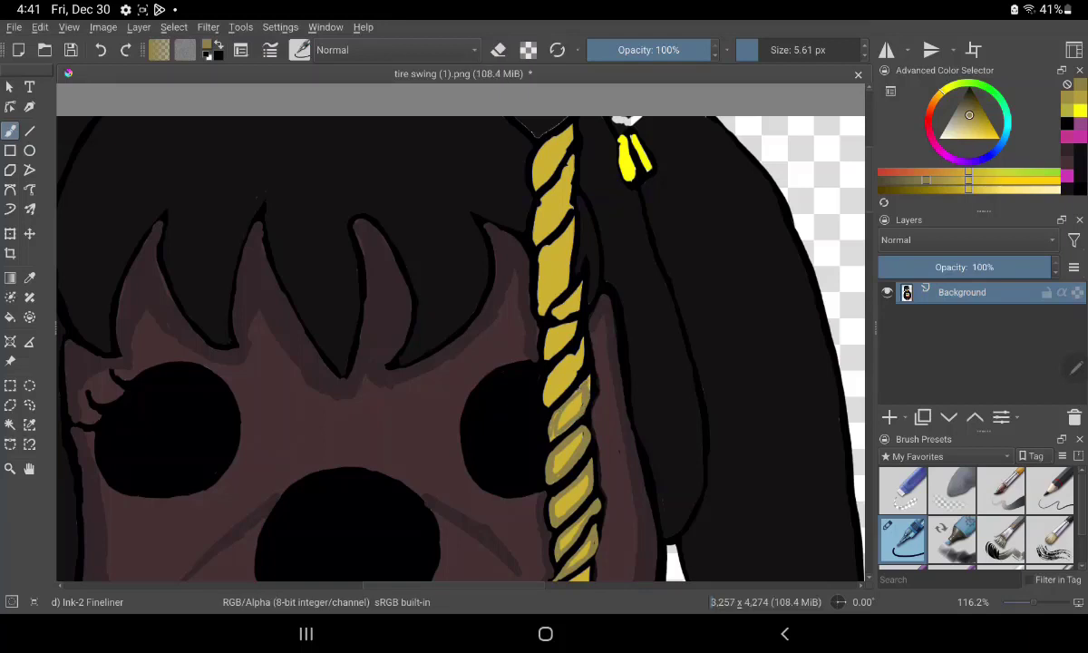
Step: Undo the stray gold stroke drawn across the dark hair
left_click_drag(734, 255, 787, 215)
left_click(40, 26)
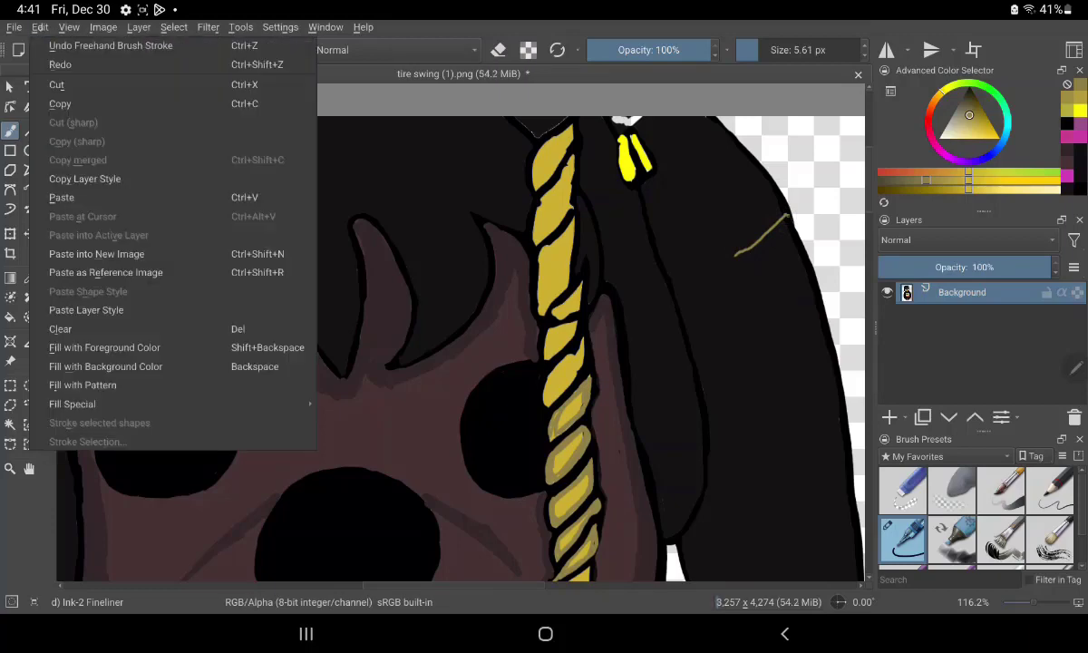
left_click(90, 41)
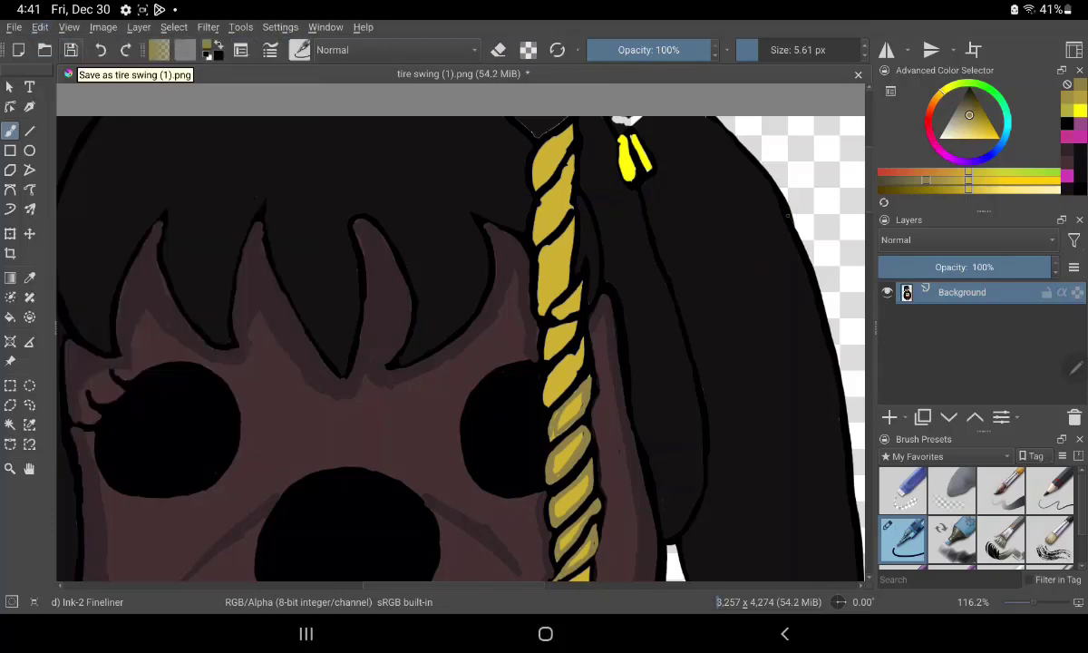
scroll(676, 336, "up", 2)
scroll(685, 376, "up", 3)
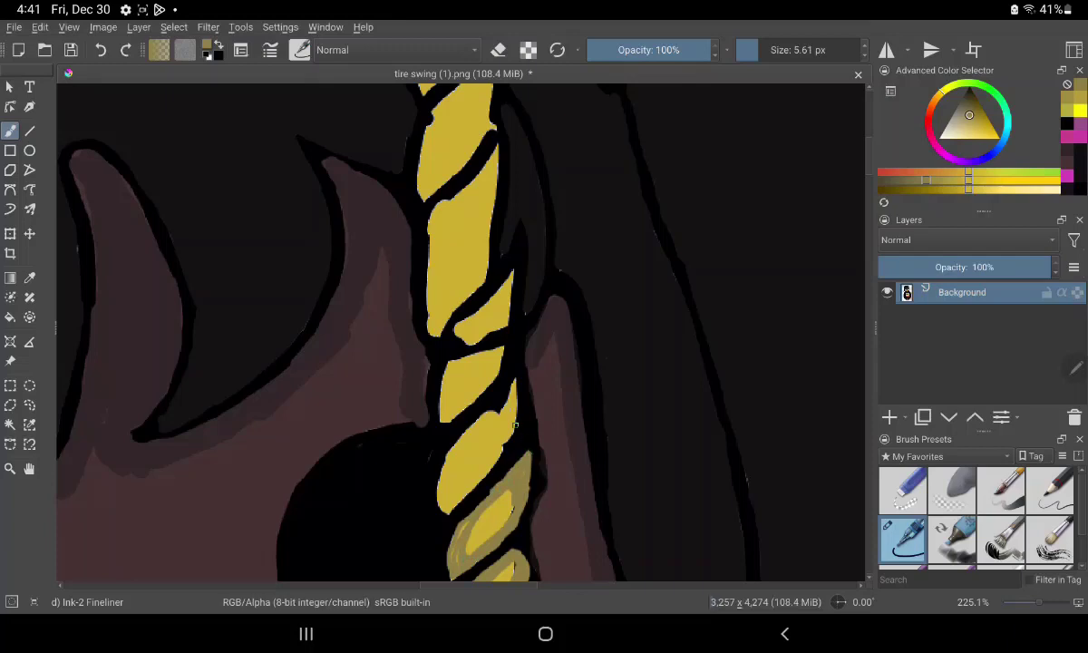
Step: Shade the rope strands between the bangs with darker olive edges
left_click_drag(490, 415, 515, 392)
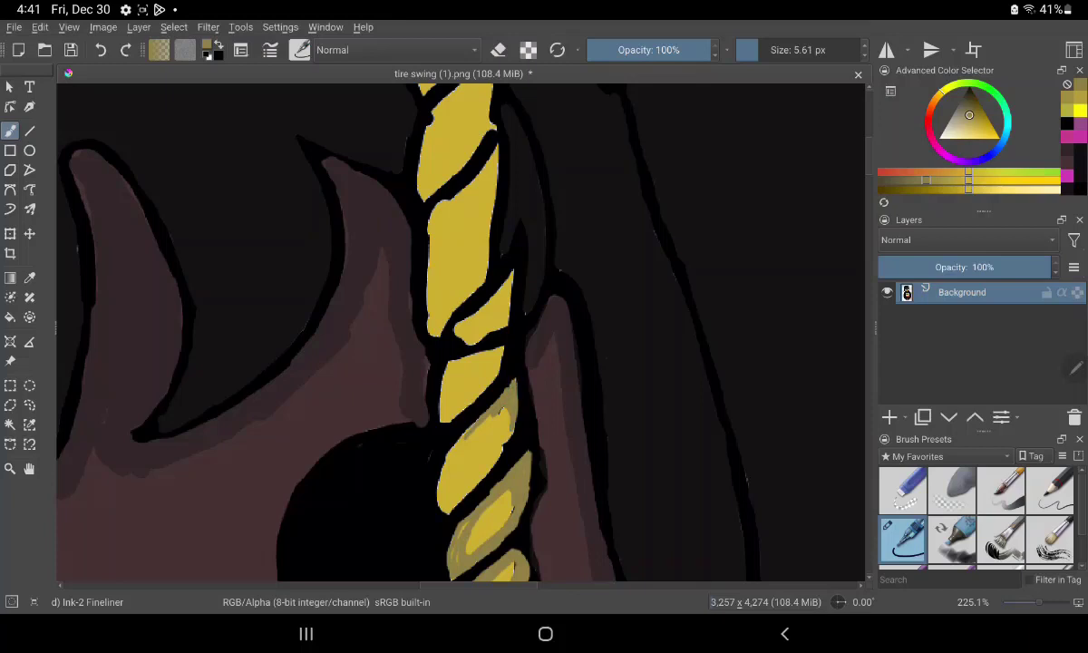
left_click_drag(508, 434, 441, 505)
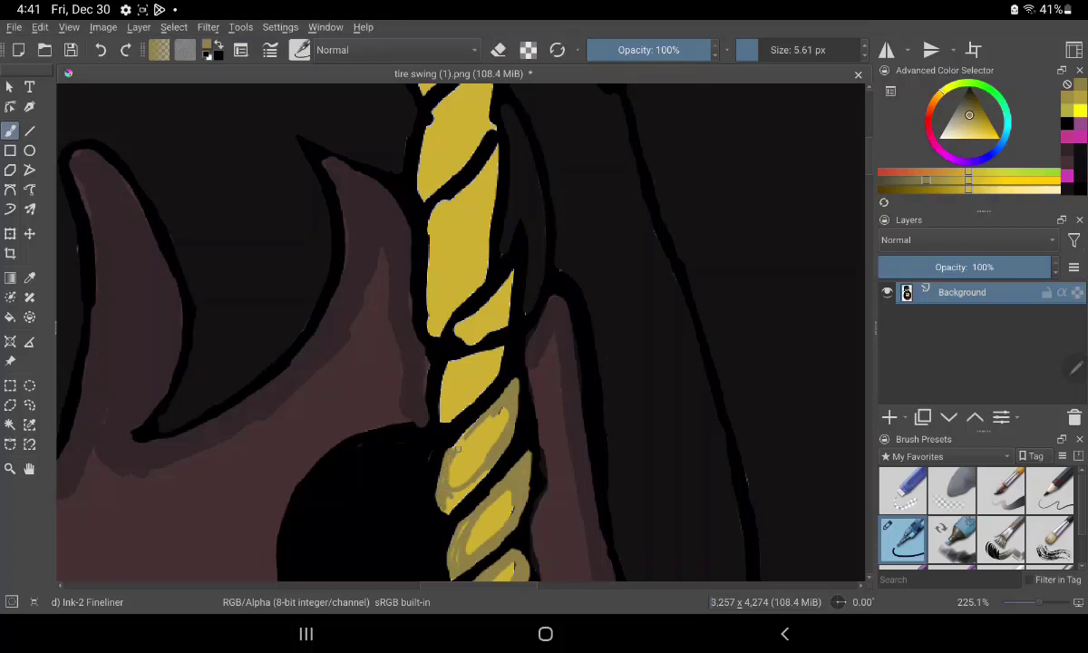
left_click_drag(487, 419, 458, 449)
left_click_drag(473, 492, 451, 512)
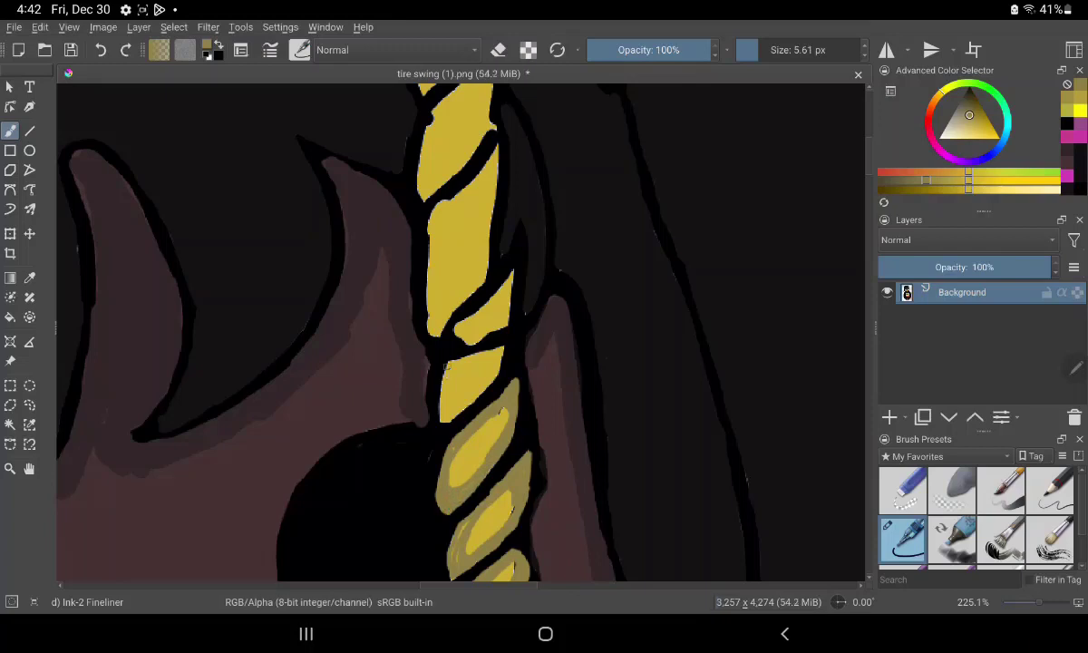
mouse_move(476, 356)
left_mouse_down()
mouse_move(448, 368)
mouse_move(497, 356)
mouse_move(444, 415)
left_mouse_up()
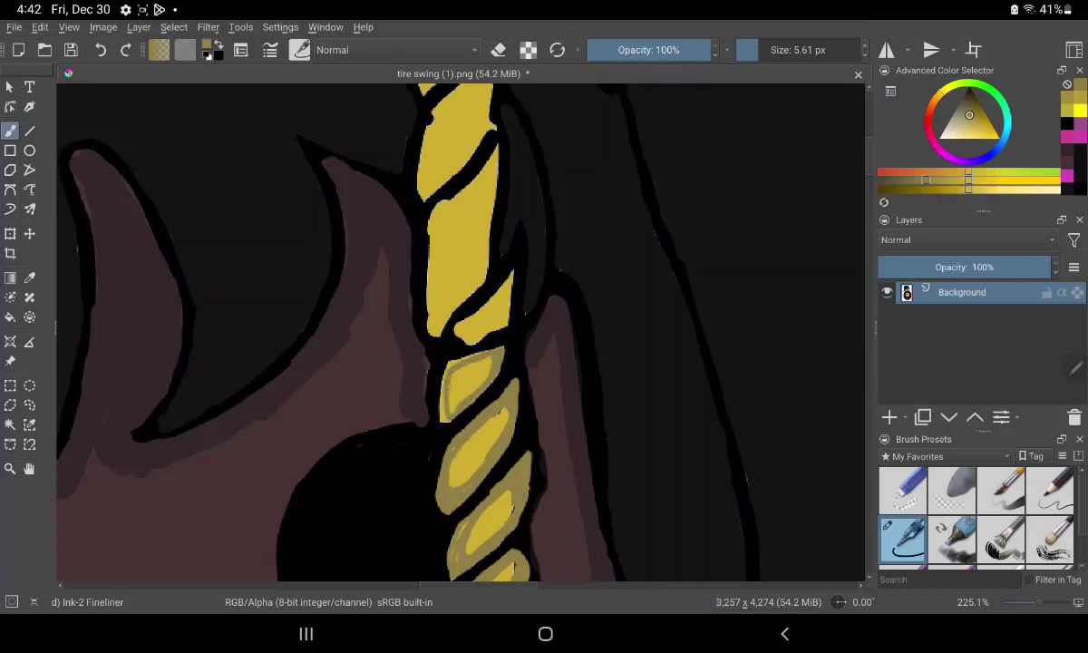
left_click_drag(458, 385, 449, 406)
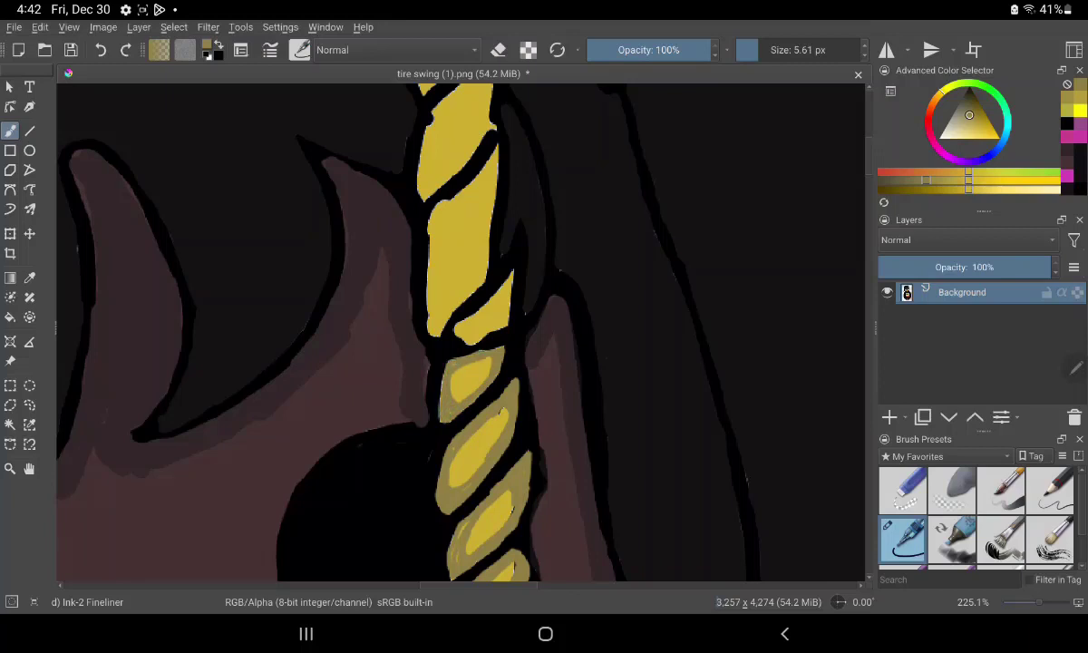
mouse_move(453, 359)
left_mouse_down()
mouse_move(474, 355)
mouse_move(510, 295)
mouse_move(457, 330)
mouse_move(435, 316)
mouse_move(449, 324)
mouse_move(473, 304)
mouse_move(473, 286)
left_mouse_up()
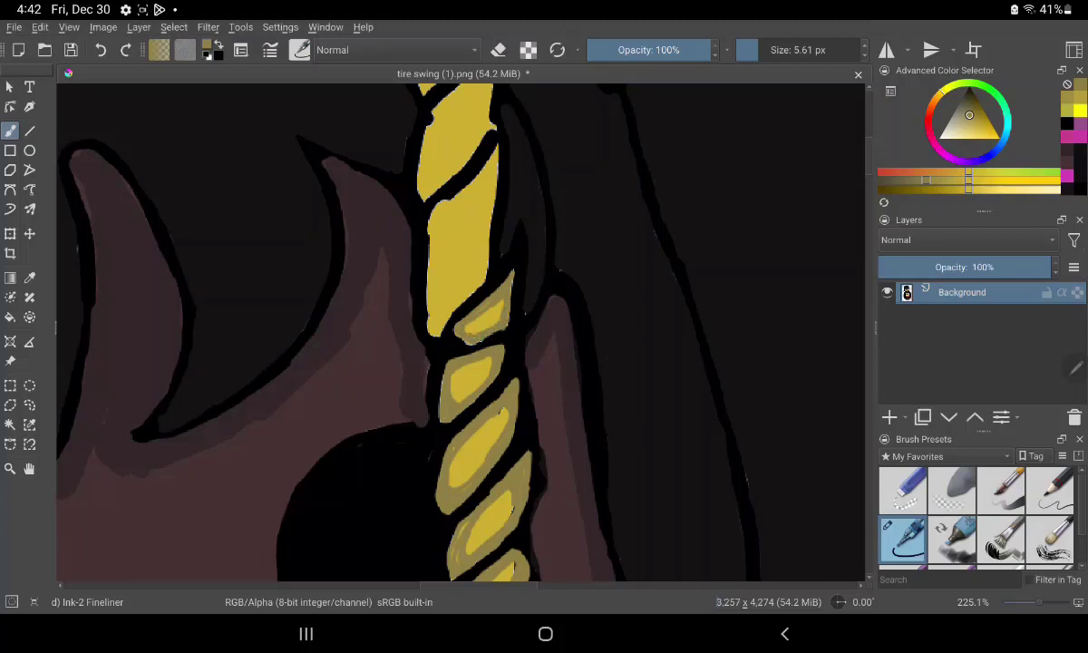
Step: Shade the upper rope's left edge olive and restore yellow along the top segment
mouse_move(436, 229)
left_mouse_down()
mouse_move(474, 190)
mouse_move(487, 229)
mouse_move(454, 299)
left_mouse_up()
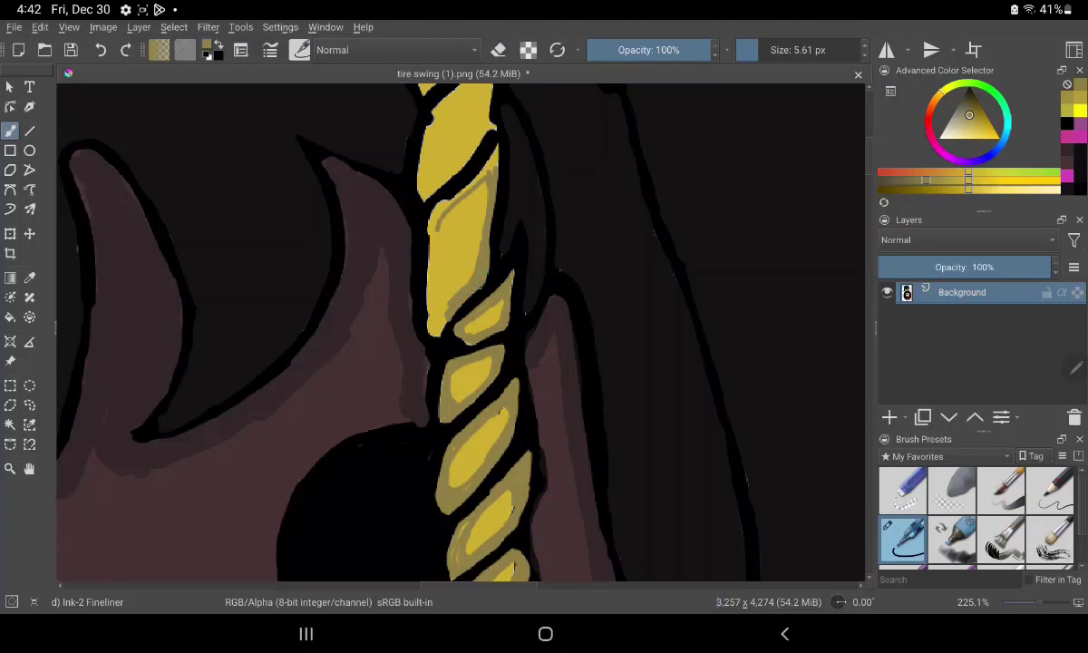
left_click_drag(432, 304, 446, 330)
left_click_drag(432, 298, 436, 328)
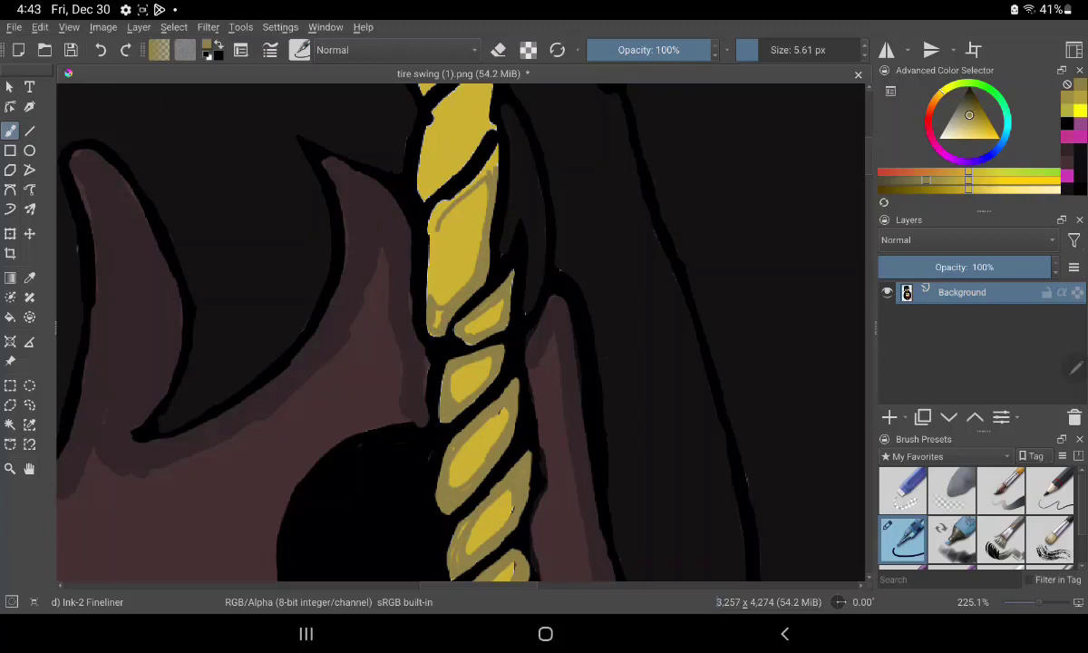
mouse_move(433, 308)
left_mouse_down()
mouse_move(436, 213)
mouse_move(426, 303)
left_mouse_up()
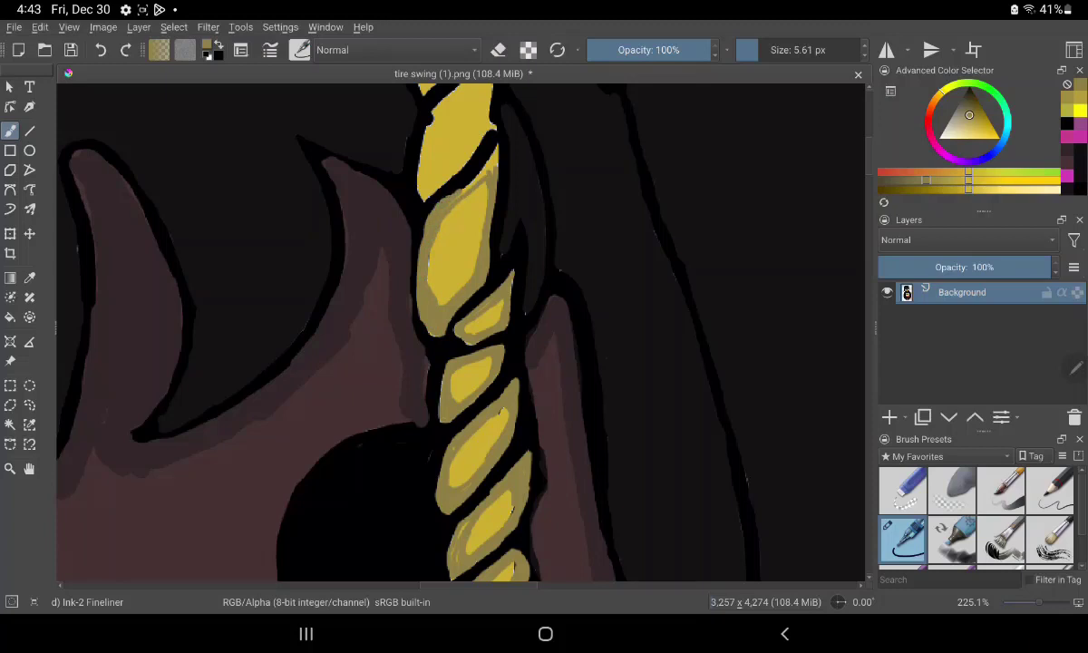
left_click_drag(464, 181, 495, 153)
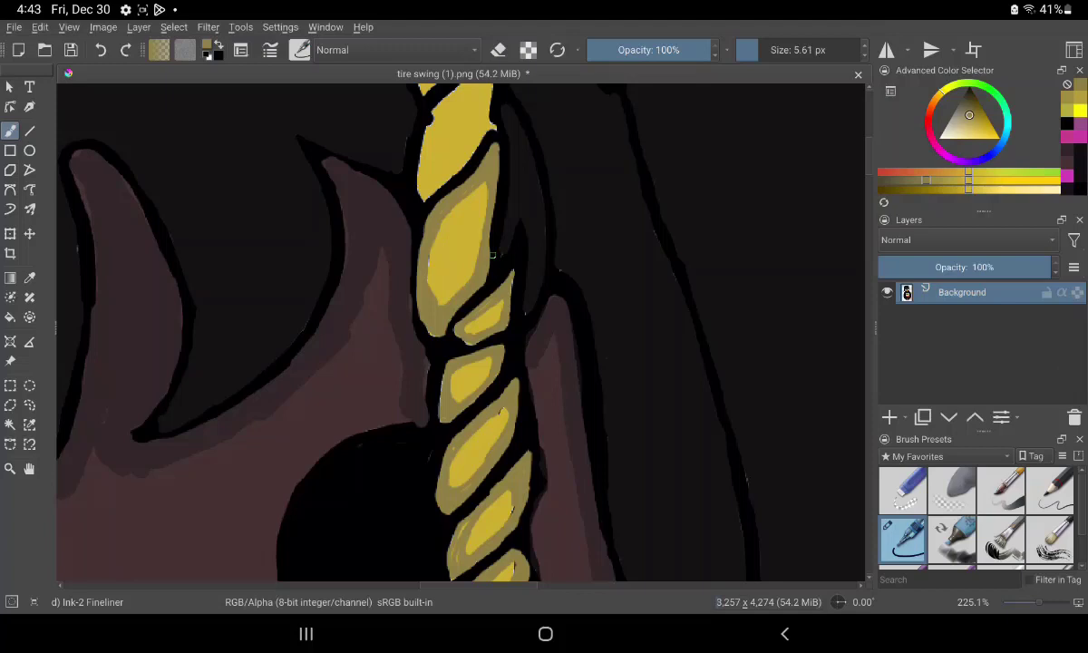
left_click_drag(682, 165, 790, 297)
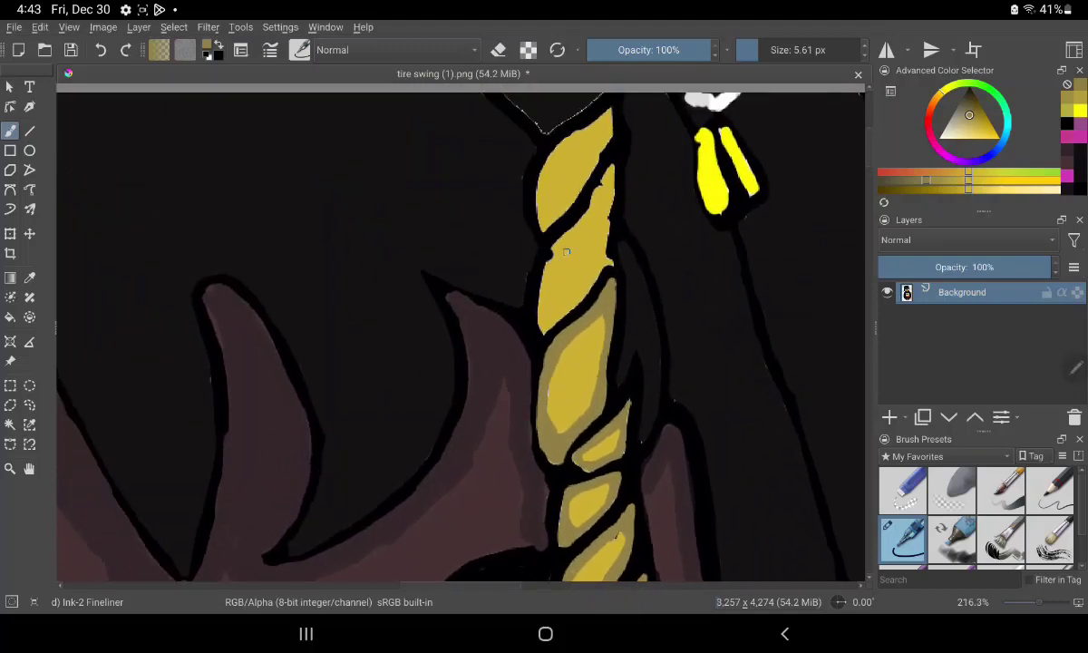
Step: Redraw the light stroke on the rope's left edge and touch up yellow along its right edge
left_click_drag(550, 263, 594, 217)
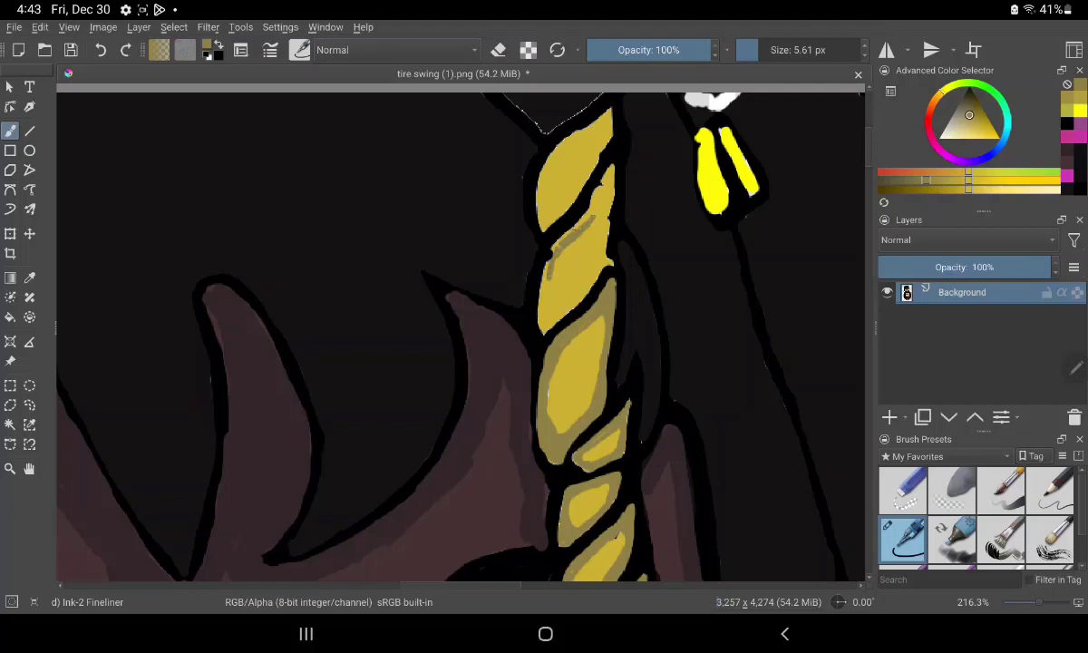
left_click_drag(547, 269, 548, 303)
key("ctrl+z")
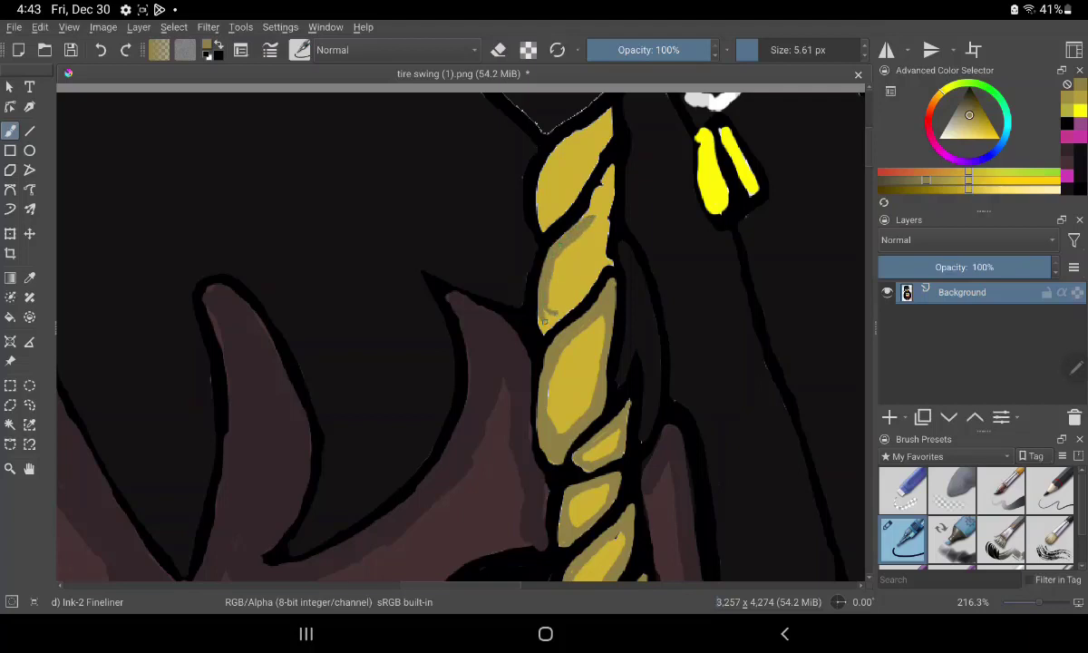
left_click_drag(549, 313, 541, 330)
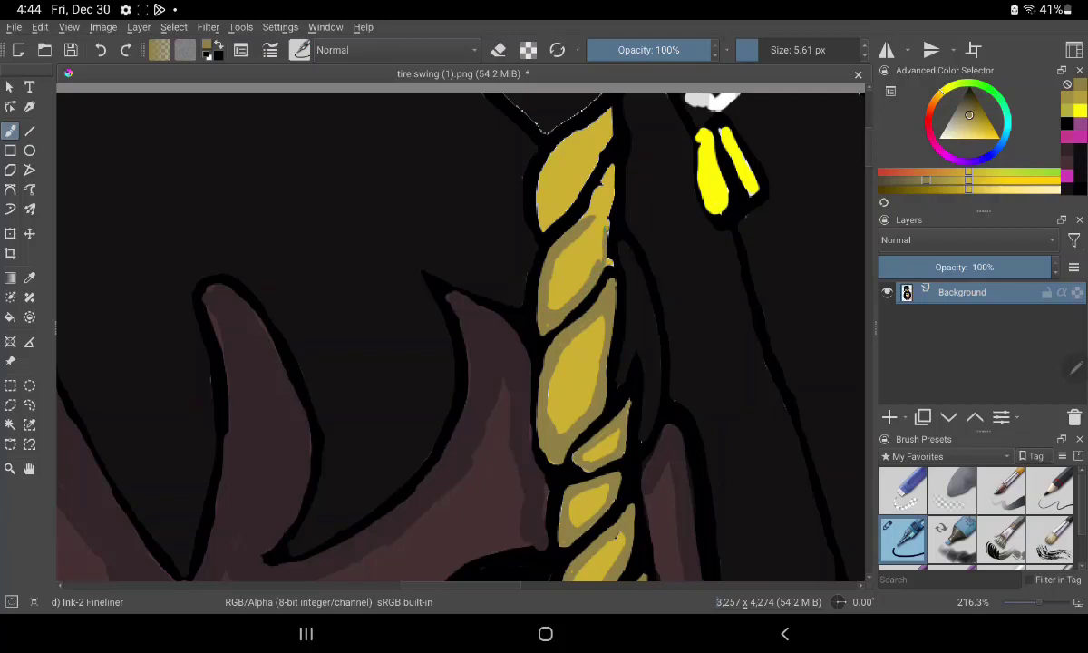
left_click_drag(609, 257, 607, 268)
mouse_move(608, 225)
left_mouse_down()
mouse_move(603, 170)
mouse_move(587, 218)
mouse_move(614, 177)
left_mouse_up()
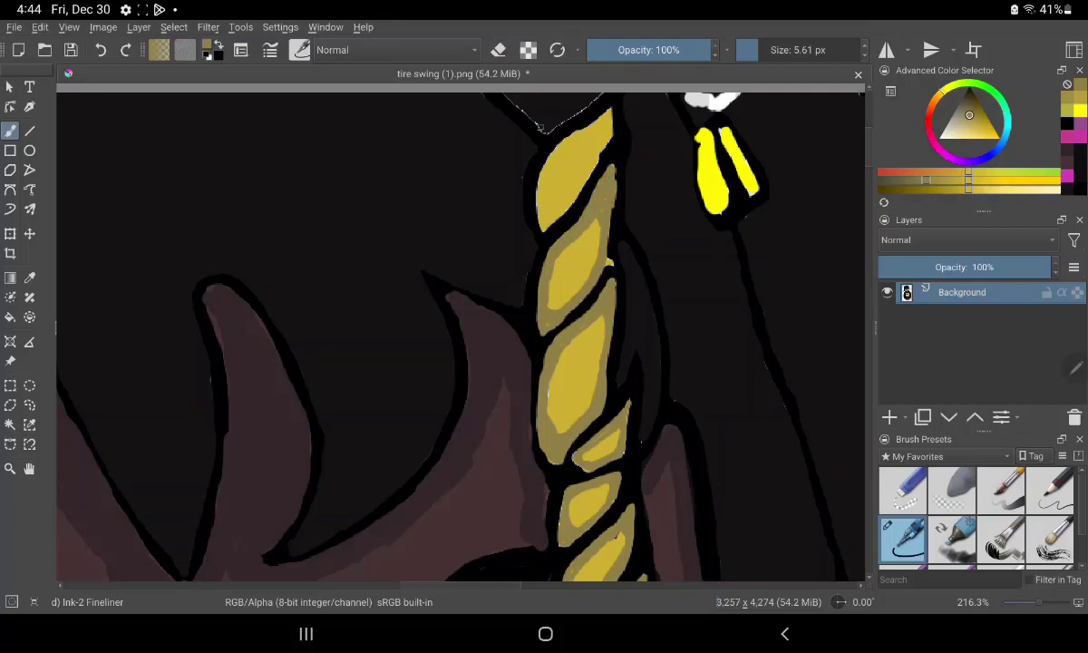
Step: Thicken and darken the black outlines of the upper rope segment
mouse_move(544, 152)
left_mouse_down()
mouse_move(540, 186)
mouse_move(555, 116)
mouse_move(538, 145)
left_mouse_up()
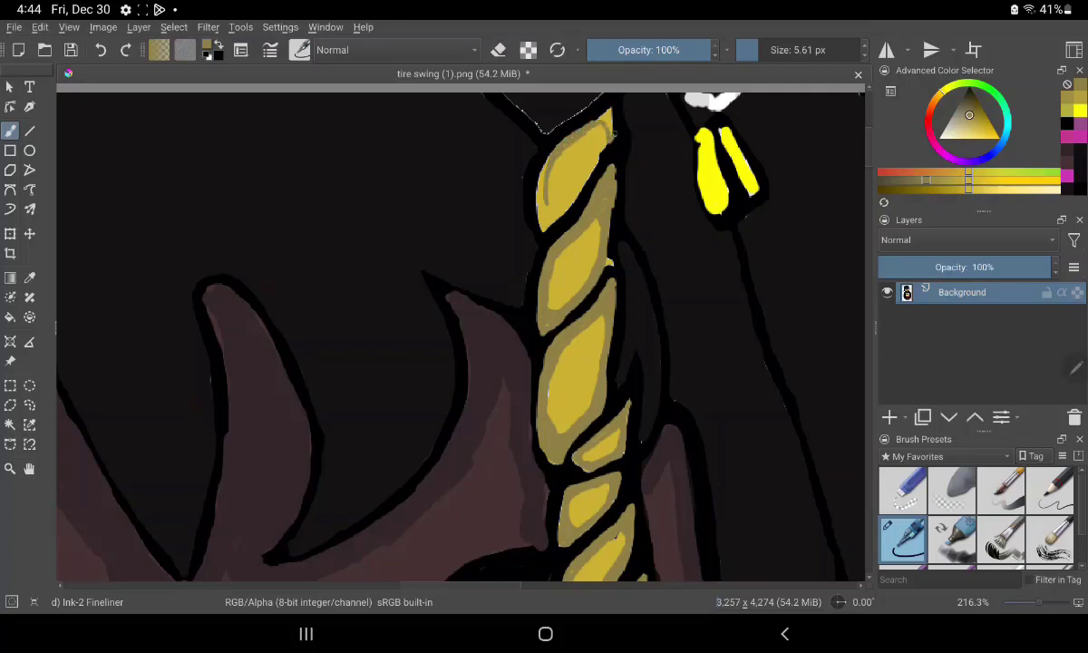
mouse_move(617, 136)
left_mouse_down()
mouse_move(614, 114)
mouse_move(620, 134)
left_mouse_up()
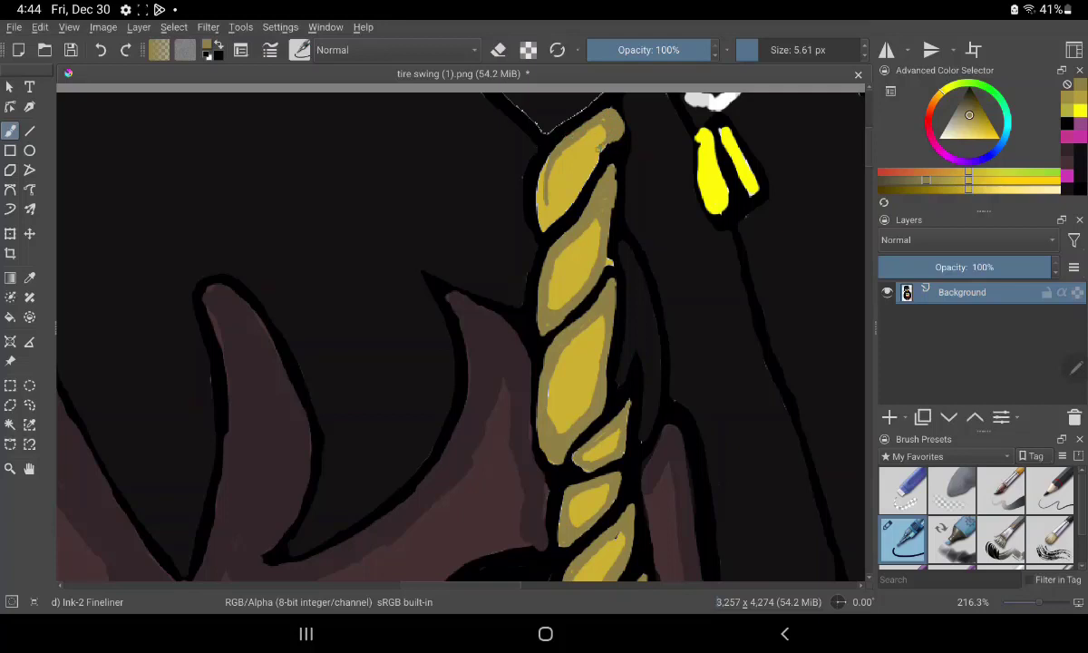
mouse_move(599, 150)
left_mouse_down()
mouse_move(587, 168)
mouse_move(553, 165)
mouse_move(525, 201)
left_mouse_up()
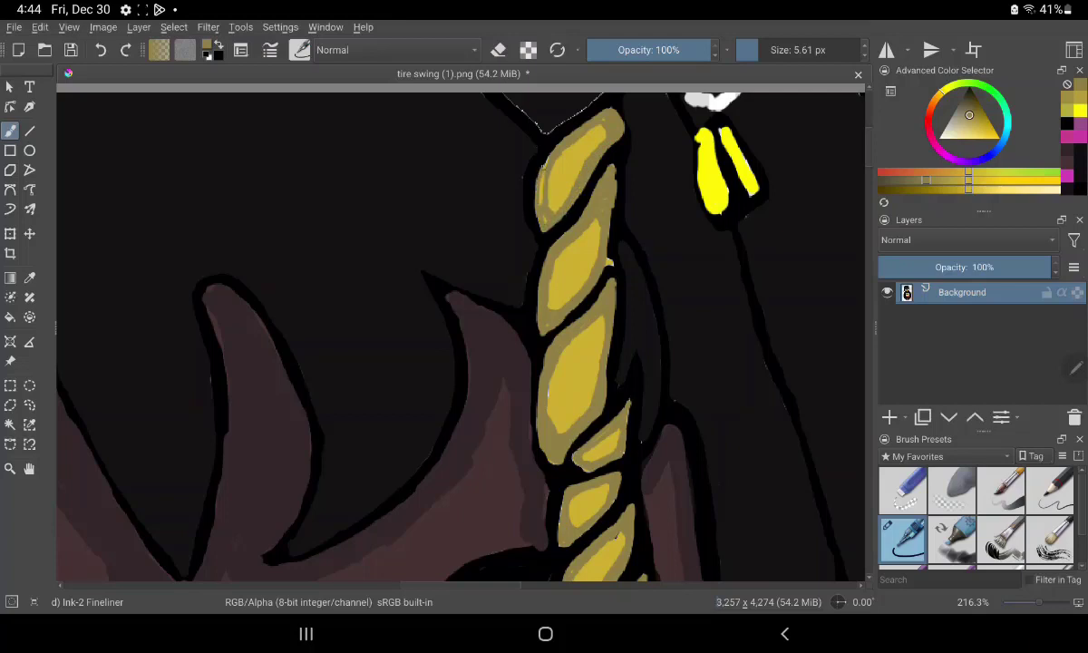
left_click_drag(544, 163, 536, 201)
Step: Sample the olive yellow from the tire with the colour picker
key("p")
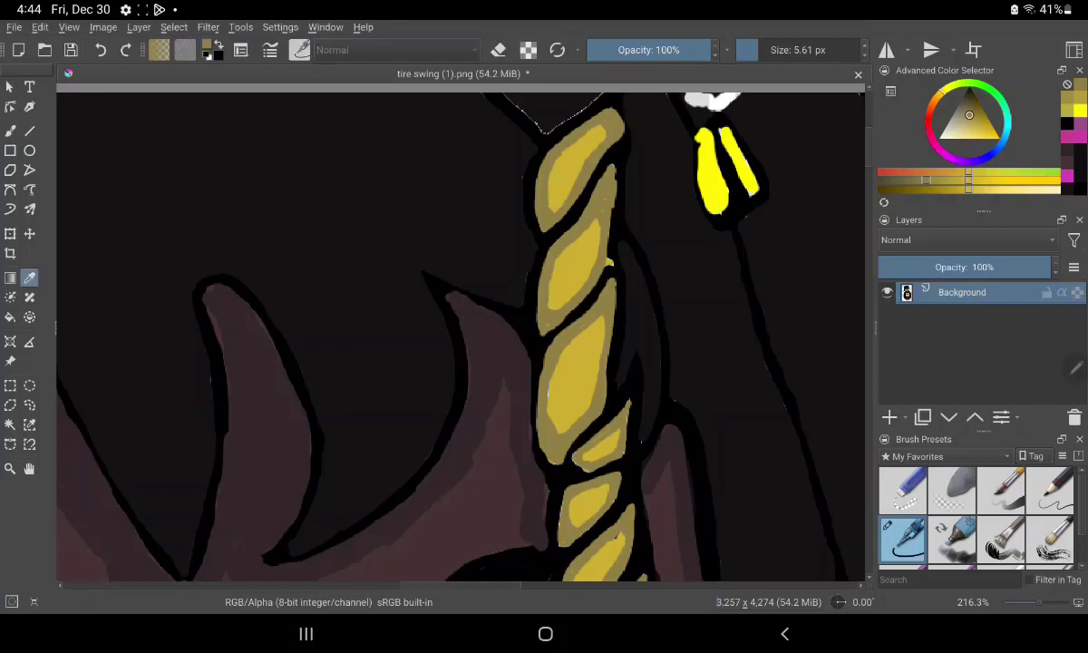
left_click(714, 172)
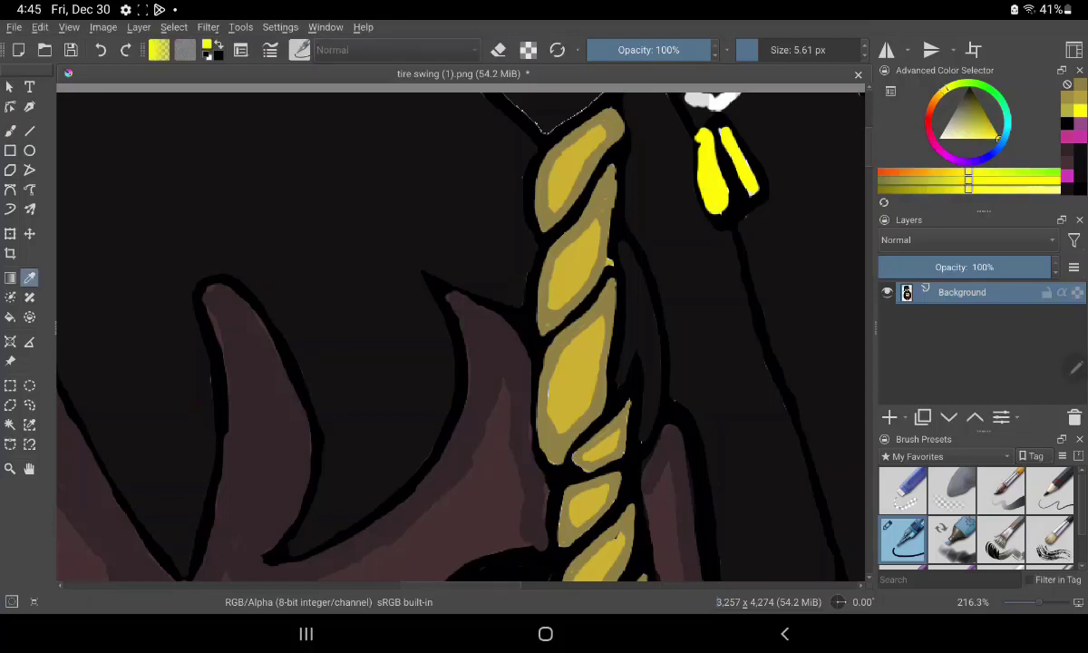
scroll(461, 332, "down", 5)
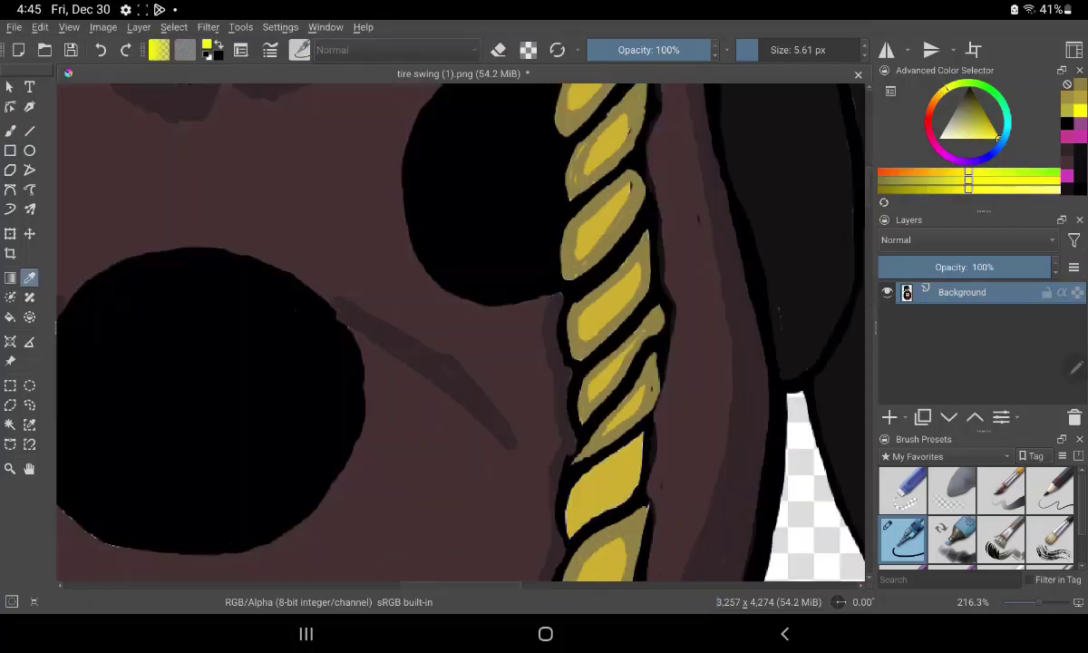
scroll(461, 332, "down", 5)
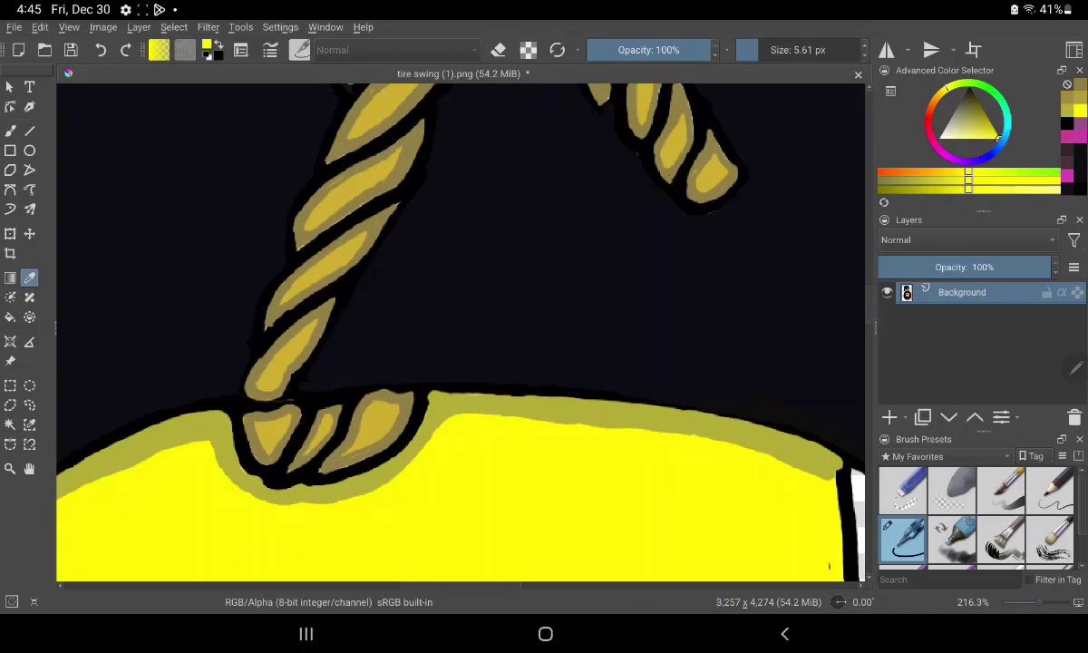
left_click(570, 410)
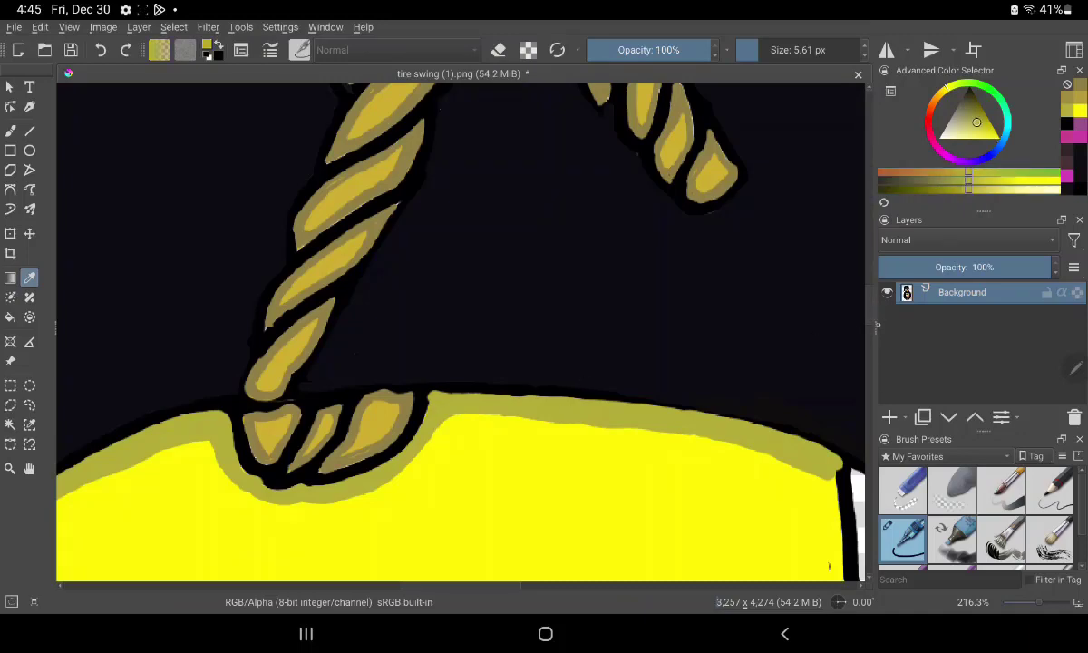
scroll(461, 332, "up", 5)
scroll(461, 332, "up", 5)
scroll(461, 332, "up", 5)
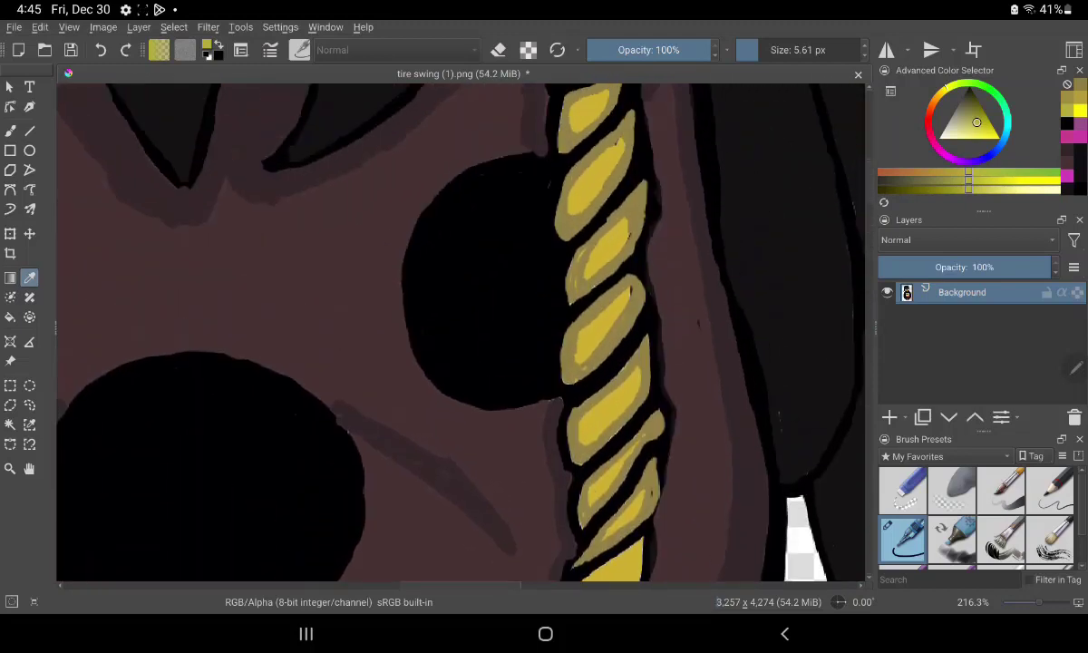
scroll(461, 332, "up", 5)
scroll(461, 332, "up", 3)
scroll(460, 332, "down", 1)
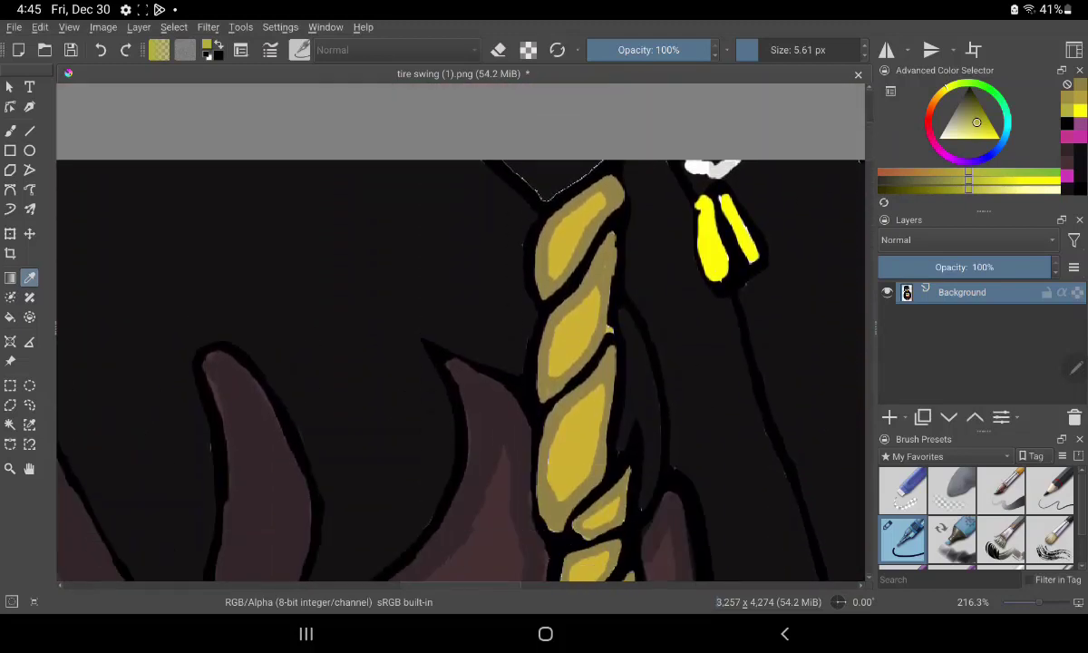
Step: Shade the left and right hair clips with the olive yellow
left_click(10, 131)
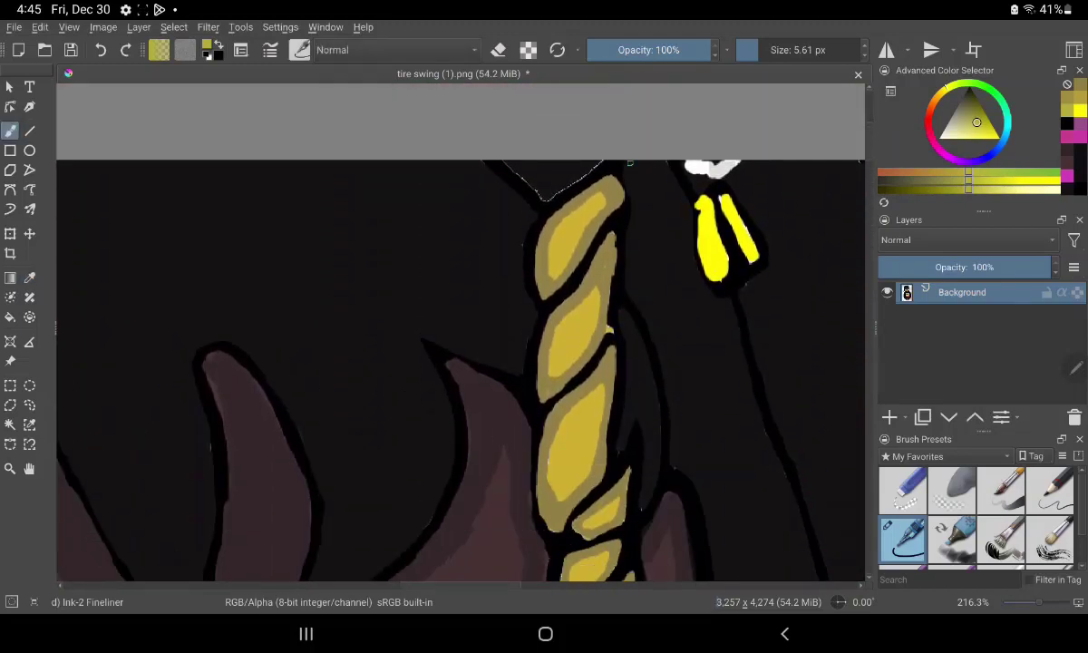
mouse_move(699, 205)
left_mouse_down()
mouse_move(709, 273)
mouse_move(724, 264)
mouse_move(708, 202)
left_mouse_up()
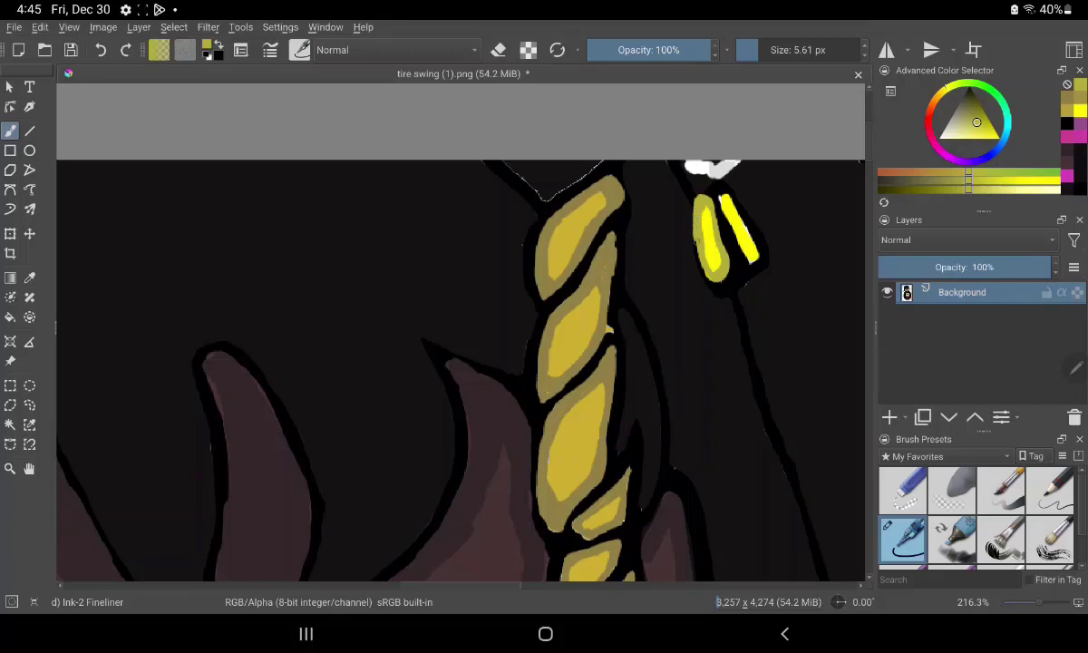
left_click_drag(723, 197, 742, 255)
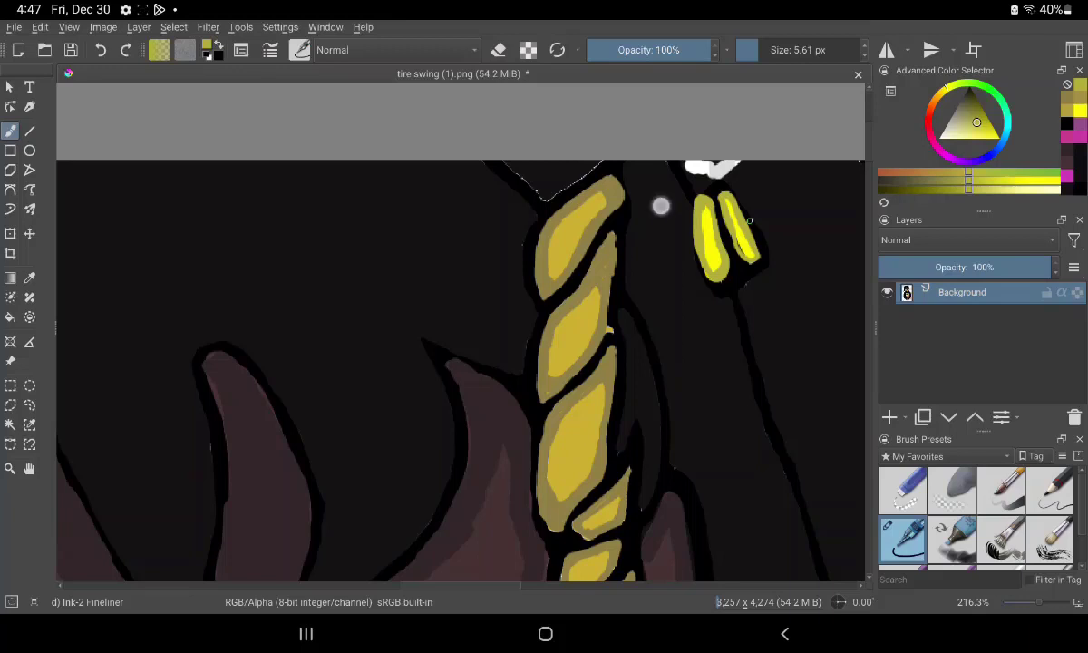
scroll(631, 401, "down", 3)
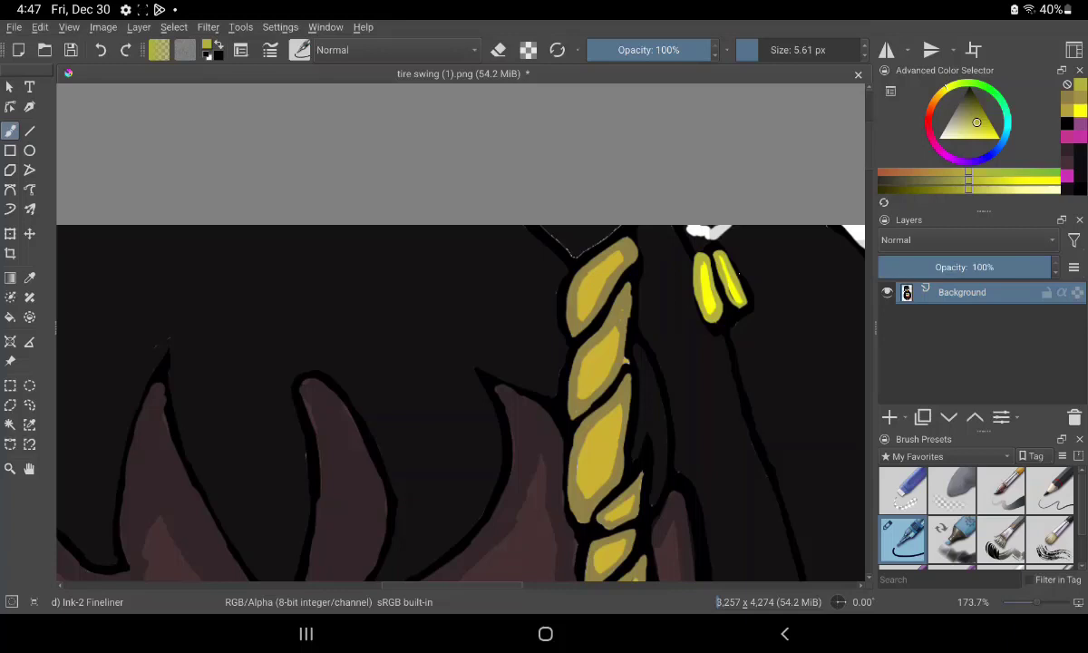
Step: Sample the near-black outline colour and ink over the dark line beside the rope top
left_click(29, 277)
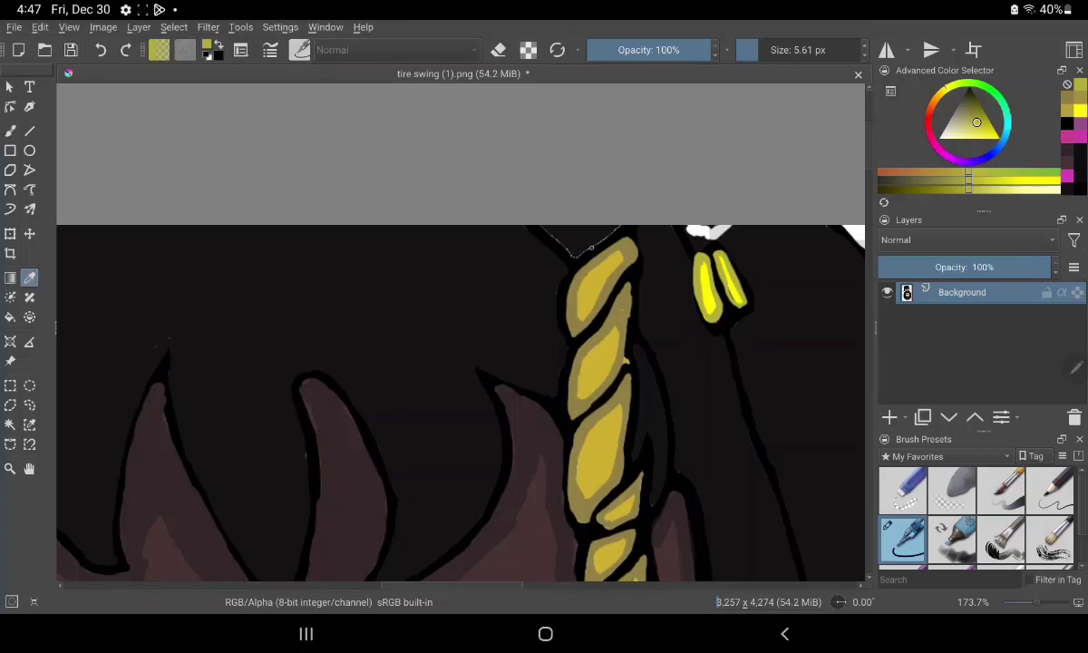
left_click(590, 246)
left_click(10, 131)
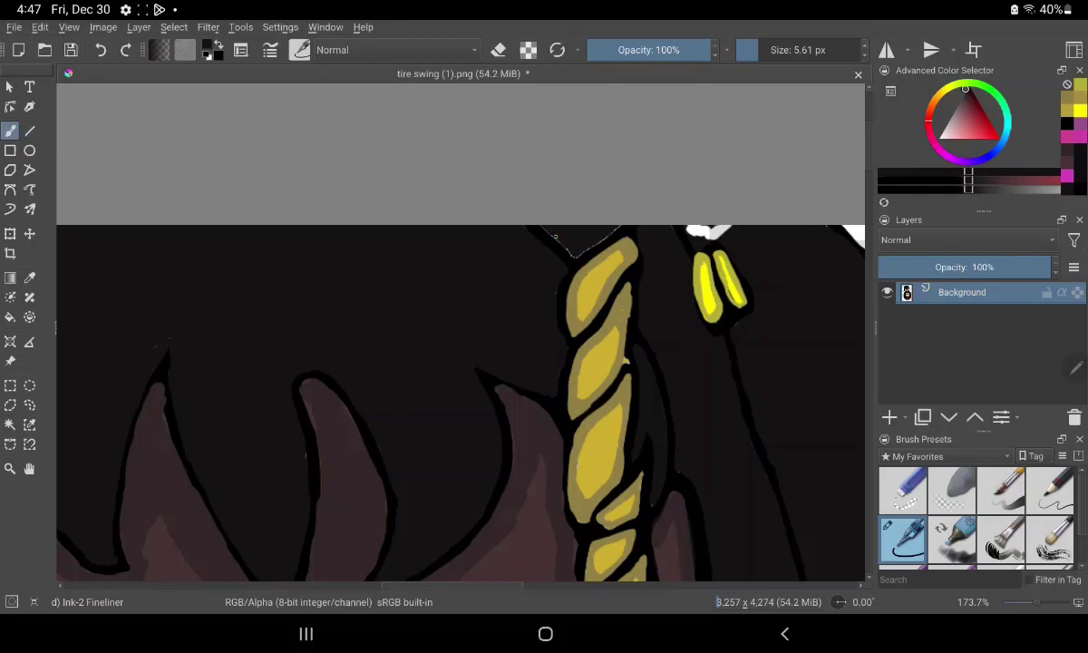
left_click_drag(569, 254, 531, 234)
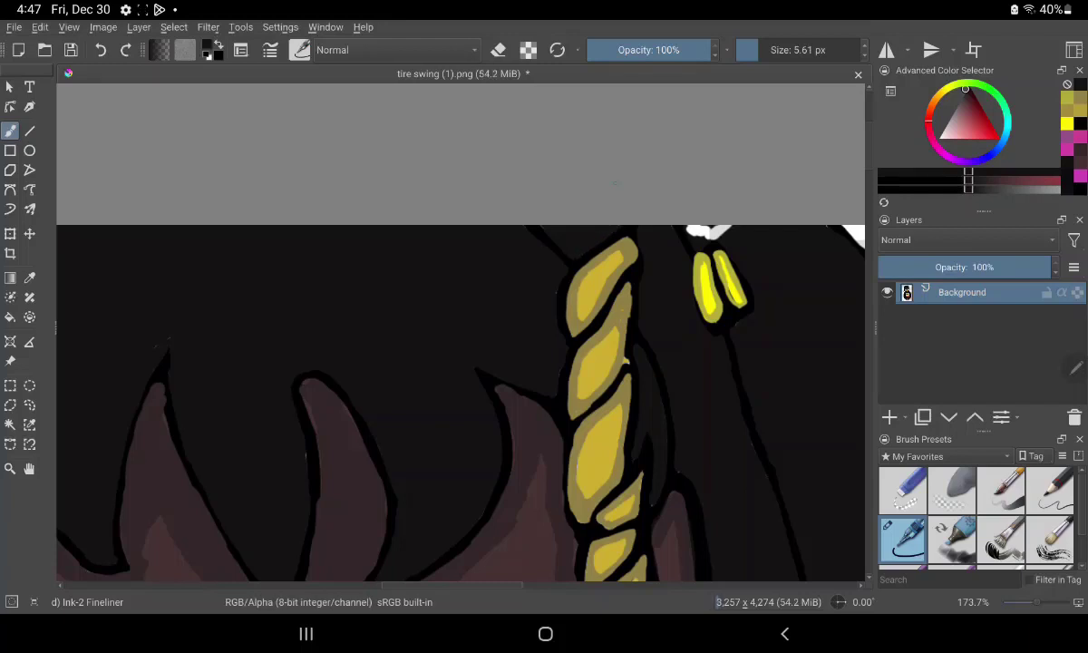
mouse_move(498, 498)
left_mouse_down()
mouse_move(614, 453)
mouse_move(778, 426)
left_mouse_up()
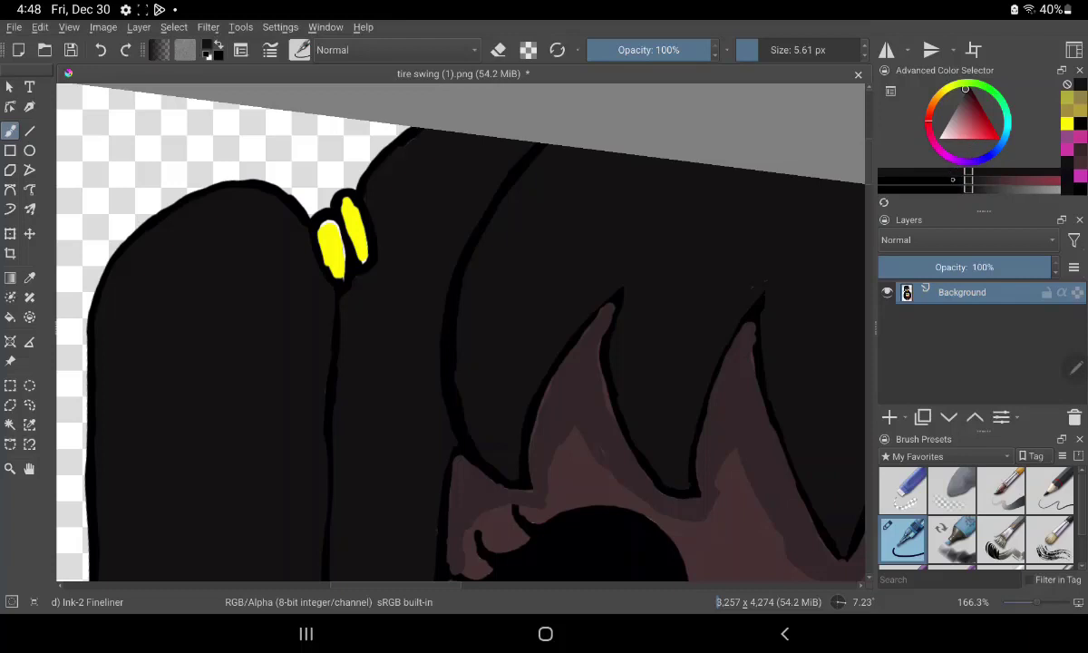
Step: Adjust the ink colour's brightness and draw thin strand lines down the left bangs
left_click(952, 179)
mouse_move(481, 252)
left_mouse_down()
mouse_move(546, 148)
mouse_move(480, 204)
mouse_move(461, 308)
left_mouse_up()
mouse_move(487, 225)
left_mouse_down()
mouse_move(469, 282)
mouse_move(465, 374)
mouse_move(483, 443)
left_mouse_up()
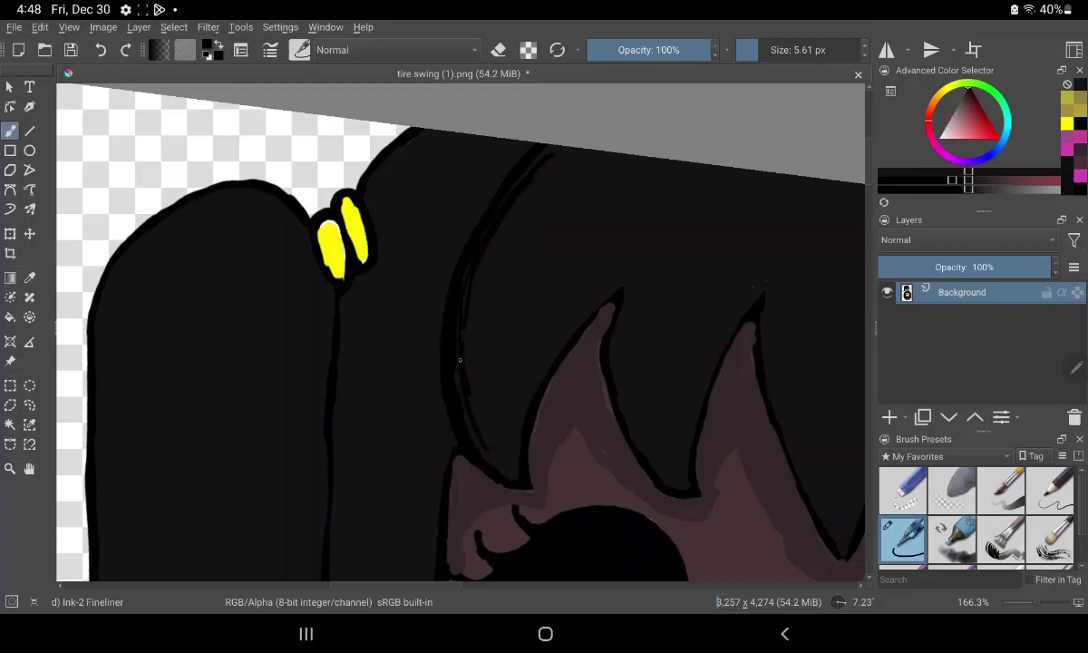
left_click_drag(460, 360, 502, 469)
left_click_drag(525, 178, 555, 147)
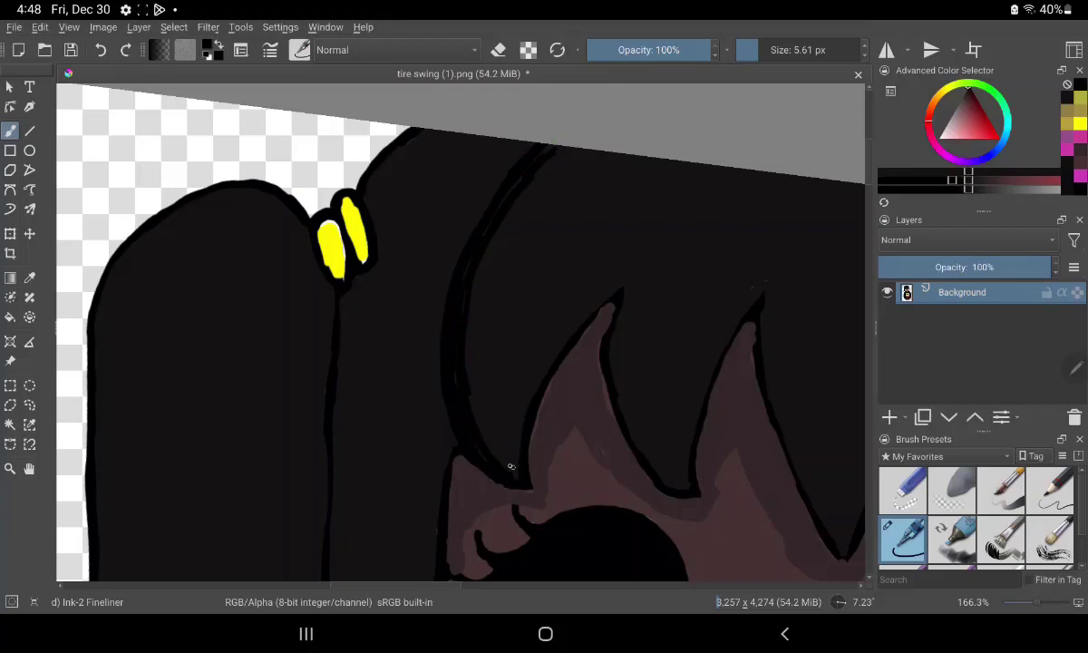
mouse_move(510, 461)
left_mouse_down()
mouse_move(516, 405)
mouse_move(610, 288)
left_mouse_up()
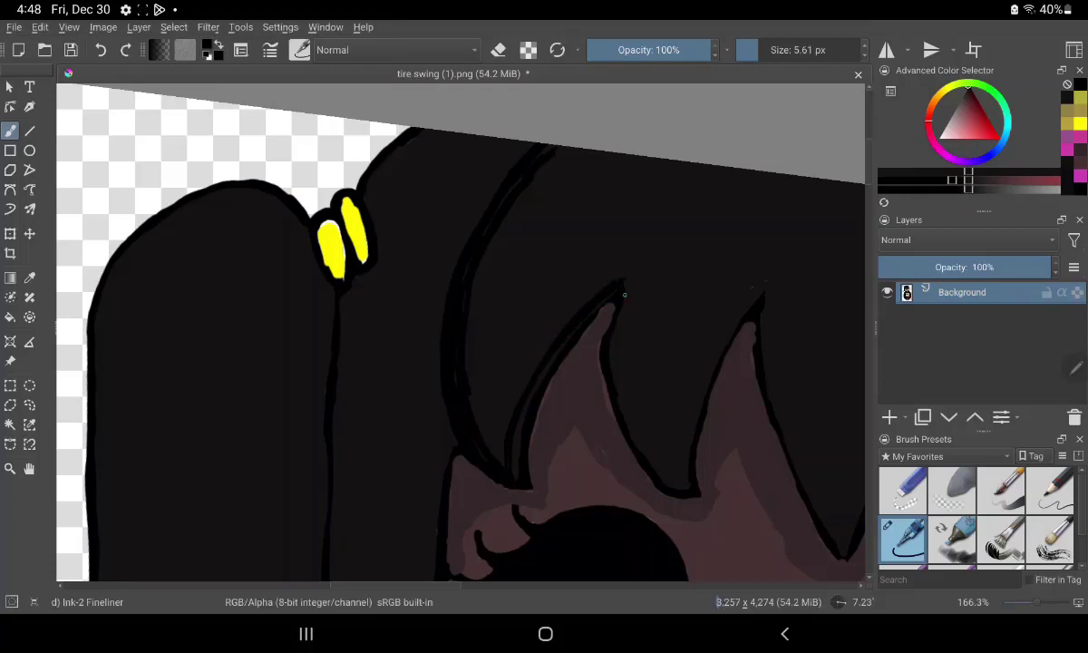
Step: Add strand lines along the hair spike's outlines and up through the upper hair
mouse_move(624, 283)
left_mouse_down()
mouse_move(625, 410)
mouse_move(682, 488)
left_mouse_up()
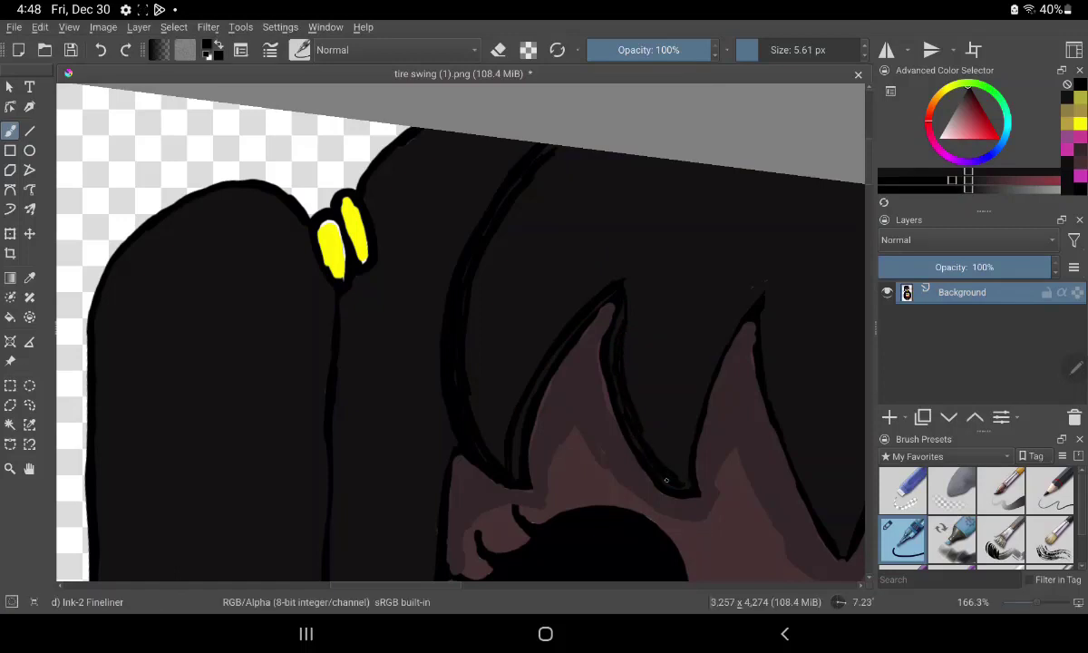
left_click_drag(631, 427, 680, 492)
mouse_move(714, 273)
left_mouse_down()
mouse_move(661, 351)
mouse_move(645, 401)
left_mouse_up()
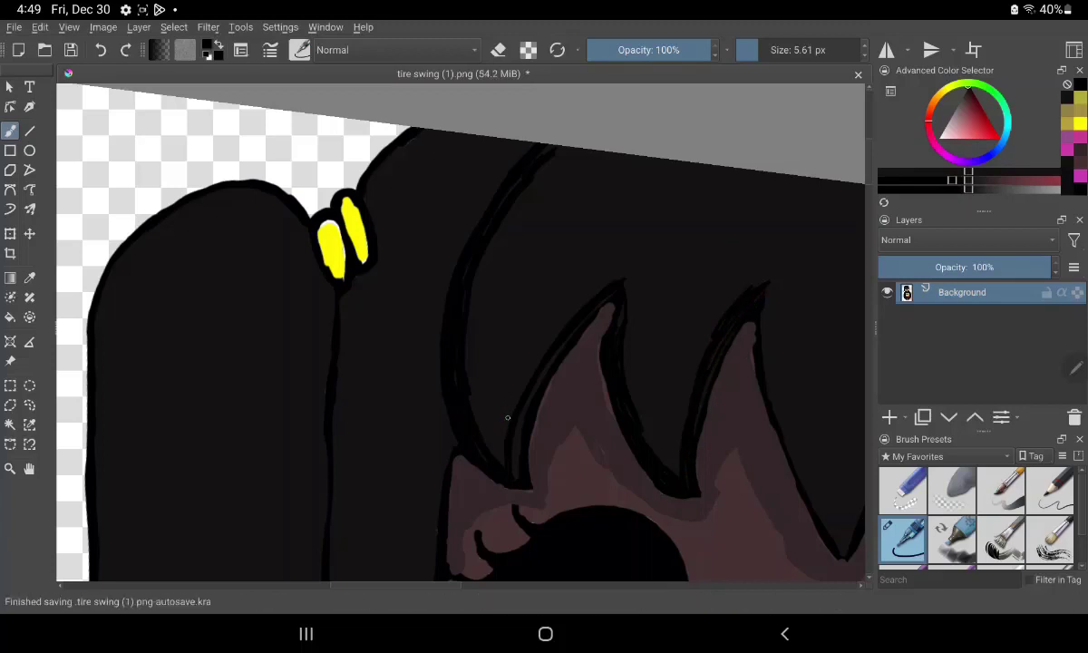
left_click_drag(505, 410, 520, 290)
mouse_move(556, 149)
left_mouse_down()
mouse_move(482, 264)
mouse_move(524, 179)
left_mouse_up()
mouse_move(509, 231)
left_mouse_down()
mouse_move(500, 399)
mouse_move(506, 300)
left_mouse_up()
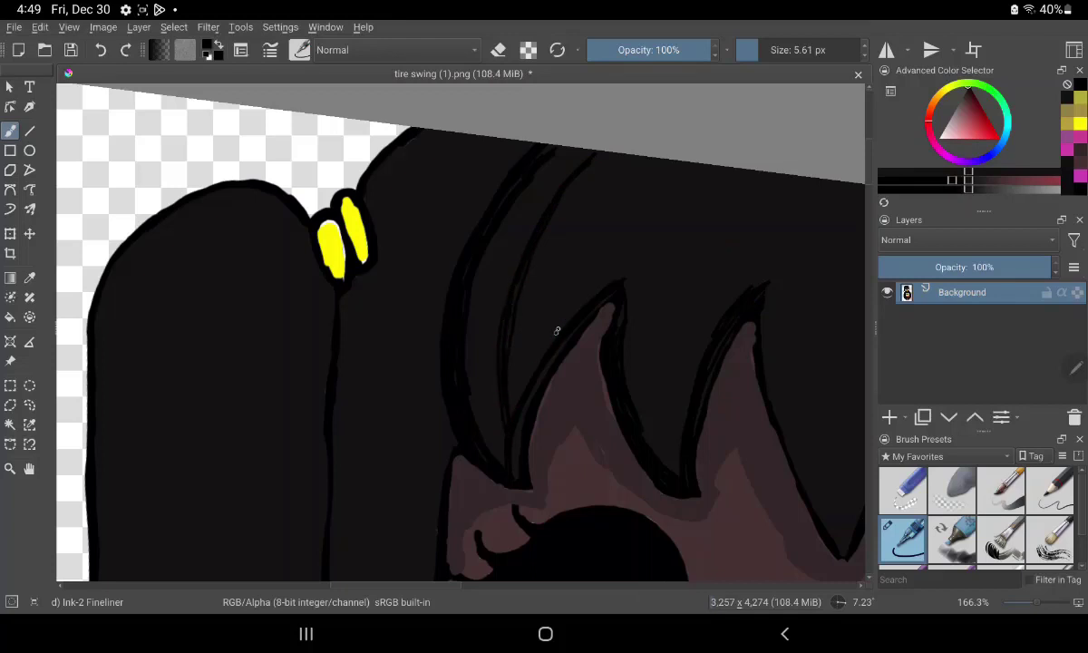
left_click_drag(617, 280, 698, 175)
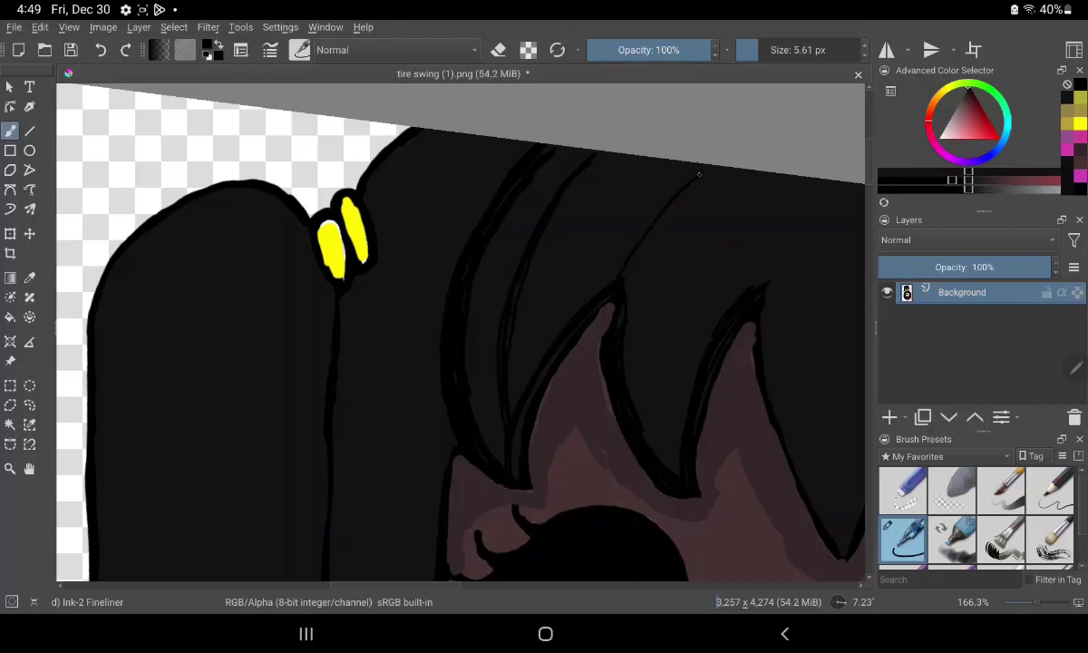
left_click_drag(629, 260, 706, 168)
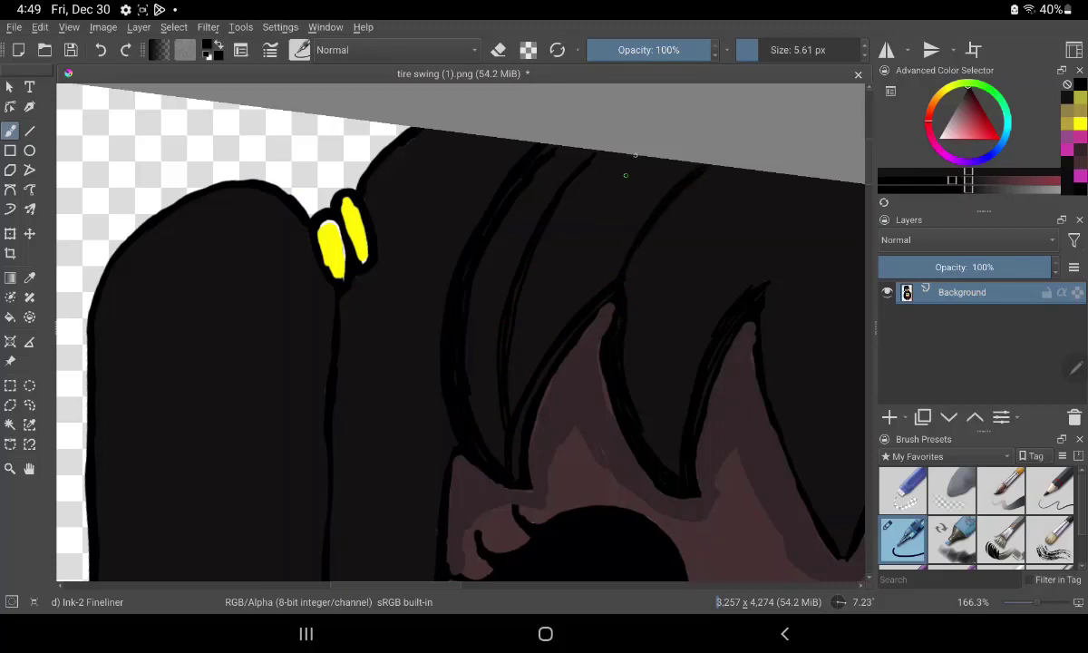
Step: Draw more curved strand lines down the hair and across the bangs
left_click_drag(538, 348, 635, 163)
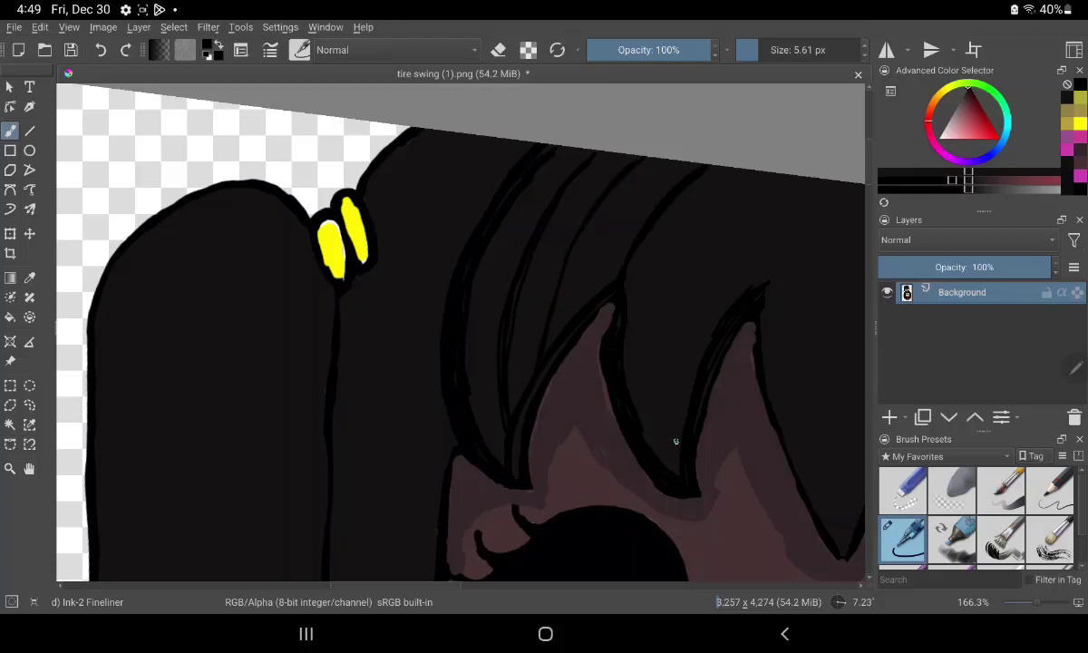
mouse_move(676, 435)
left_mouse_down()
mouse_move(677, 283)
mouse_move(746, 177)
left_mouse_up()
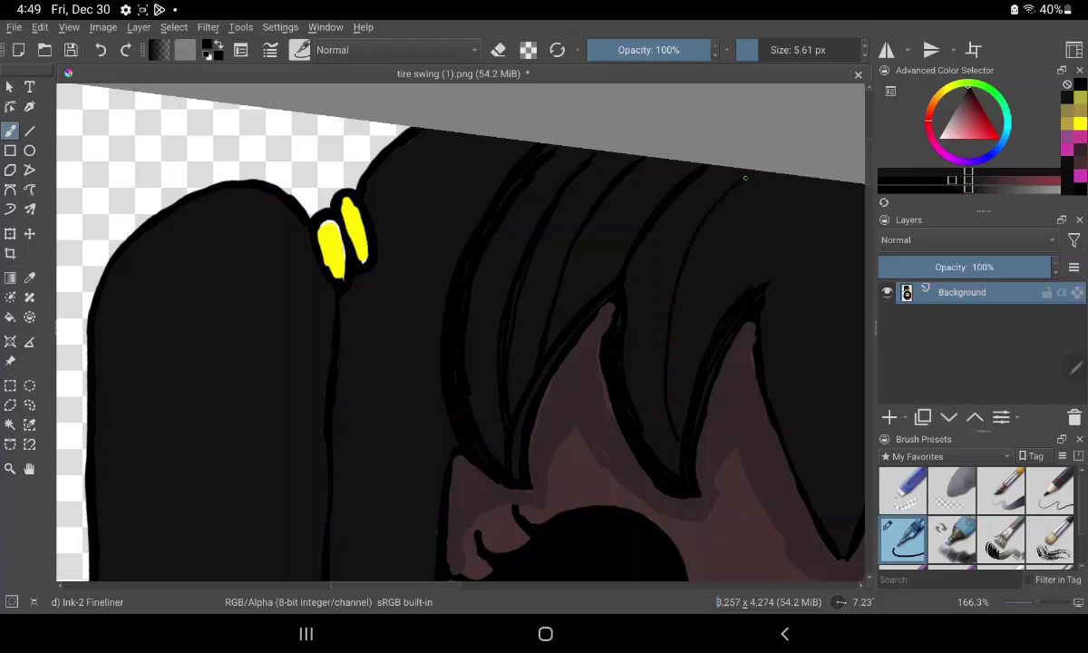
mouse_move(707, 213)
left_mouse_down()
mouse_move(671, 294)
mouse_move(667, 376)
mouse_move(684, 444)
left_mouse_up()
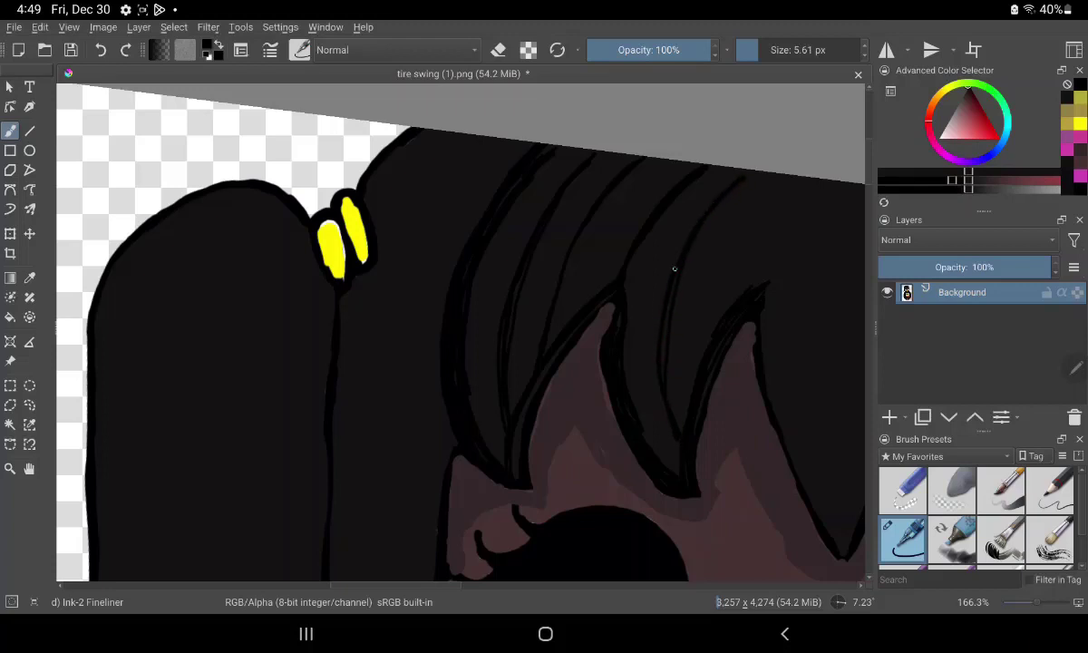
left_click_drag(634, 255, 691, 167)
mouse_move(760, 286)
left_mouse_down()
mouse_move(816, 186)
mouse_move(736, 237)
mouse_move(700, 354)
left_mouse_up()
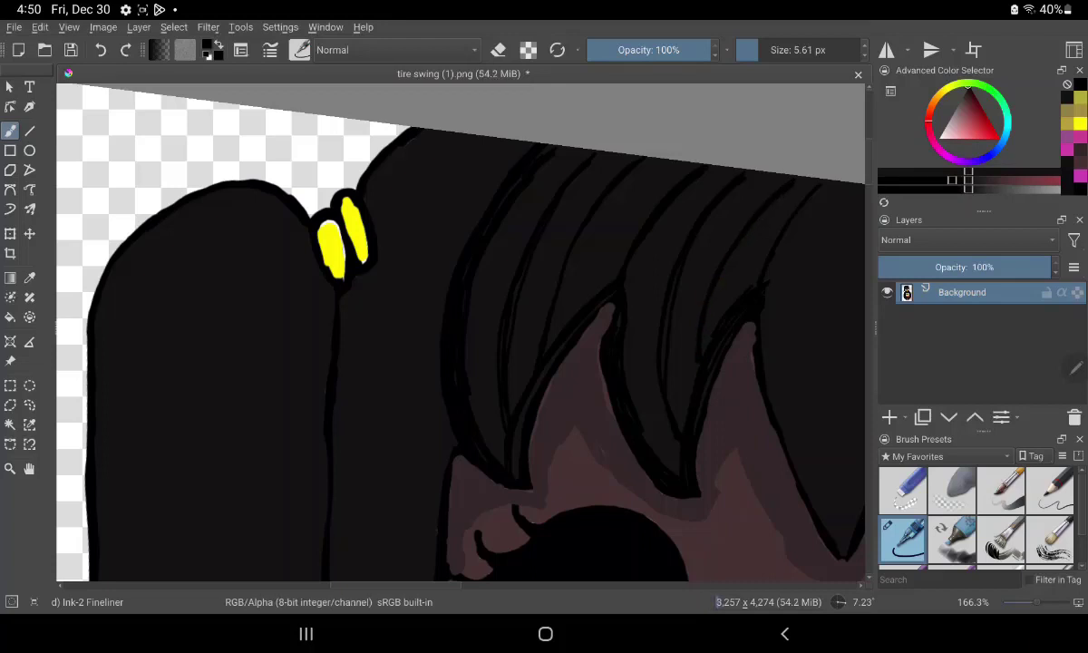
left_click_drag(634, 363, 199, 363)
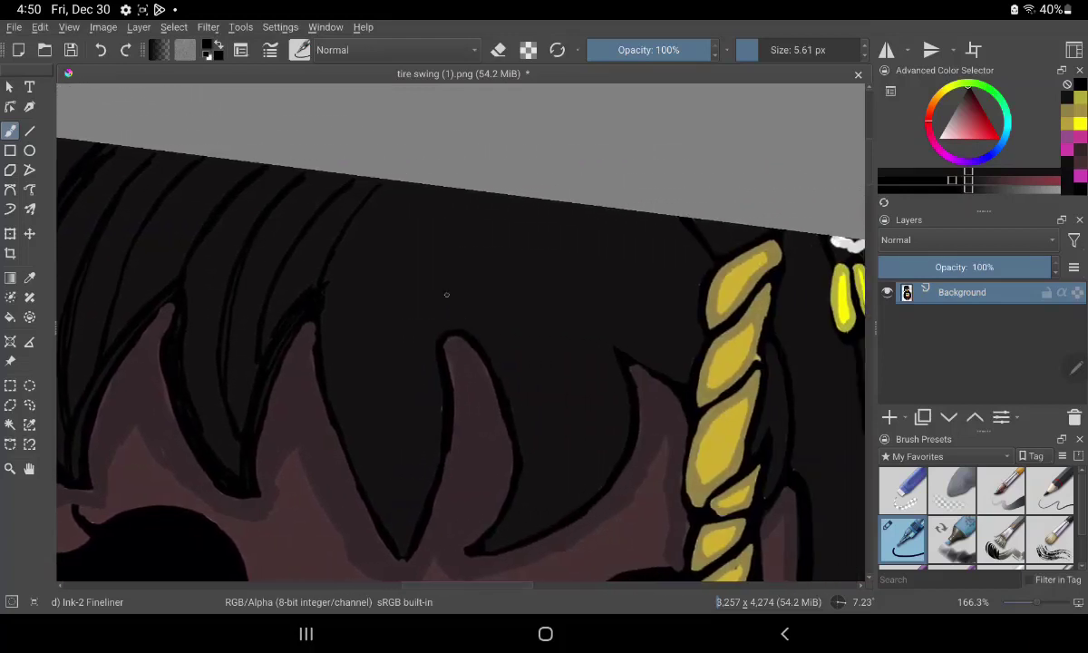
Step: Outline the pointed hair-tip edges and add darkened strand lines down the hair
mouse_move(312, 272)
left_mouse_down()
mouse_move(311, 334)
mouse_move(332, 415)
left_mouse_up()
left_click_drag(312, 357, 364, 482)
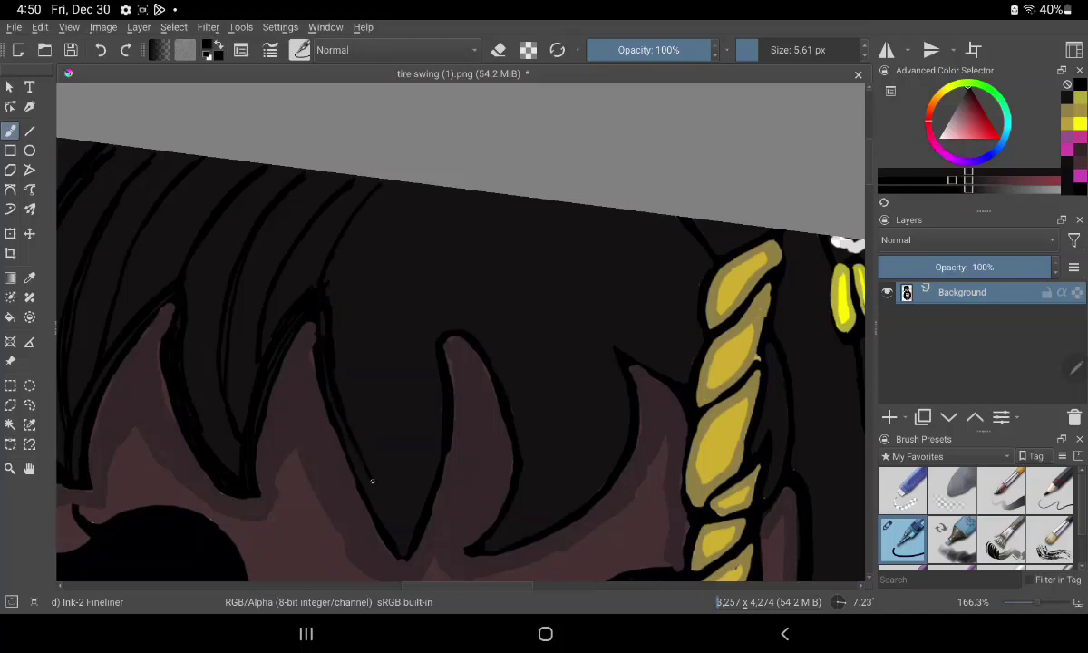
left_click_drag(335, 437, 359, 466)
mouse_move(328, 417)
left_mouse_down()
mouse_move(377, 509)
mouse_move(429, 464)
mouse_move(418, 506)
mouse_move(434, 408)
mouse_move(421, 341)
left_mouse_up()
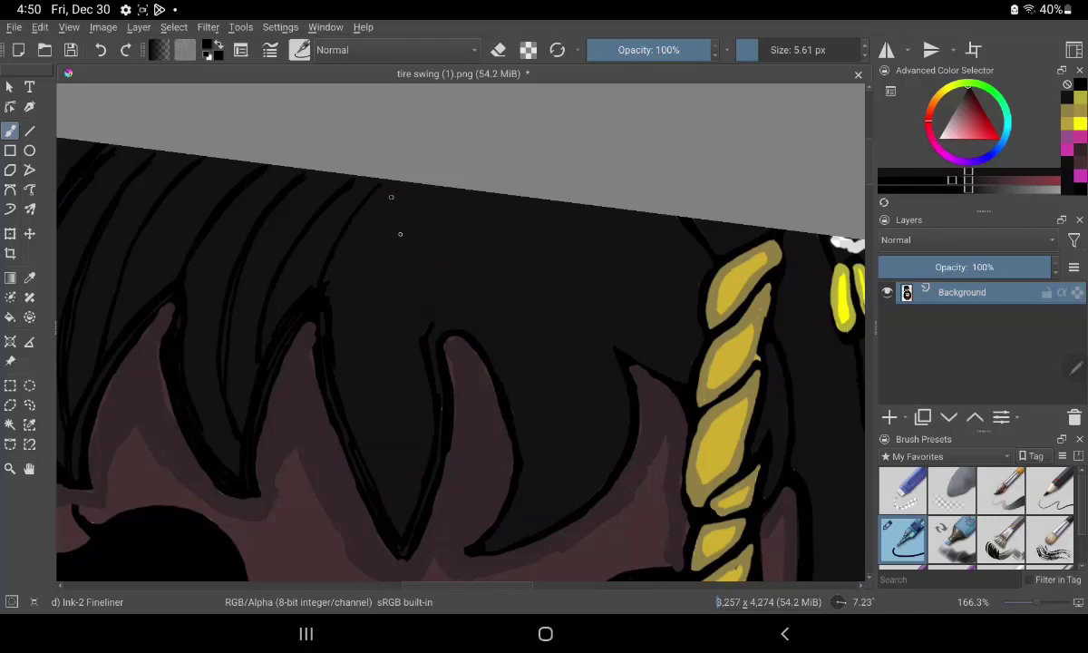
mouse_move(390, 189)
left_mouse_down()
mouse_move(428, 337)
mouse_move(388, 189)
left_mouse_up()
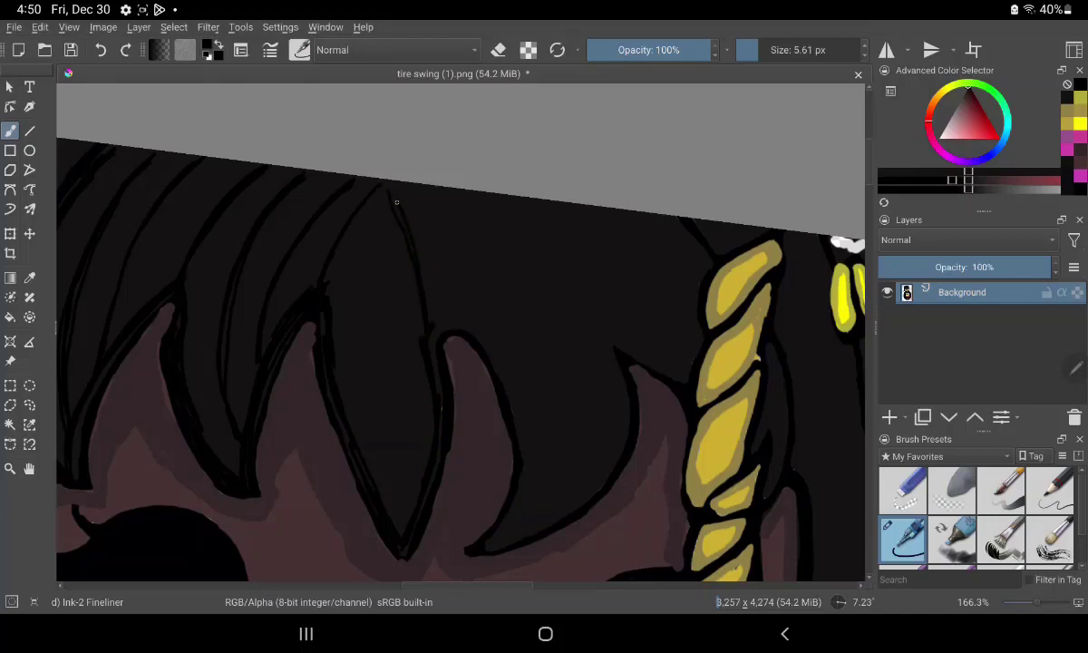
left_click_drag(425, 324, 407, 232)
mouse_move(408, 311)
left_mouse_down()
mouse_move(450, 330)
mouse_move(523, 423)
left_mouse_up()
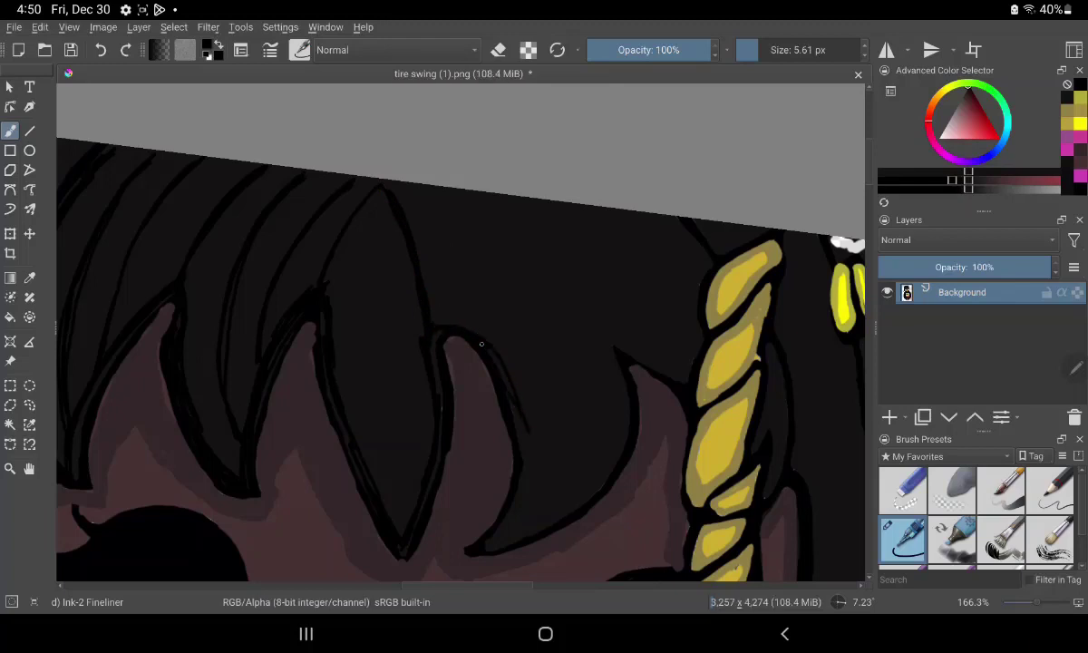
mouse_move(458, 331)
left_mouse_down()
mouse_move(525, 453)
mouse_move(516, 509)
left_mouse_up()
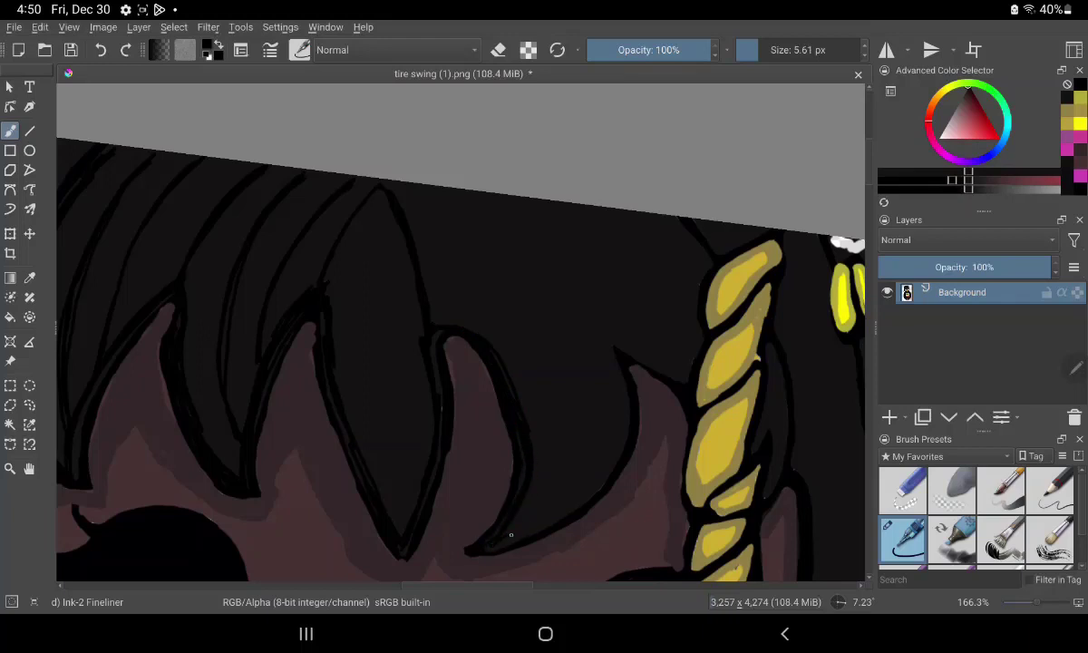
Step: Trace the strand's lower and inner edges and the hair's top edge near the rope
left_click_drag(578, 498, 495, 549)
mouse_move(489, 502)
left_mouse_down()
mouse_move(540, 468)
mouse_move(620, 363)
left_mouse_up()
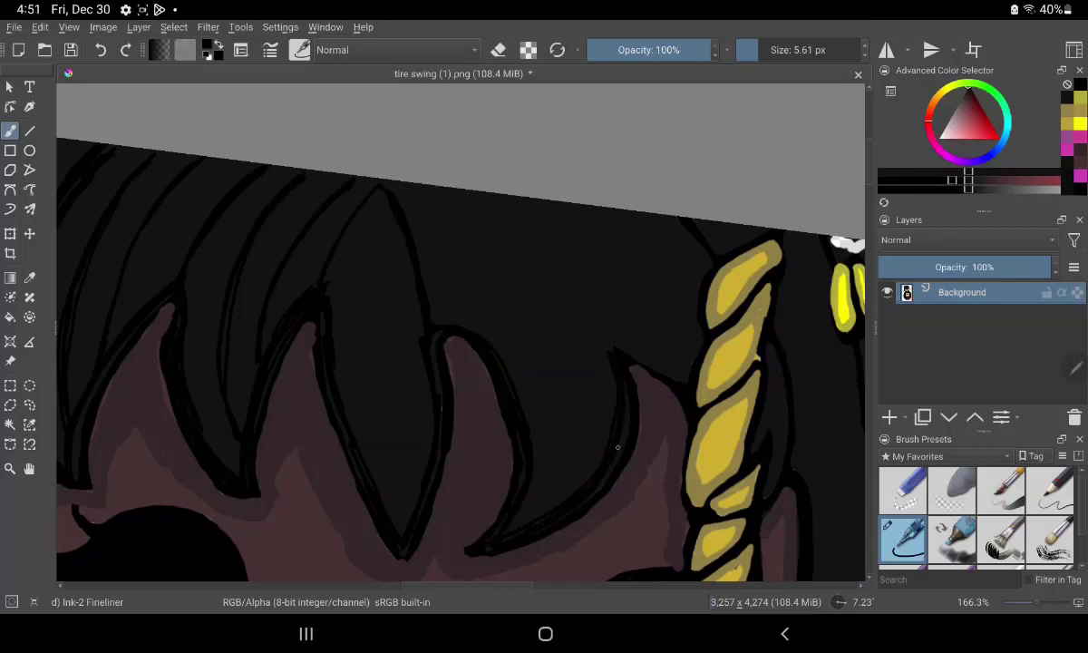
left_click_drag(583, 408, 550, 524)
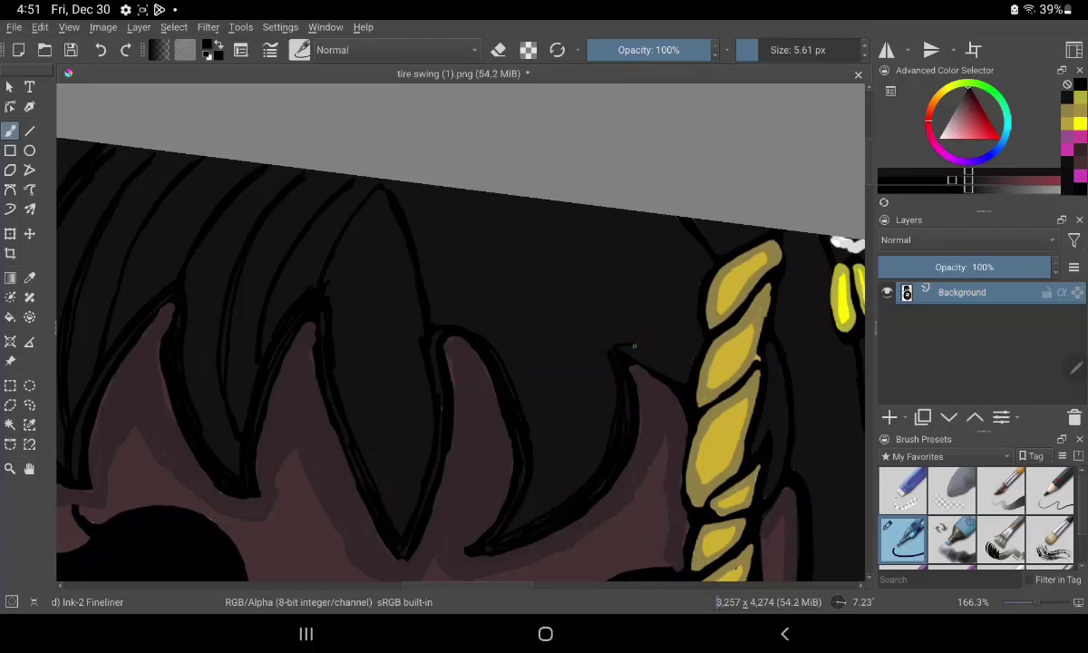
left_click_drag(614, 345, 679, 377)
left_click_drag(679, 223, 712, 264)
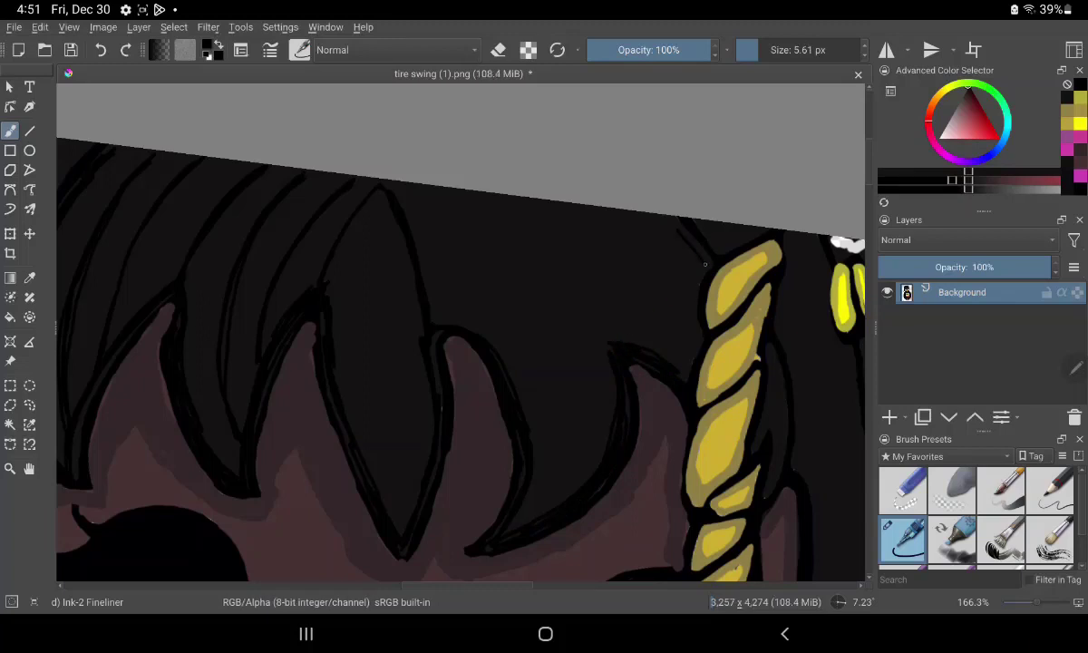
left_click_drag(678, 220, 712, 261)
Step: Draw curved strand lines up and down the bangs, including the right bangs
mouse_move(495, 448)
left_mouse_down()
mouse_move(399, 183)
mouse_move(517, 385)
left_mouse_up()
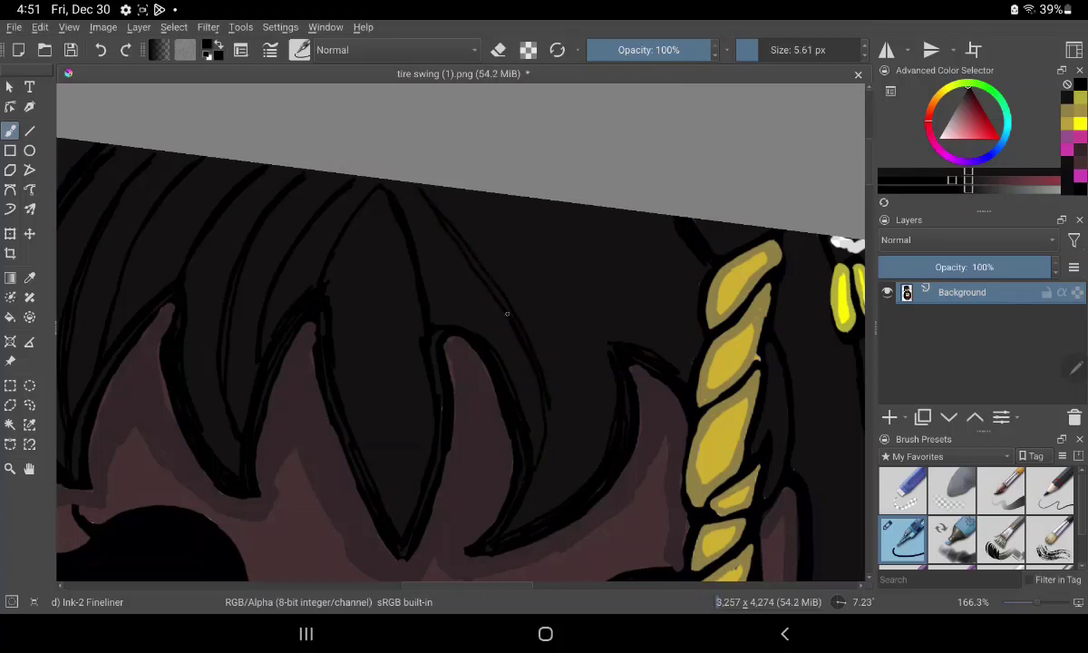
mouse_move(432, 207)
left_mouse_down()
mouse_move(547, 430)
mouse_move(403, 186)
left_mouse_up()
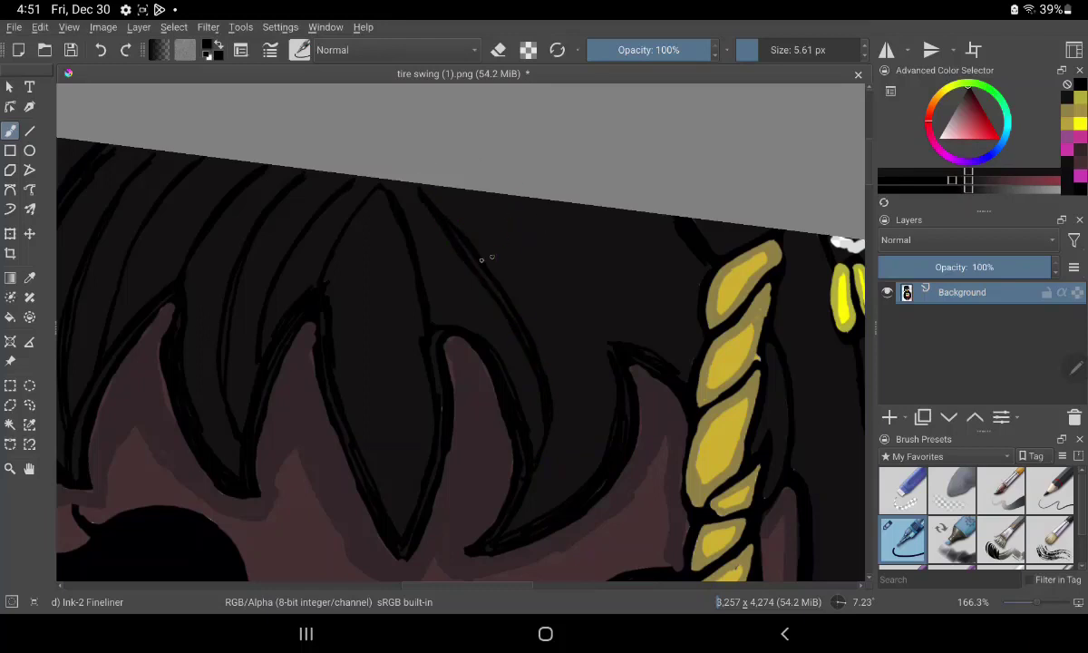
left_click_drag(464, 273, 479, 293)
mouse_move(510, 216)
left_mouse_down()
mouse_move(559, 298)
mouse_move(577, 412)
mouse_move(569, 453)
left_mouse_up()
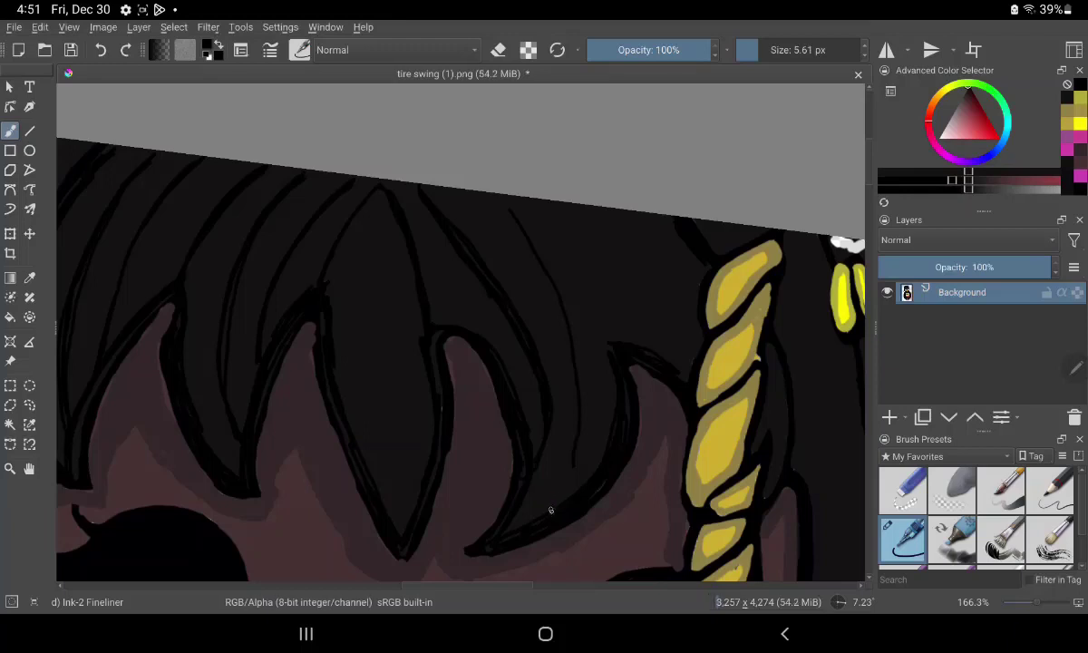
left_click_drag(517, 480, 535, 428)
left_click_drag(572, 352, 535, 252)
left_click_drag(498, 194, 513, 228)
left_click_drag(622, 345, 548, 217)
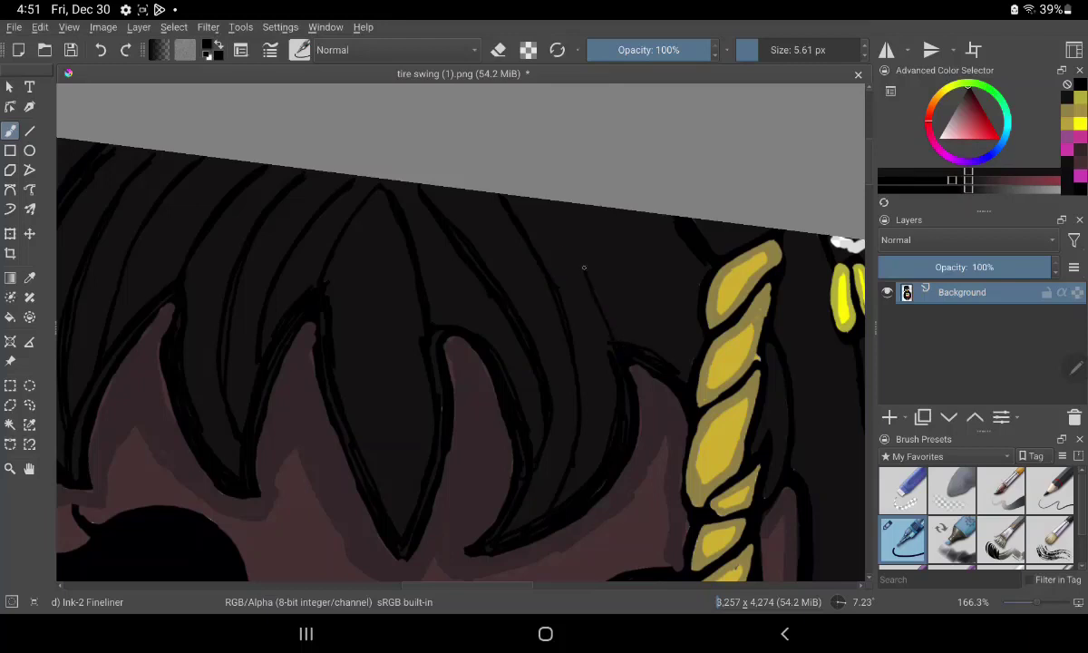
mouse_move(585, 322)
left_mouse_down()
mouse_move(539, 227)
mouse_move(555, 259)
left_mouse_up()
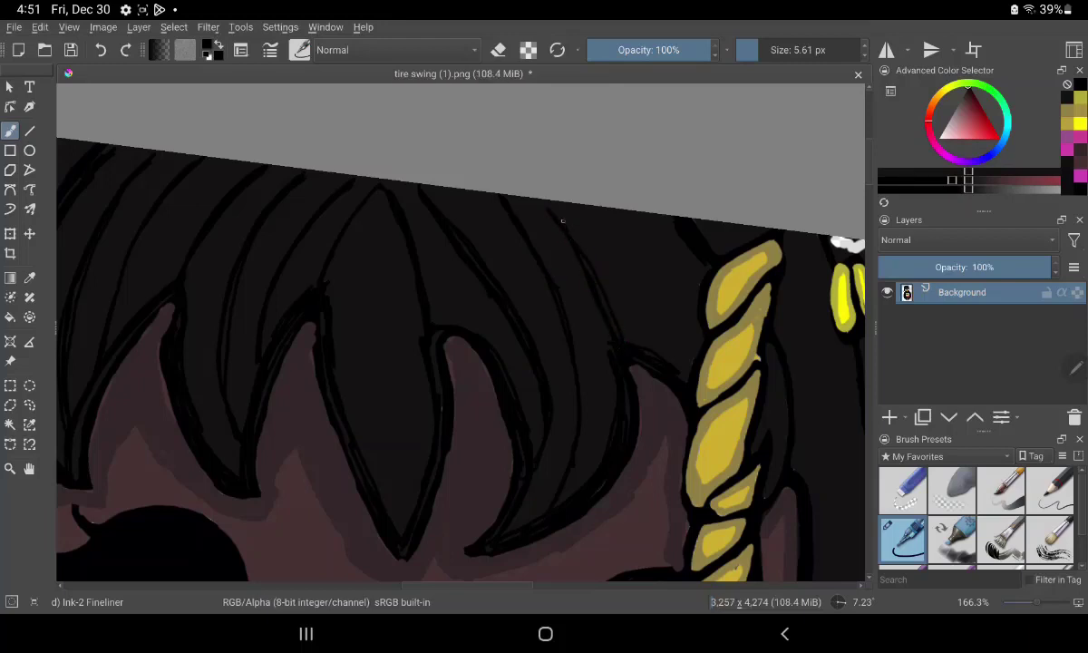
Step: Add strand lines at the top, inside the central strand and beside the yellow rope
left_click_drag(389, 193, 358, 268)
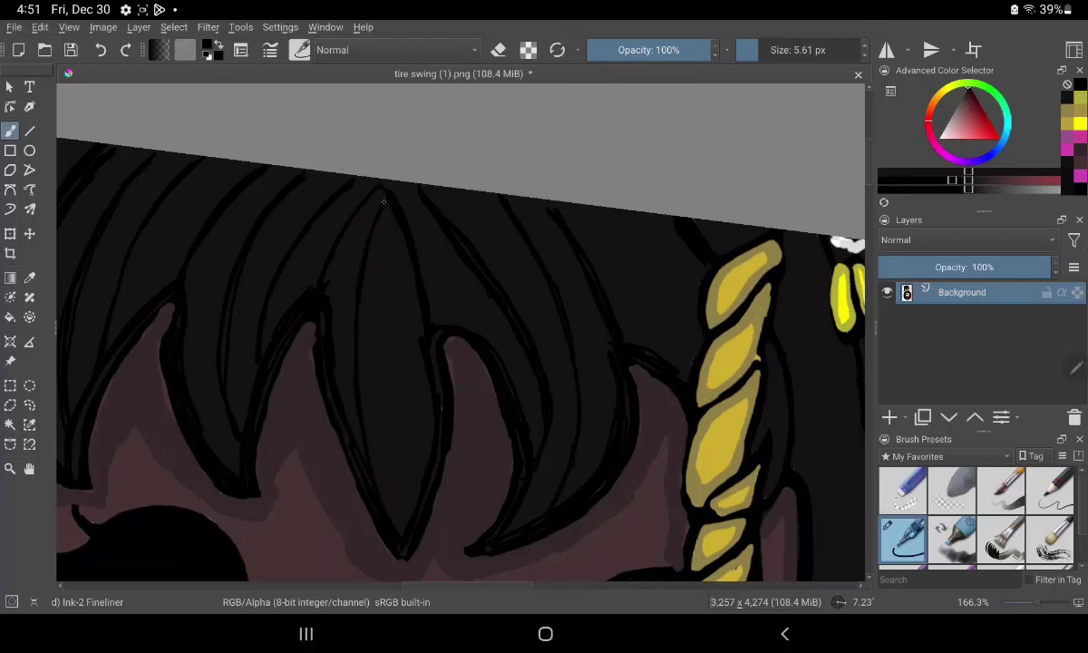
mouse_move(388, 201)
left_mouse_down()
mouse_move(405, 466)
mouse_move(387, 180)
left_mouse_up()
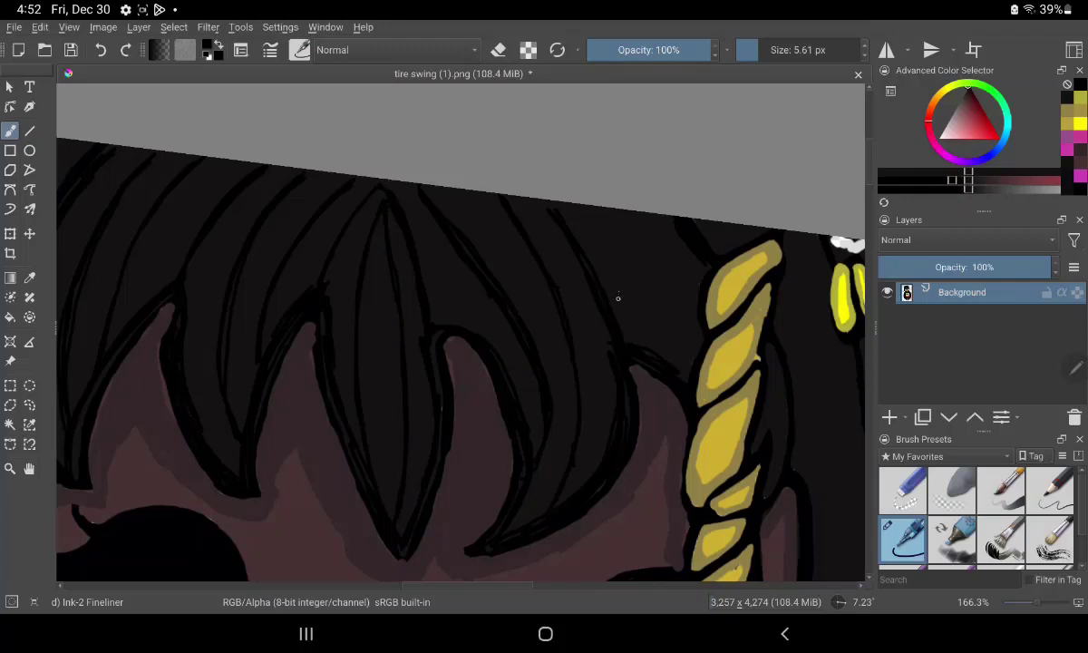
left_click_drag(547, 207, 643, 347)
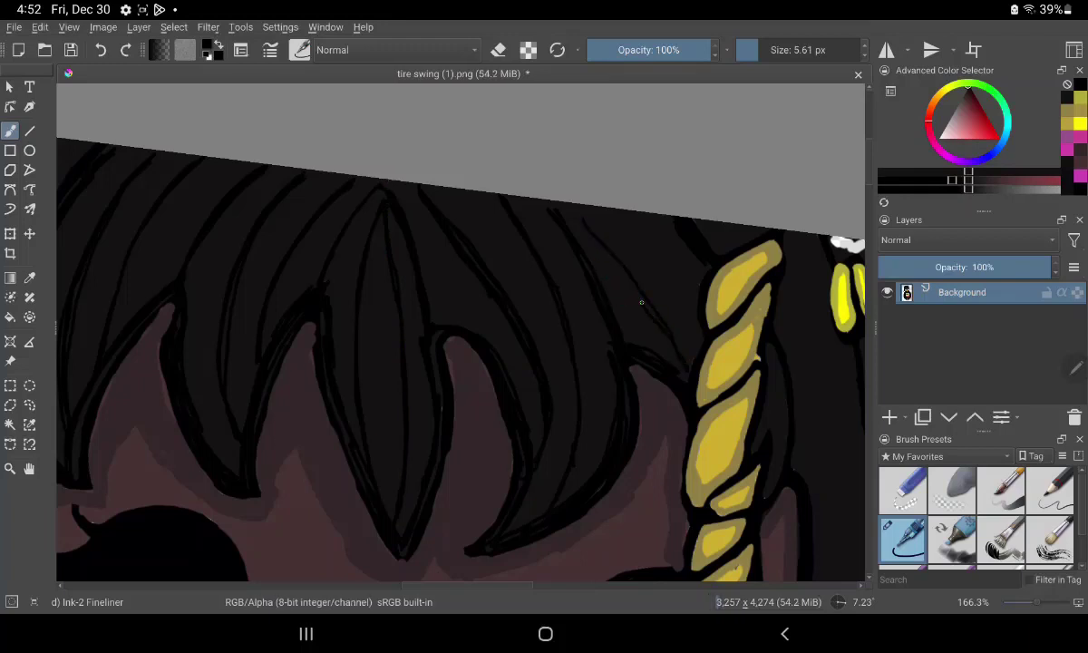
mouse_move(641, 302)
left_mouse_down()
mouse_move(576, 223)
mouse_move(658, 320)
left_mouse_up()
left_click_drag(578, 201, 651, 292)
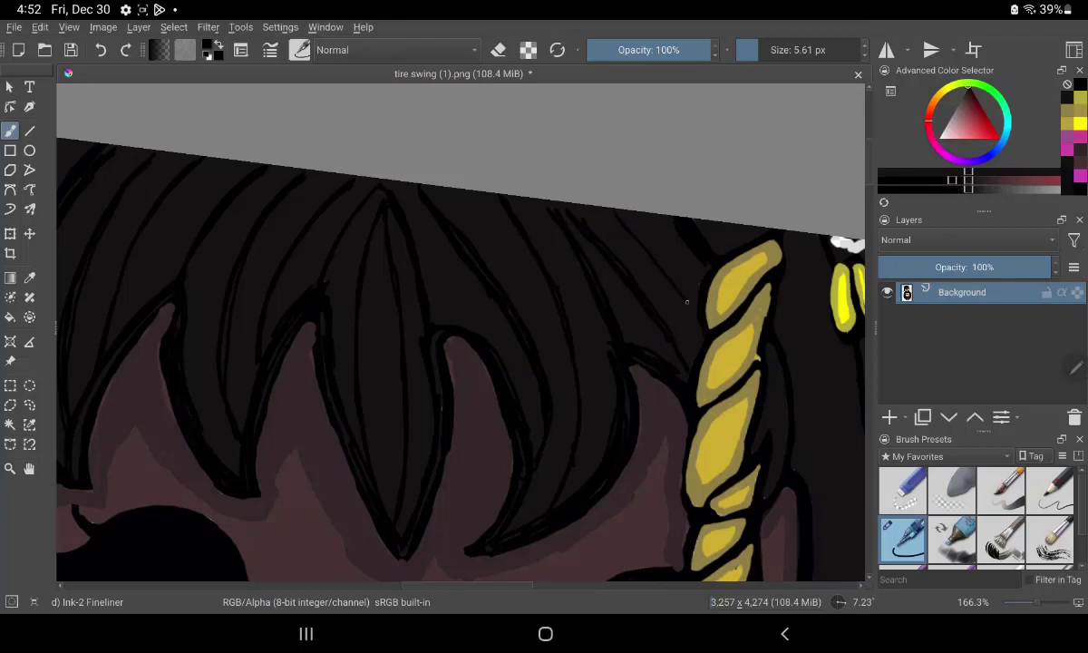
left_click_drag(589, 210, 668, 272)
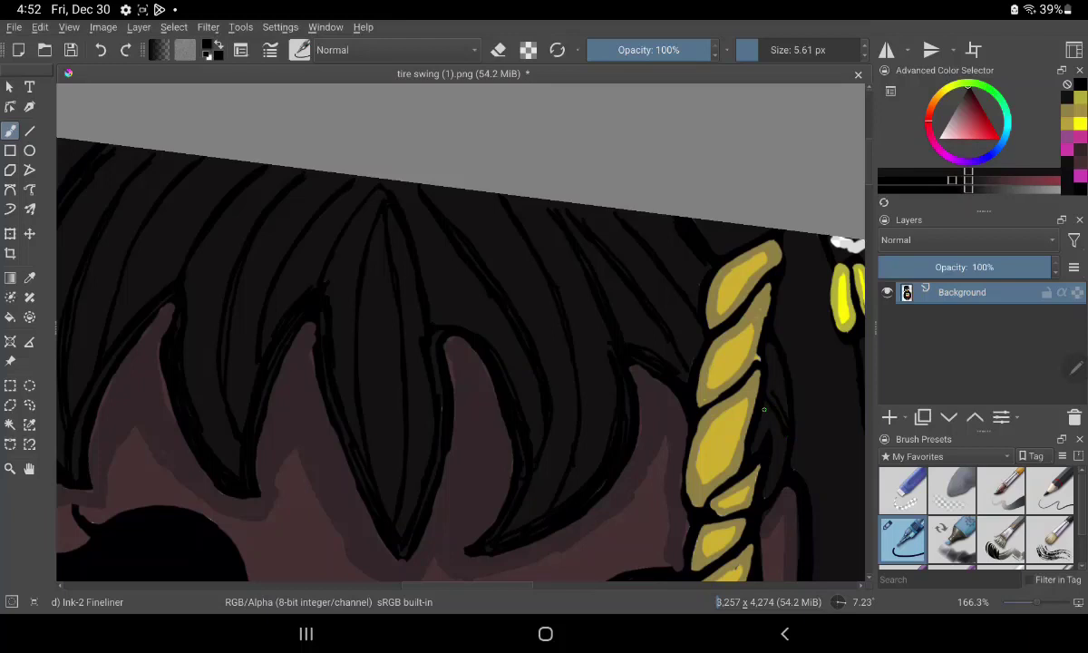
Step: Zoom out to show the whole face and save the drawing as tire swing (1).png
scroll(560, 377, "down", 3)
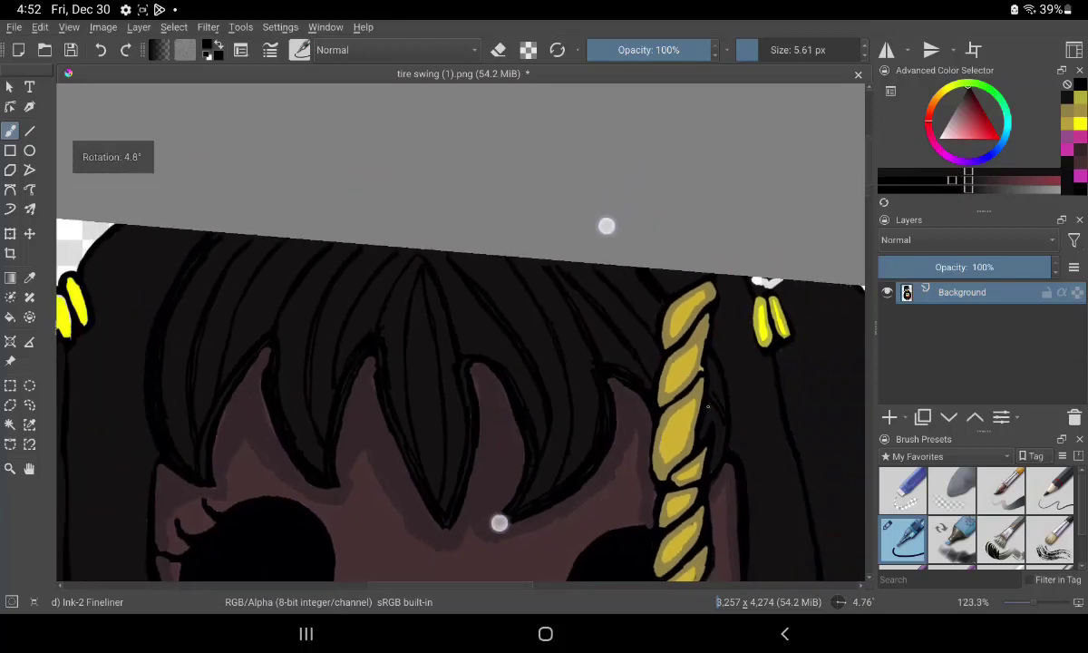
scroll(514, 517, "down", 5)
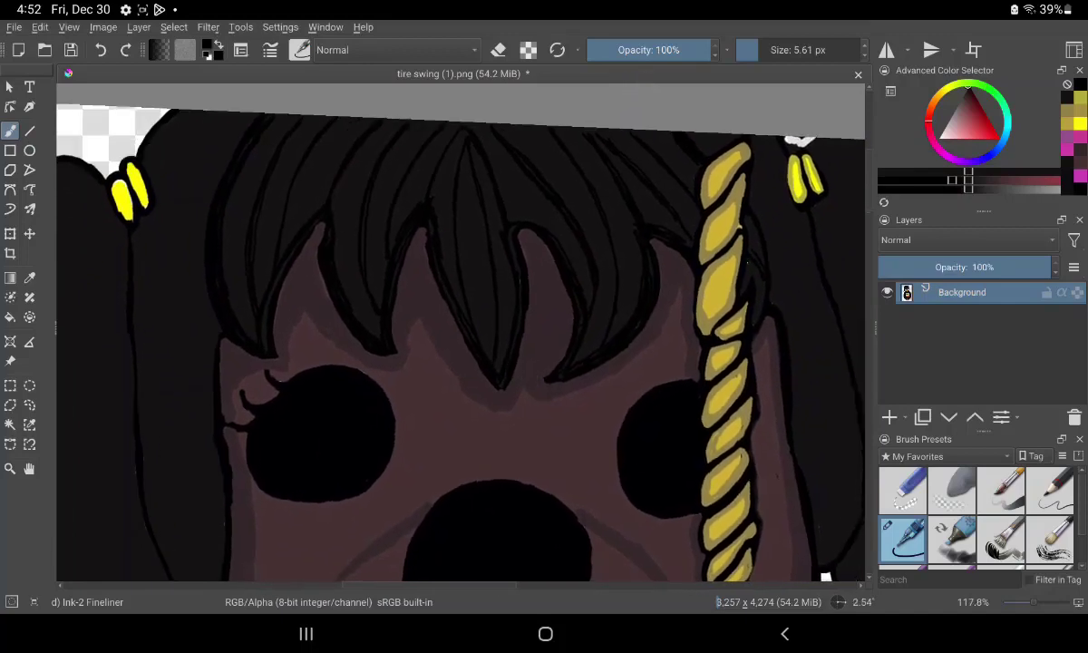
scroll(589, 354, "down", 3)
scroll(590, 363, "down", 2)
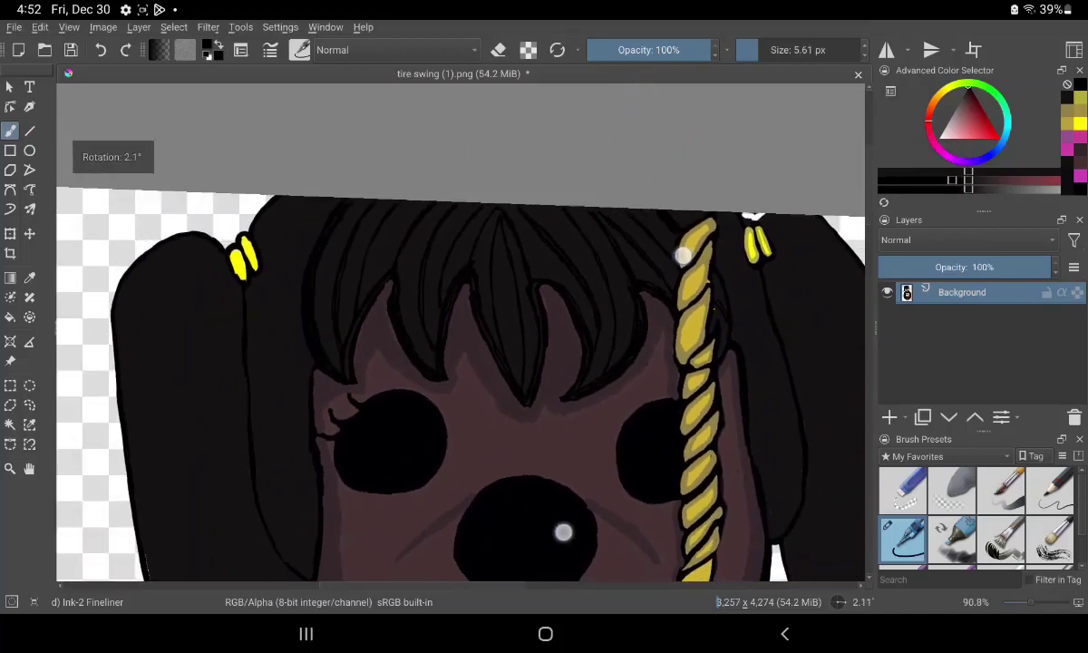
scroll(589, 381, "down", 1)
key("ctrl+s")
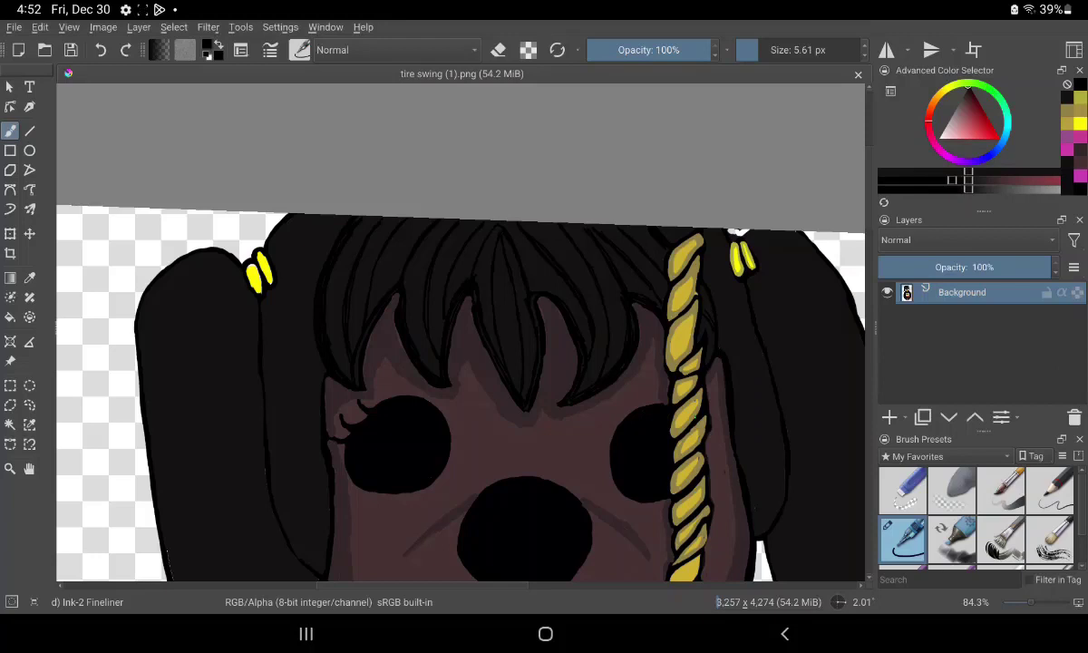
scroll(583, 391, "down", 3)
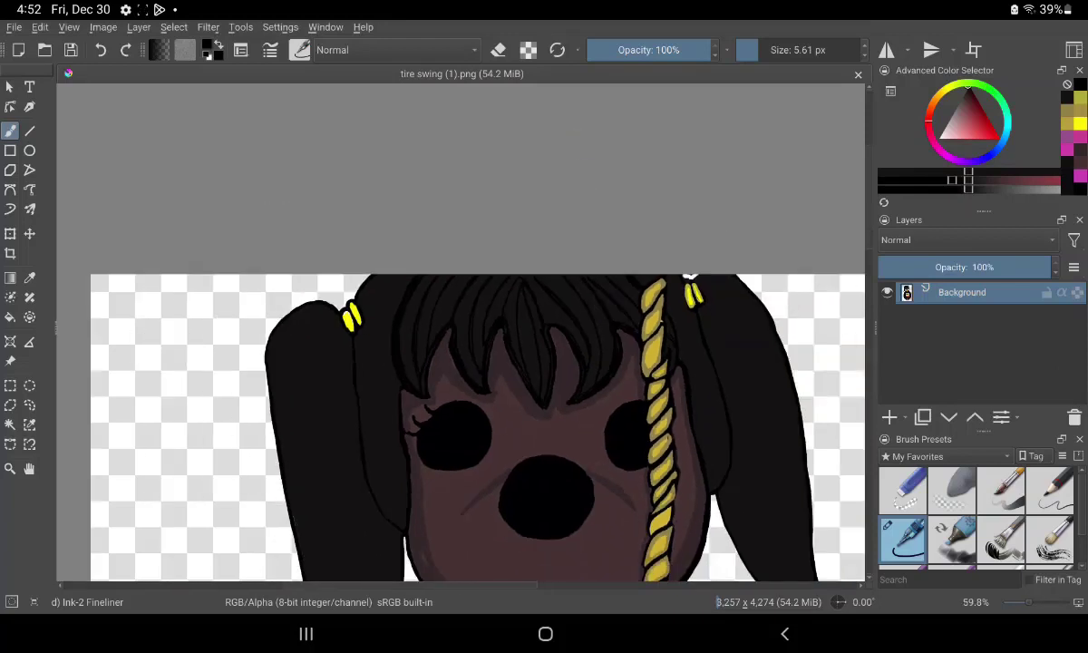